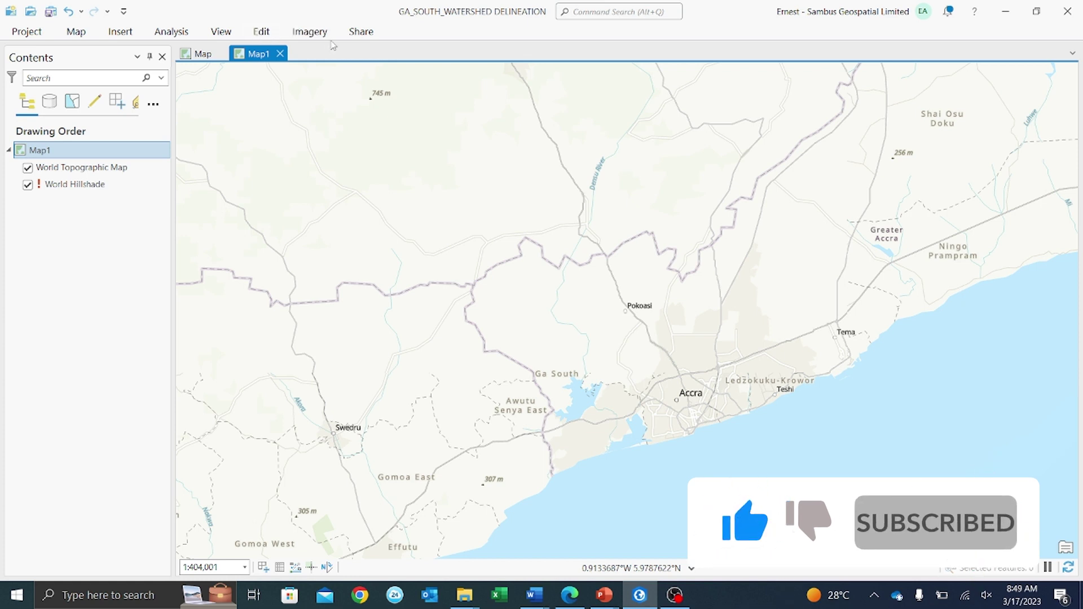
Step: Add the raster n05_w001_1arc_v3.tif from the DEM DATA folder in GIS DATA to Map1
click(219, 35)
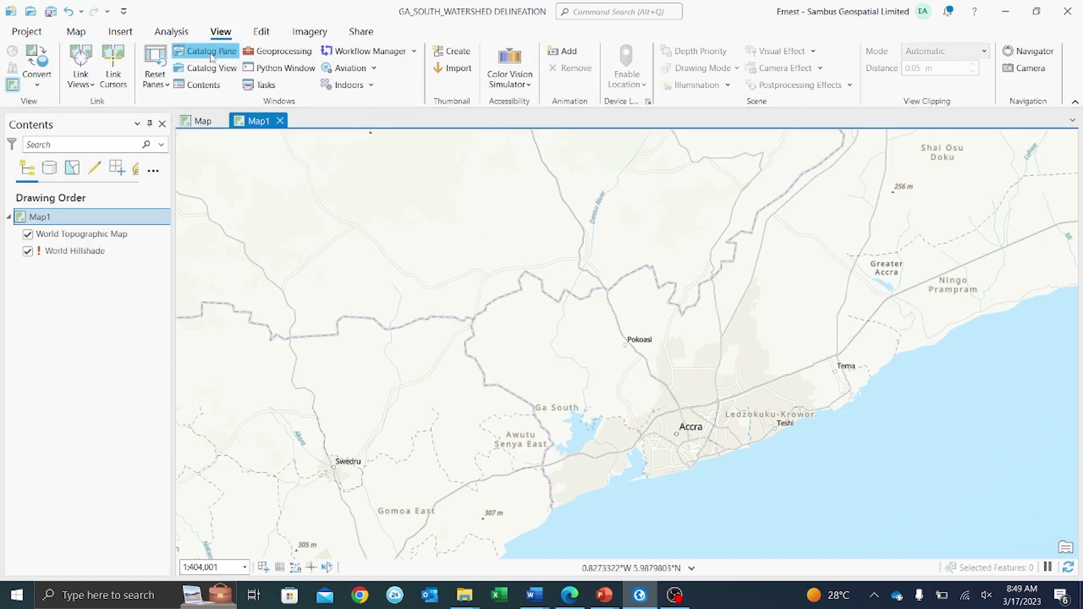
click(208, 51)
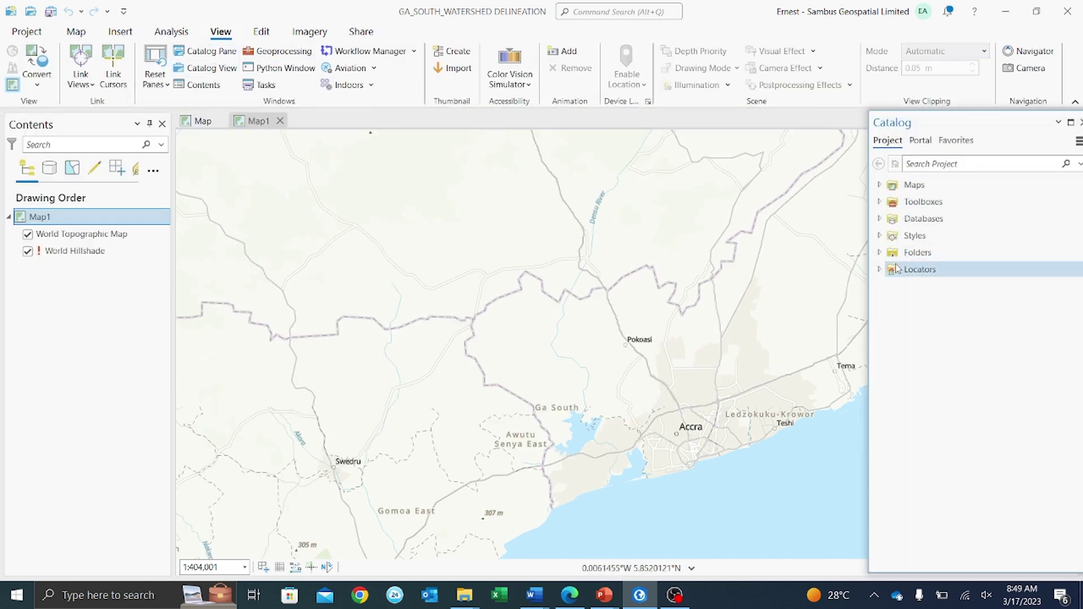
click(880, 253)
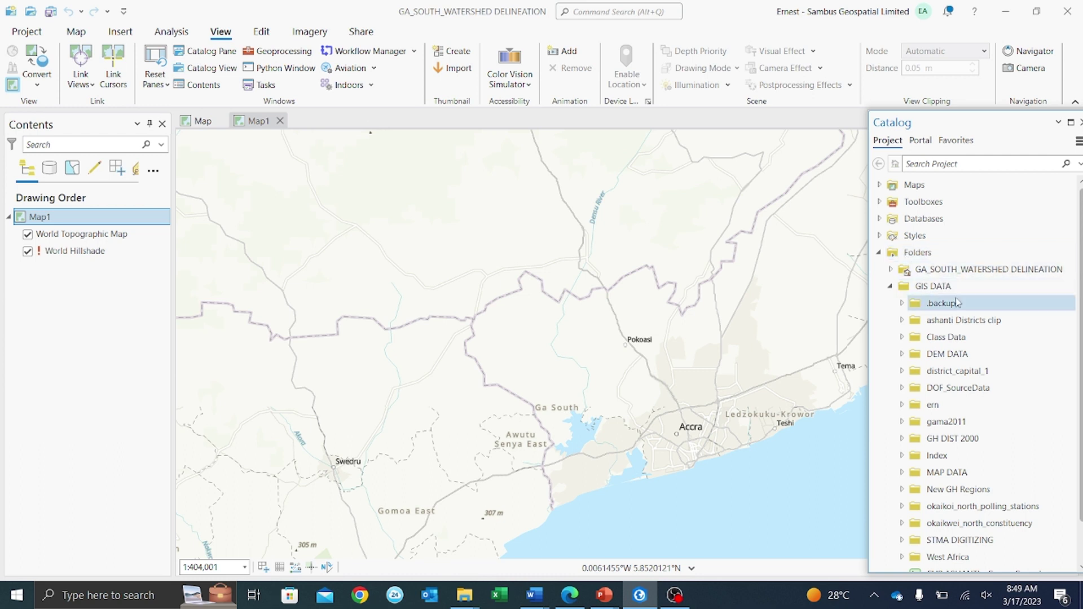
click(901, 354)
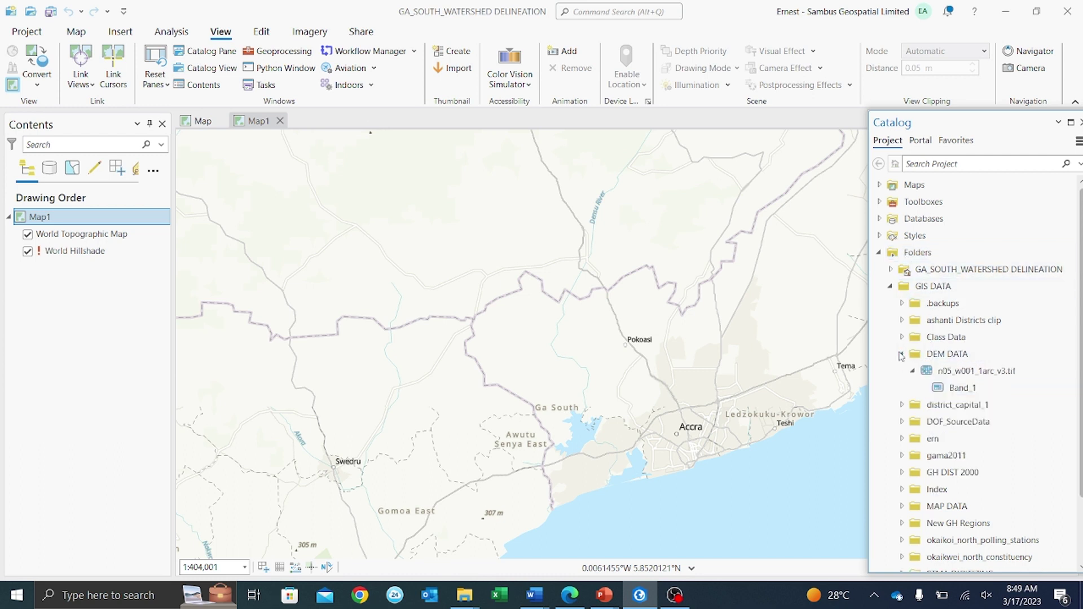
drag(962, 375, 576, 357)
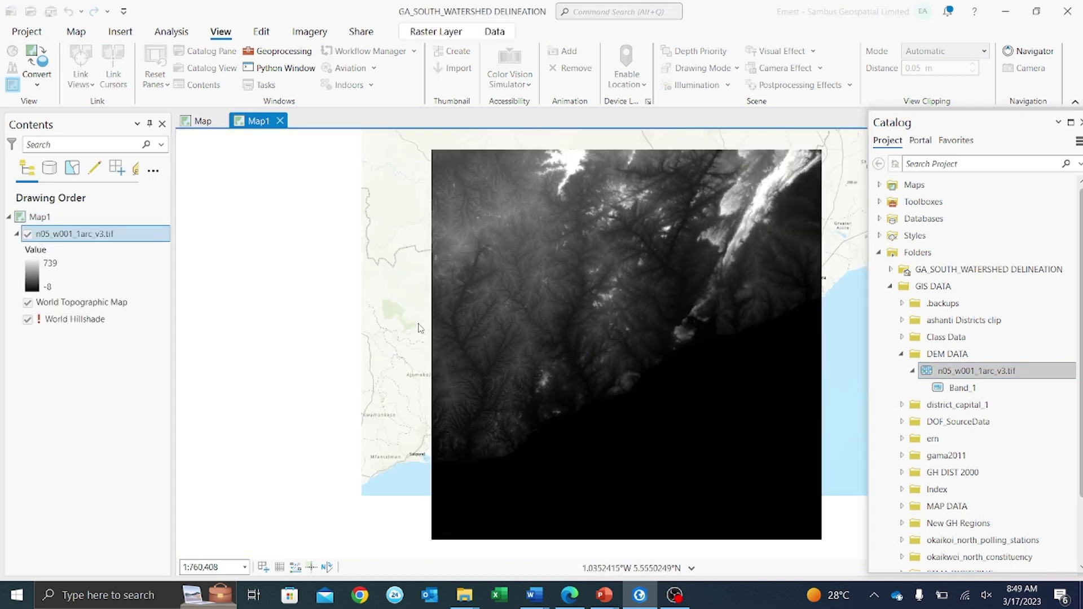
scroll(420, 326, down, 1)
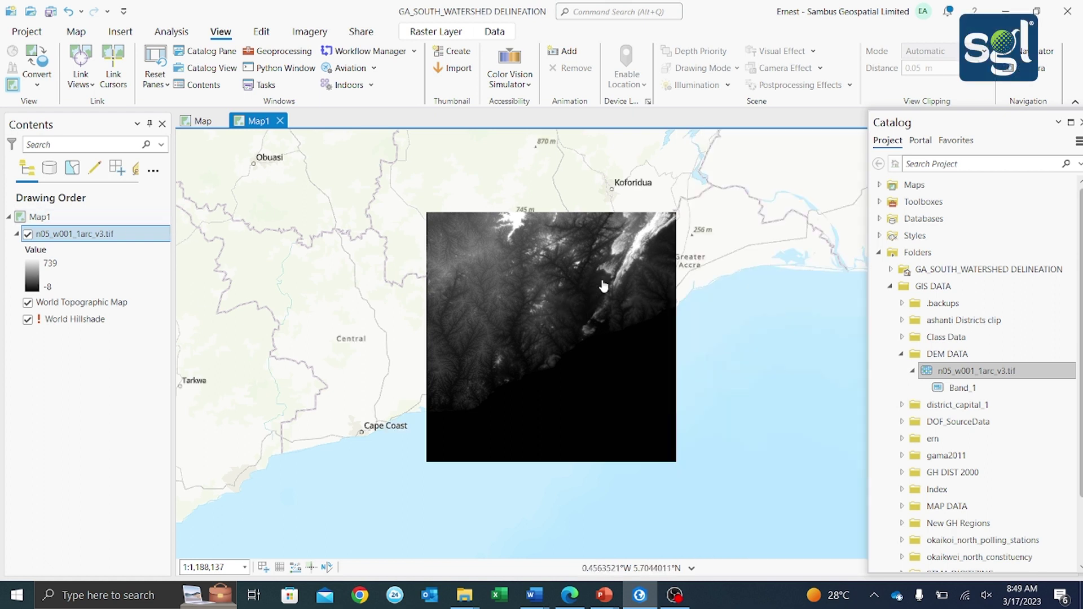
scroll(699, 255, up, 2)
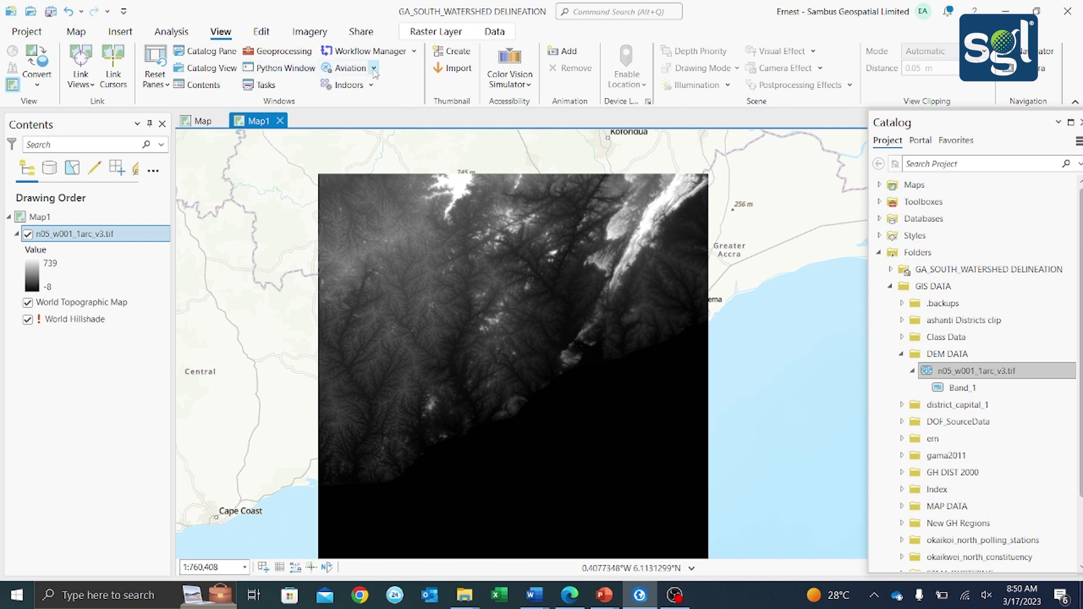
Step: Search the geoprocessing tools for "fill" and open the Fill tool of the Spatial Analyst Hydrology toolset
click(174, 34)
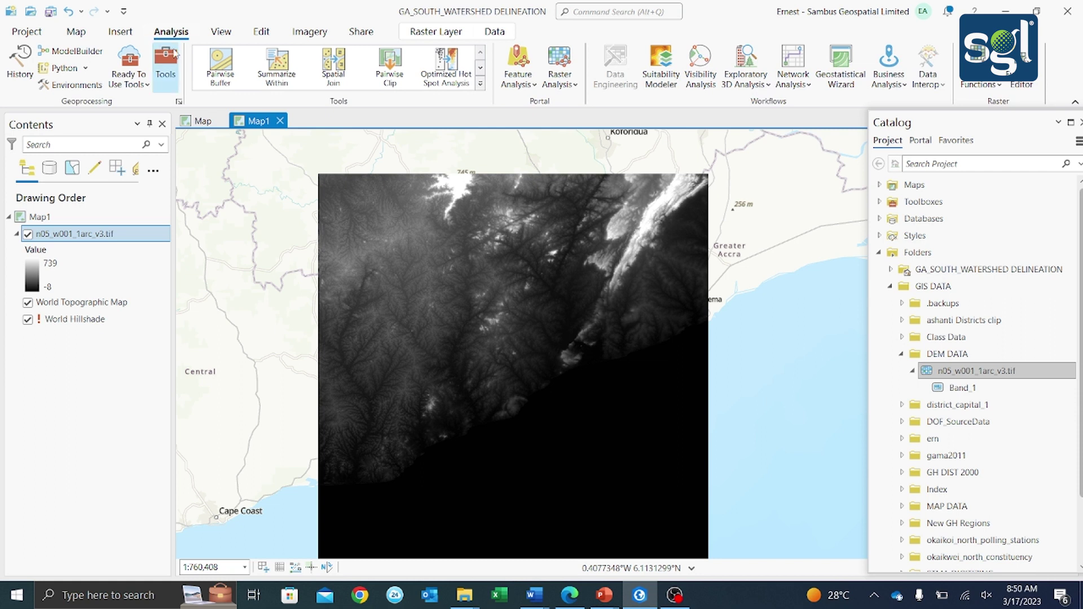
click(165, 66)
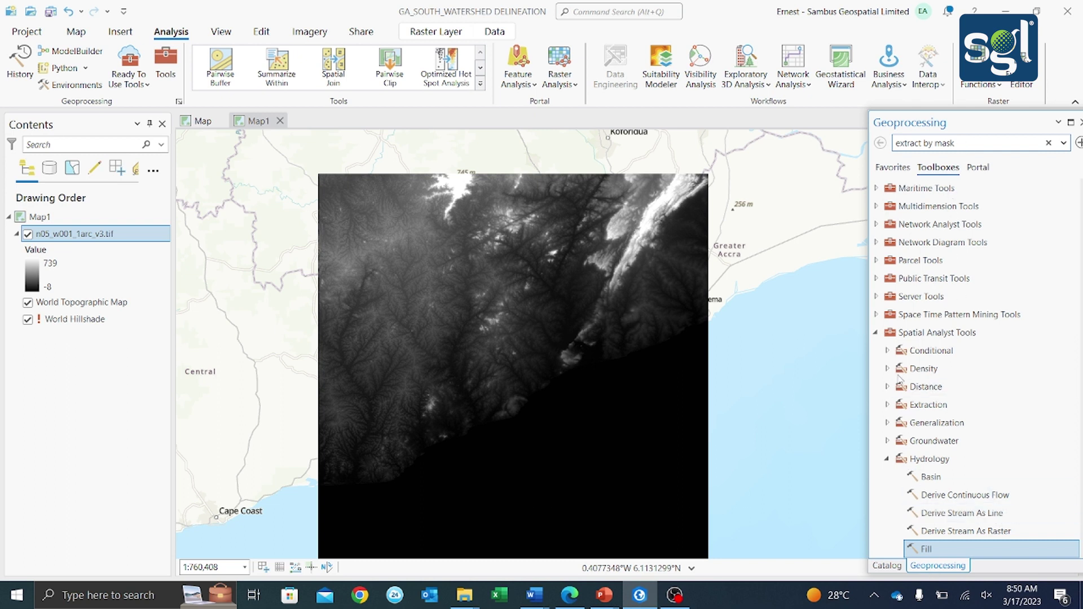
click(877, 334)
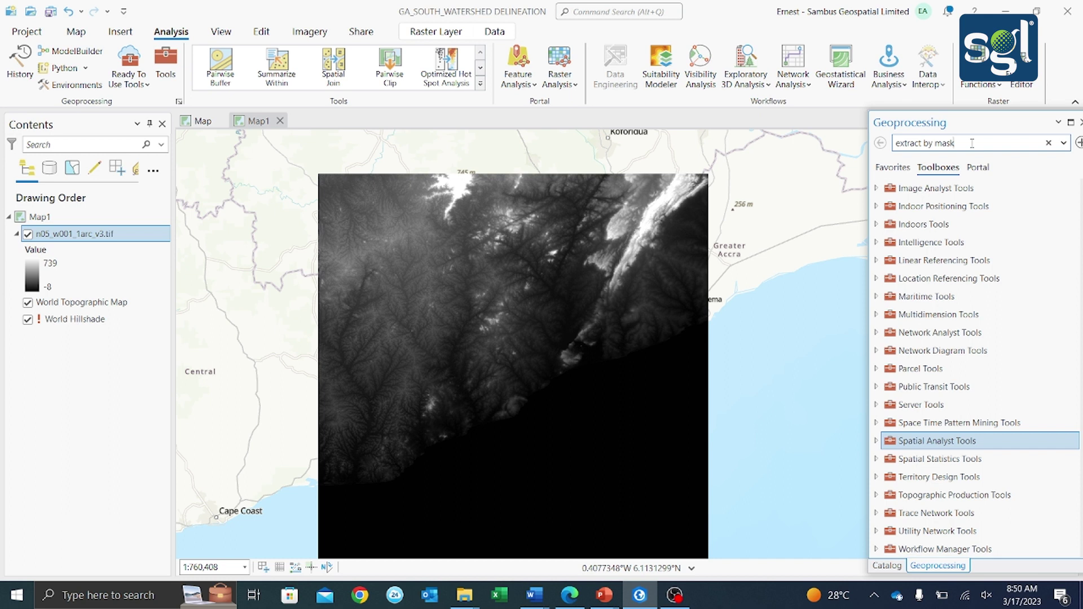
key(BackSpace)
key(BackSpace)
key(BackSpace)
key(BackSpace)
key(BackSpace)
key(BackSpace)
key(BackSpace)
key(BackSpace)
key(BackSpace)
key(BackSpace)
key(BackSpace)
key(BackSpace)
key(BackSpace)
key(BackSpace)
key(BackSpace)
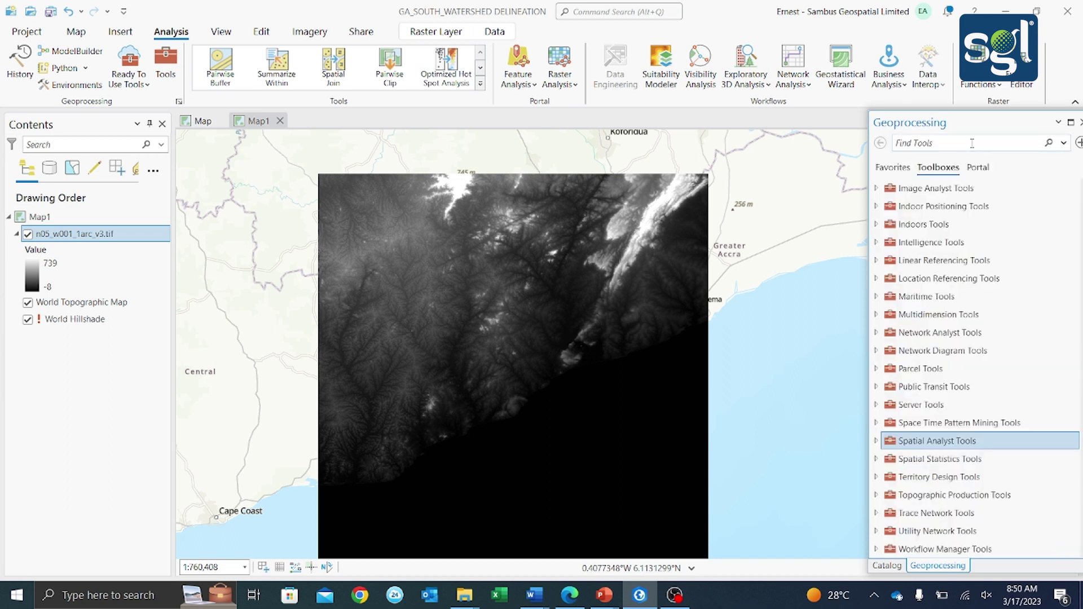
text(f)
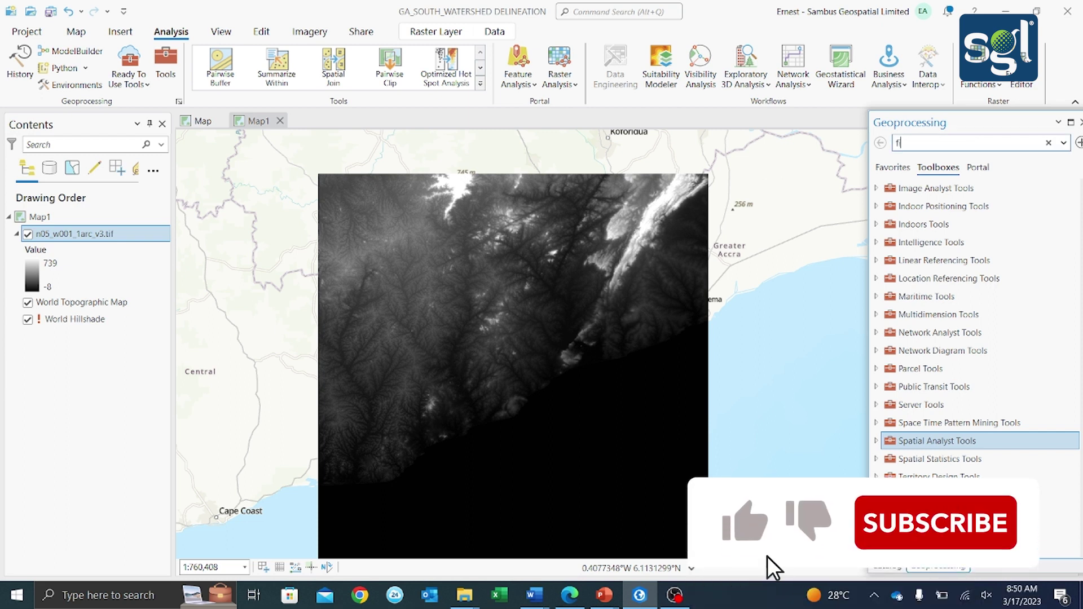
text(ill)
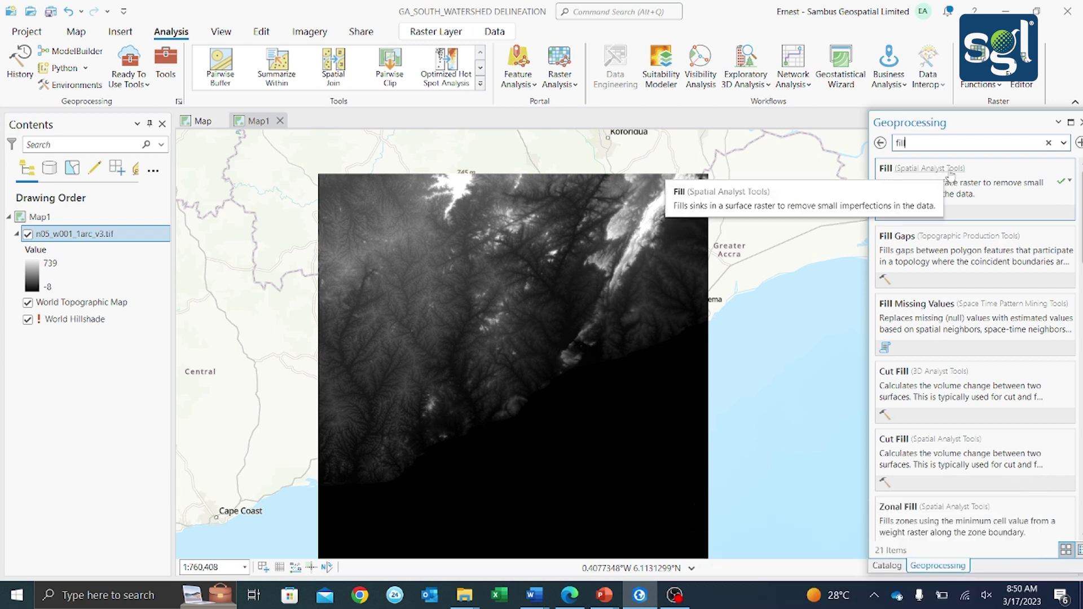
click(920, 172)
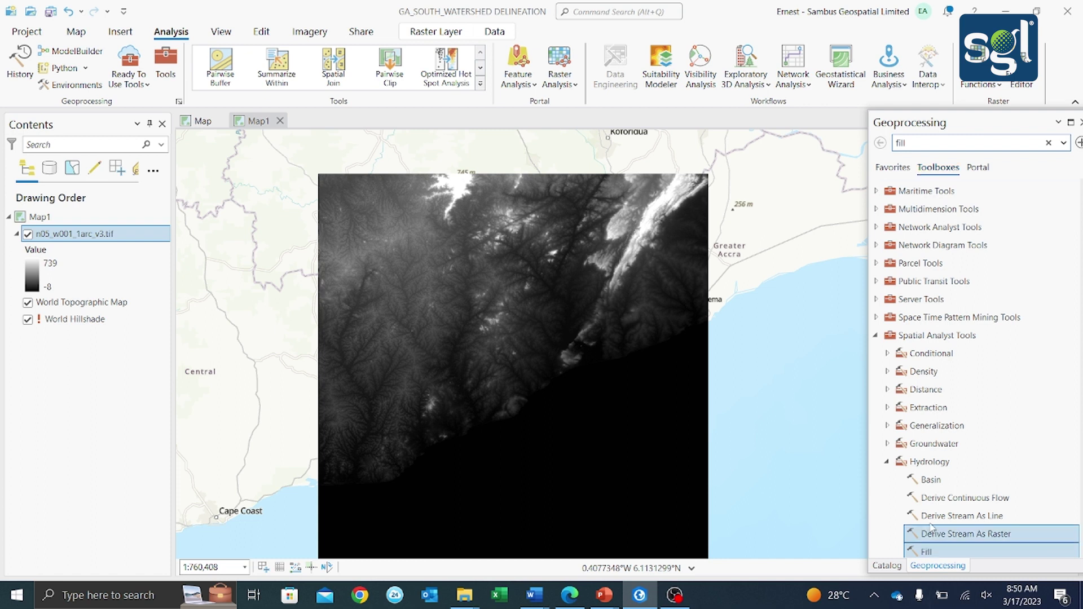
double_click(930, 553)
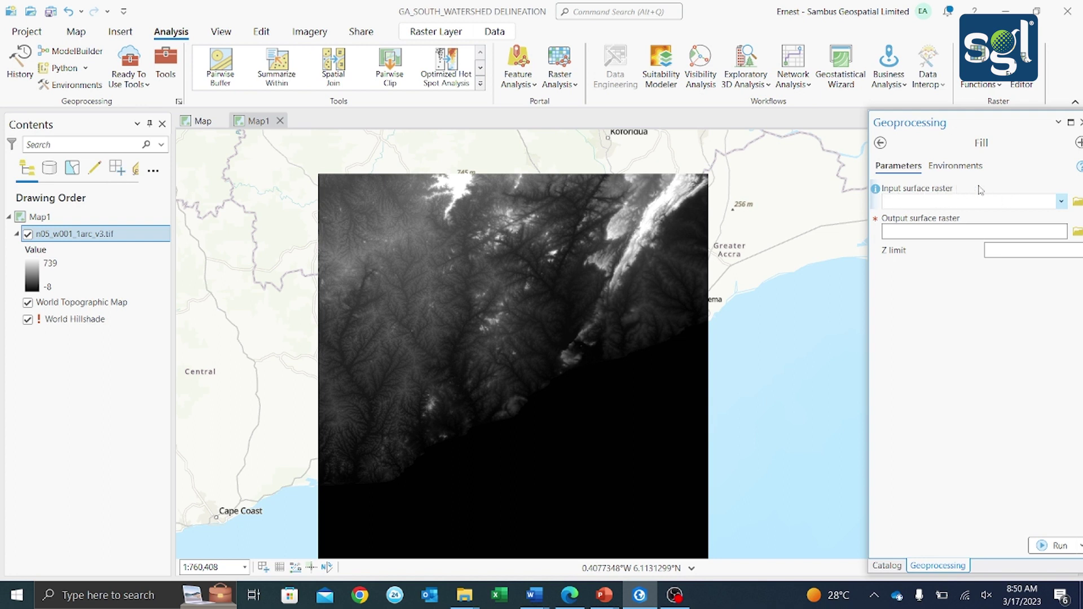
Step: Run Fill with n05_w001_1arc_v3.tif as the input surface raster, keeping the default output raster and no Z limit
click(1061, 203)
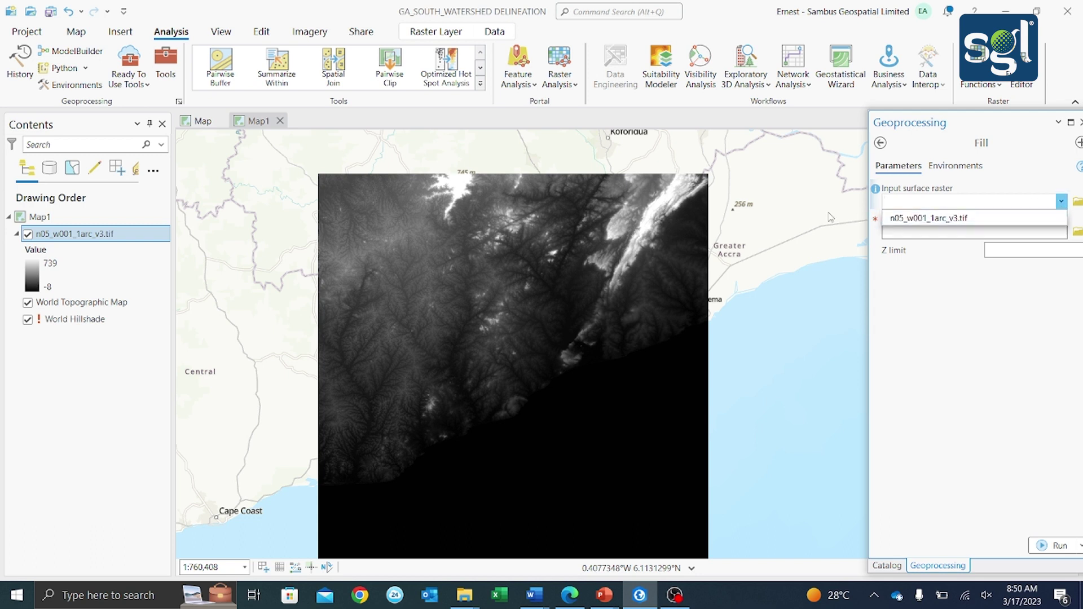
click(959, 219)
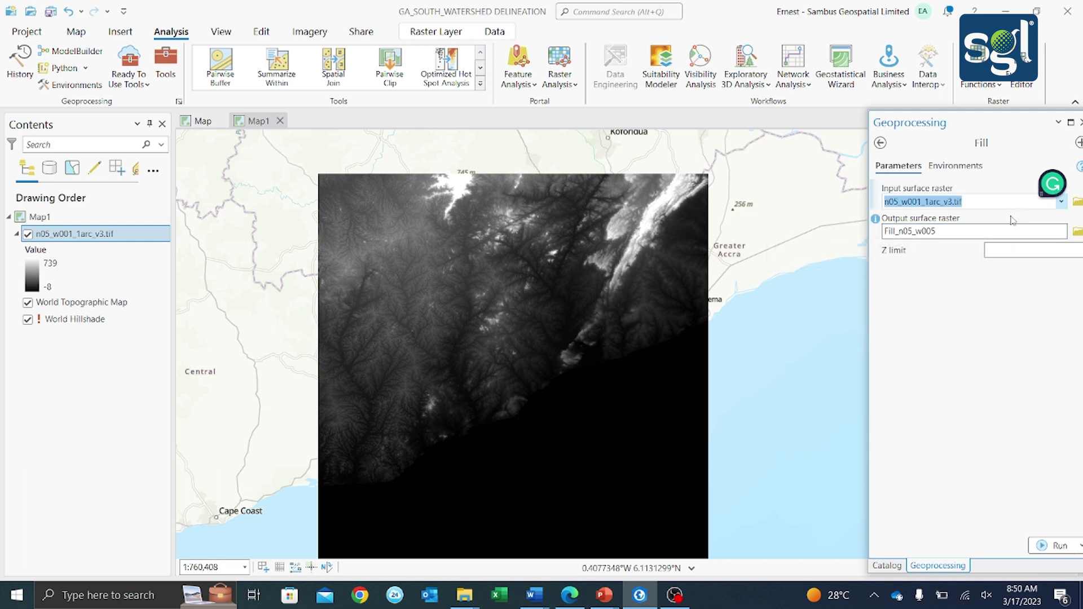
click(1041, 230)
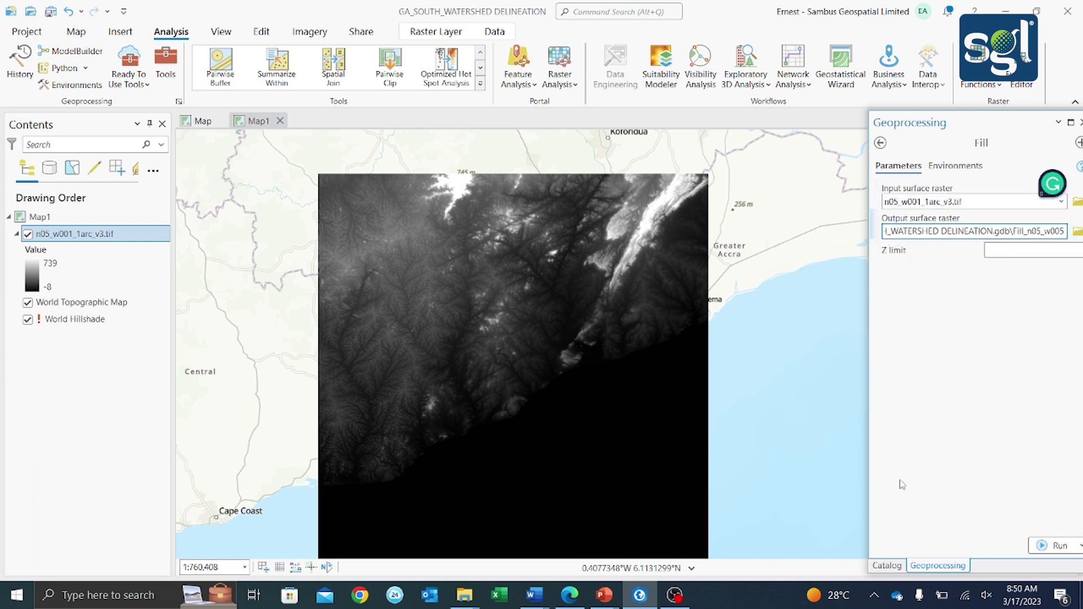
click(1059, 551)
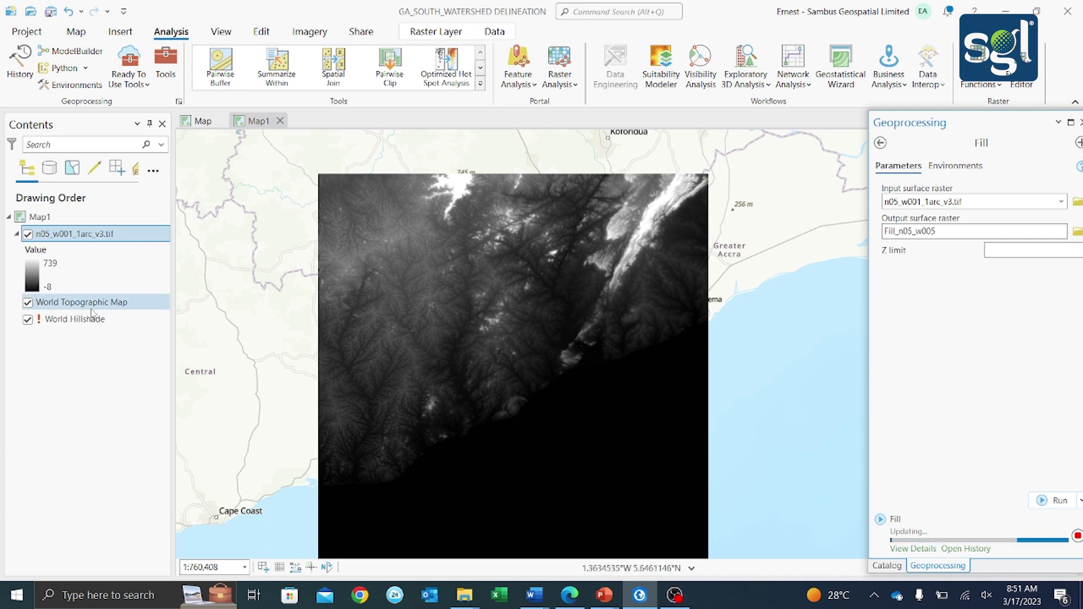
Step: Compare the filled raster with the original DEM by hiding and showing the filled layer, examining the terrain at several scales
scroll(471, 342, down, 2)
scroll(472, 342, up, 5)
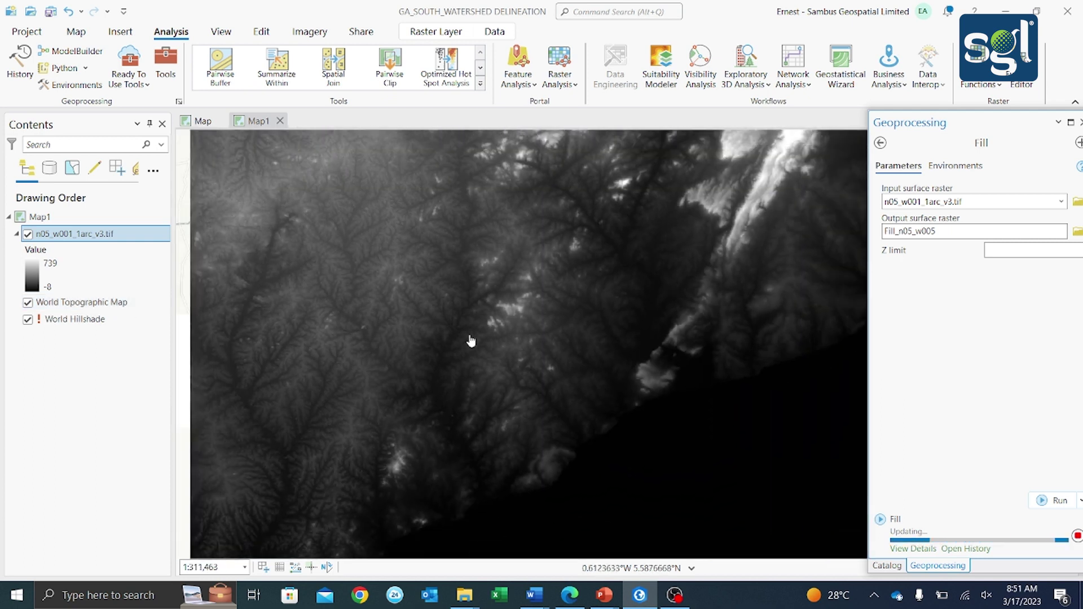
scroll(471, 342, down, 1)
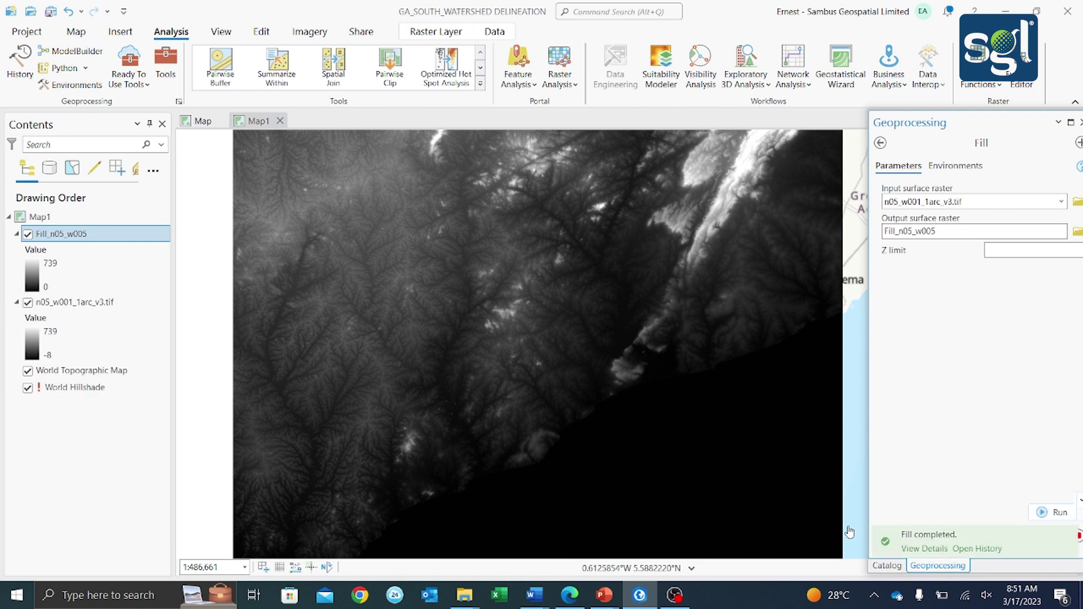
scroll(705, 411, down, 2)
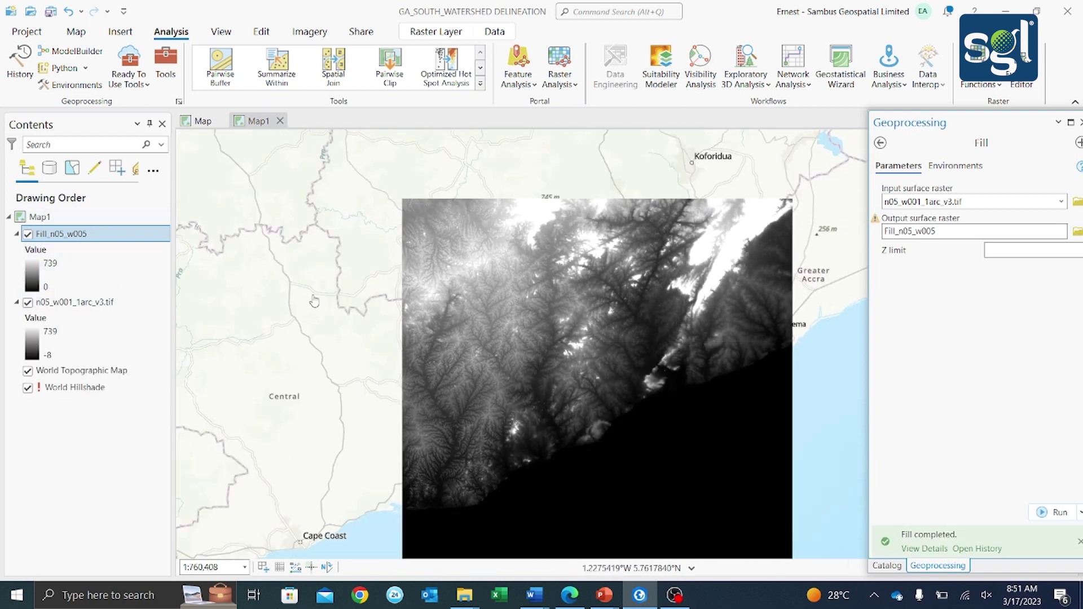
drag(573, 327, 511, 301)
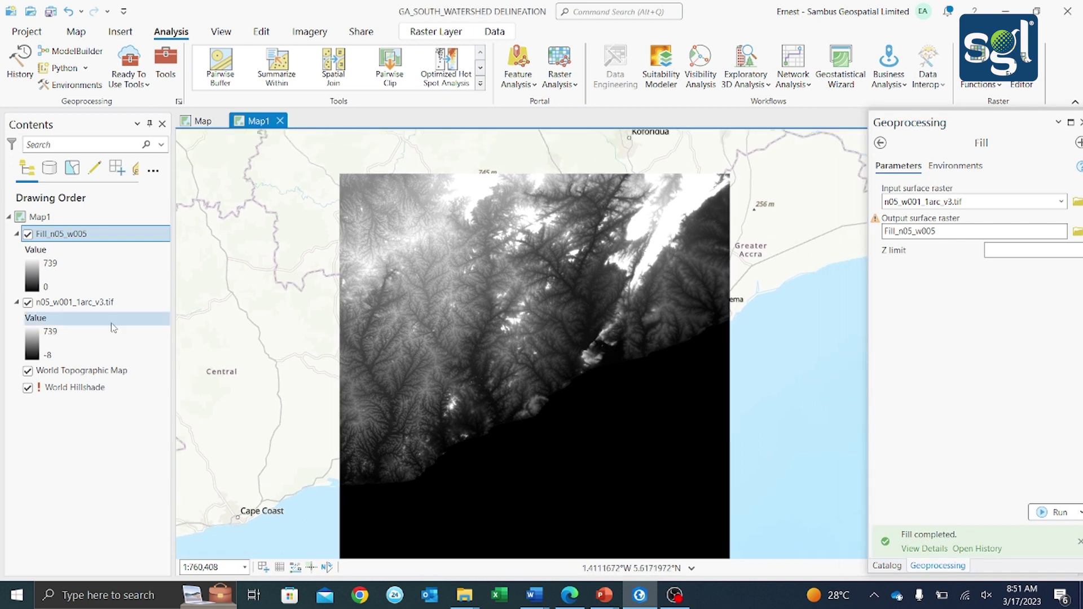
click(28, 234)
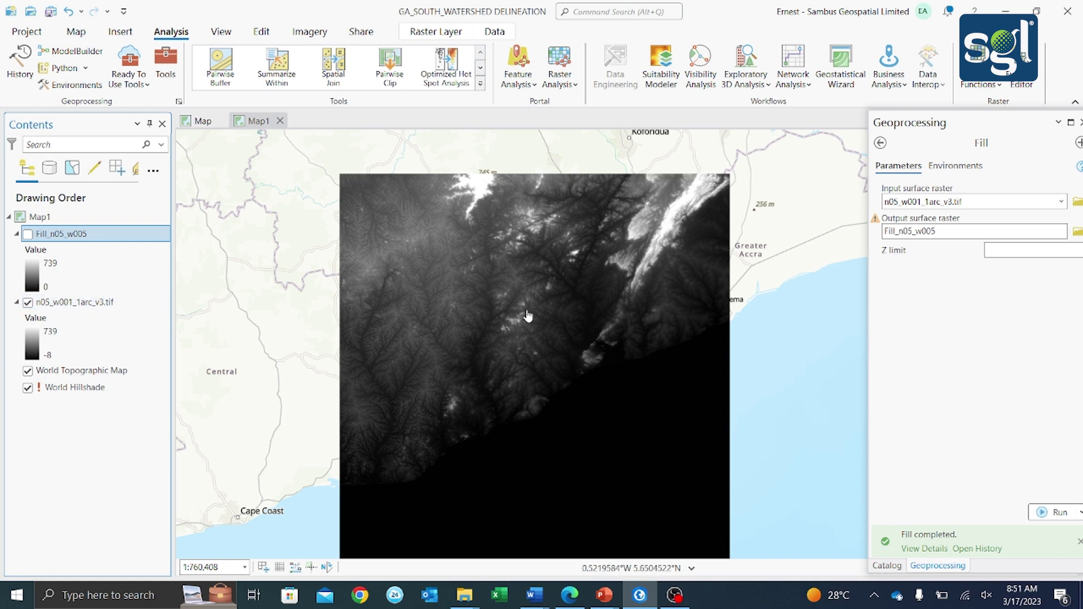
scroll(529, 314, up, 2)
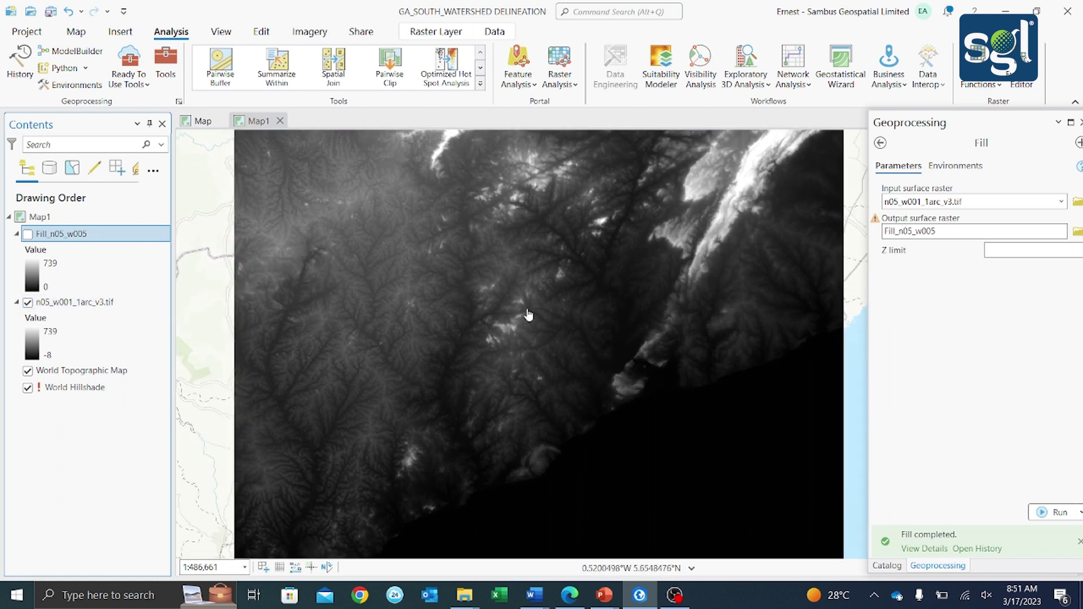
scroll(528, 315, down, 2)
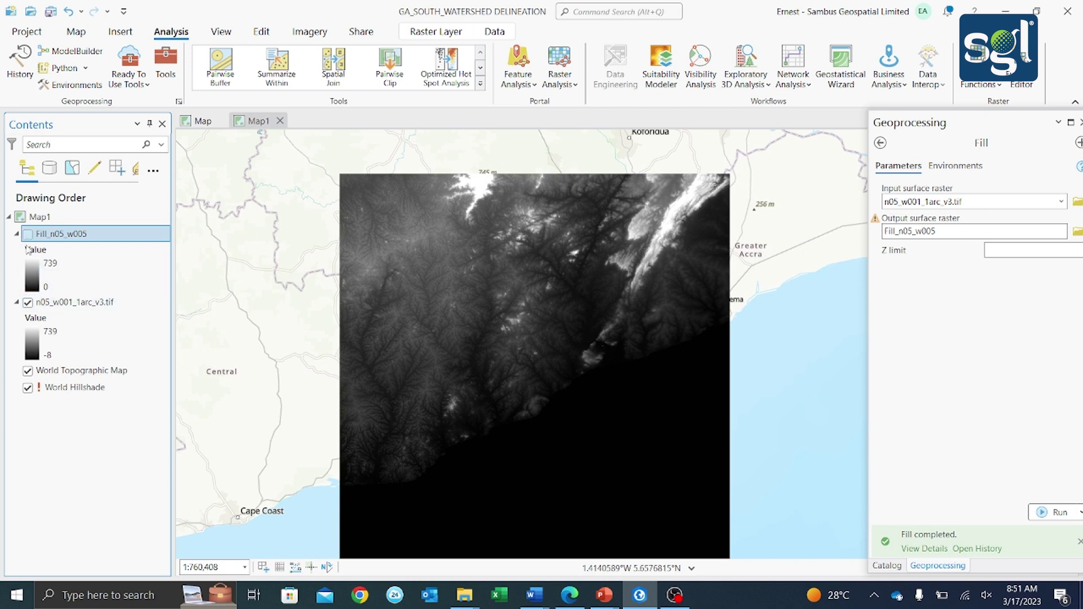
click(28, 303)
click(27, 303)
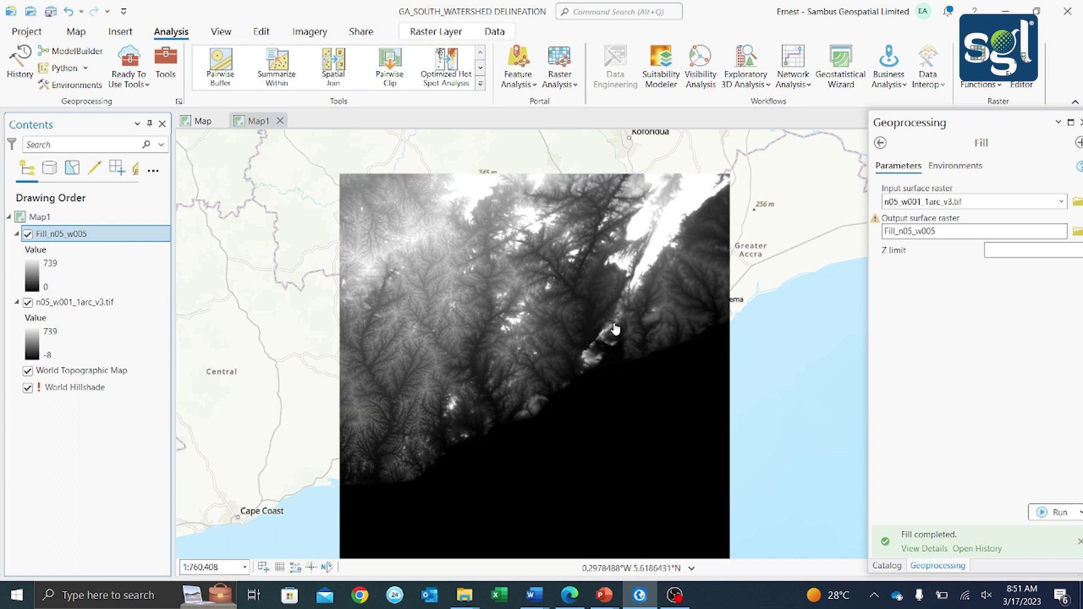
scroll(614, 329, up, 1)
scroll(615, 329, up, 1)
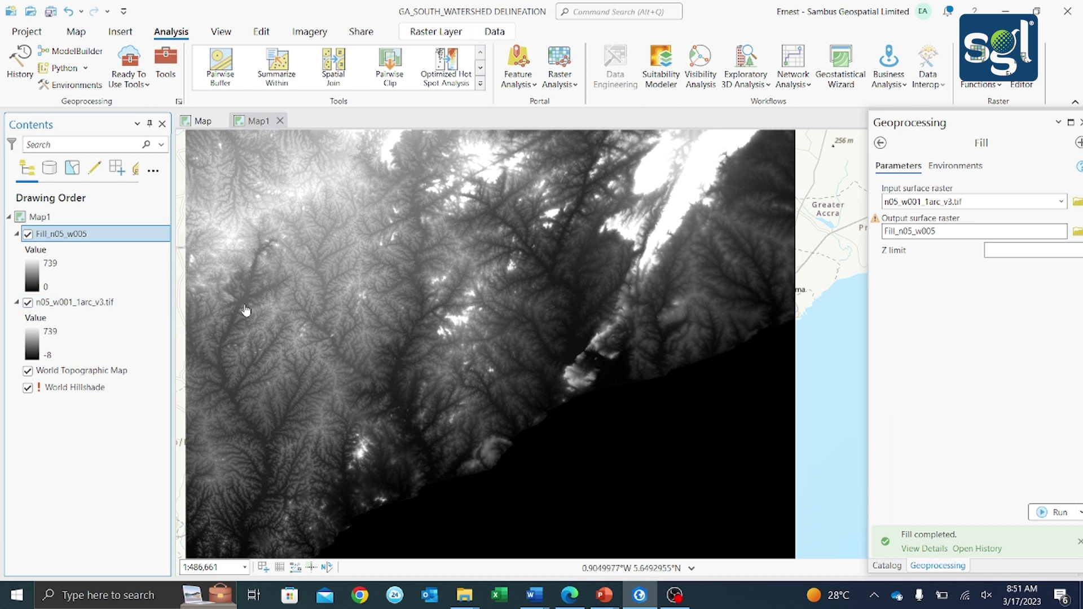
scroll(242, 307, down, 1)
drag(368, 267, 518, 259)
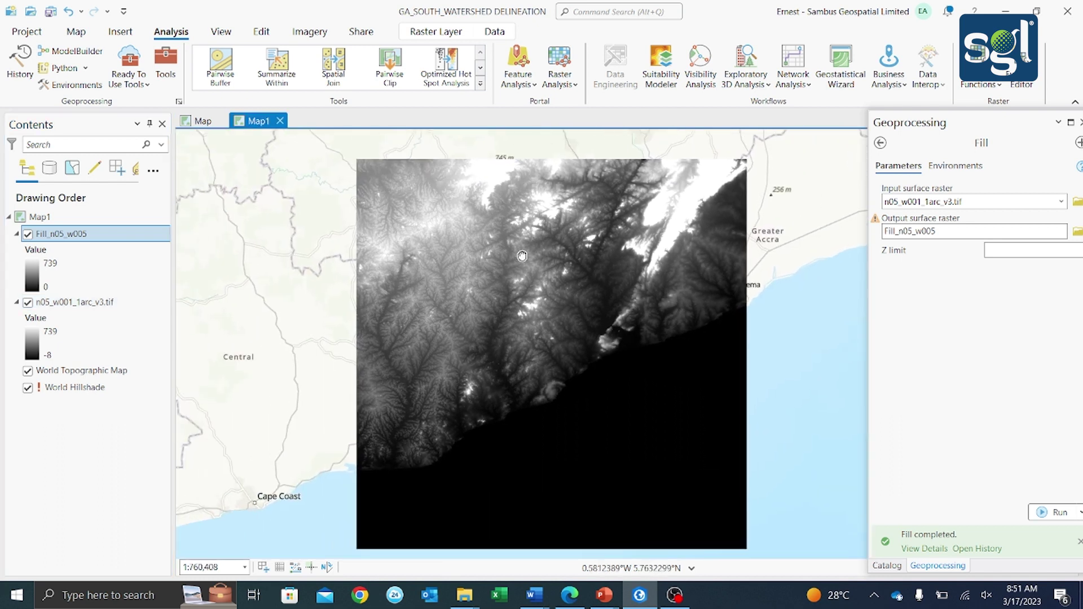
Step: Hide the original n05_w001_1arc_v3.tif layer and collapse its legend
click(27, 303)
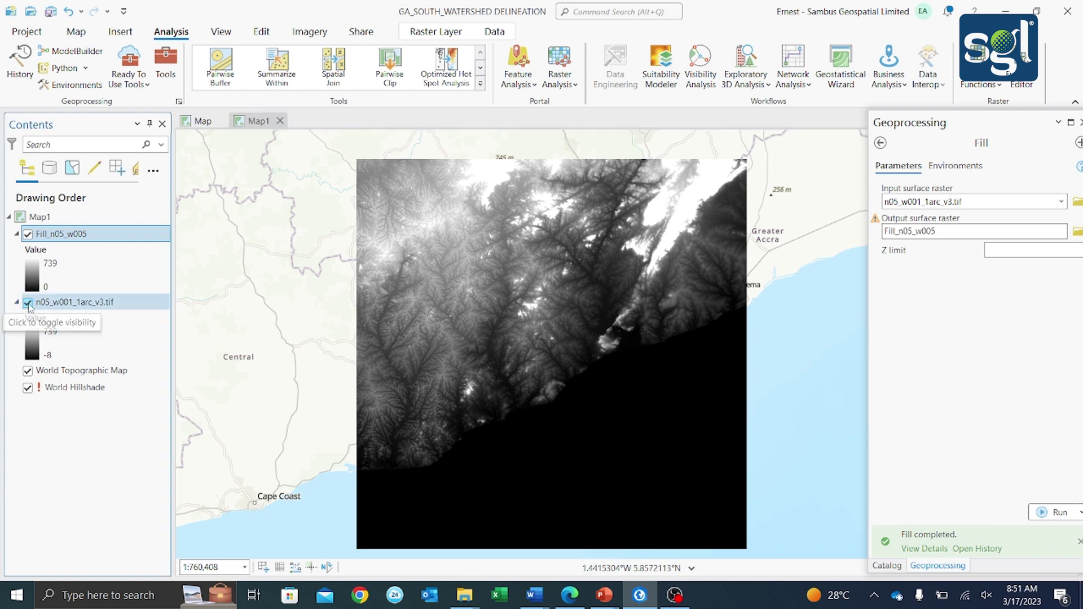
click(23, 305)
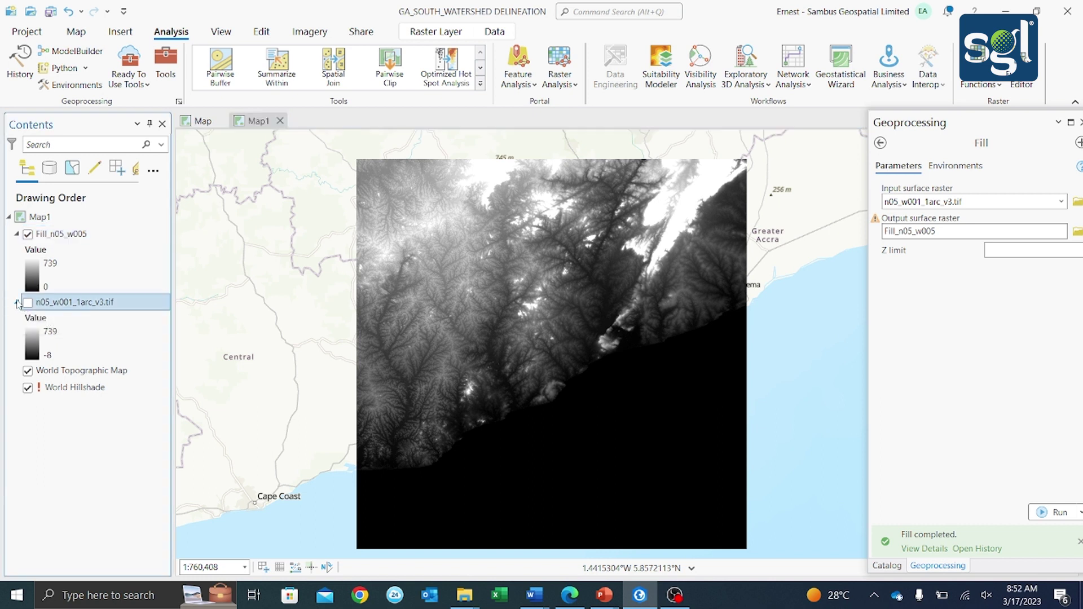
click(17, 302)
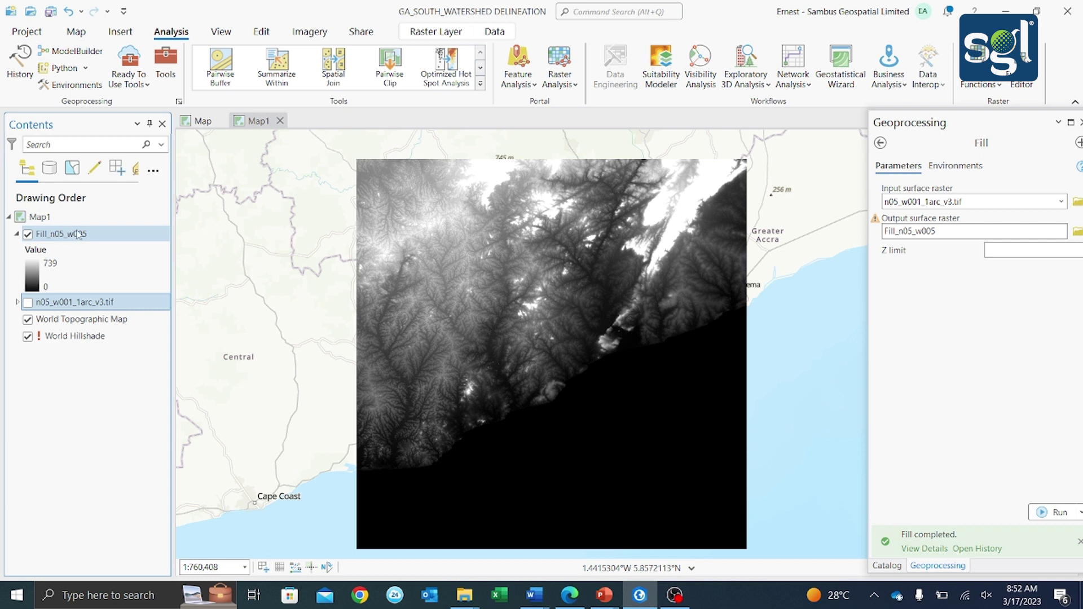
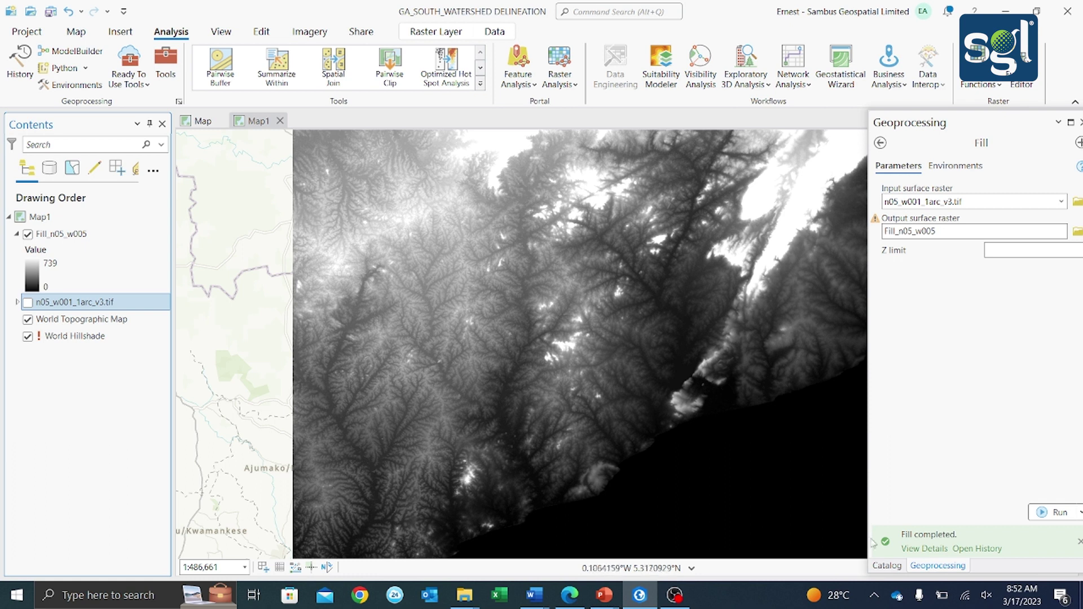
Step: Add the GHANA_DISTRICTS.shp shapefile from the MAP DATA folder under GIS DATA to Map1
click(886, 565)
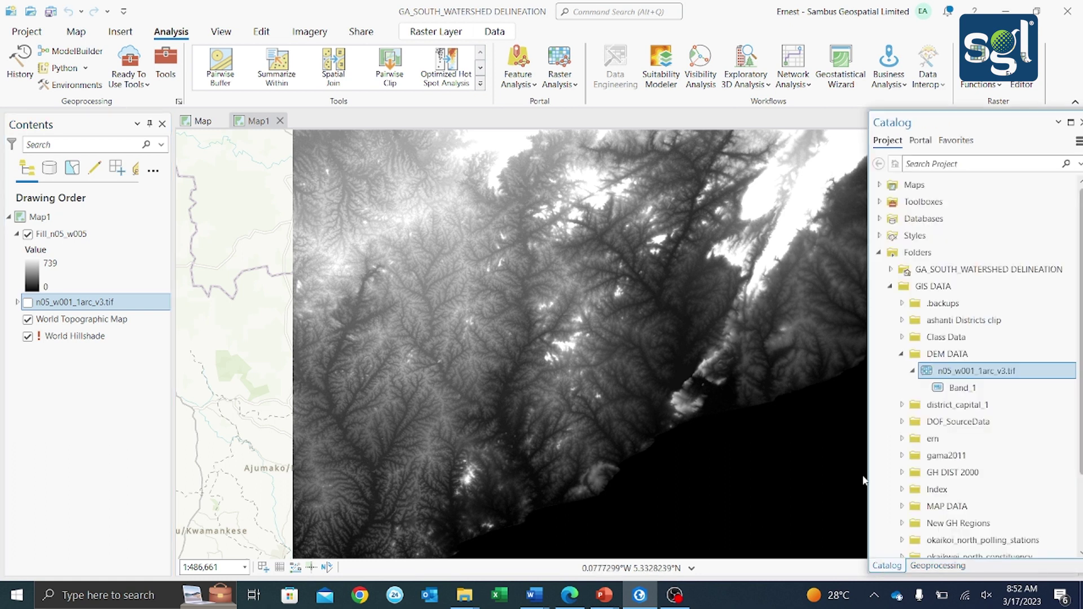
click(891, 287)
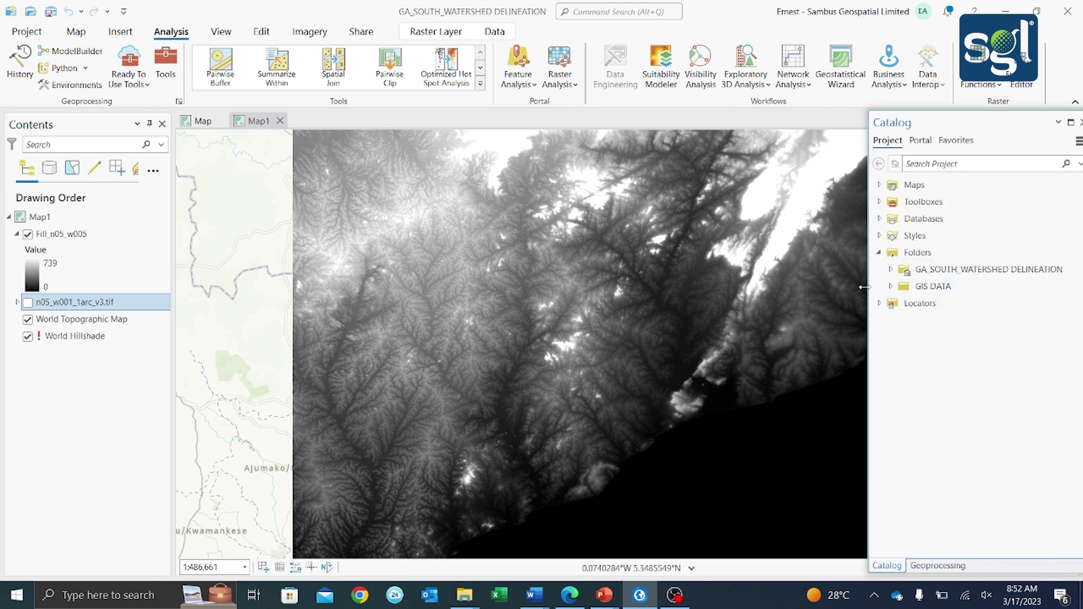
click(891, 287)
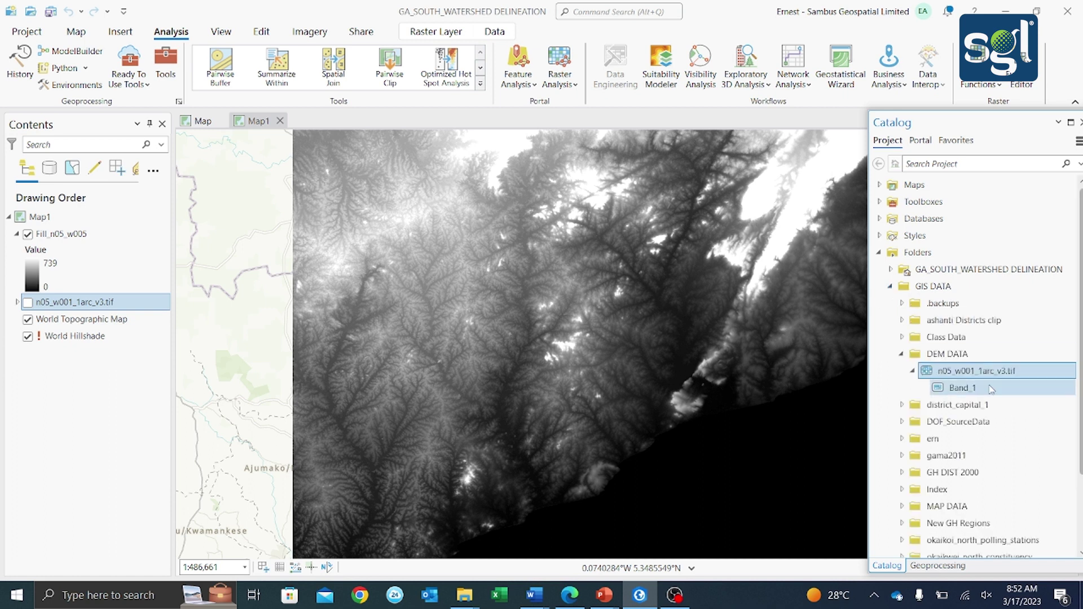
scroll(991, 386, down, 2)
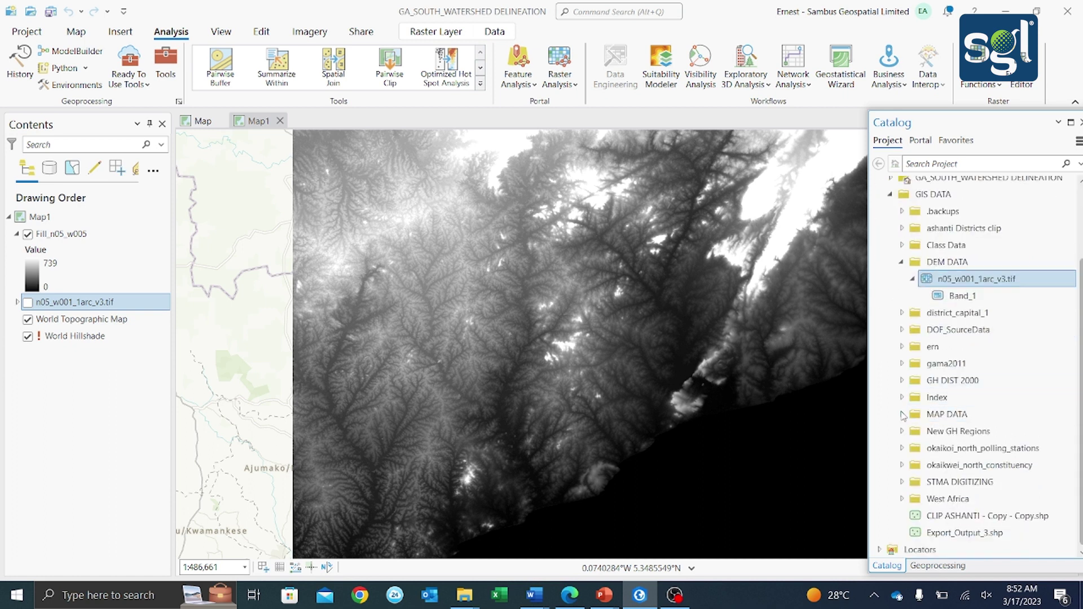
click(901, 415)
scroll(931, 415, down, 5)
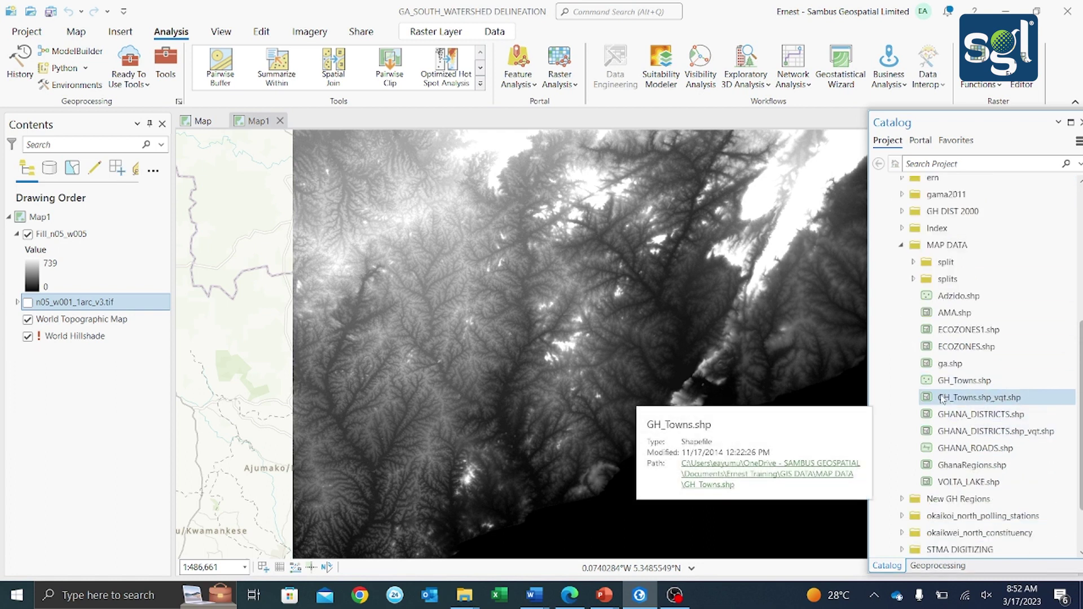
click(949, 417)
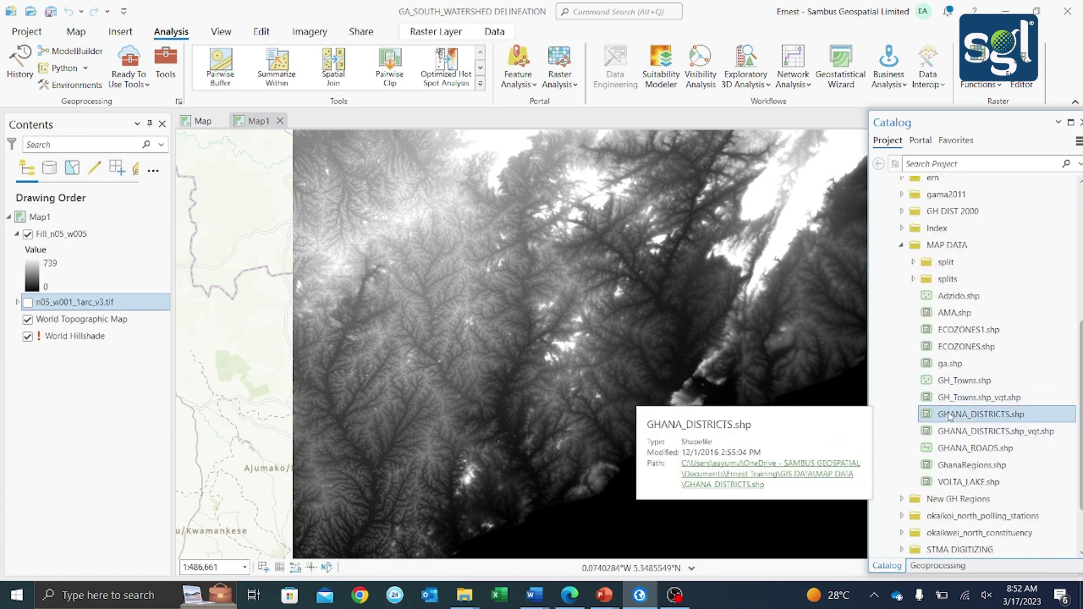
drag(934, 416, 756, 389)
drag(599, 352, 599, 353)
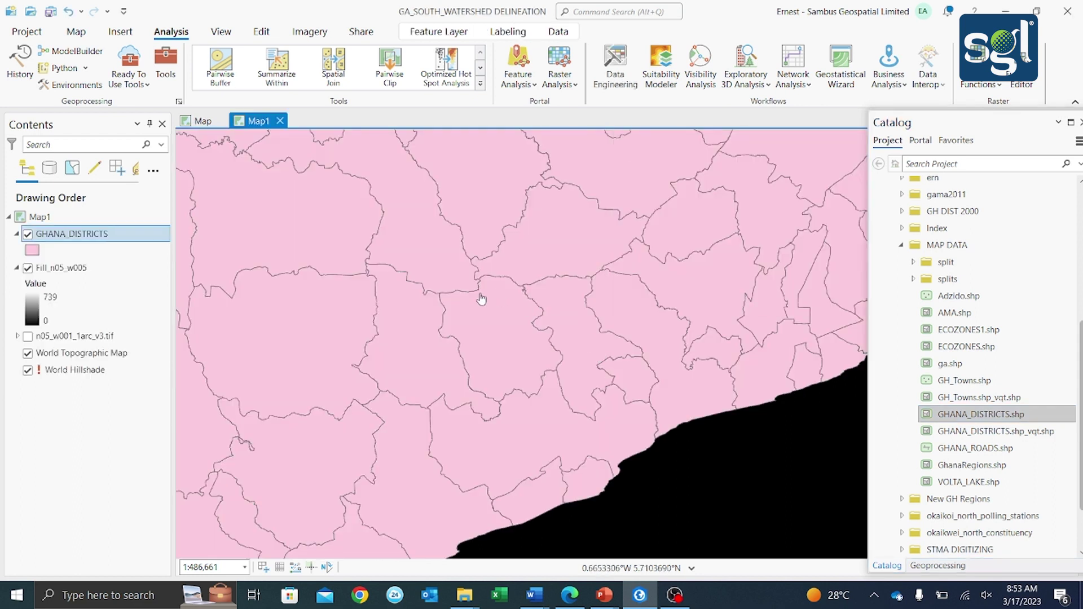
Step: Symbolize the GHANA_DISTRICTS layer with the first unfilled black outline symbol from the ArcGIS 2D gallery
scroll(483, 297, down, 2)
scroll(546, 263, down, 3)
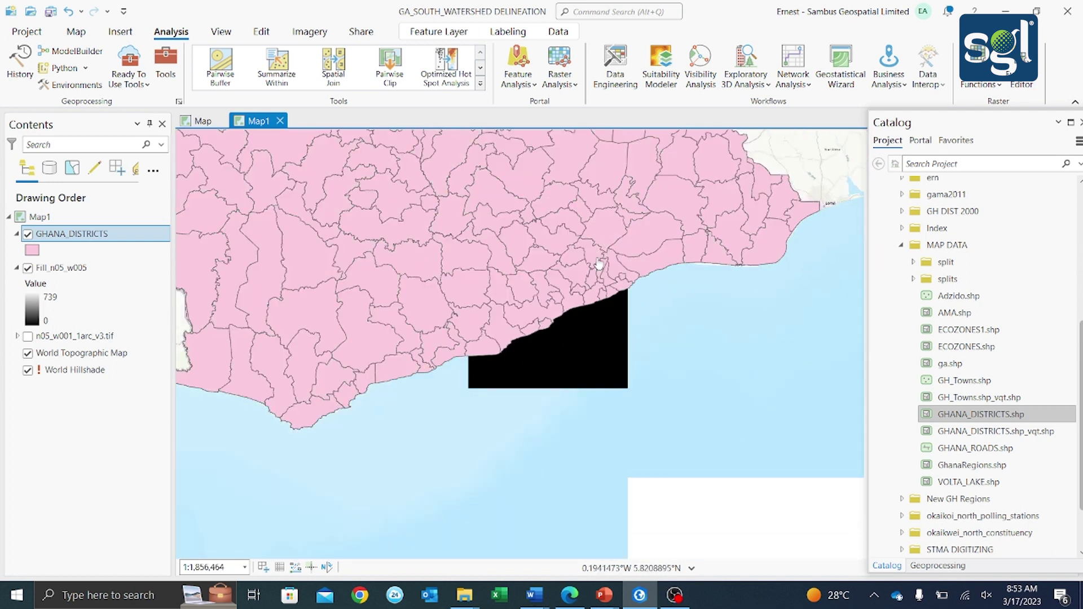
scroll(586, 260, down, 3)
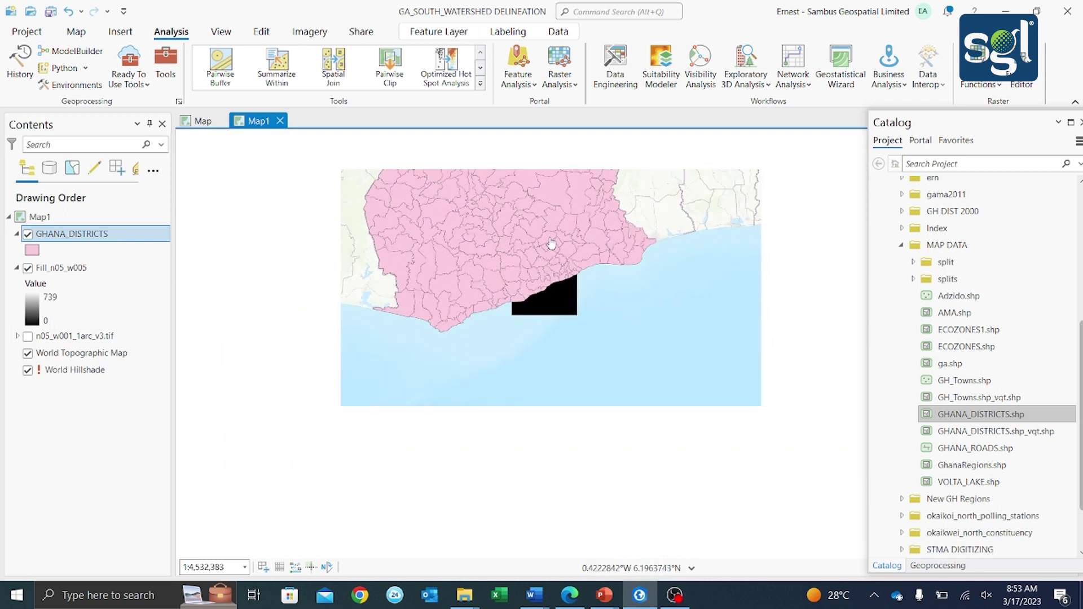
right_click(32, 250)
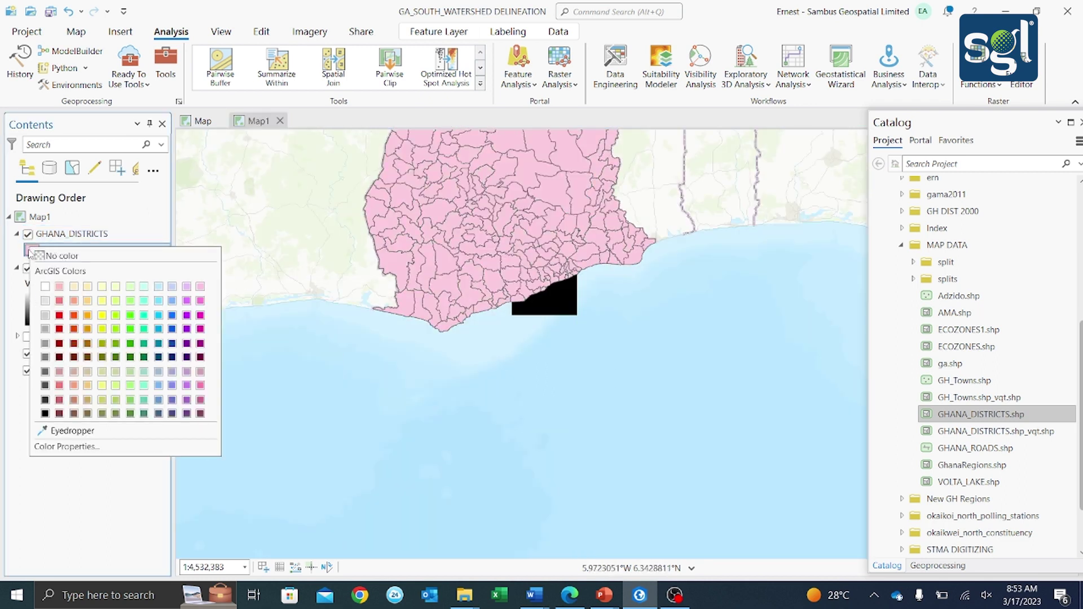
click(31, 251)
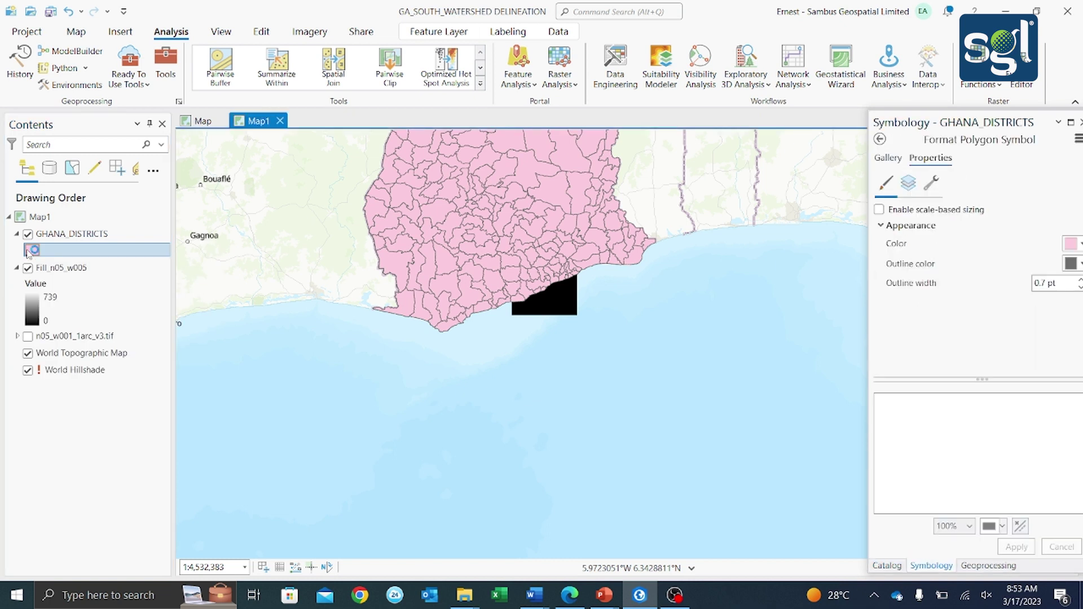
click(889, 158)
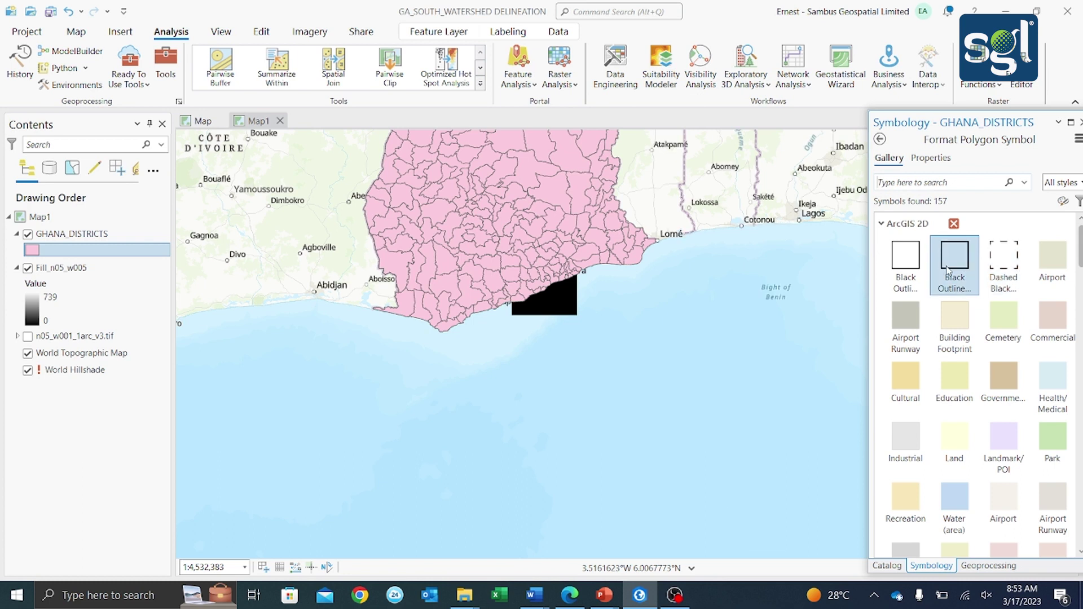
click(918, 267)
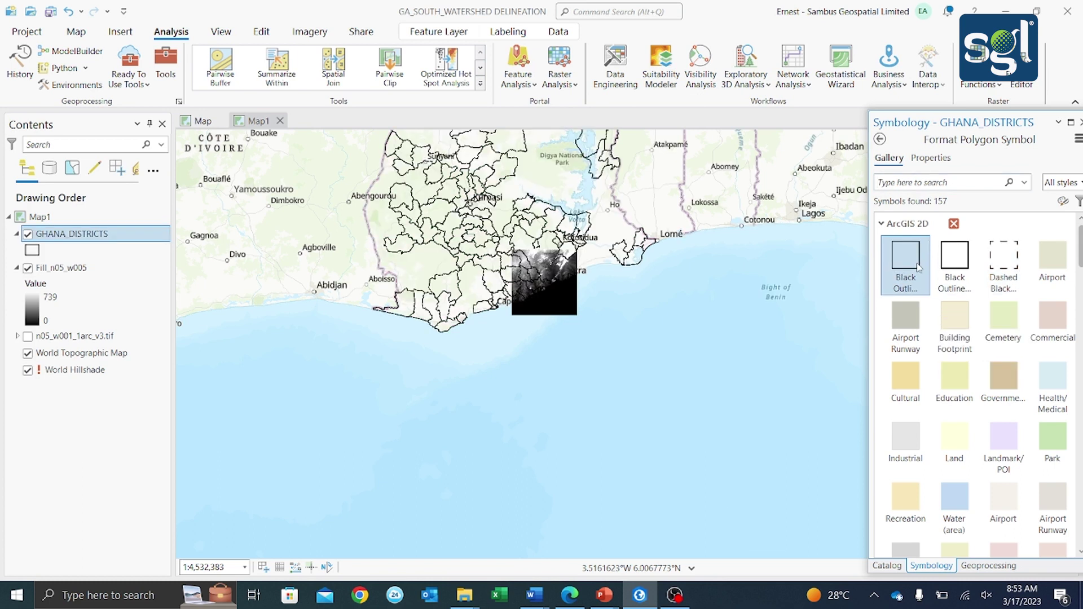
Step: Examine the district boundaries that overlay the filled DEM at several scales
scroll(552, 287, up, 2)
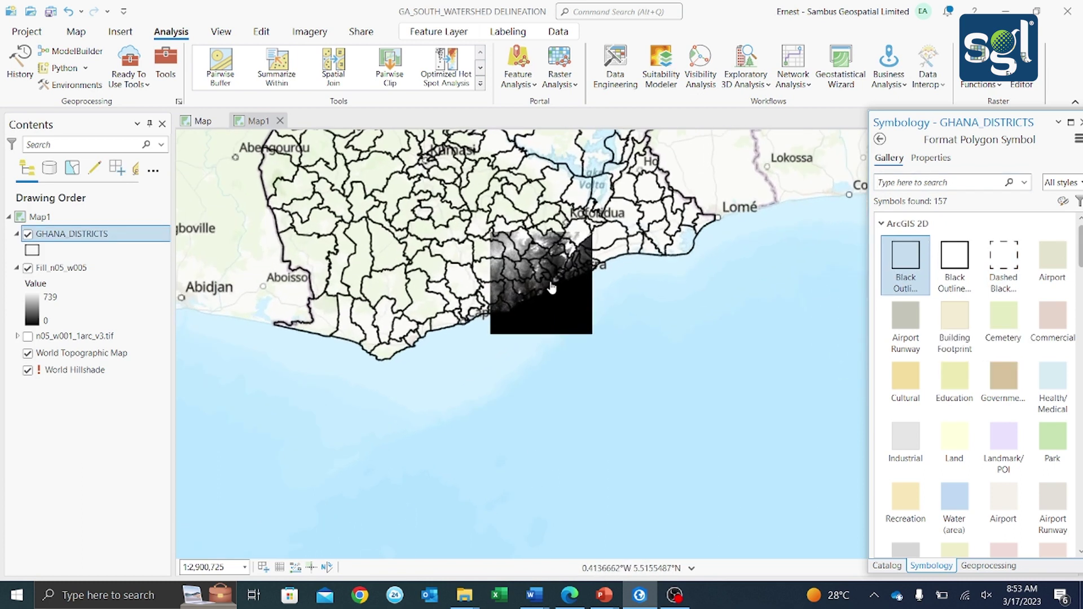
scroll(552, 287, up, 1)
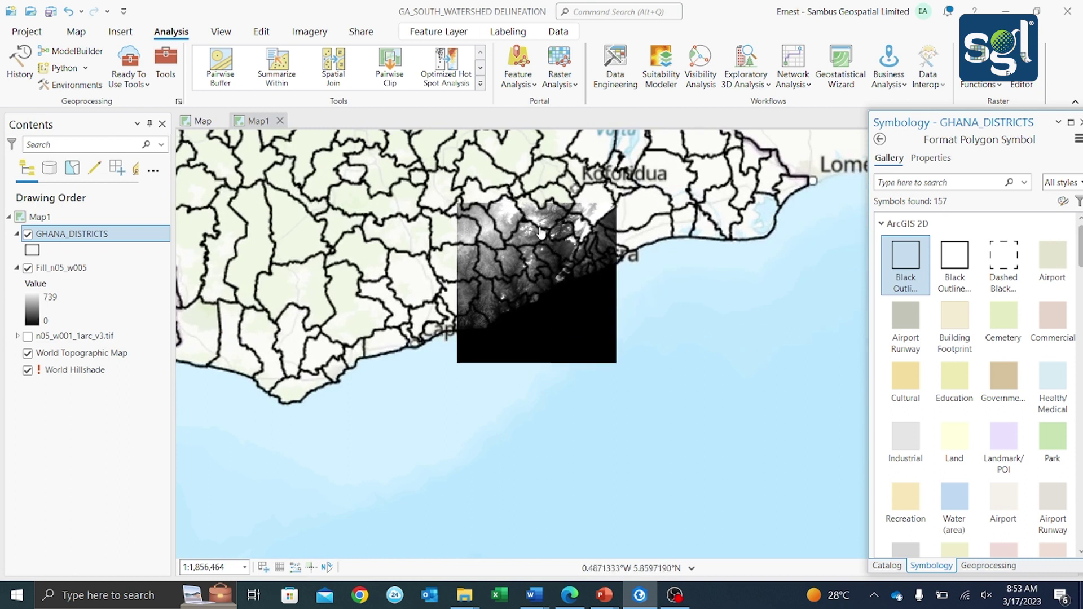
scroll(537, 263, up, 1)
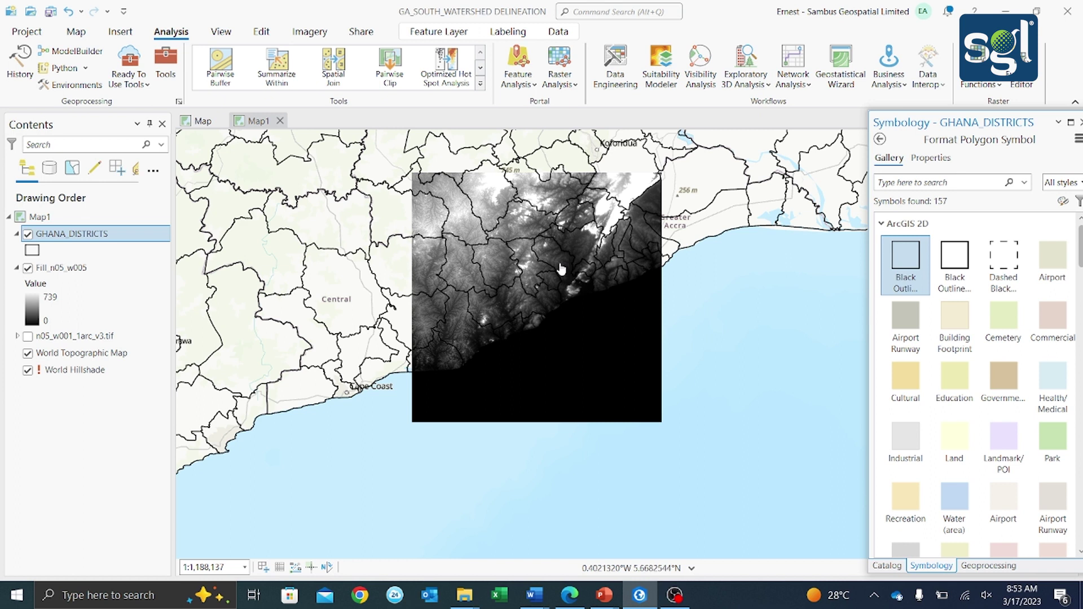
scroll(504, 276, up, 1)
scroll(504, 276, up, 2)
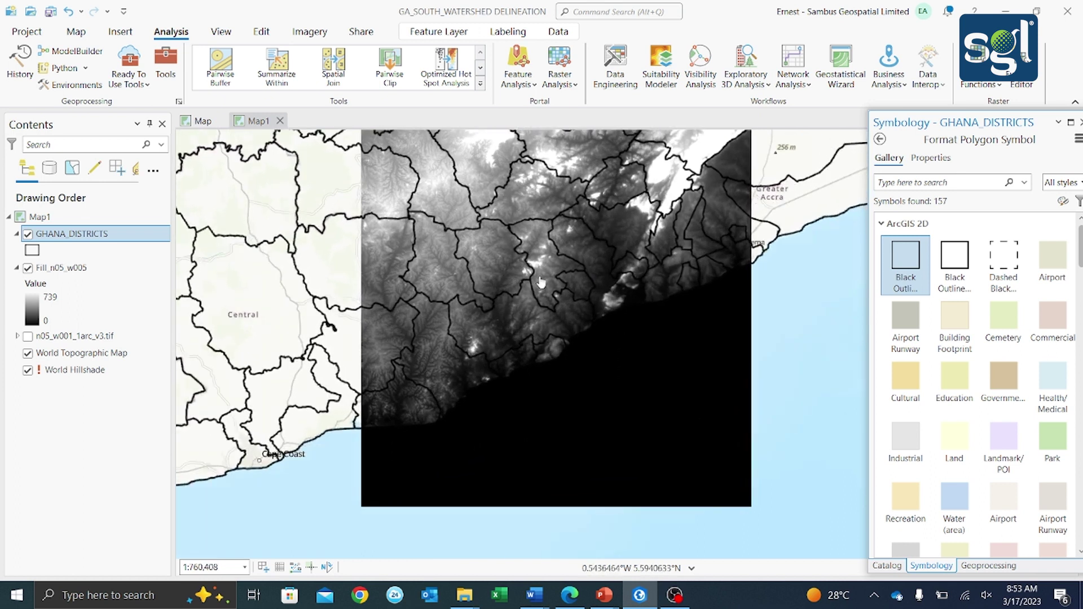
scroll(491, 262, down, 1)
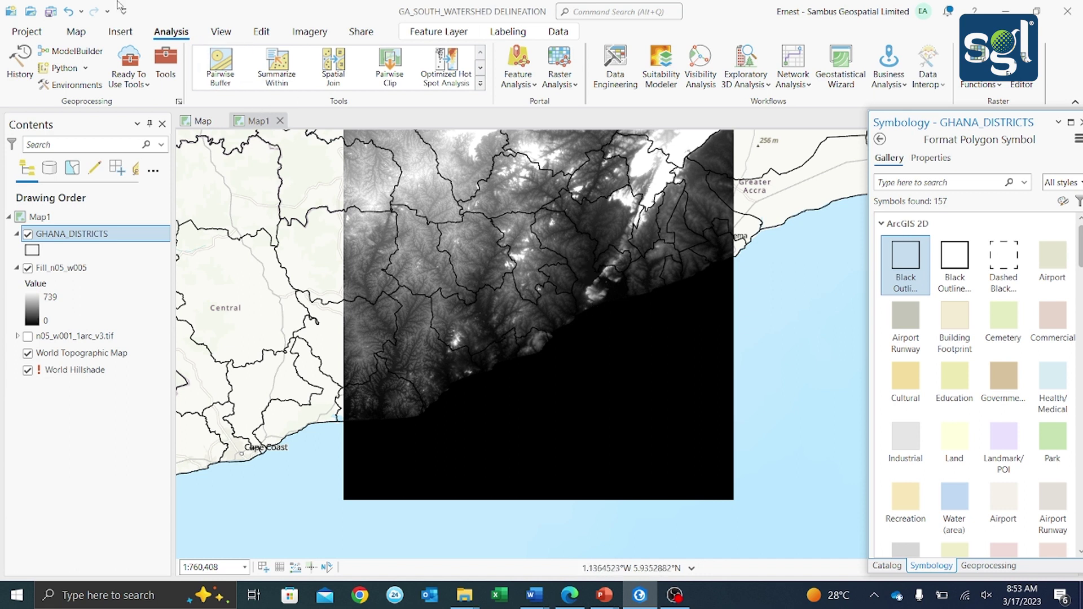
Step: Select by attributes in GHANA_DISTRICTS as a new selection where DISTRICT is equal to GA SOUTH
click(87, 34)
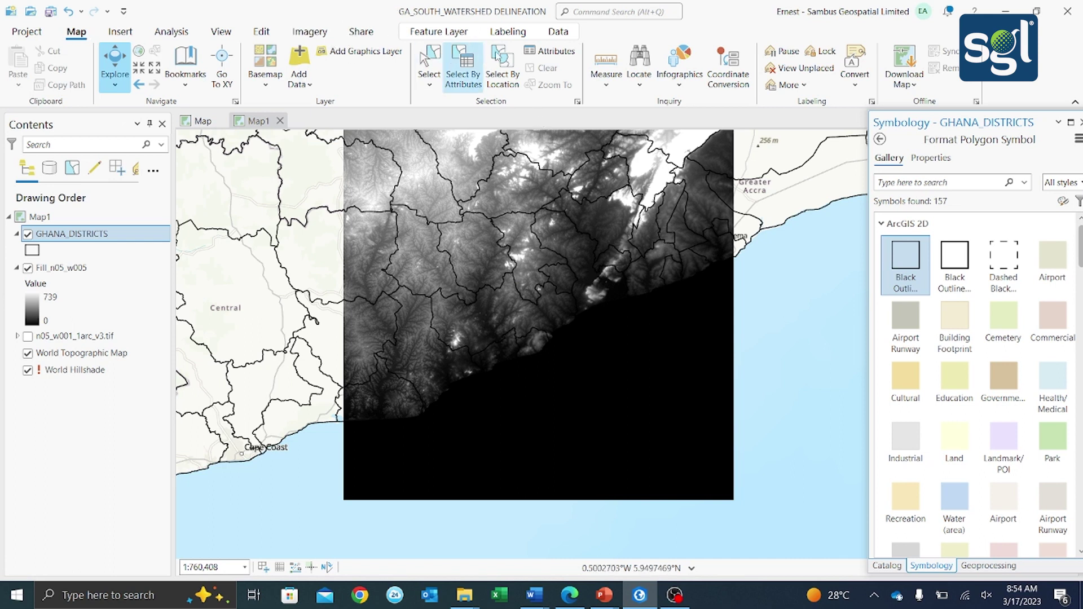
click(464, 71)
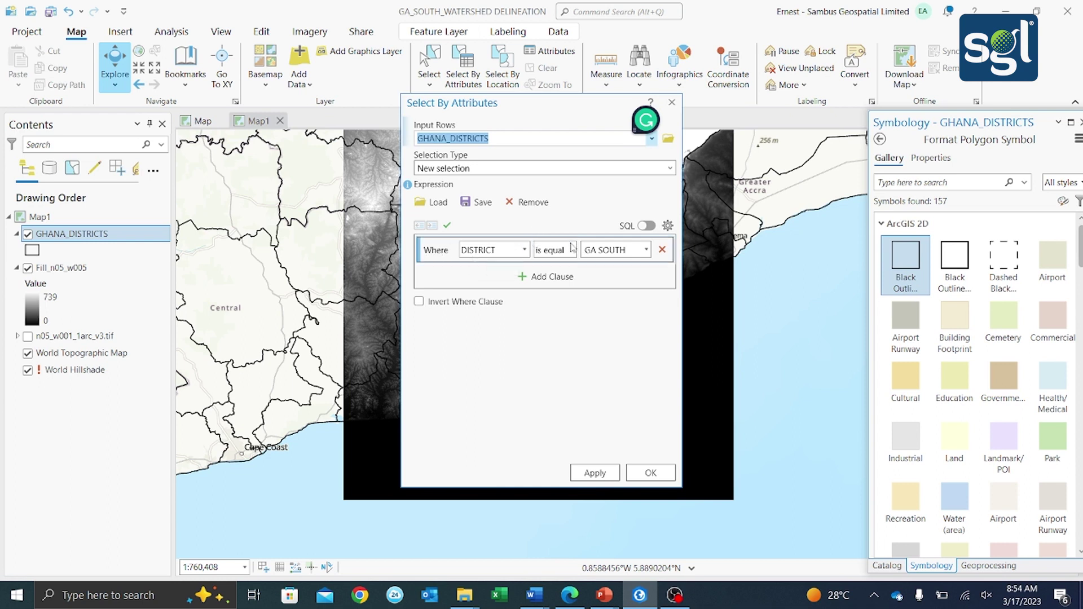
click(524, 250)
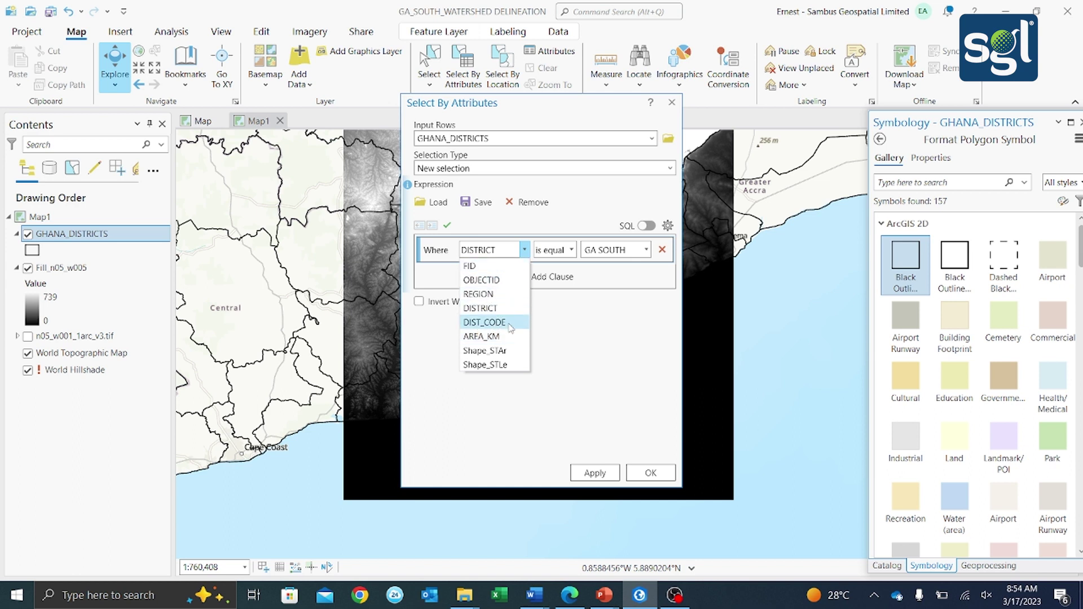
click(496, 309)
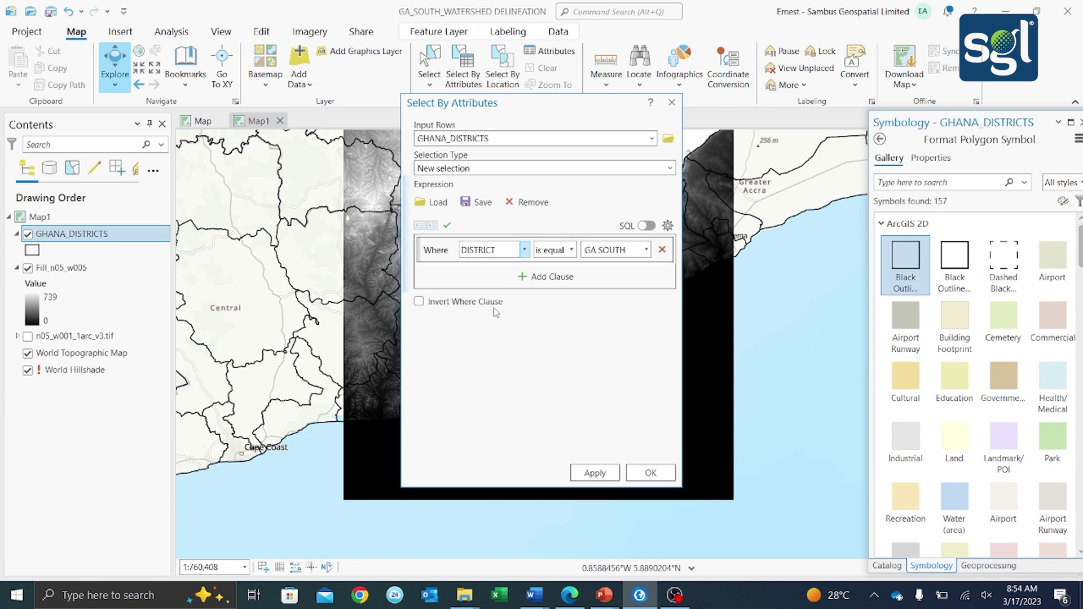
click(646, 251)
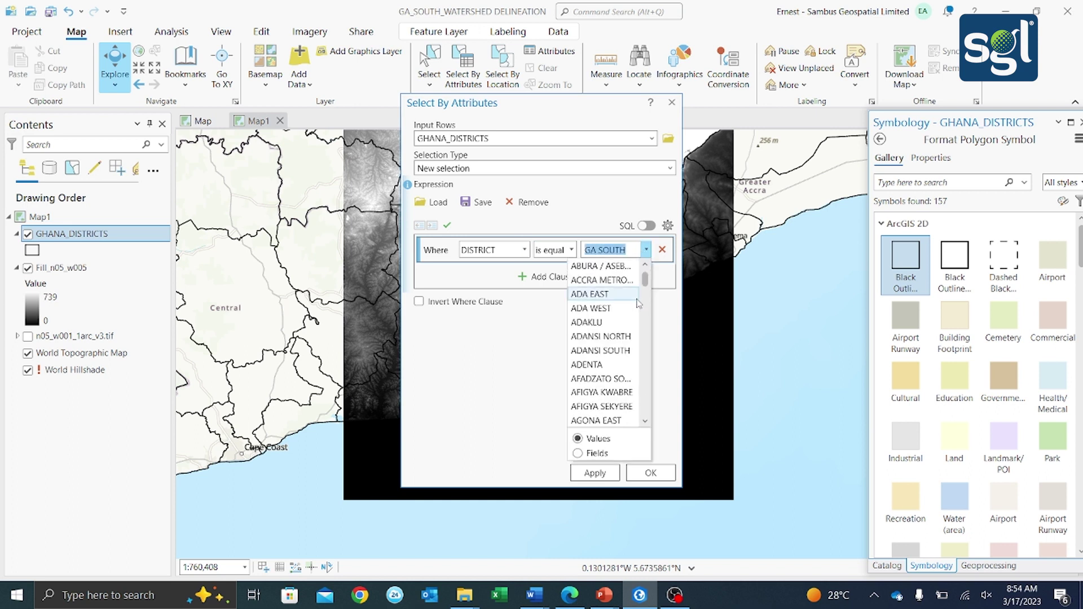
scroll(638, 301, down, 1)
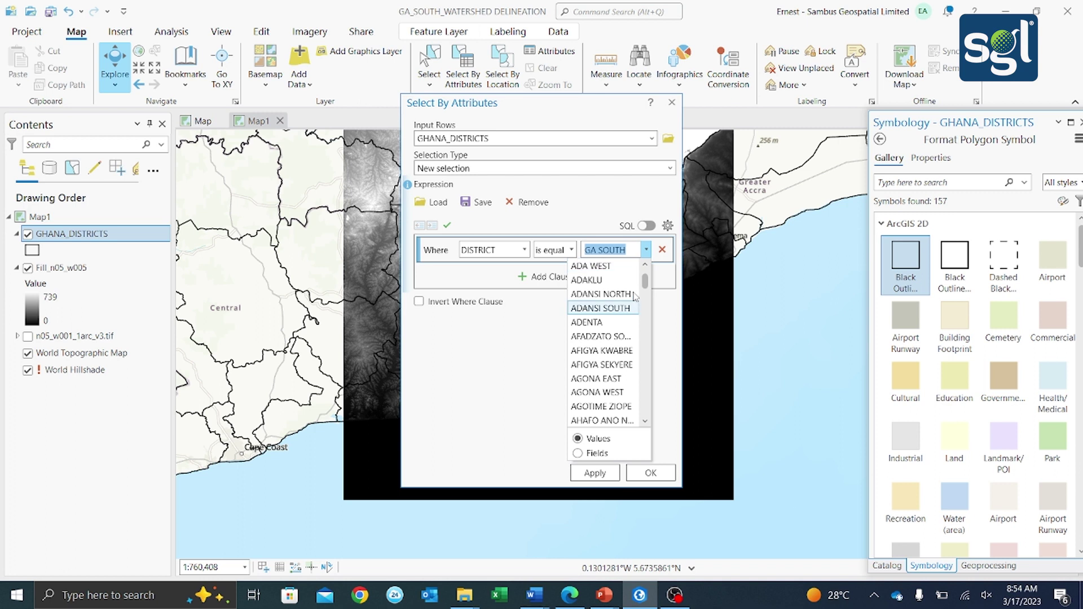
scroll(636, 297, up, 1)
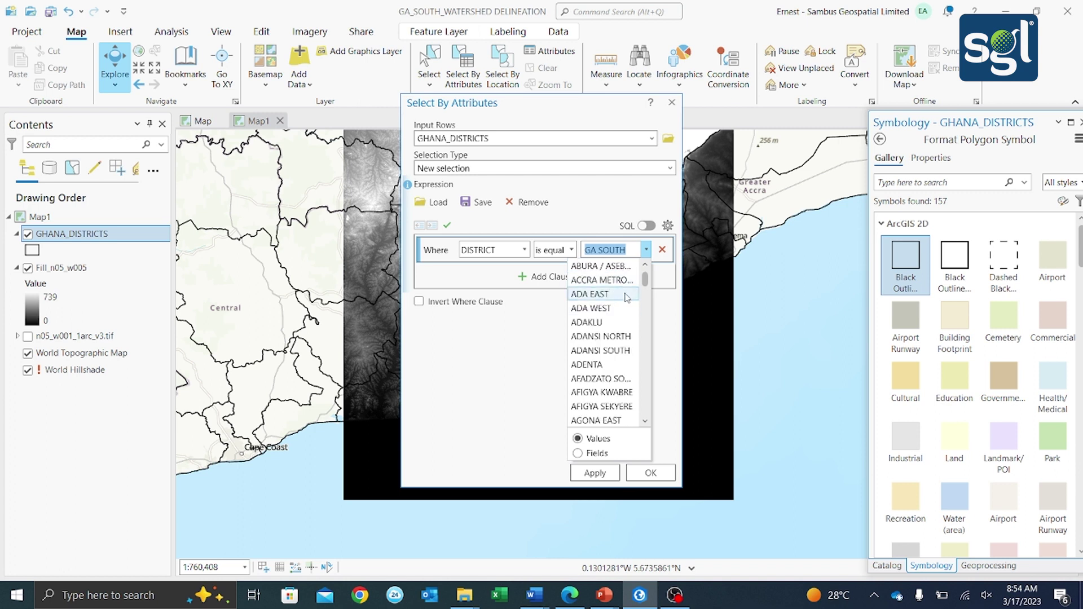
scroll(642, 342, down, 15)
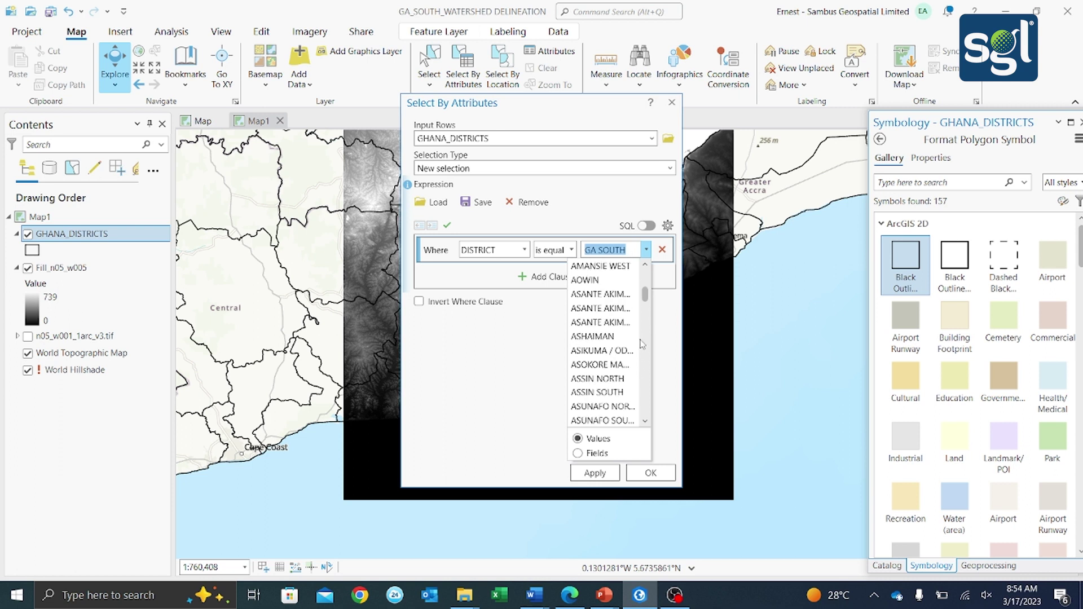
scroll(641, 346, down, 7)
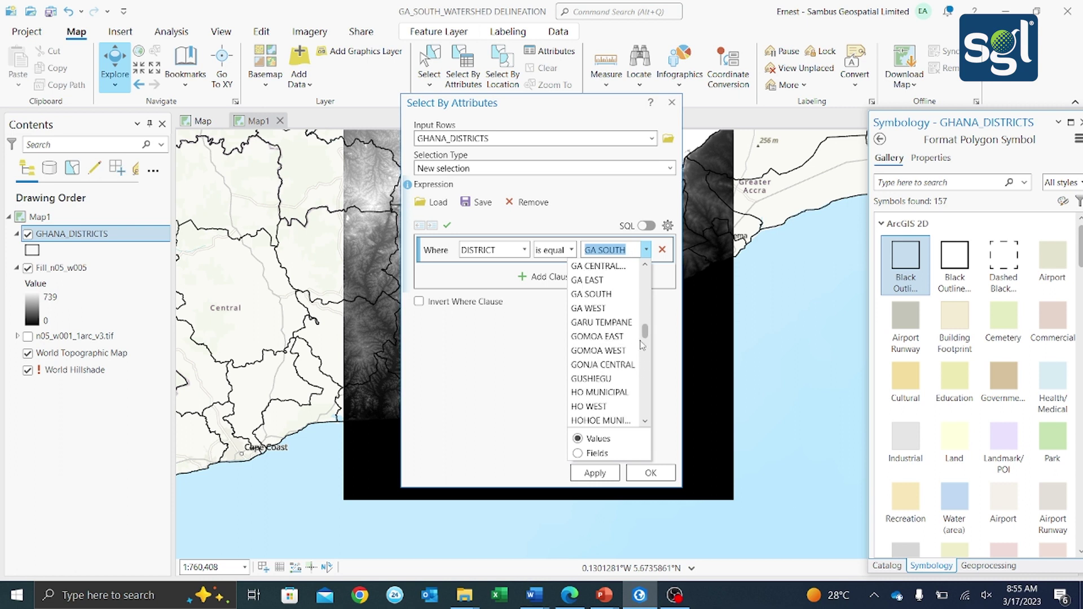
click(606, 336)
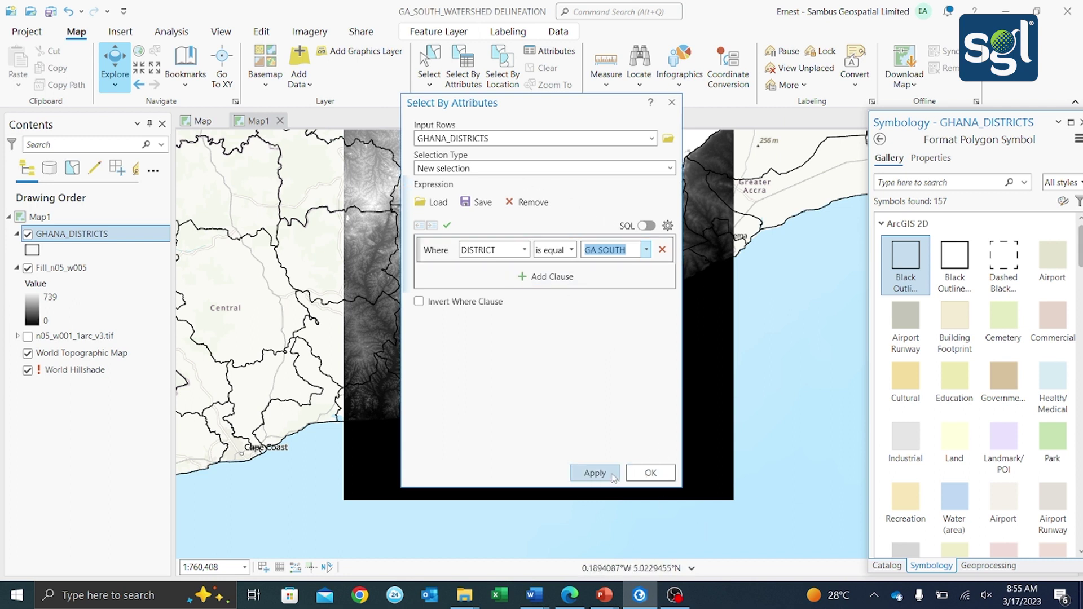
click(647, 474)
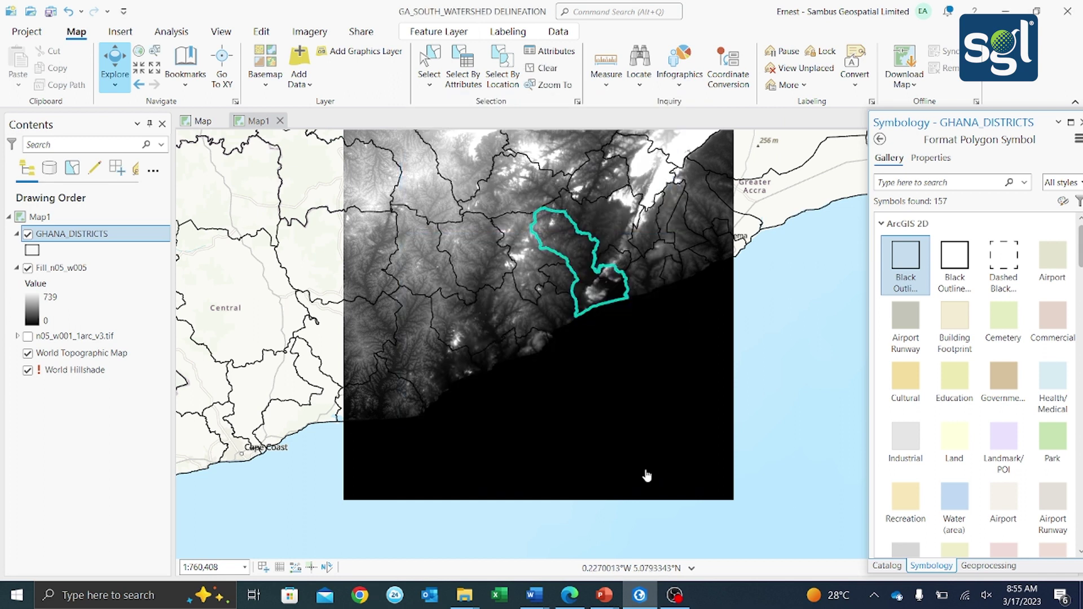
Step: Export the selected GA SOUTH district from GHANA_DISTRICTS to the project geodatabase as a feature class named GHANA_DISTRICT_Ga_South
scroll(620, 264, up, 2)
scroll(620, 264, up, 2)
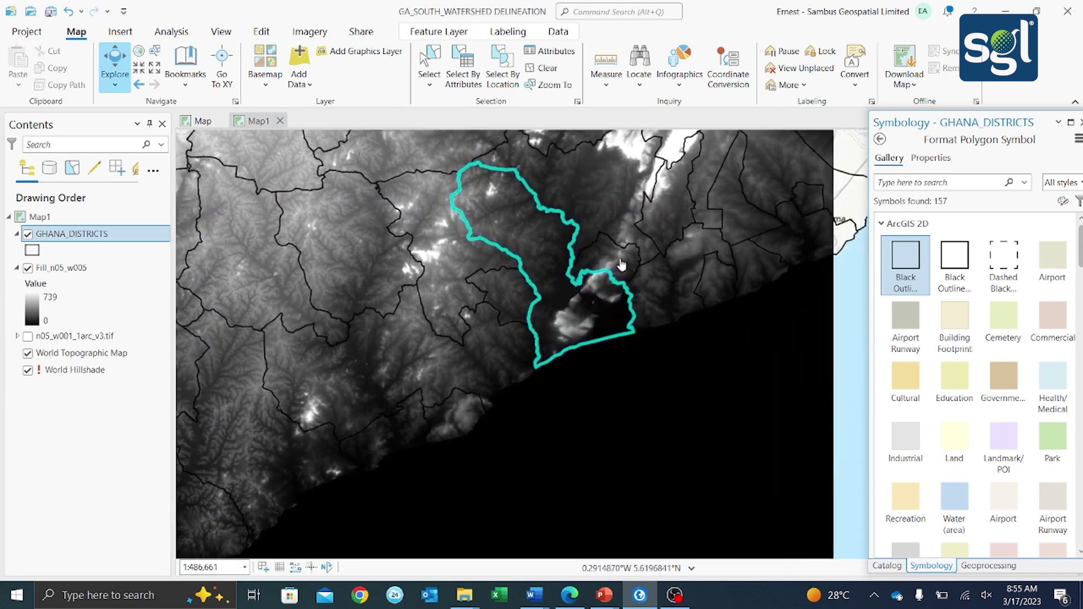
drag(622, 264, 651, 337)
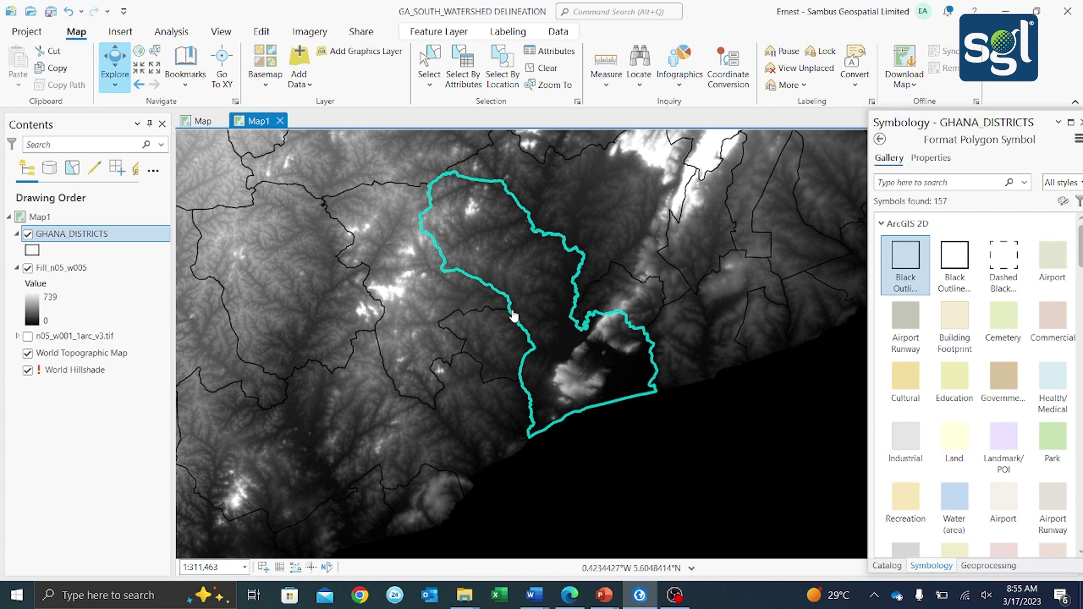
right_click(93, 235)
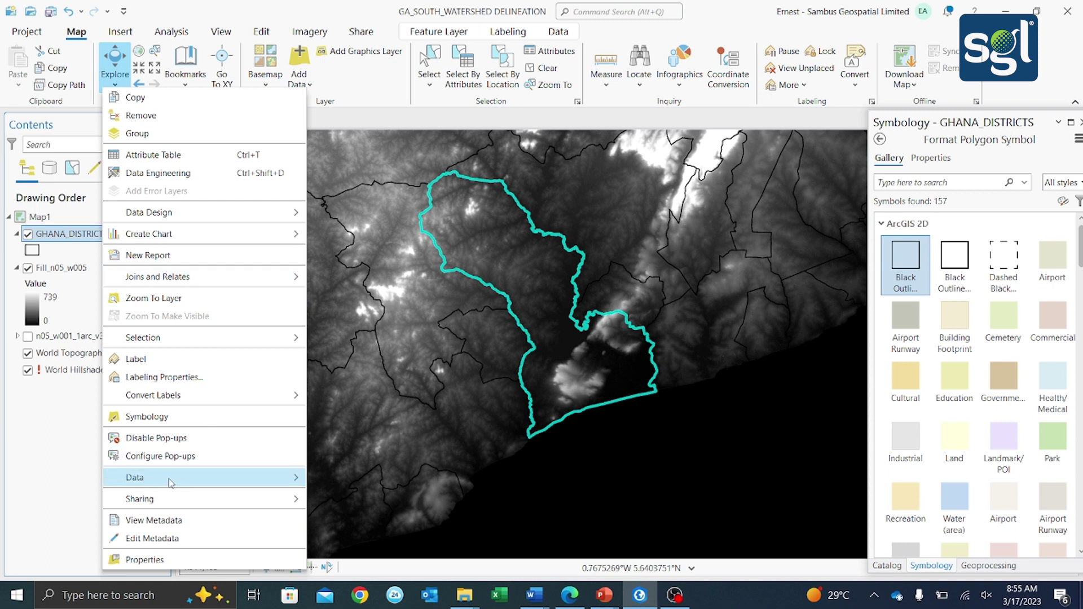
mouse_move(229, 482)
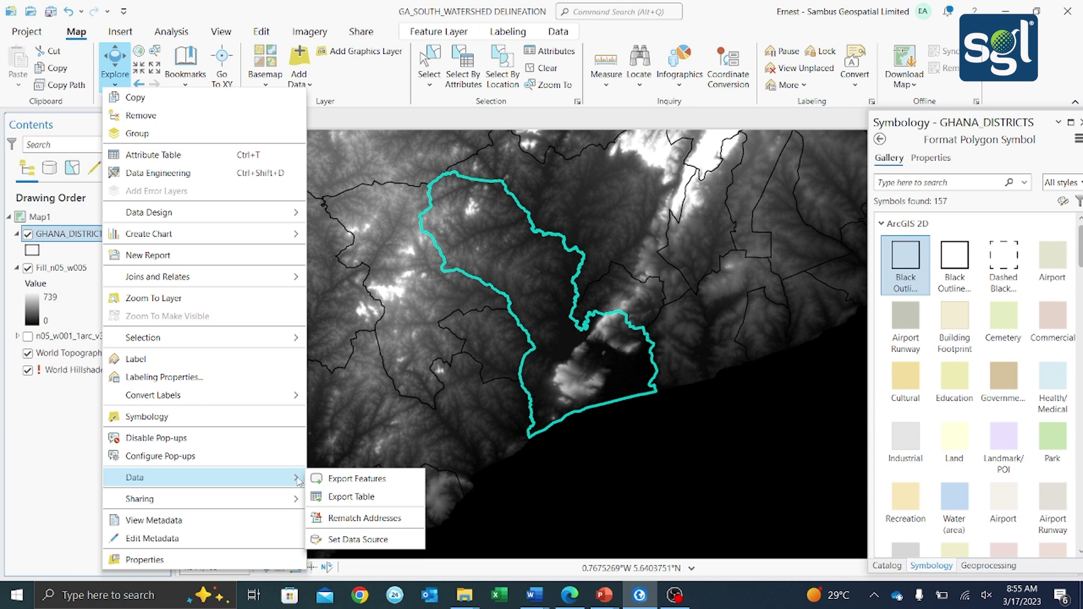
click(338, 479)
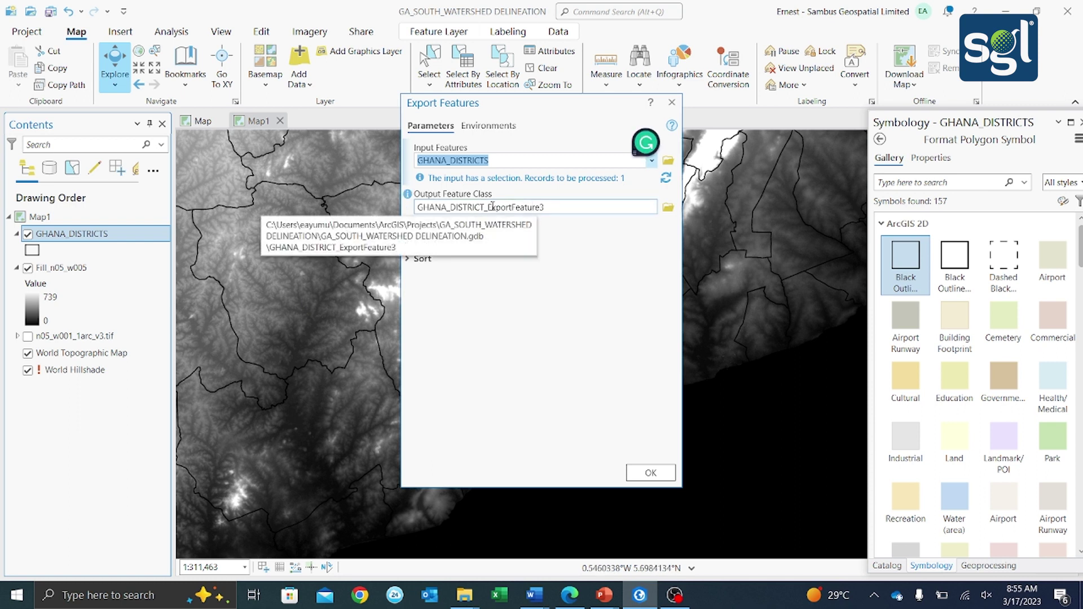
click(547, 209)
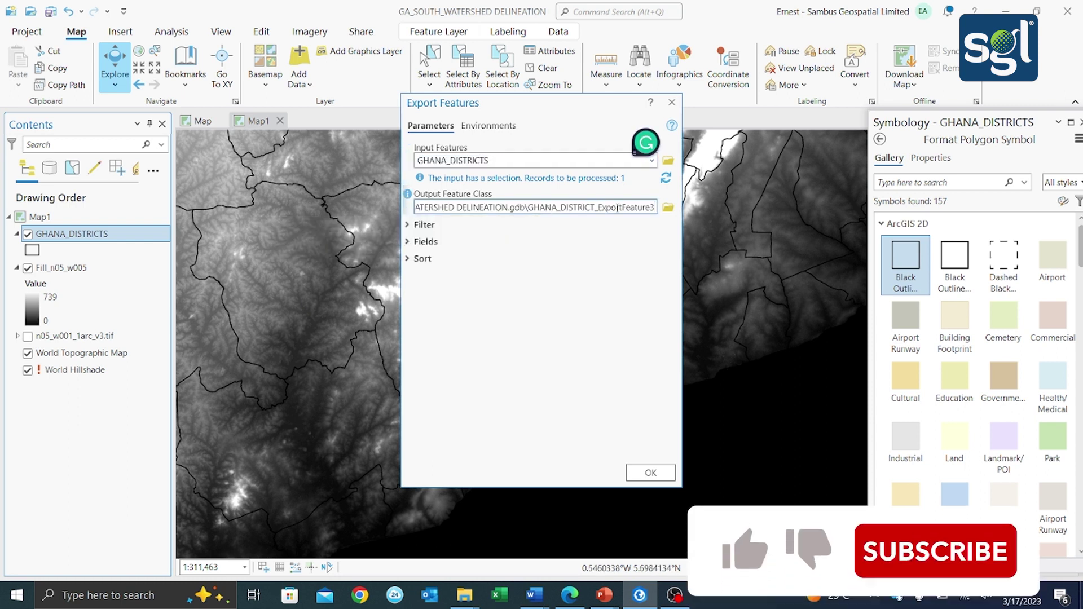
key(Left)
key(Left)
key(Left)
key(Left)
key(Left)
key(Left)
key(Left)
key(Left)
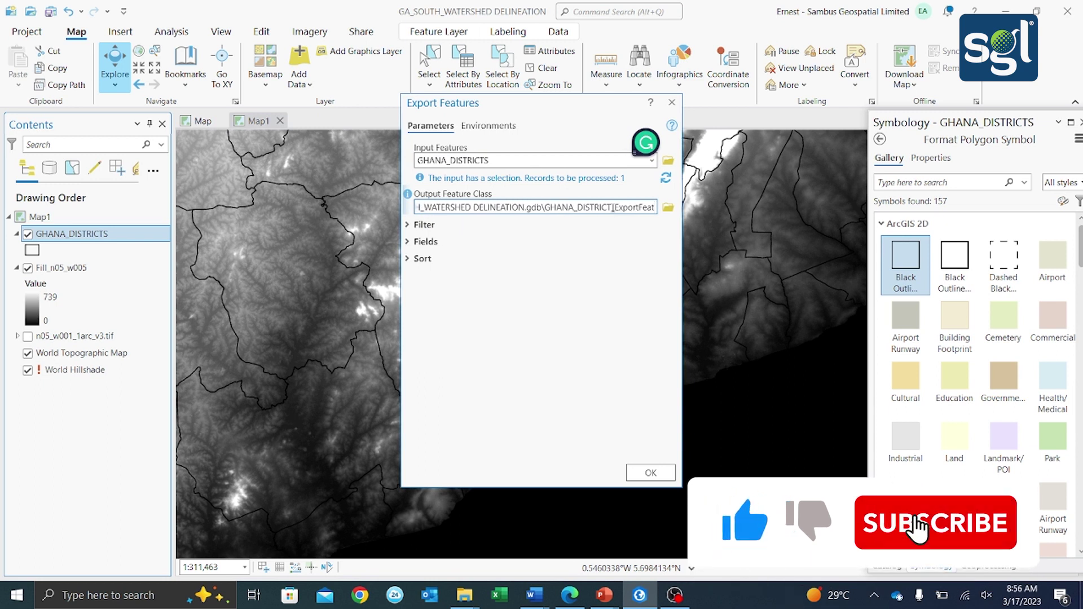
key(Left)
key(Left)
key(Left)
key(Left)
key(Left)
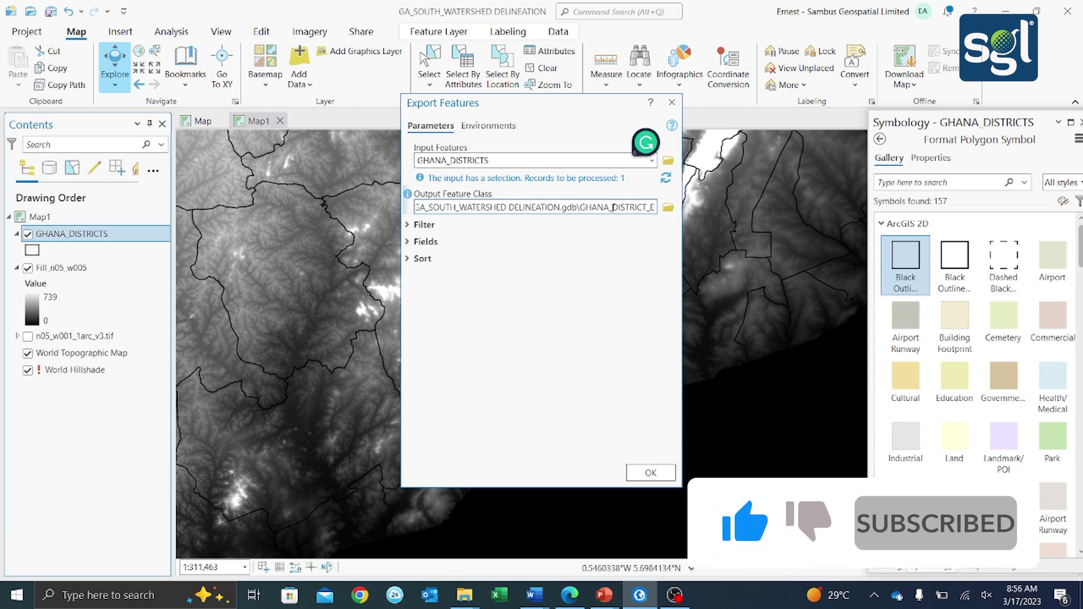
text(G)
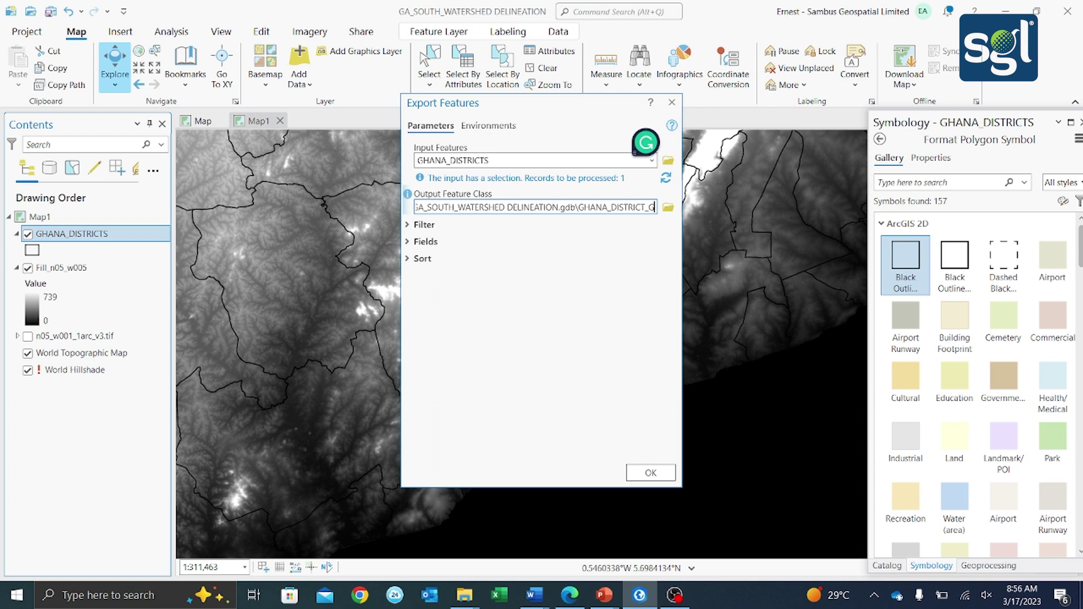
text(a_South)
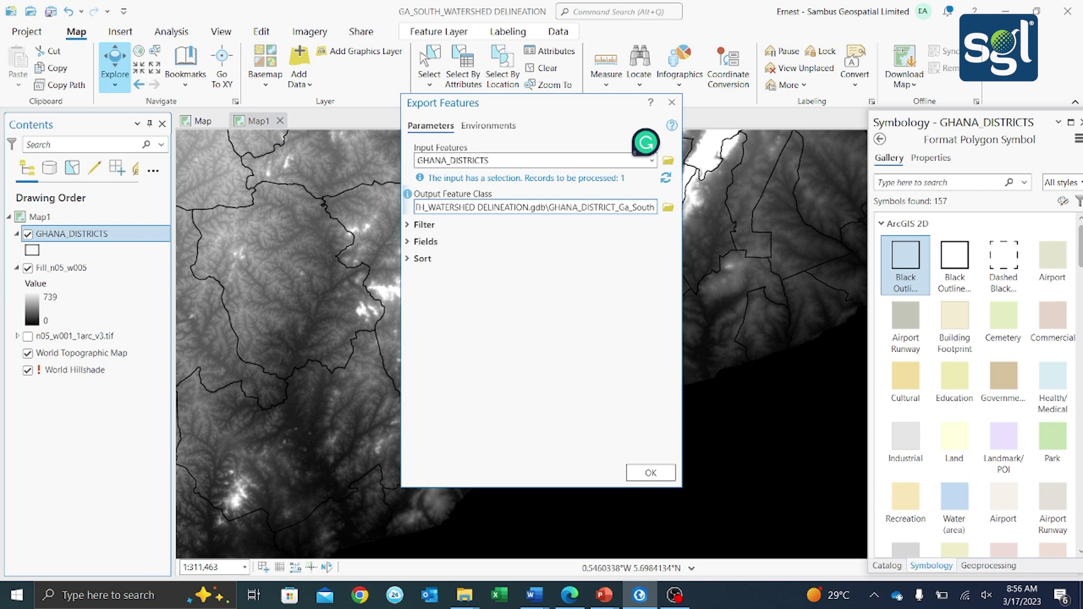
click(650, 476)
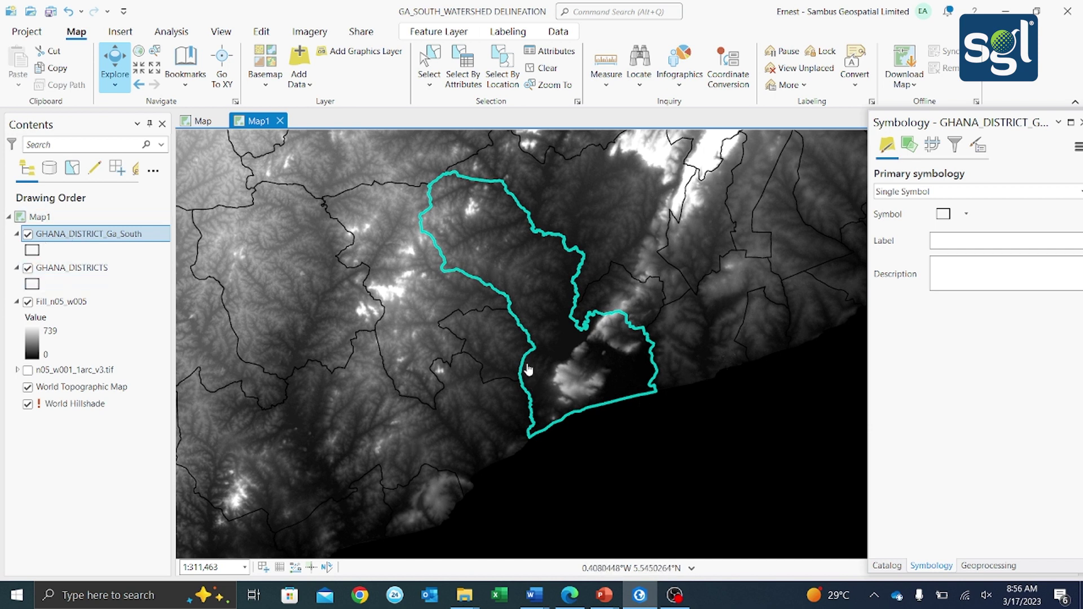
Step: Search the geoprocessing tools for "extract by mask" and open the Spatial Analyst Extract by Mask tool
scroll(527, 366, up, 2)
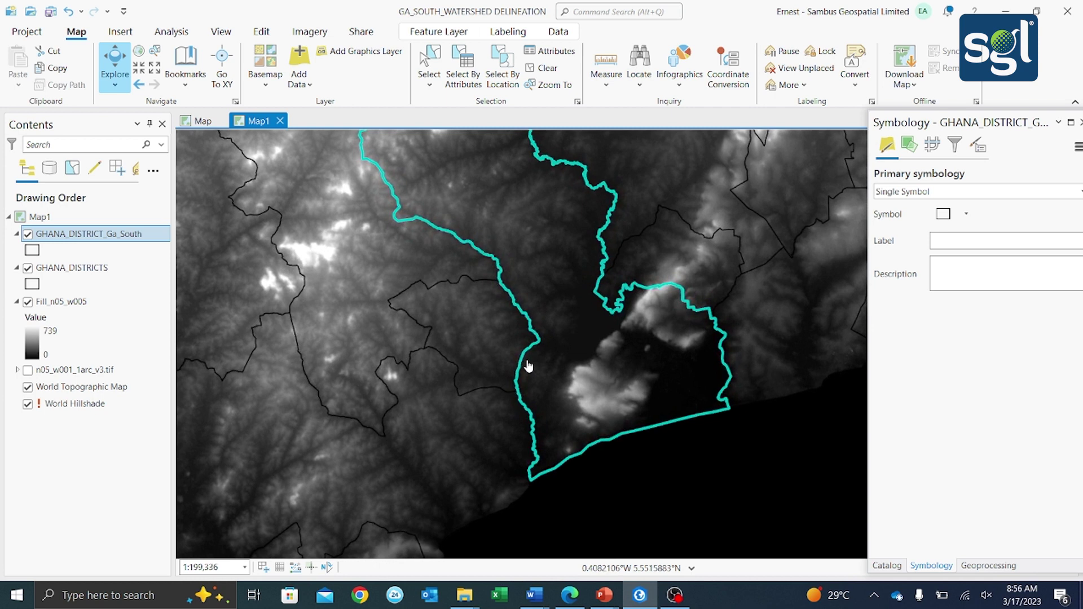
scroll(528, 366, down, 2)
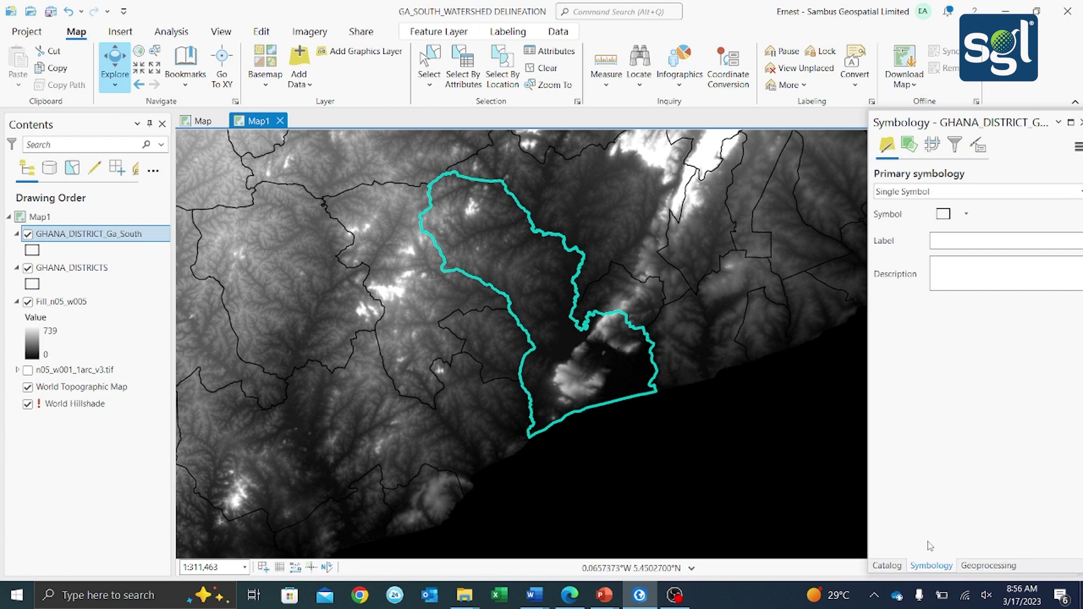
click(976, 567)
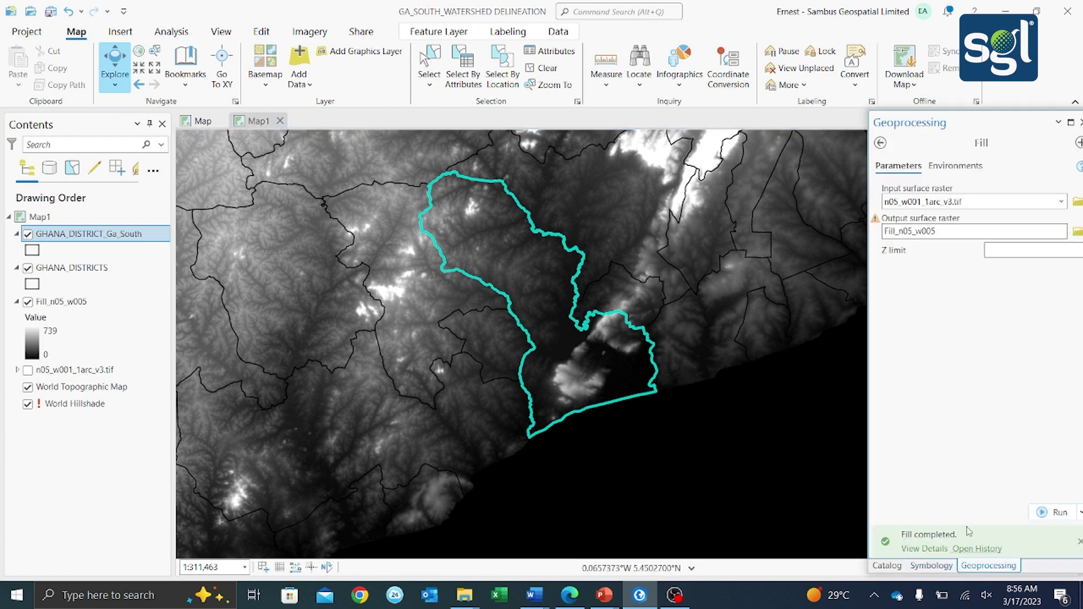
click(881, 143)
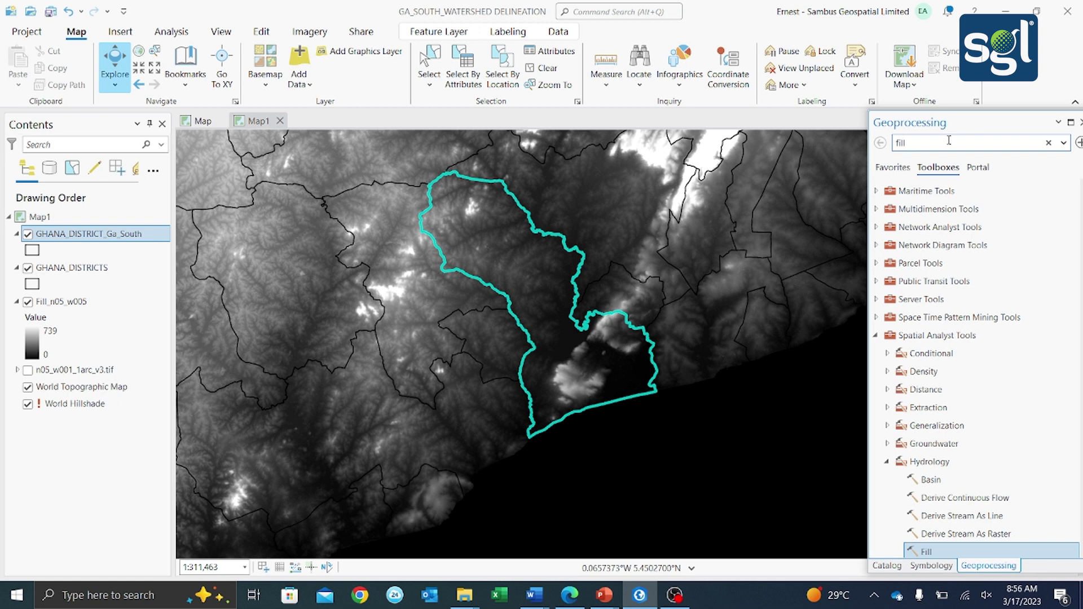
key(BackSpace)
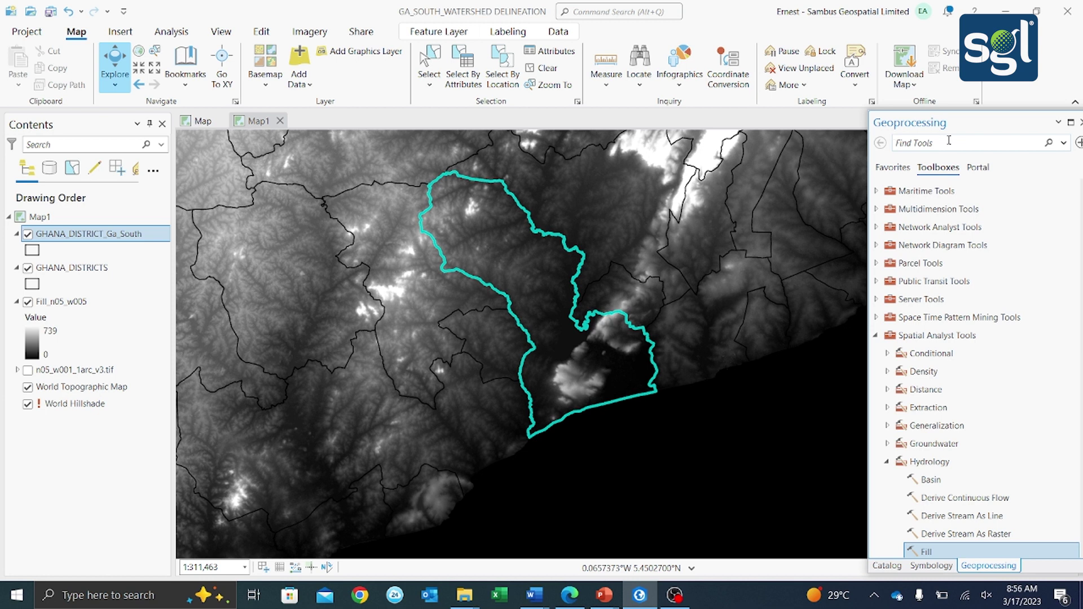
text(e)
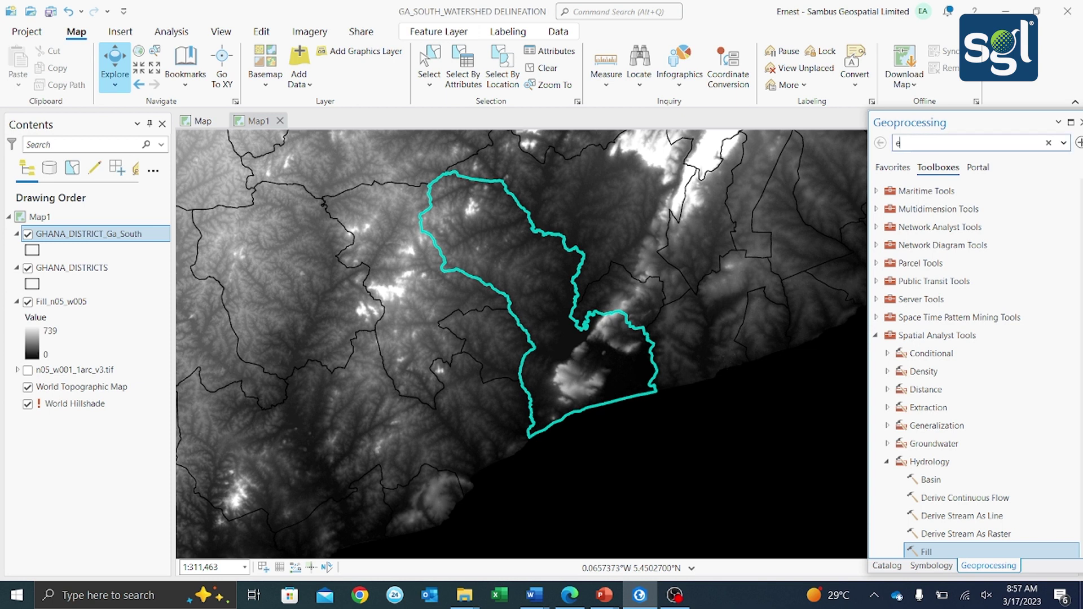
text(xtract by mask)
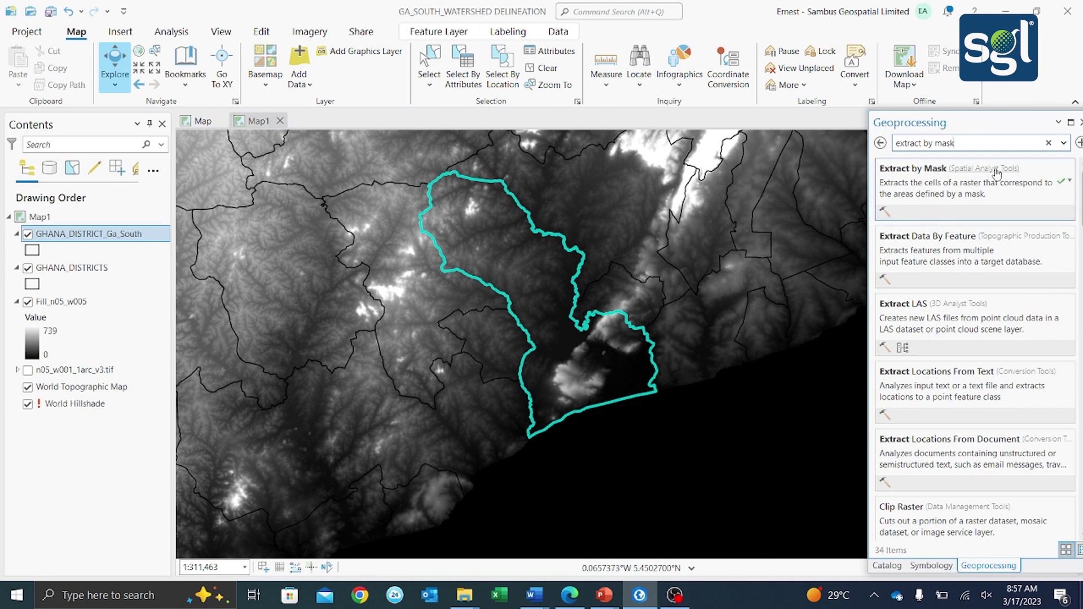
click(917, 172)
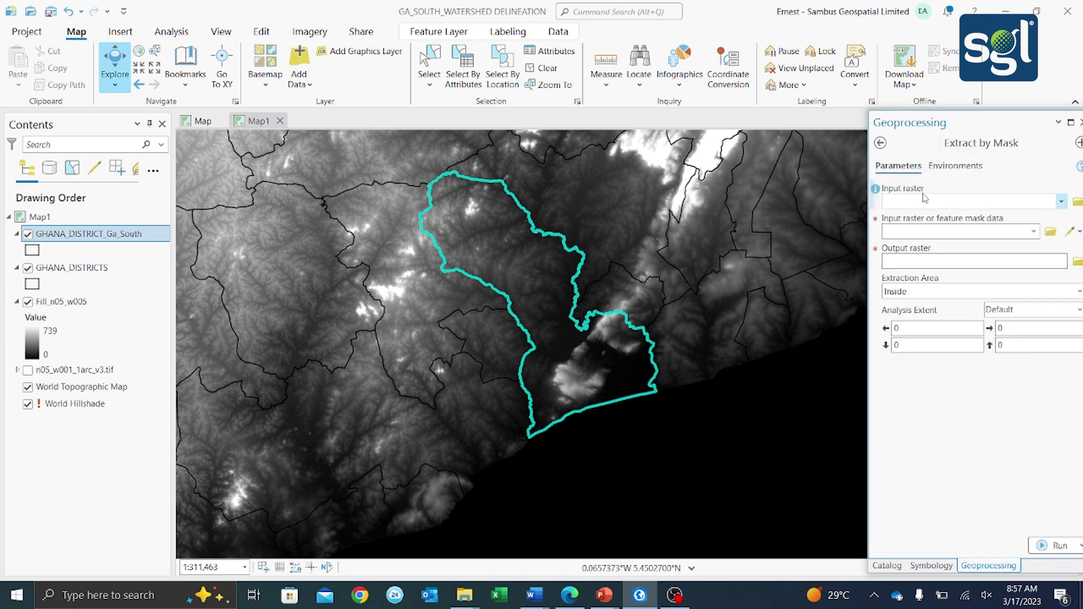
Step: Set Fill_n05_w005 as the input raster and GHANA_DISTRICT_Ga_South as the feature mask data for Extract by Mask
click(1061, 202)
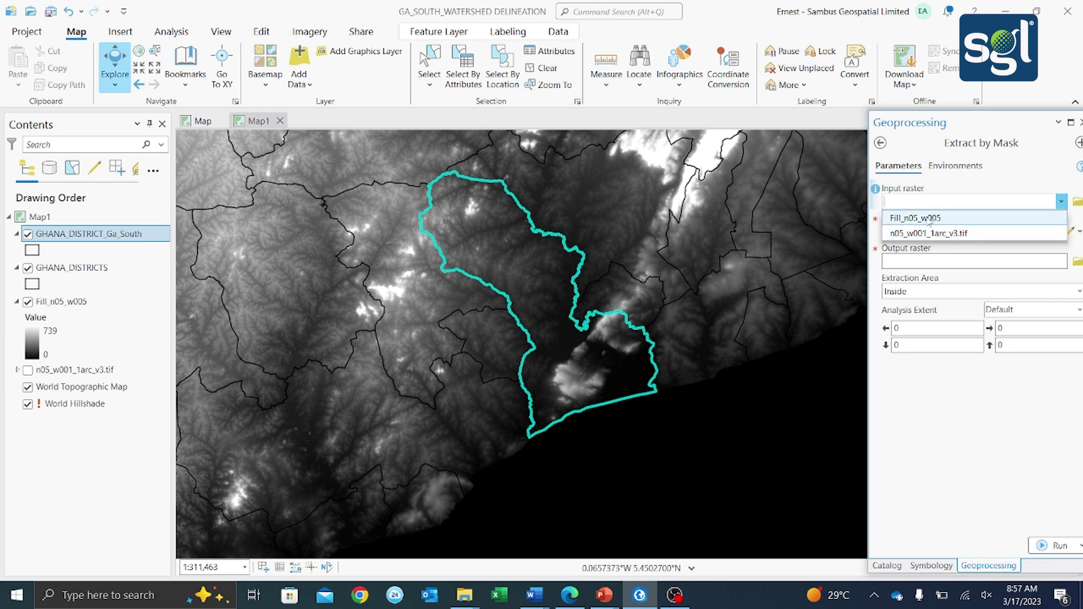
click(929, 219)
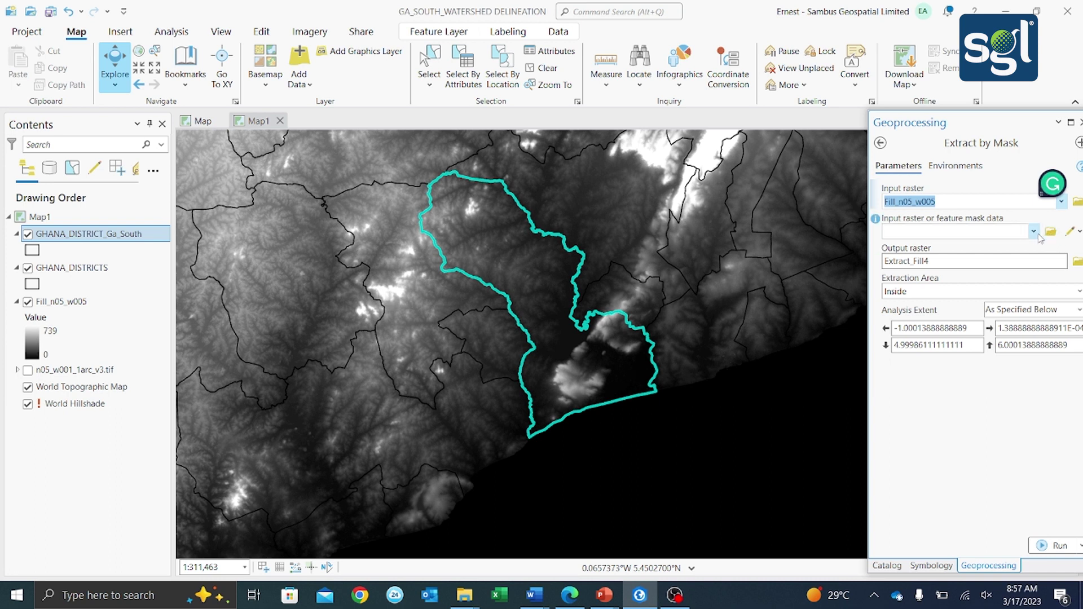
click(1037, 233)
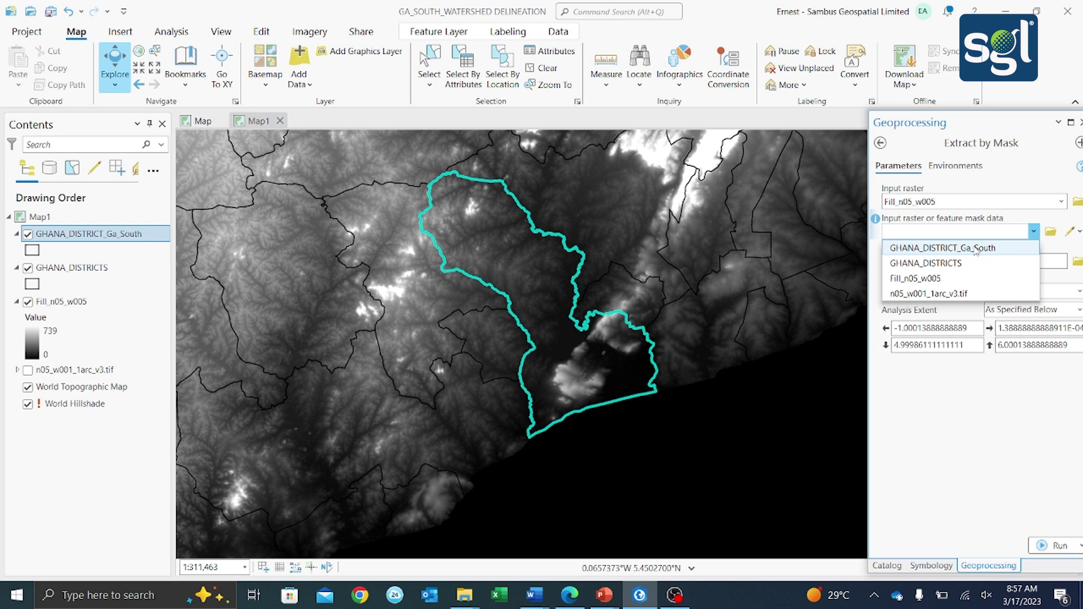
click(976, 248)
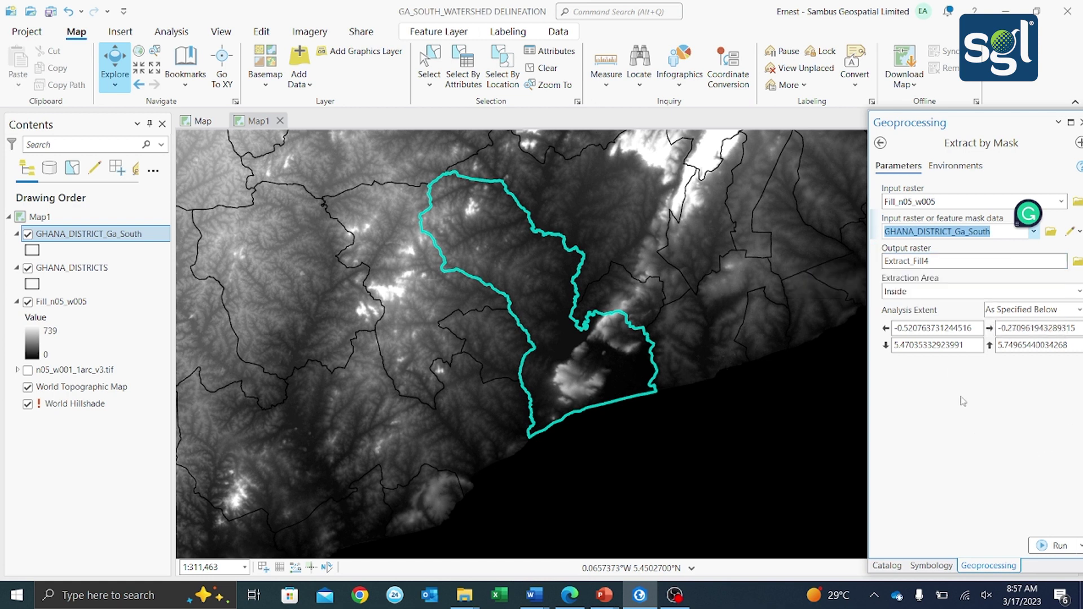
Step: Name the output raster Extract_Ga_south_Mask and run Extract by Mask
click(930, 260)
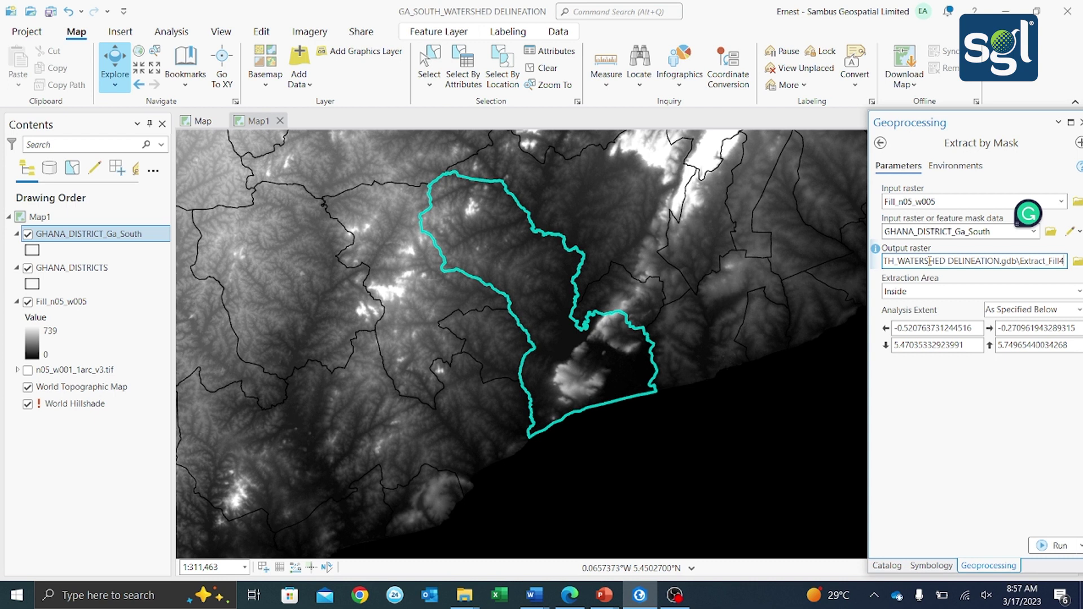
key(BackSpace)
key(BackSpace)
key(BackSpace)
key(BackSpace)
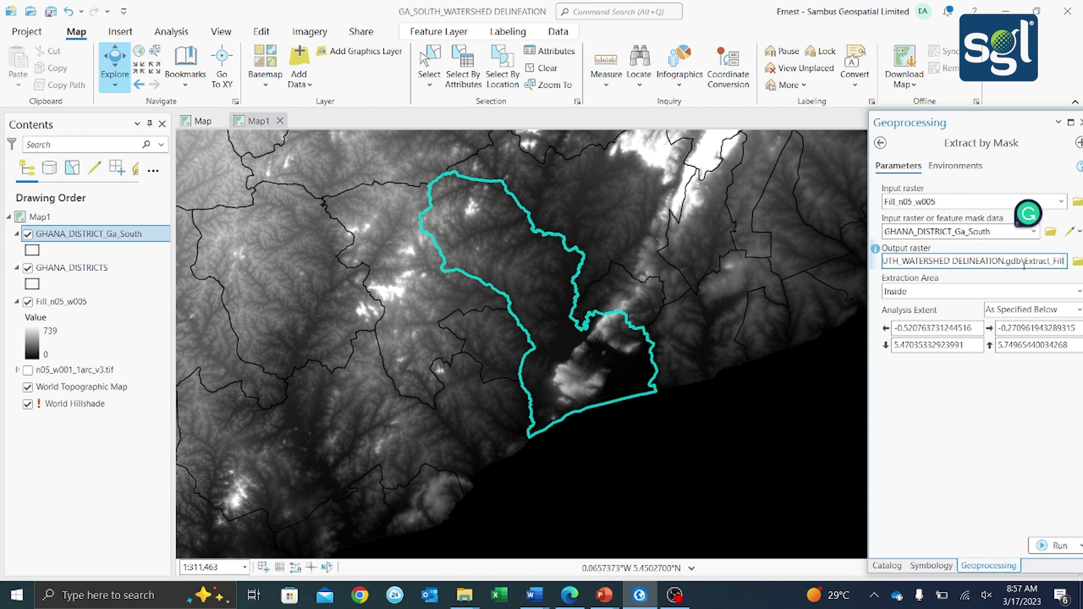
key(BackSpace)
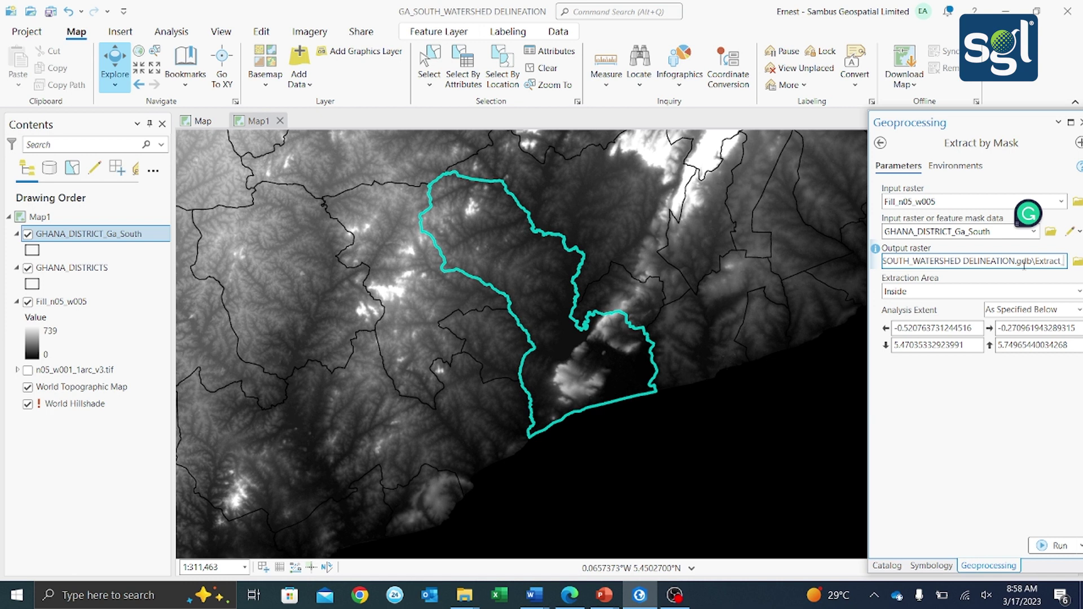
text(Ga)
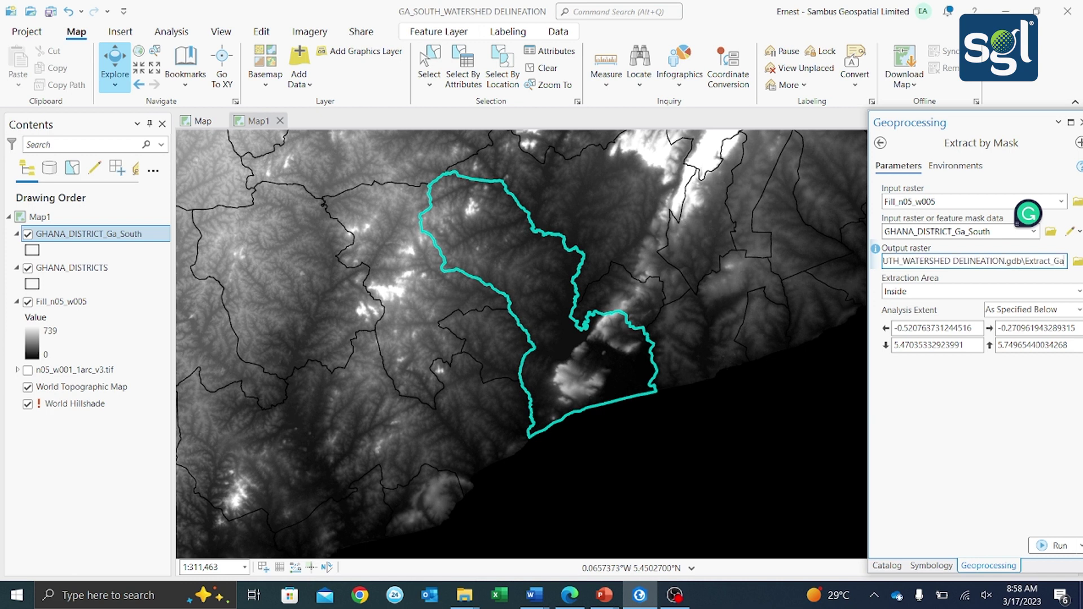
text(_sou)
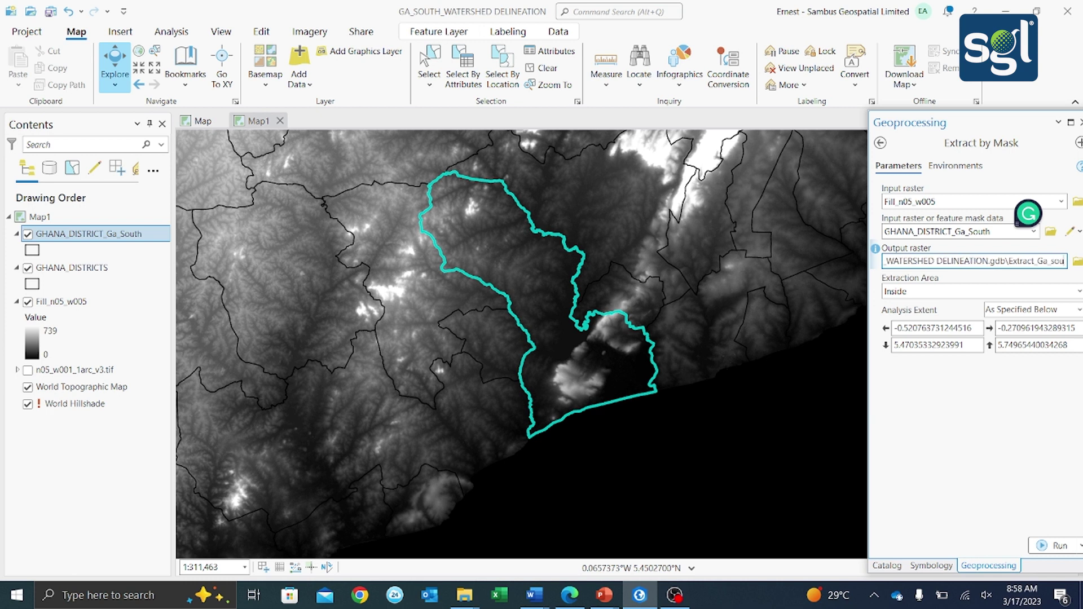
text(th_Mask)
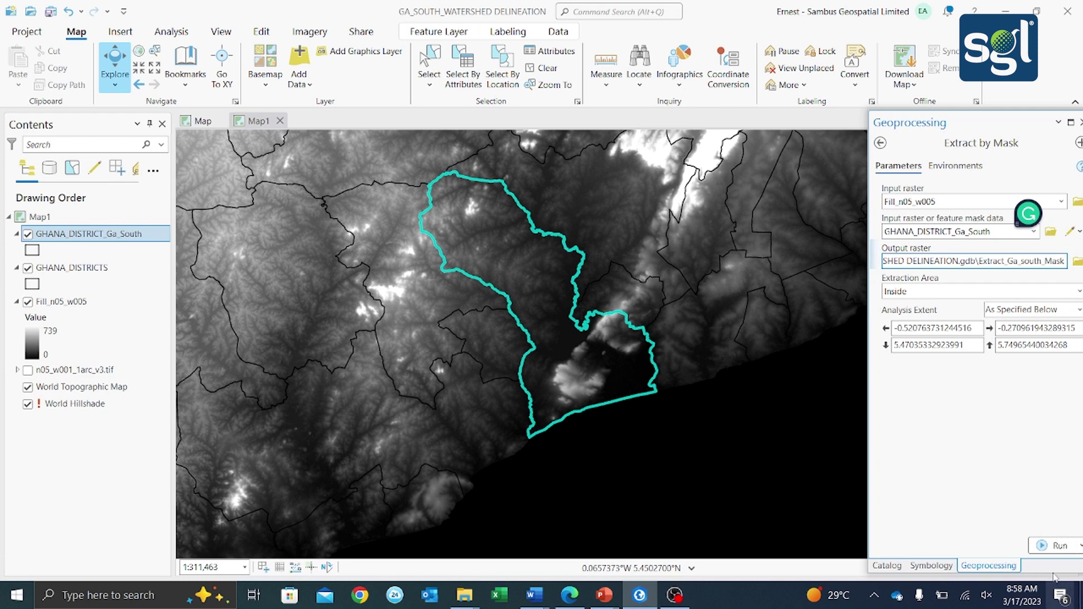
click(1043, 550)
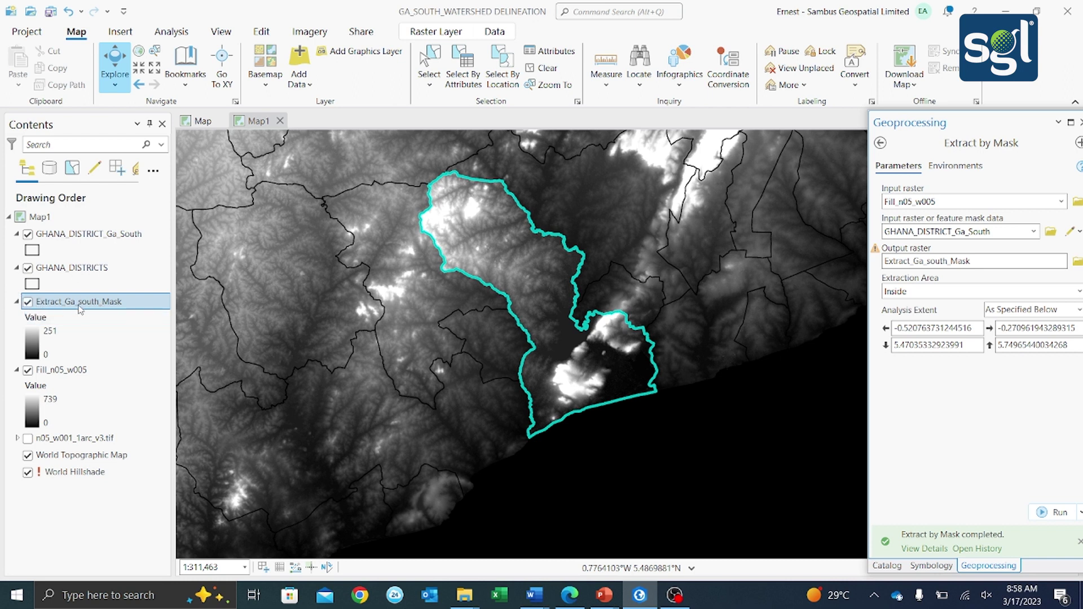
Step: Hide the Fill_n05_w005 and GHANA_DISTRICTS layers and inspect the extracted Ga South raster on the basemap
click(27, 371)
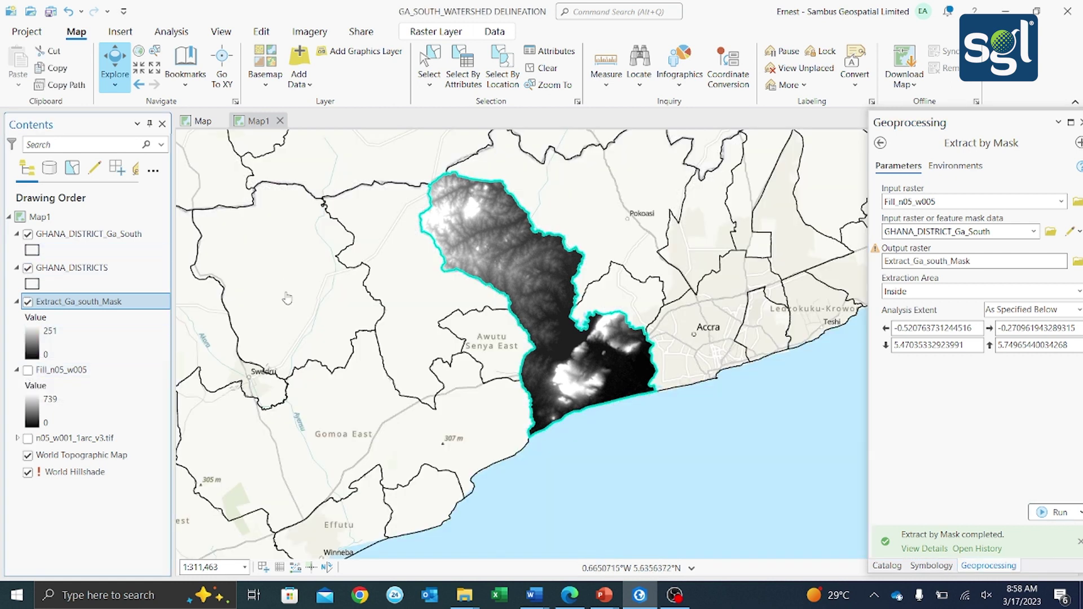
click(27, 268)
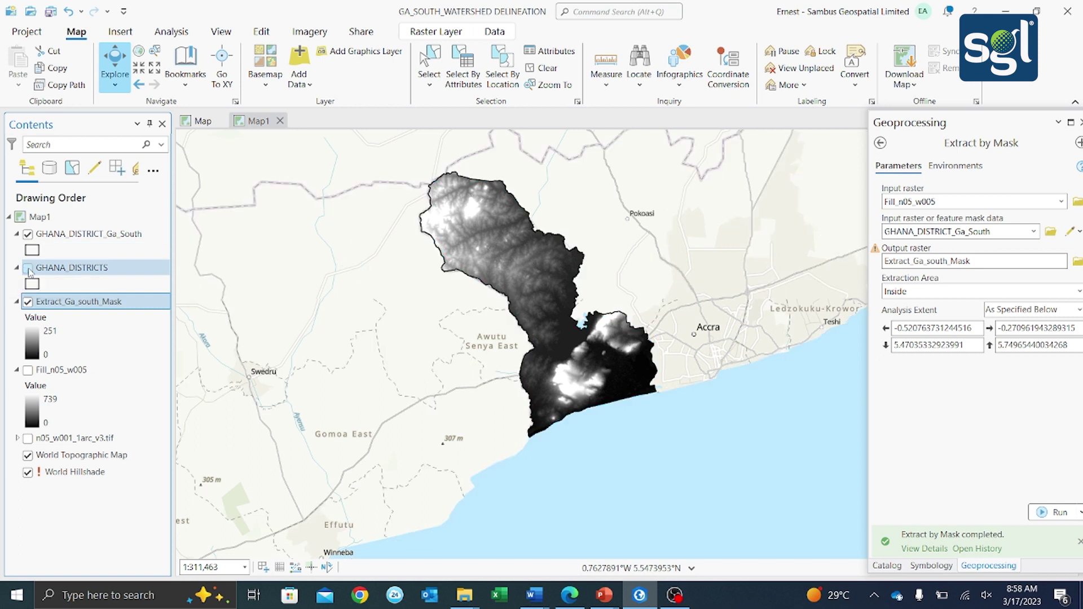
click(28, 236)
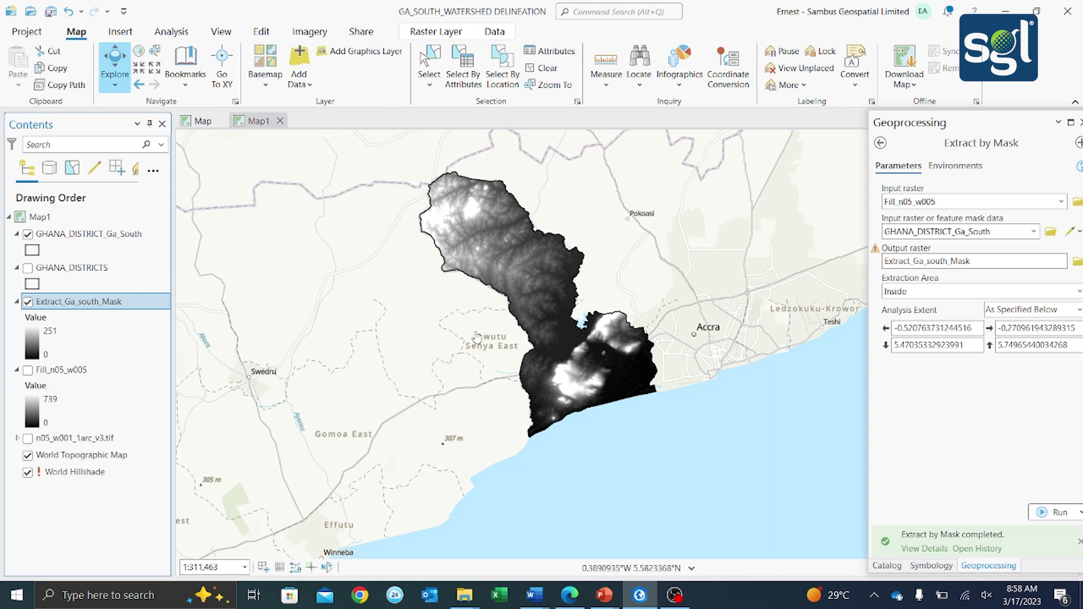
scroll(567, 424, up, 3)
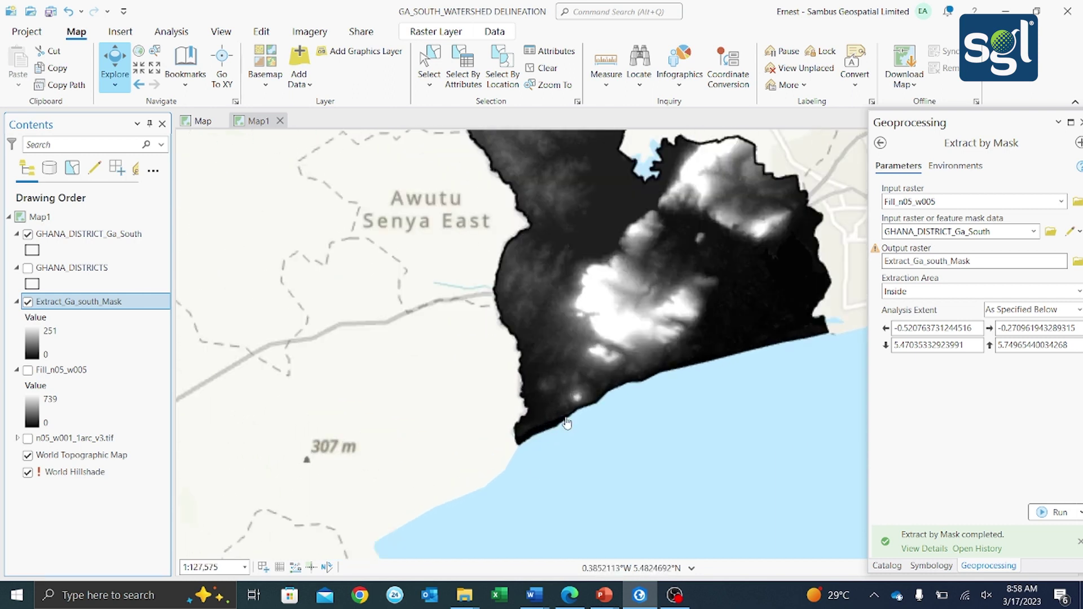
scroll(567, 423, down, 3)
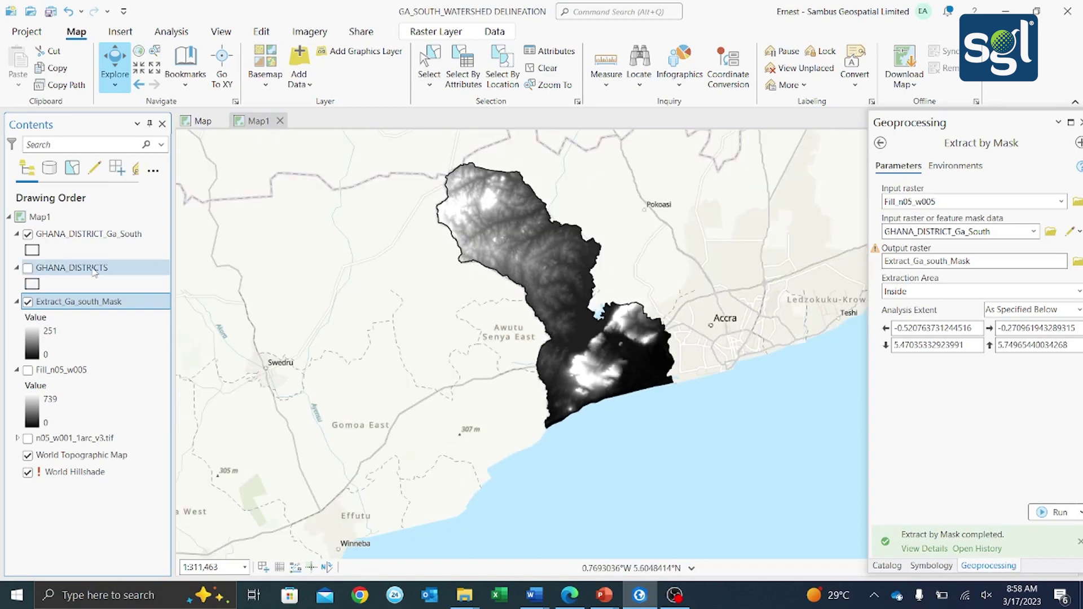
Step: Remove the GHANA_DISTRICTS and Fill_n05_w005 layers from Map1
right_click(72, 269)
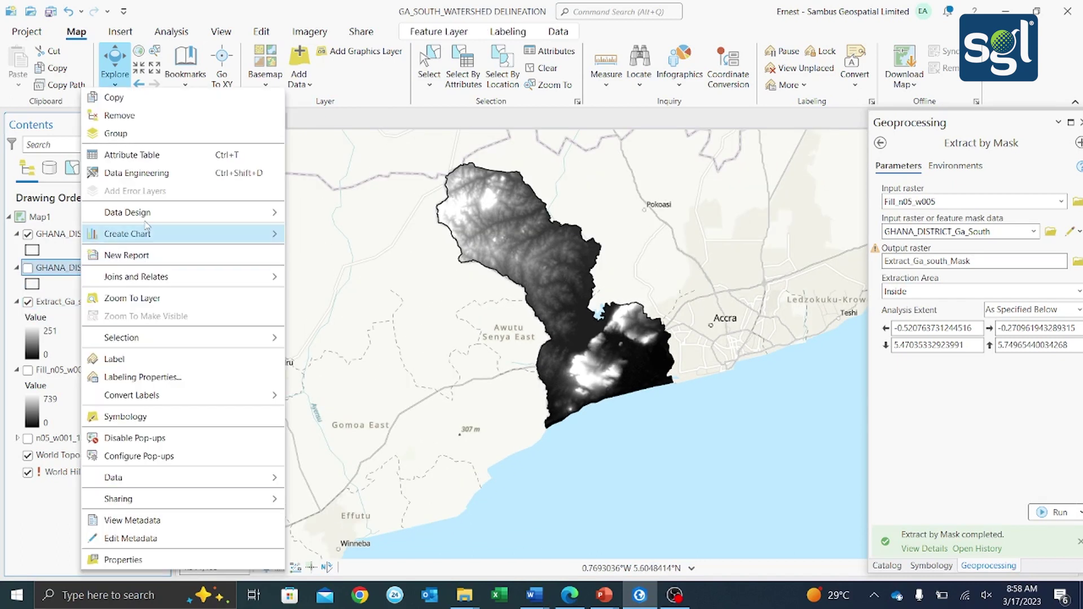
click(119, 116)
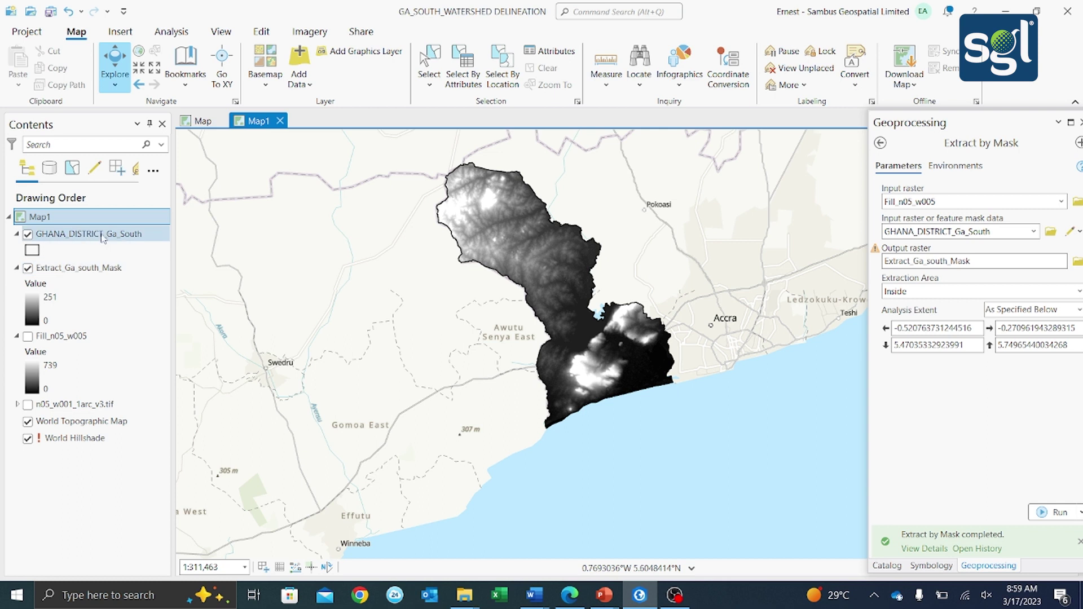
click(77, 341)
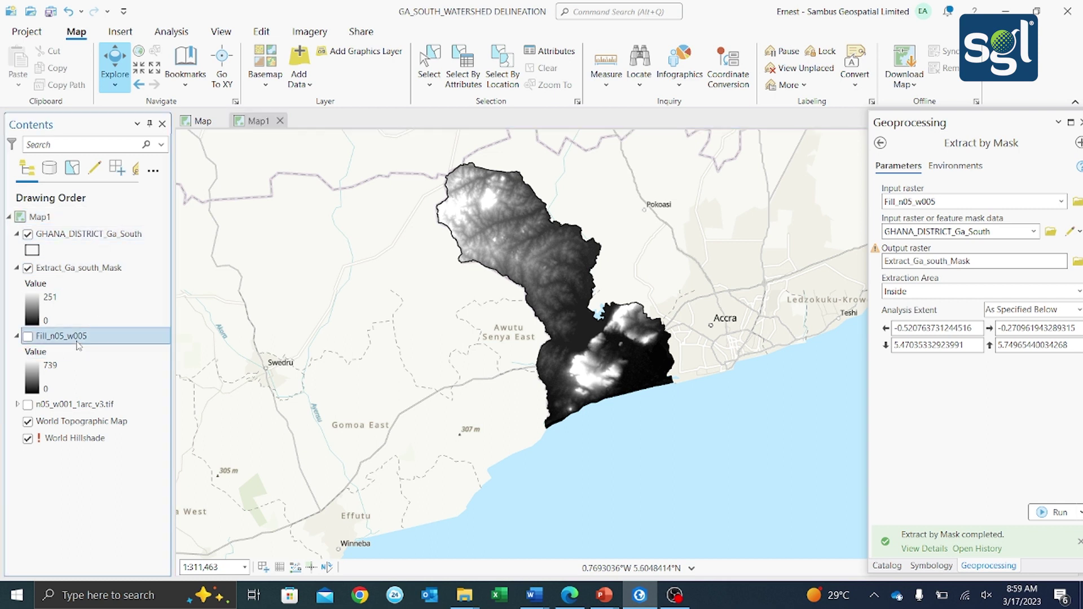
right_click(77, 340)
click(77, 340)
right_click(78, 341)
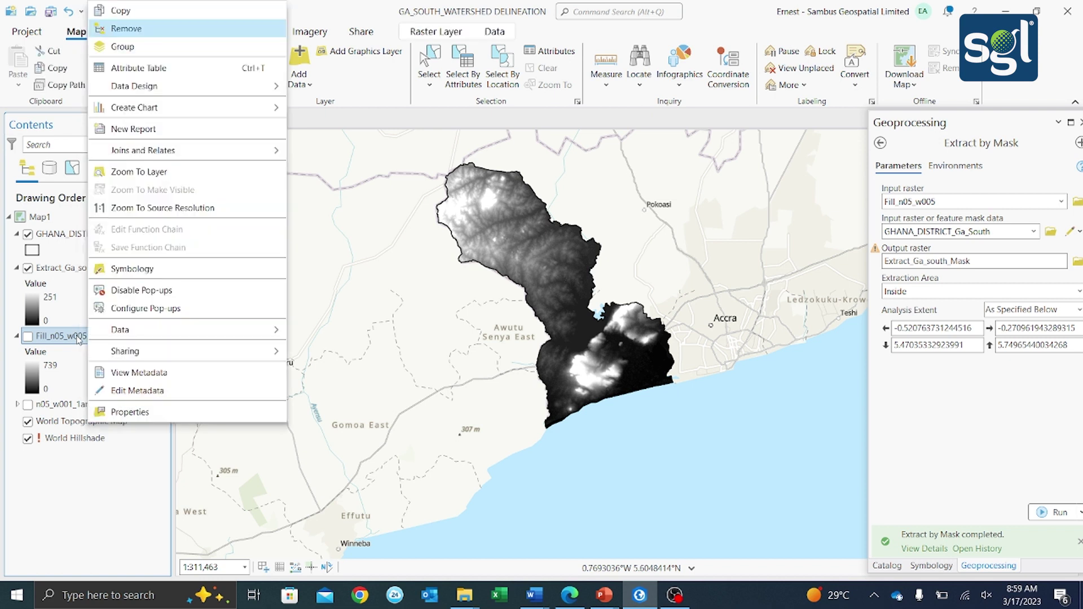
click(126, 28)
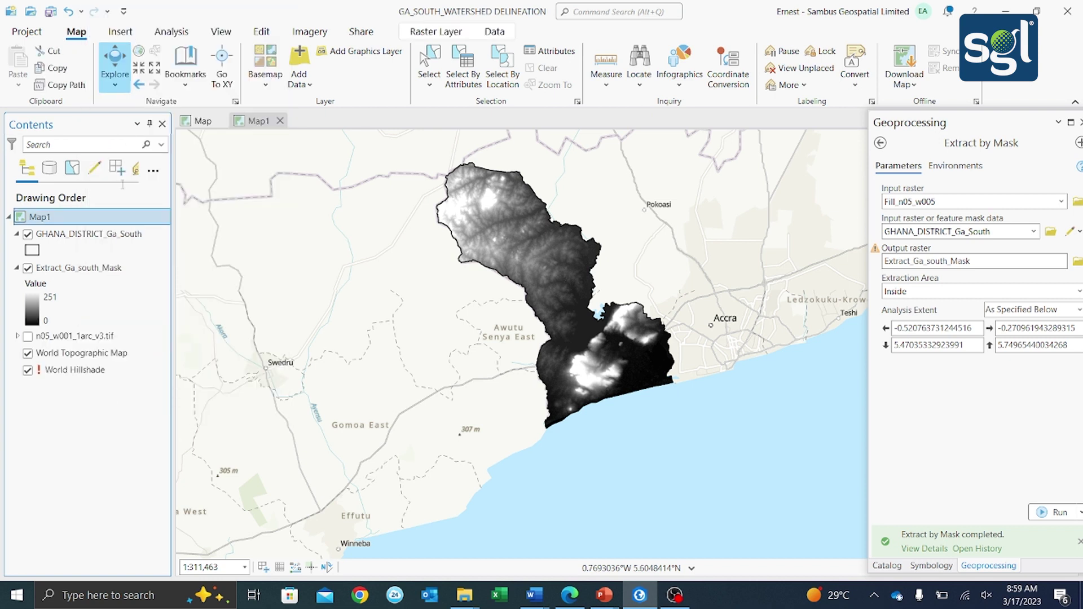
right_click(78, 341)
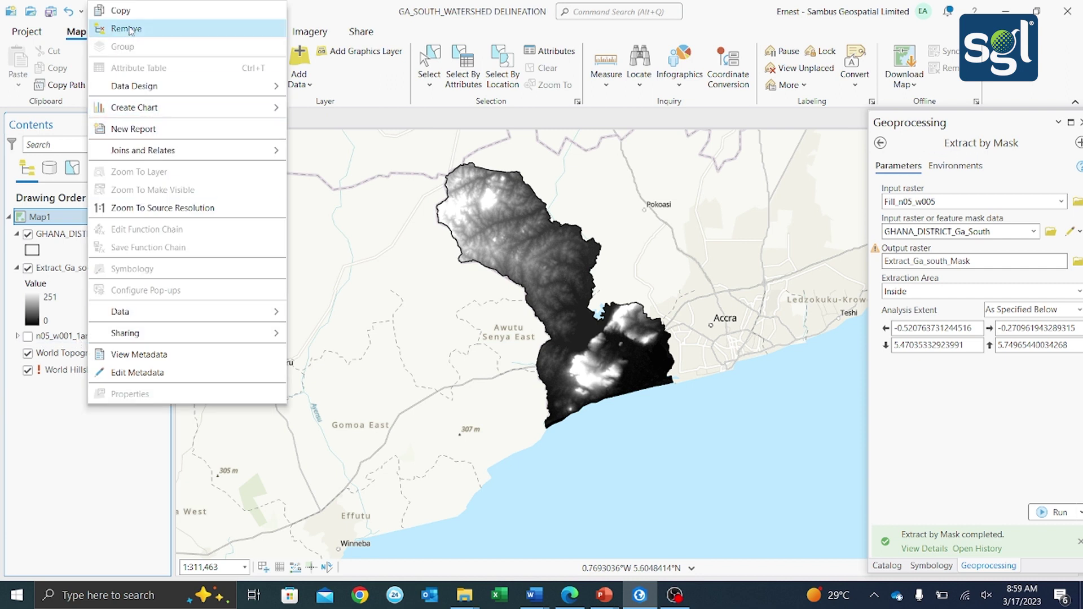
key(Escape)
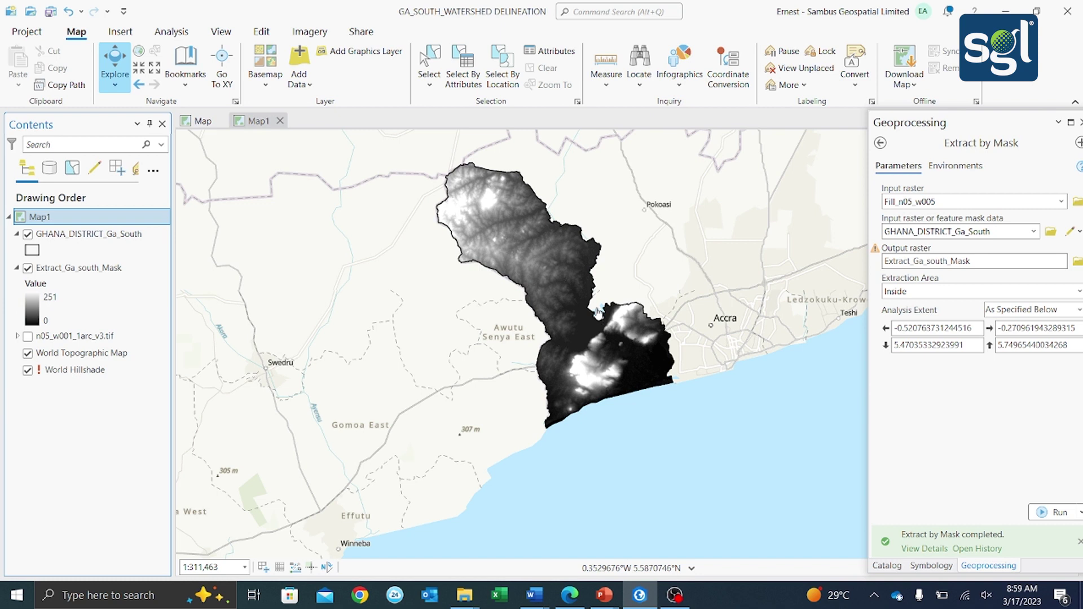
Step: Examine the extracted Ga South raster up close and check the feature information inside and outside the district boundary
drag(599, 312, 553, 393)
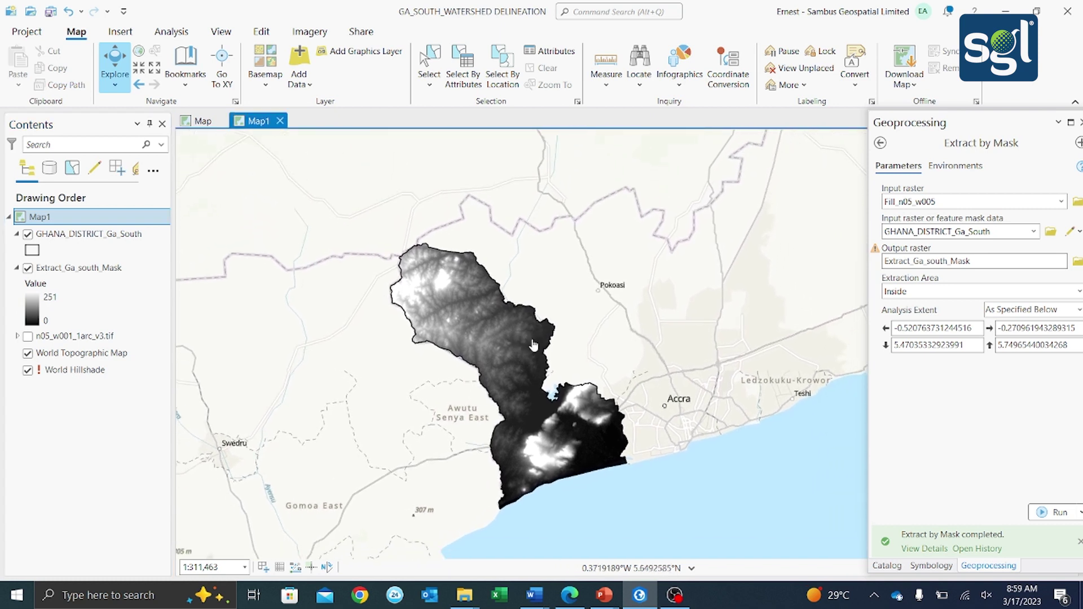
scroll(471, 310, up, 2)
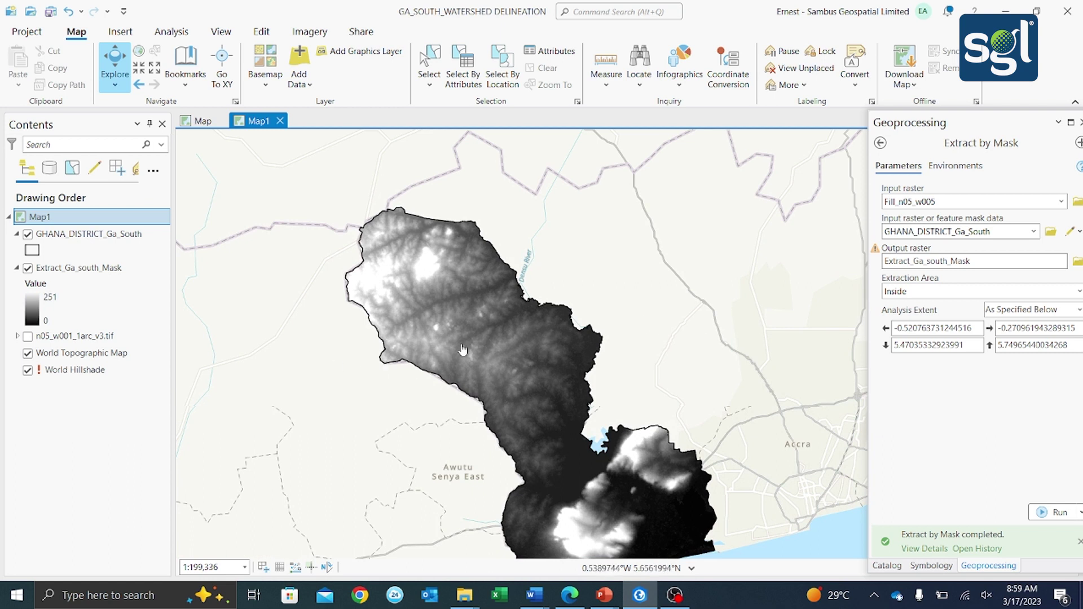
drag(466, 347, 456, 299)
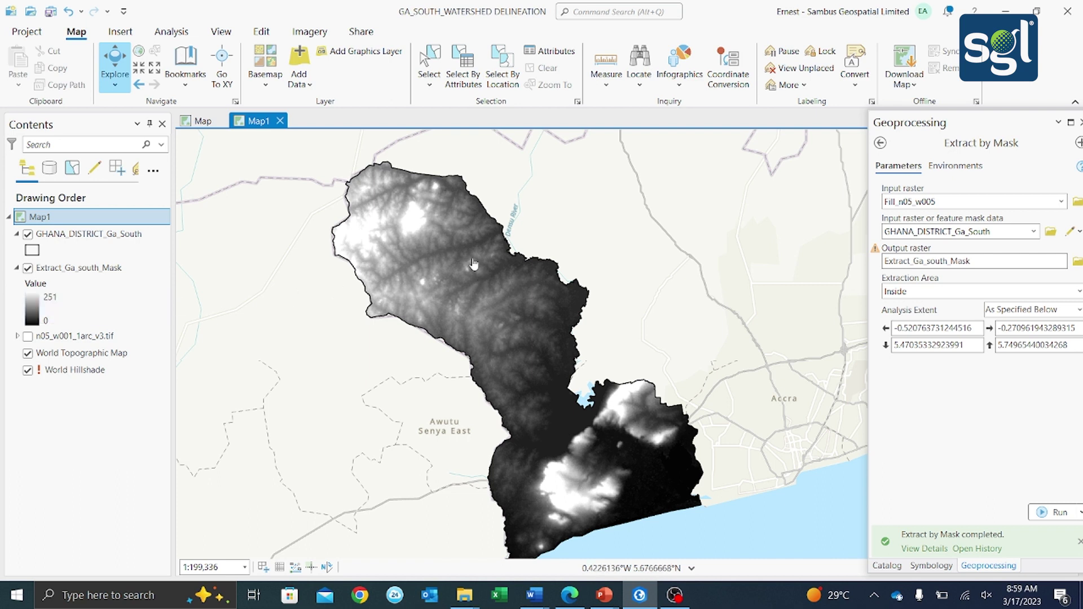
scroll(472, 268, up, 3)
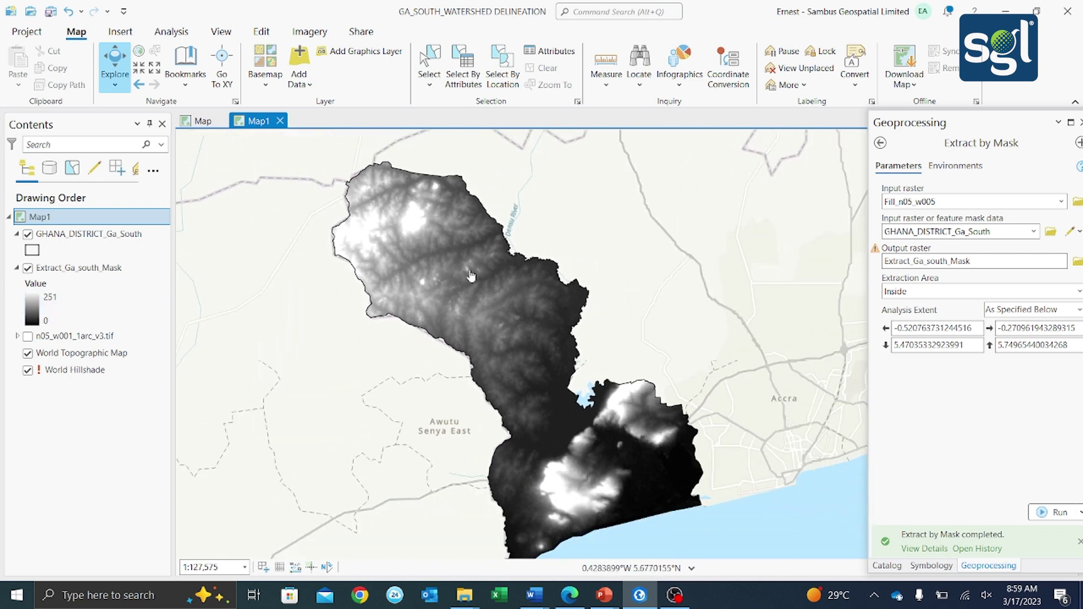
click(471, 276)
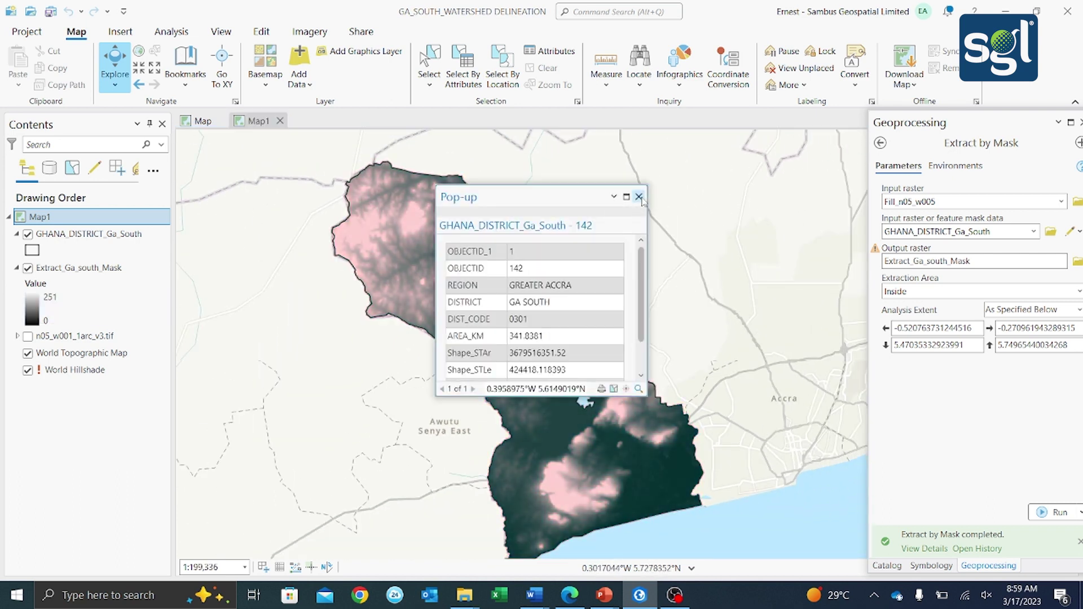
click(639, 197)
click(651, 370)
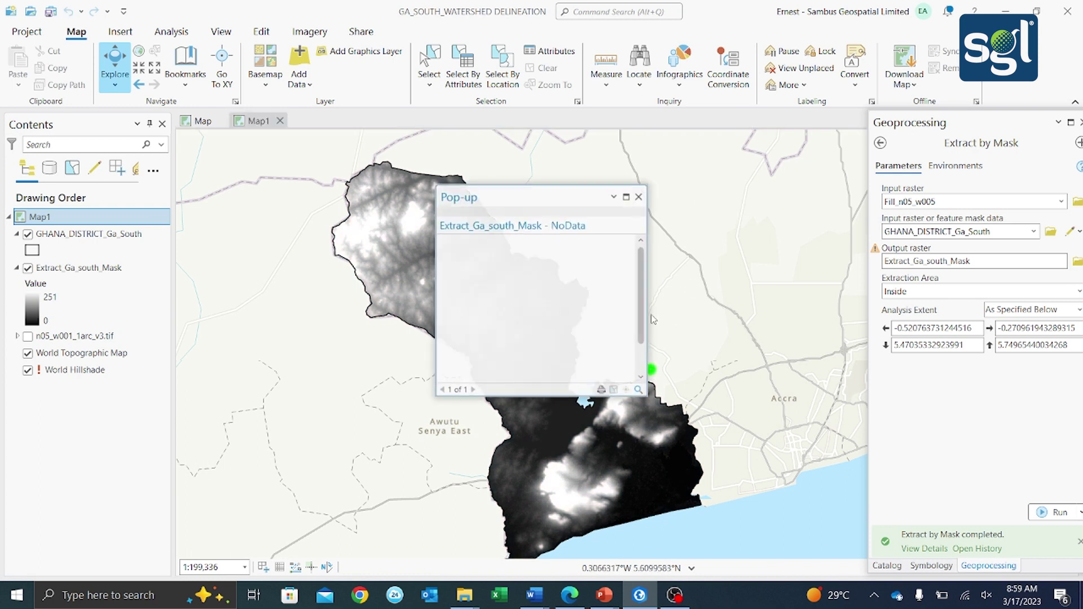
click(639, 196)
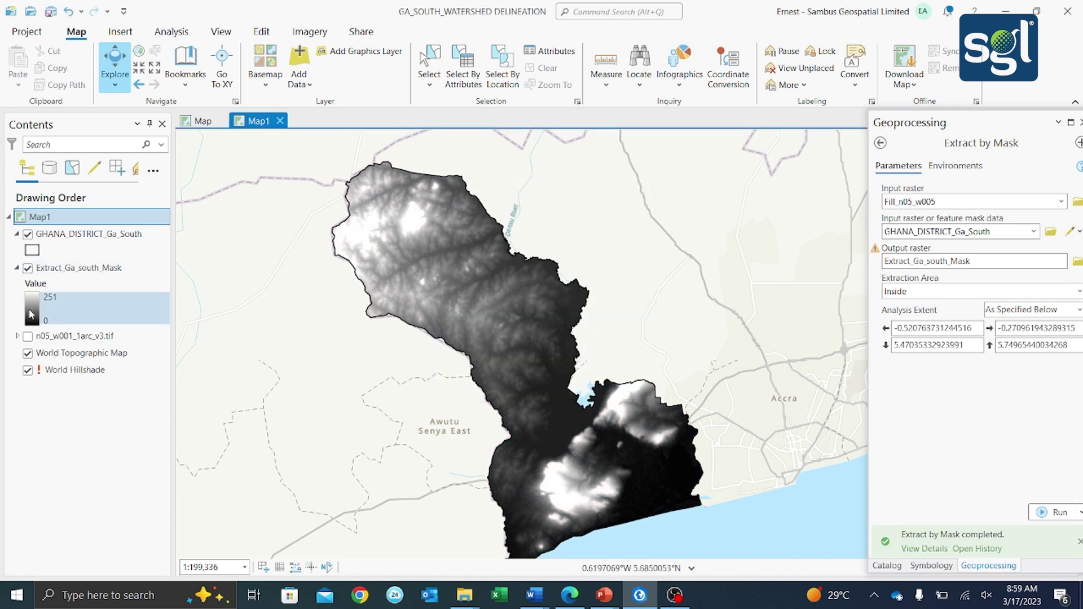
Step: Apply the purple-to-red rainbow color ramp to the Extract_Ga_south_Mask raster
click(31, 314)
click(170, 321)
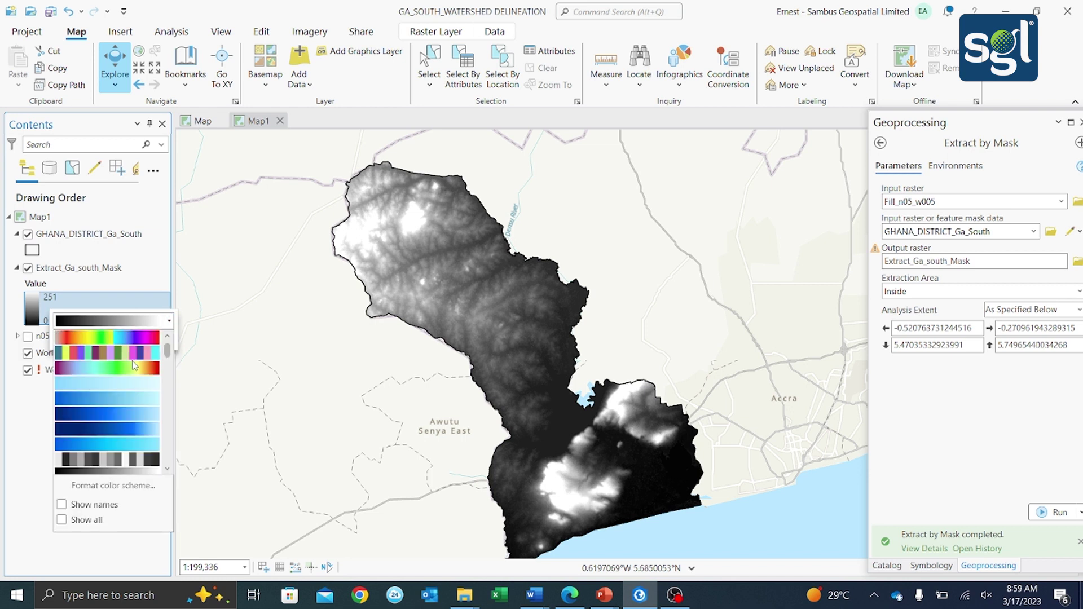
click(134, 368)
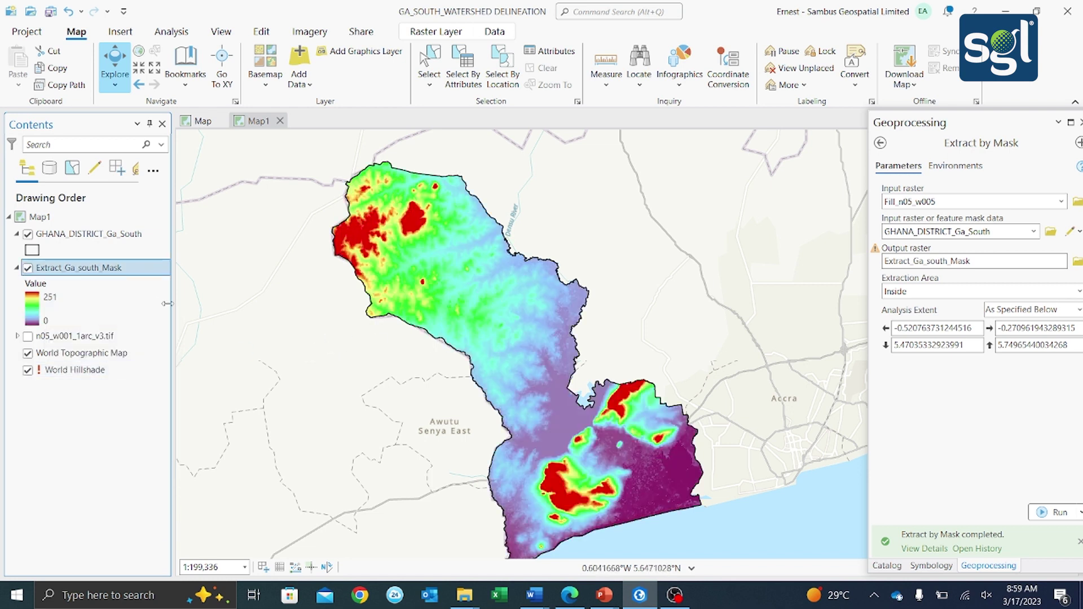
Step: Recolor the Extract_Ga_south_Mask raster with the green-yellow-red color ramp, green for low and red for high elevations
click(85, 307)
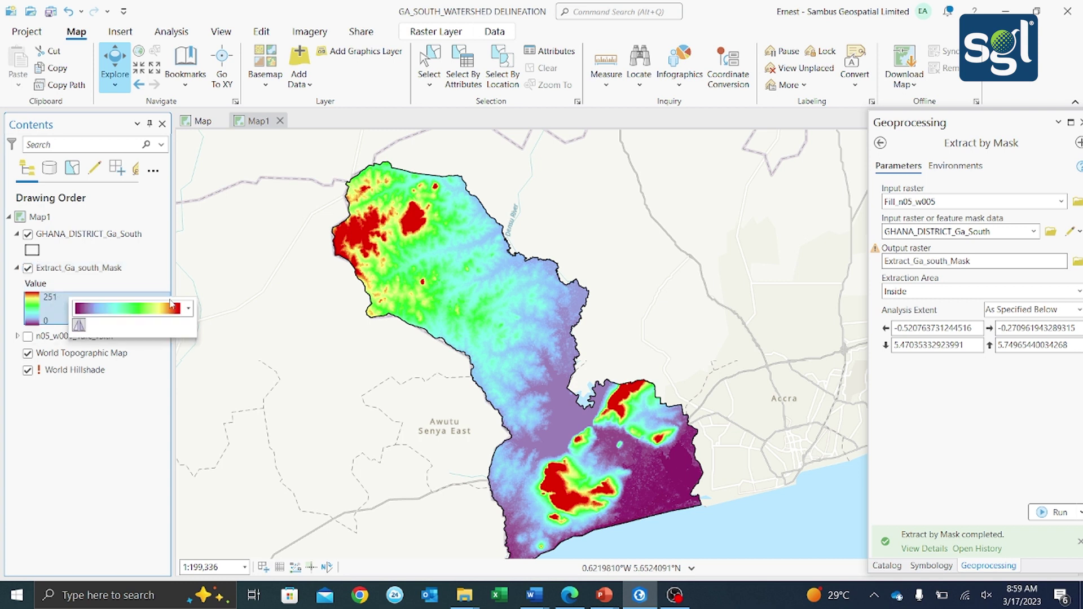
click(186, 313)
key(Escape)
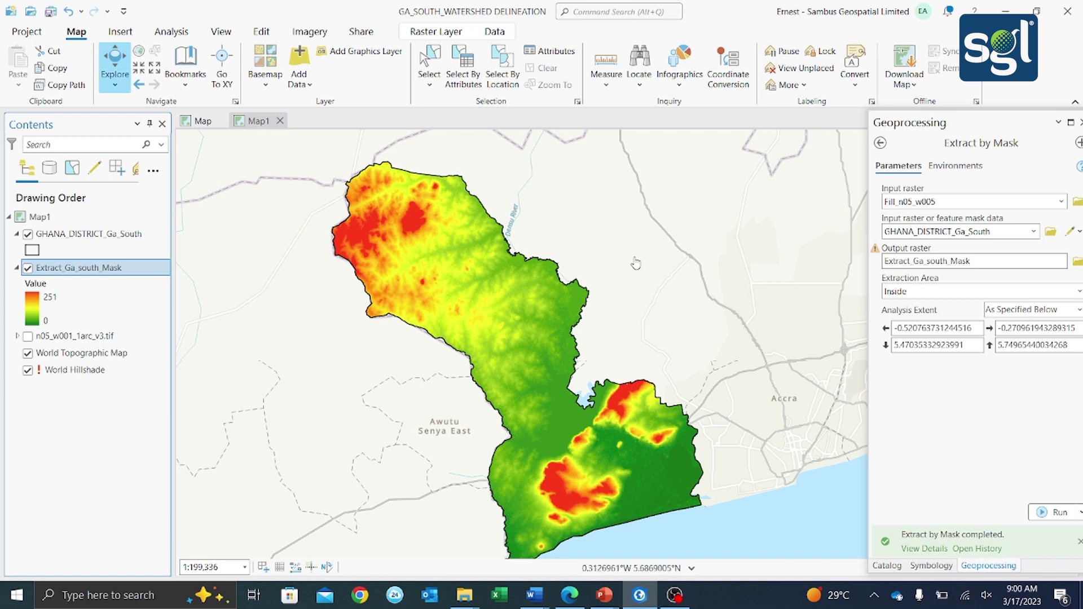
click(619, 306)
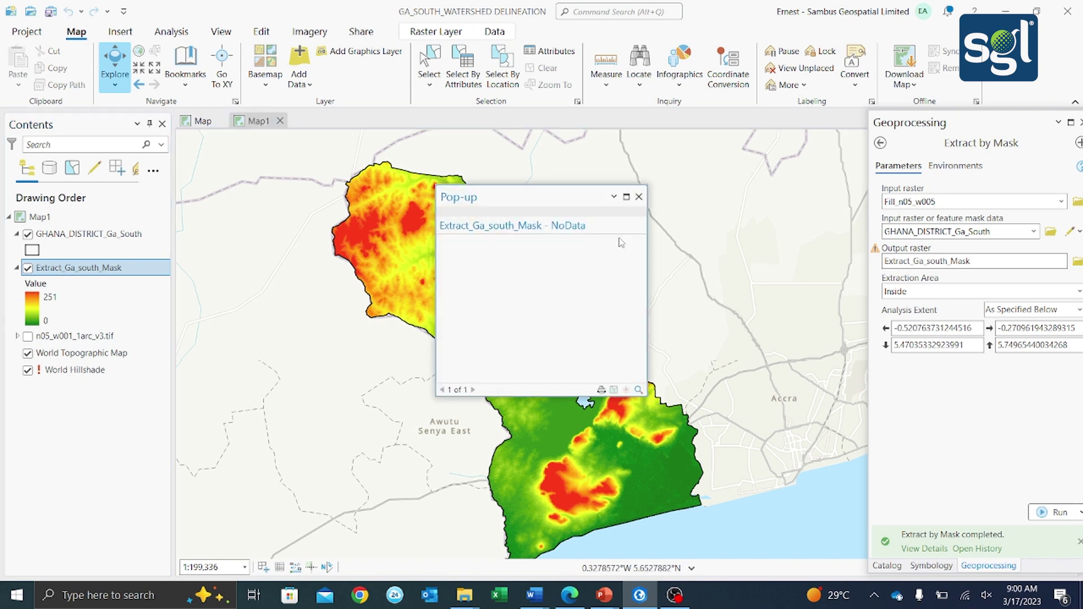
click(638, 198)
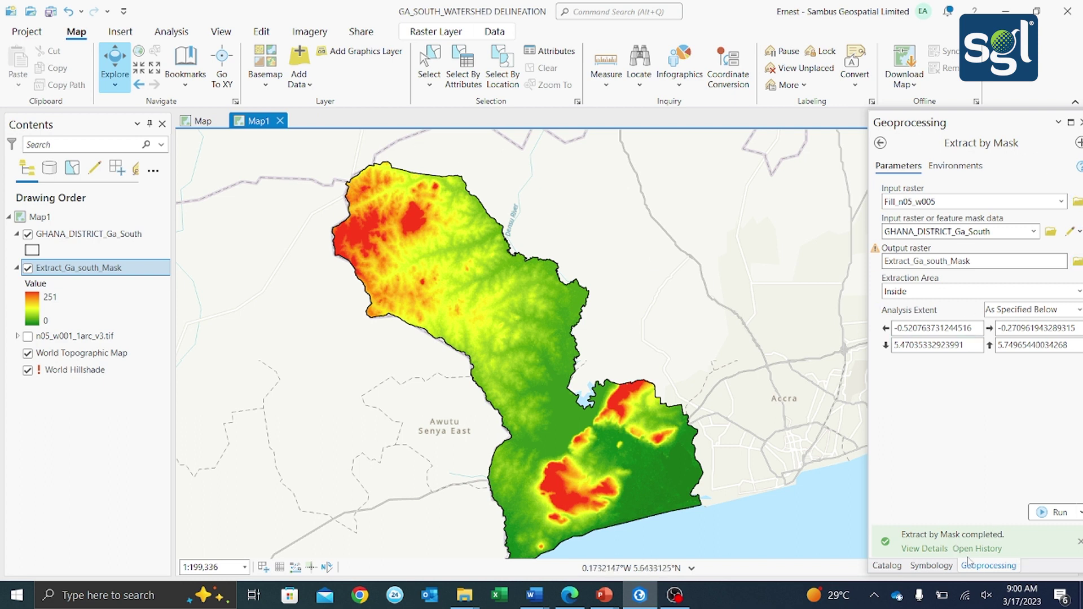
Step: Search the geoprocessing tools for "flow direction" and open the Spatial Analyst Flow Direction tool
click(881, 142)
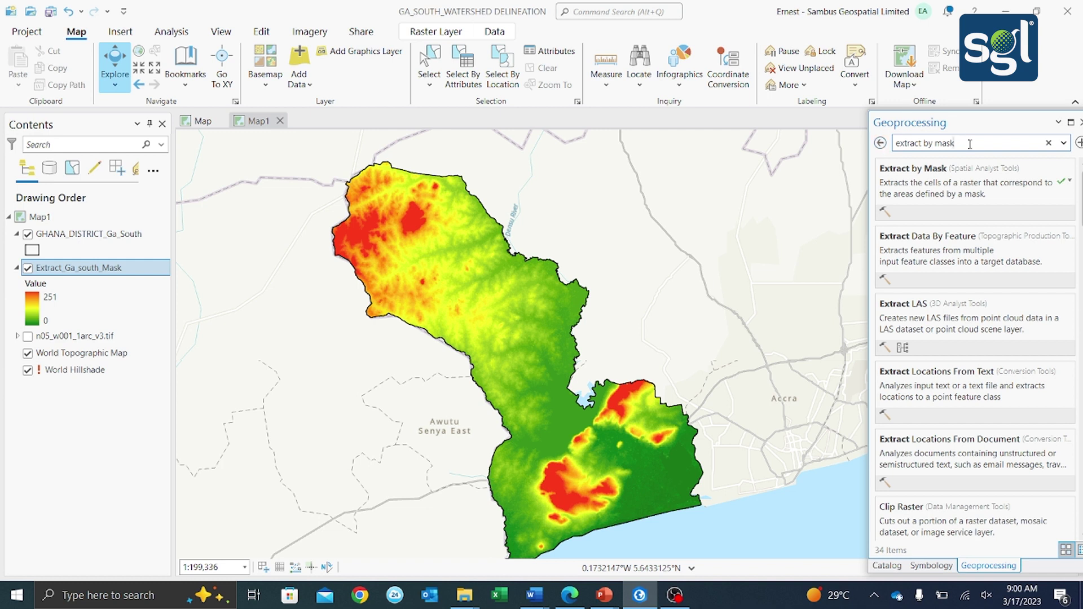
key(BackSpace)
key(BackSpace)
key(BackSpace)
key(BackSpace)
key(BackSpace)
key(BackSpace)
key(BackSpace)
key(BackSpace)
key(BackSpace)
key(BackSpace)
key(BackSpace)
key(BackSpace)
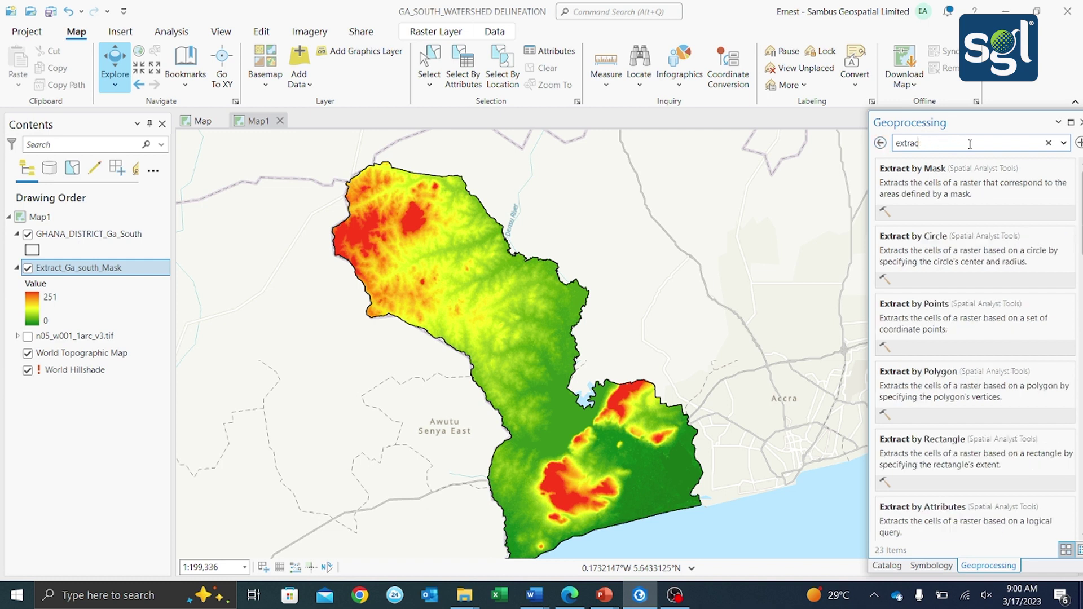
text(flow dir)
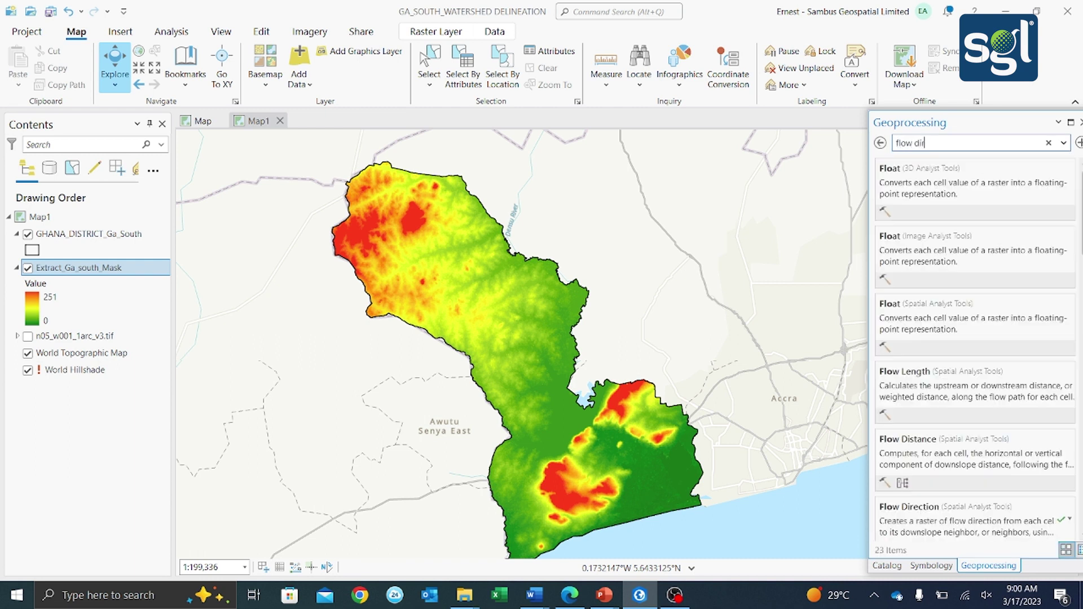
text(ection)
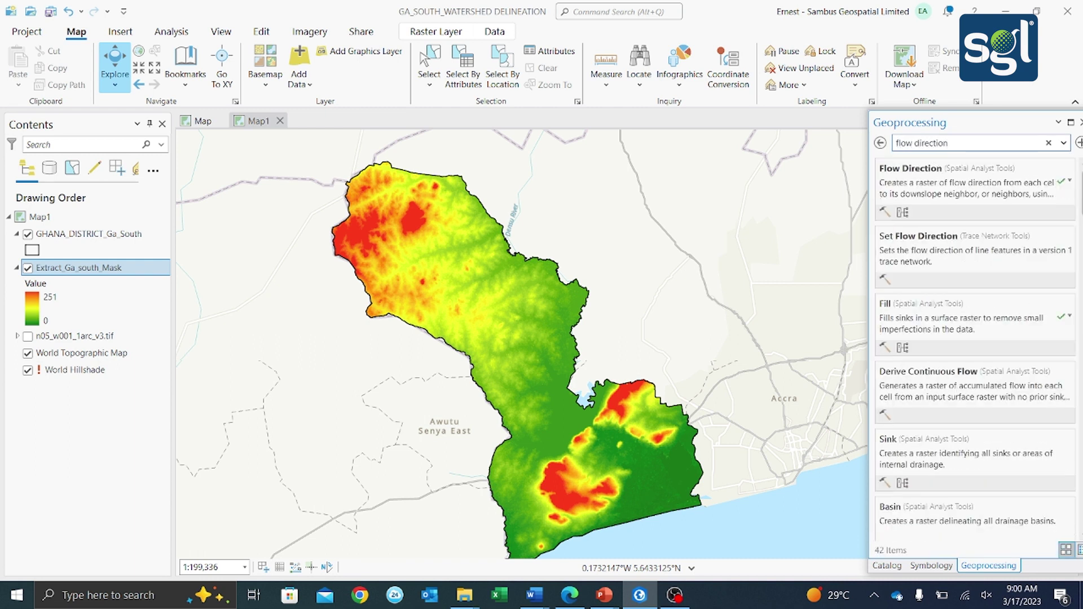
click(928, 172)
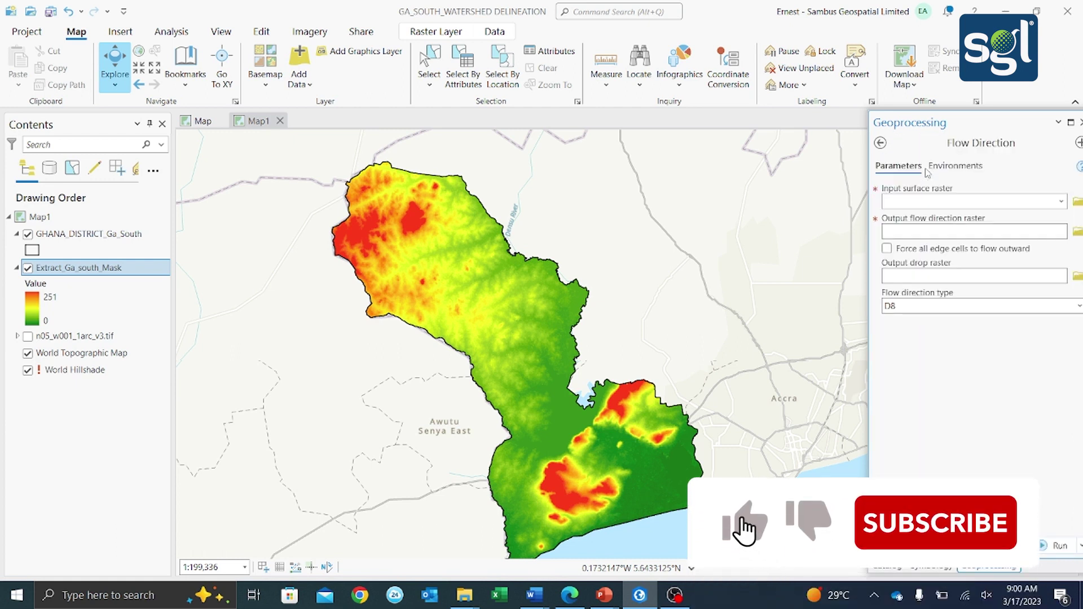
Step: Run Flow Direction on Extract_Ga_south_Mask with the D8 type, naming the output raster FlowDir_Ga_South
click(1061, 204)
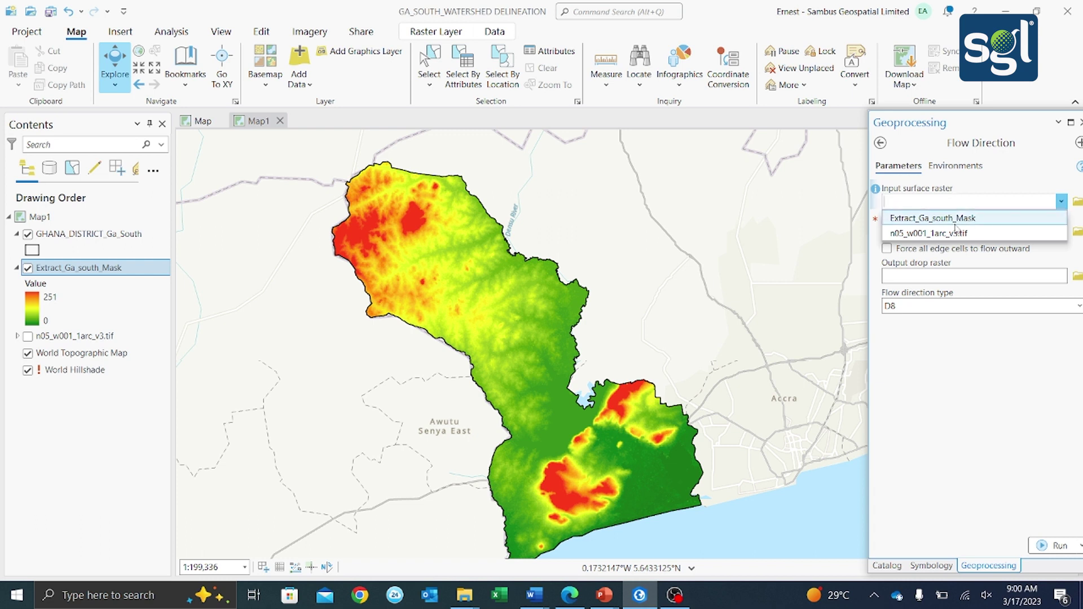
click(919, 218)
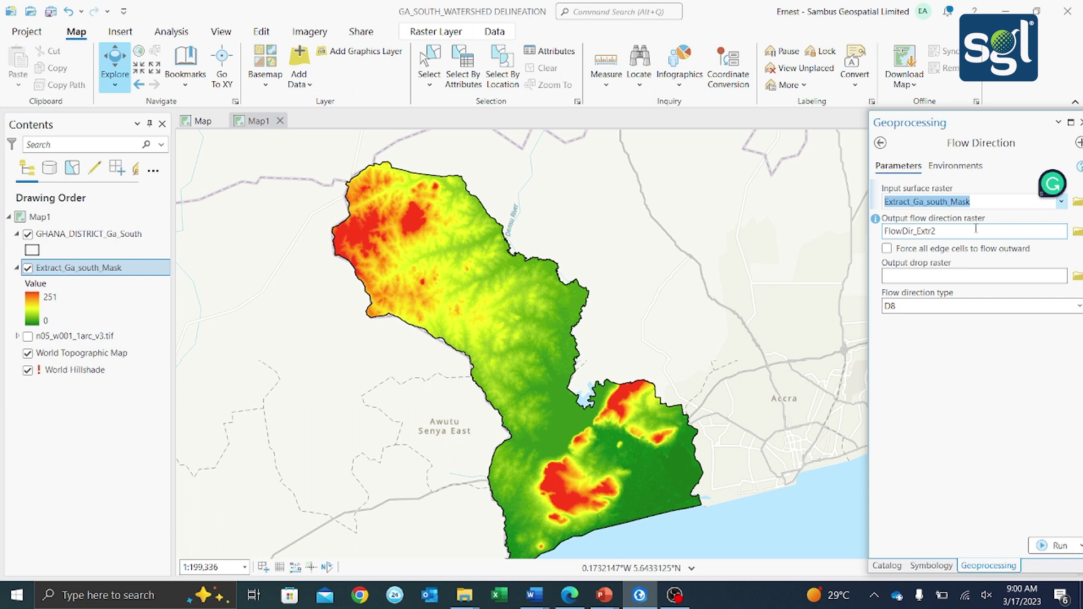
click(940, 231)
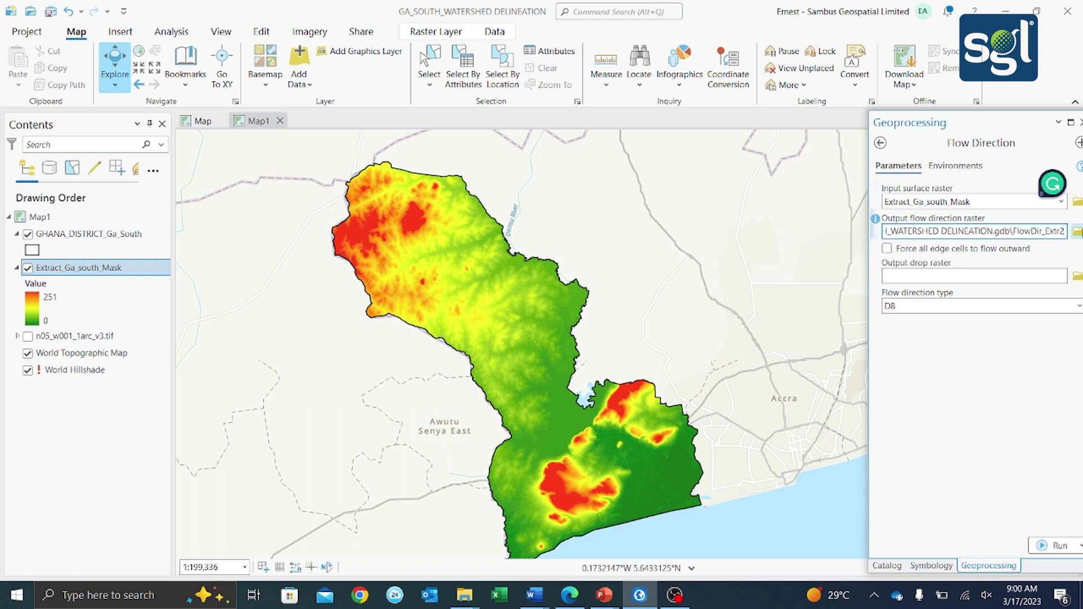
key(BackSpace)
key(BackSpace)
key(BackSpace)
key(BackSpace)
key(BackSpace)
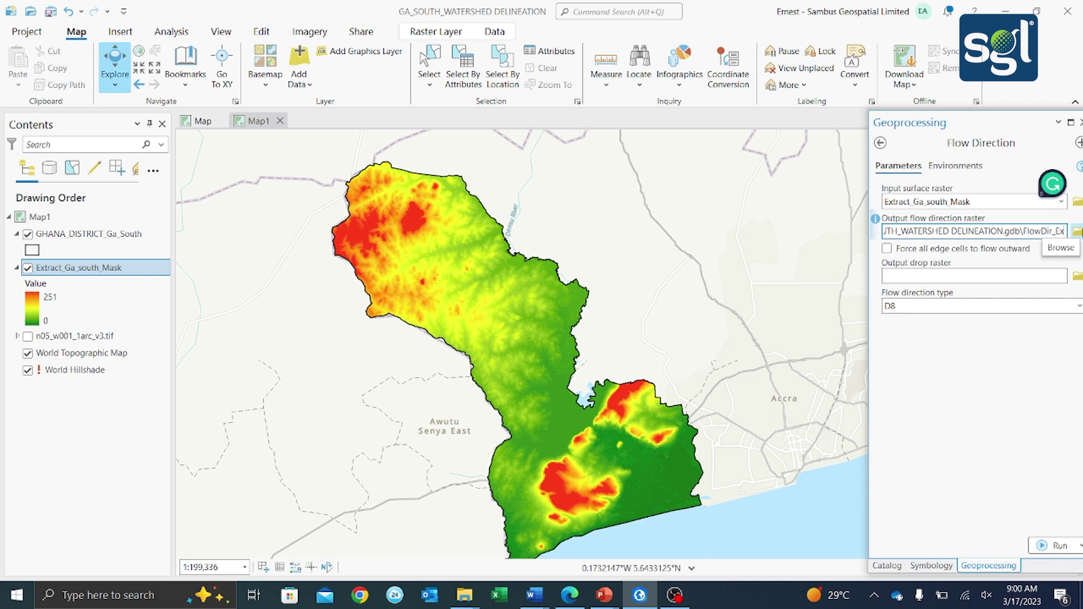
text(Ga_South)
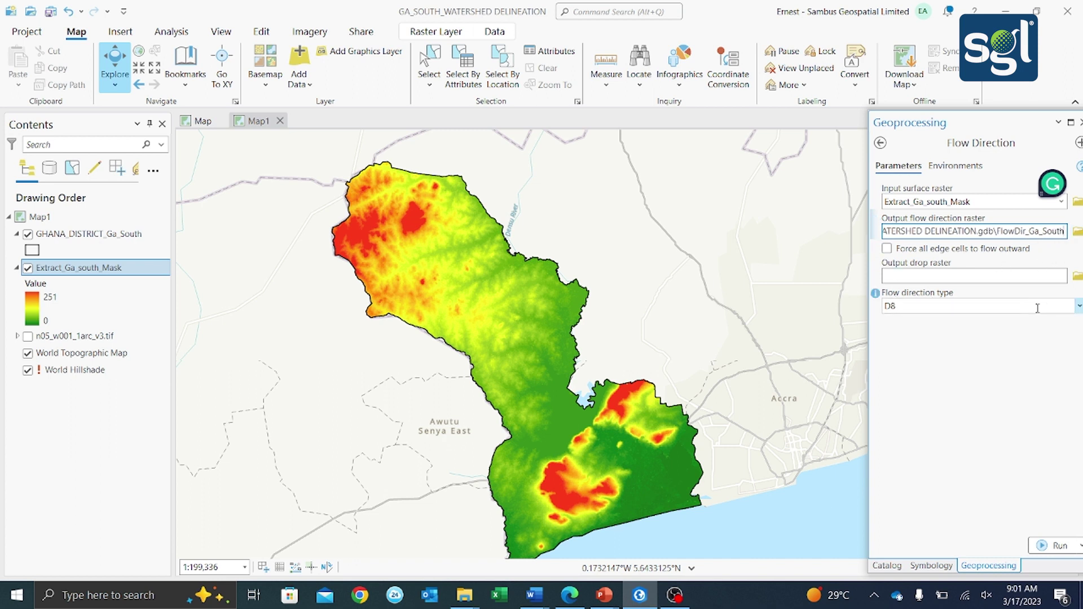
click(1078, 307)
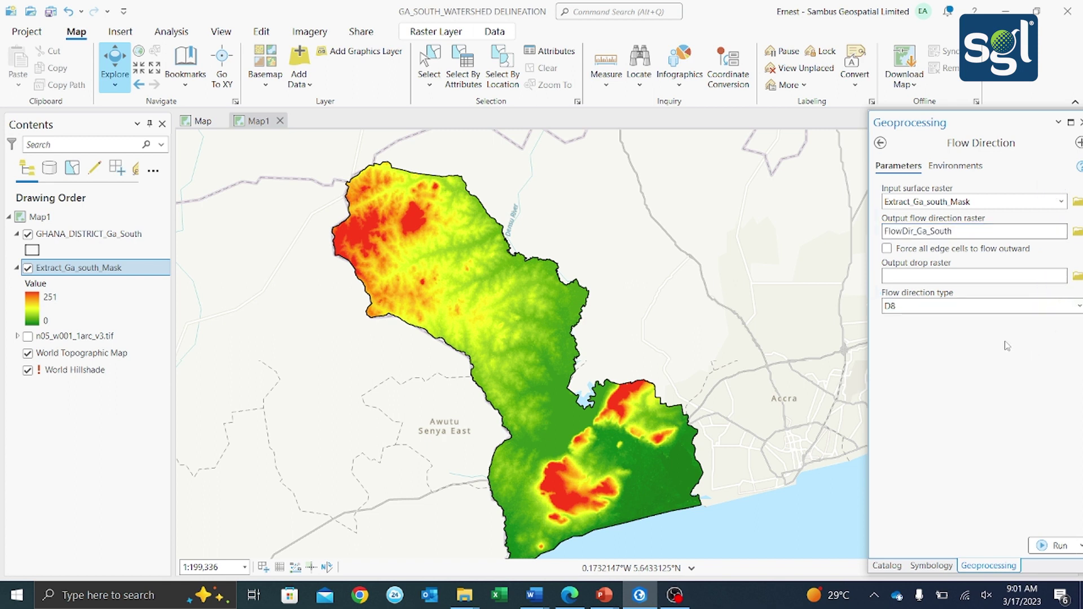
click(1061, 547)
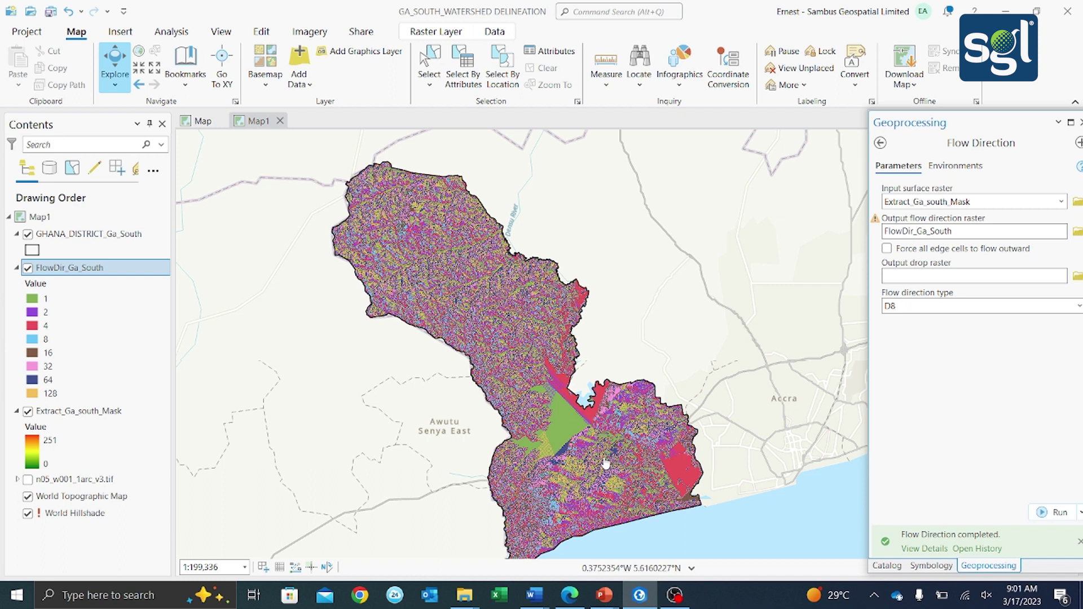
Step: Switch to the WATERSHED DELINEATION PRESENTATION in PowerPoint and review the slide on tools for watershed delineation
mouse_move(611, 597)
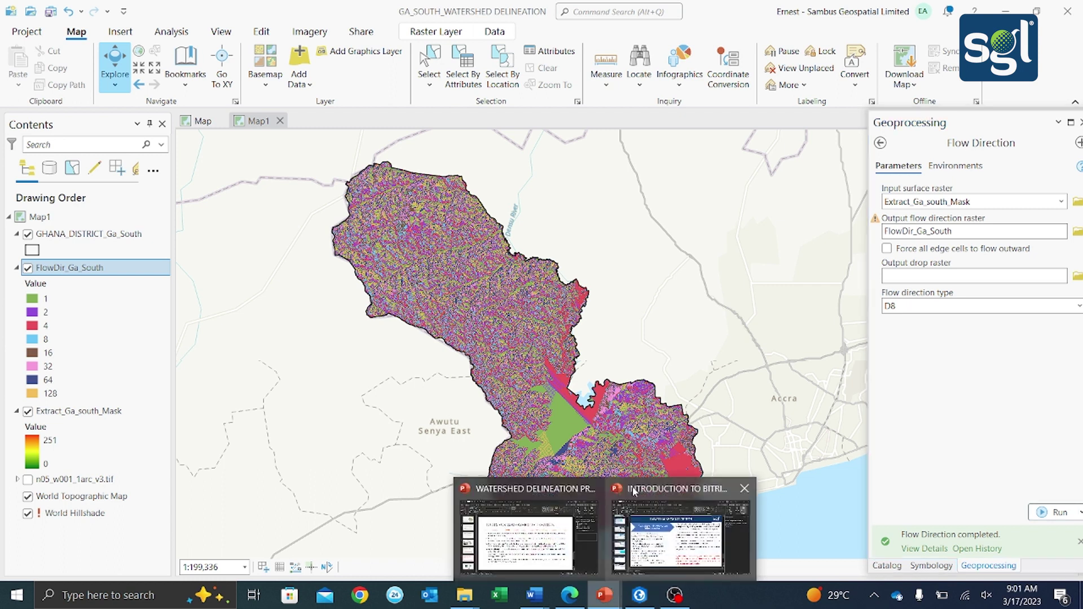
click(555, 513)
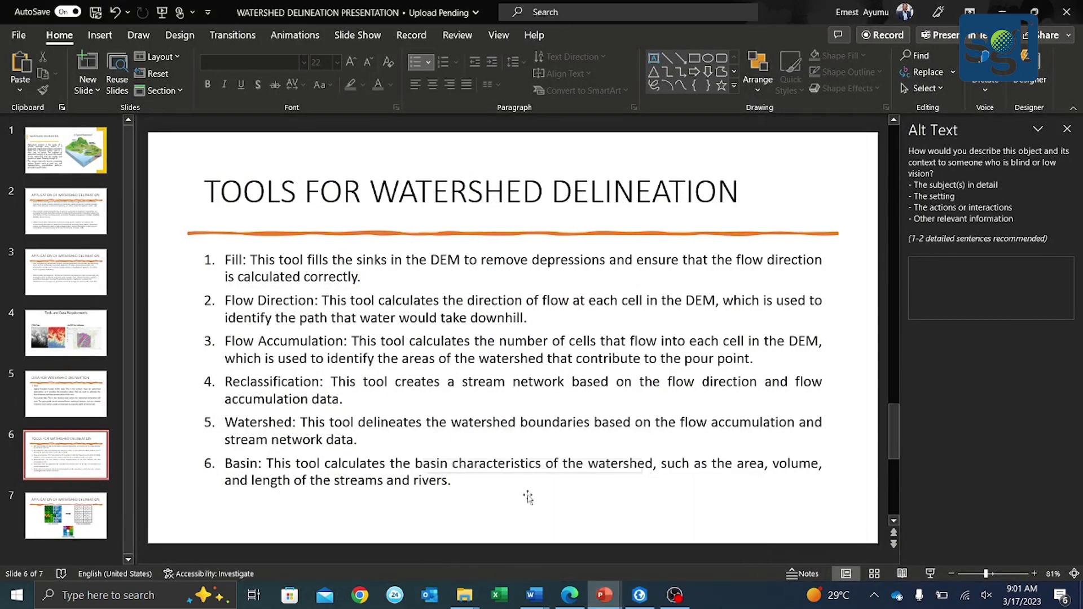
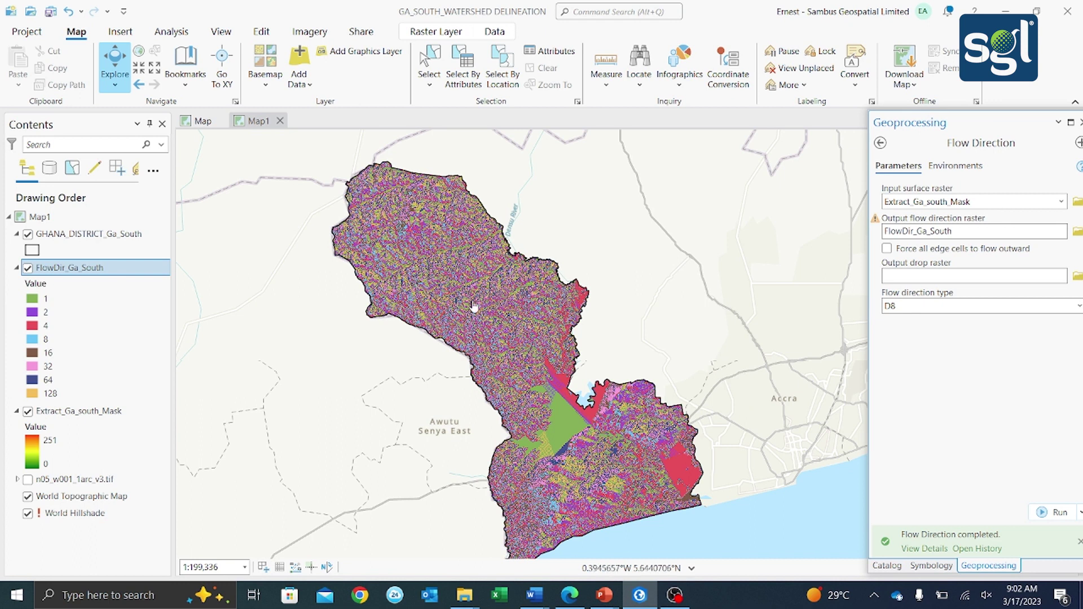
Step: Examine the flow patterns of FlowDir_Ga_South in the northern part of the district and check the district polygon's attributes
scroll(449, 315, up, 3)
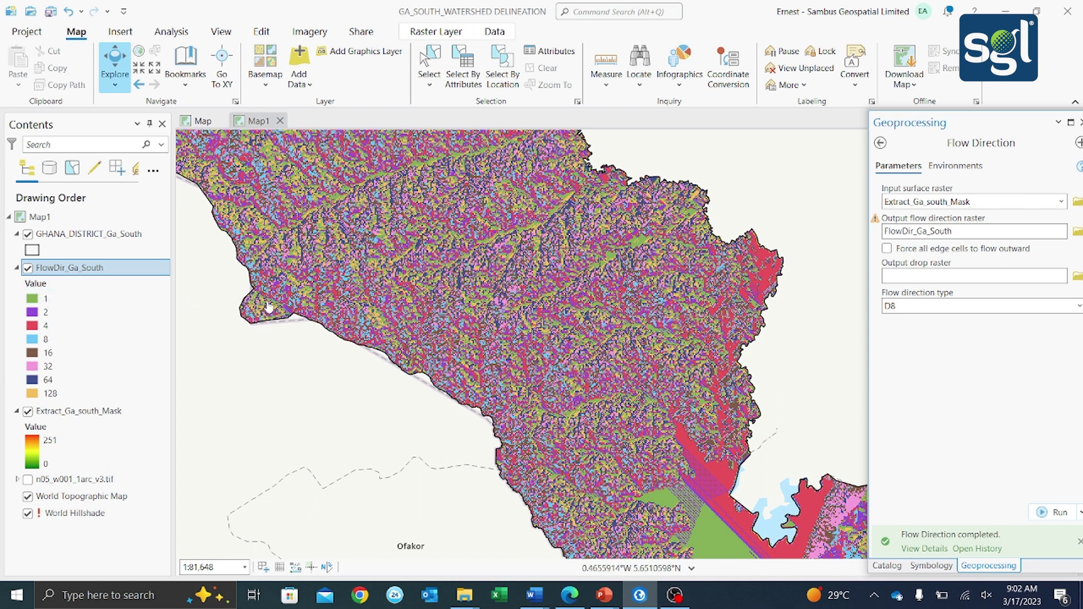
scroll(560, 341, down, 2)
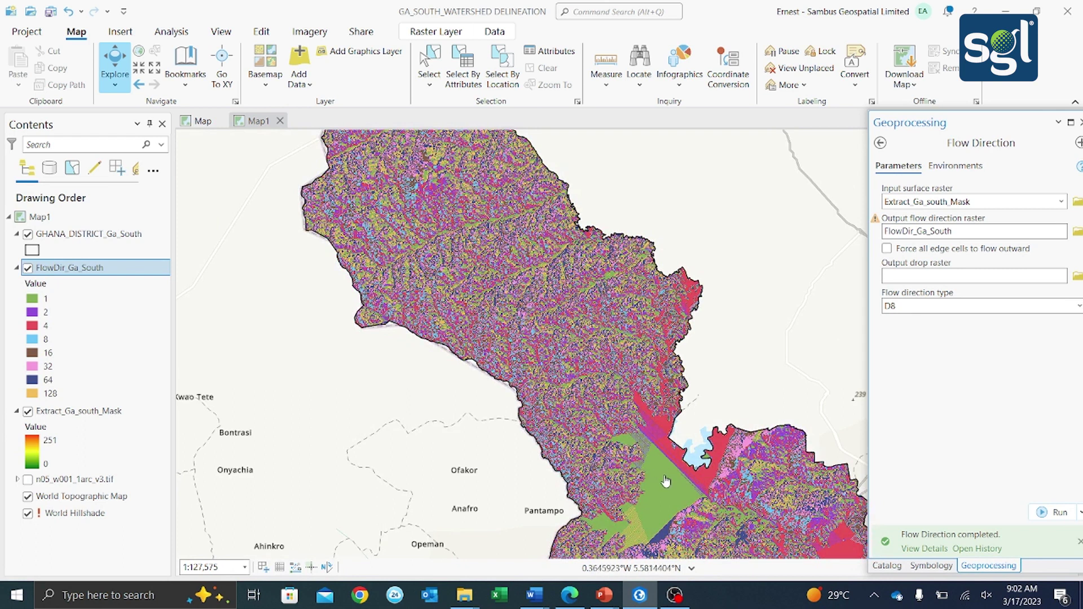
scroll(666, 480, up, 2)
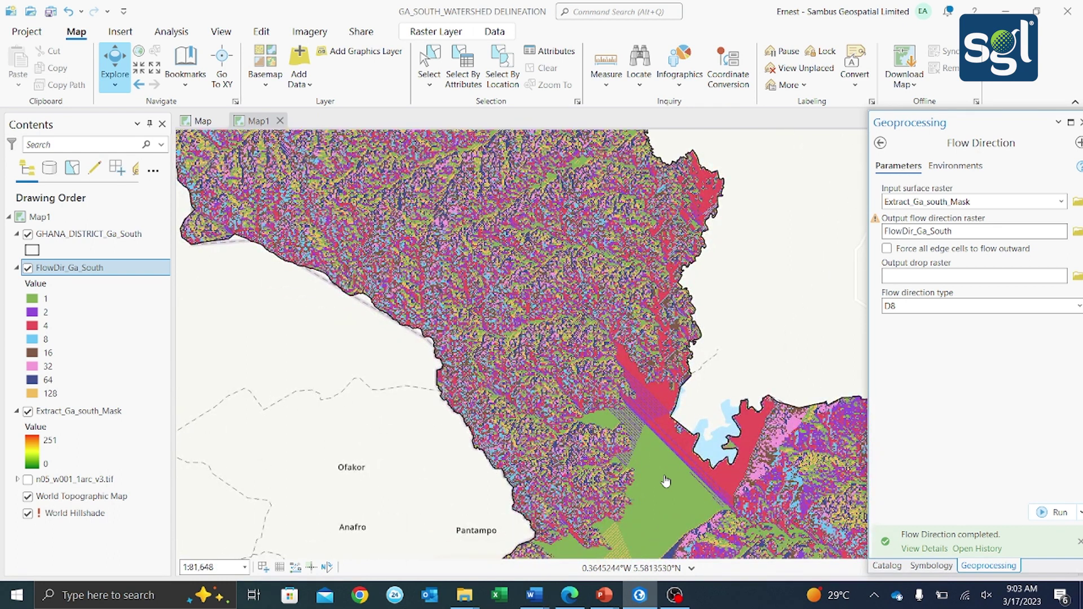
scroll(564, 395, down, 2)
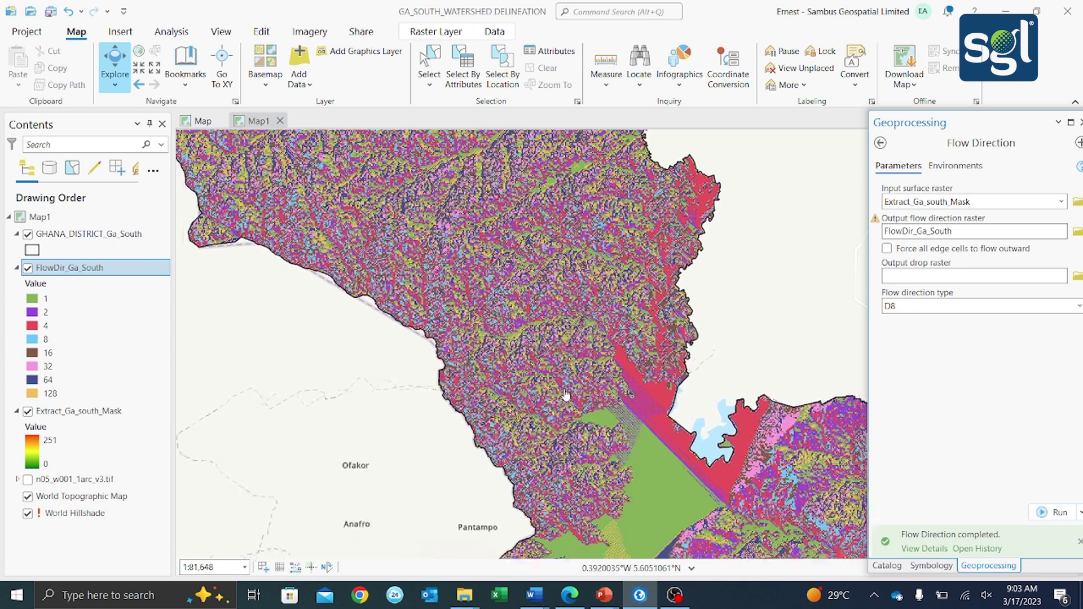
scroll(392, 251, up, 2)
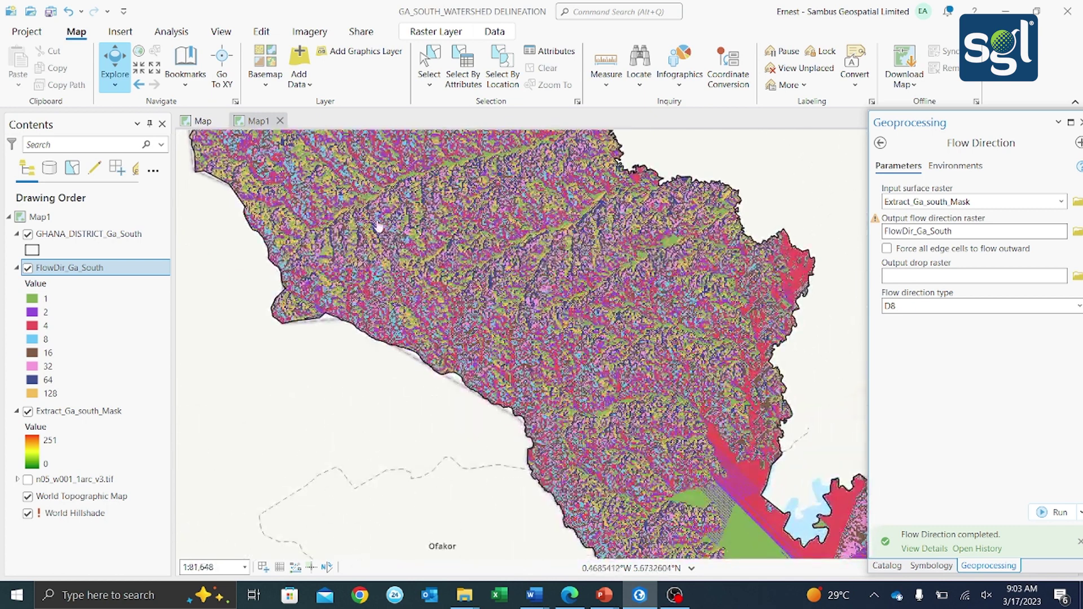
scroll(378, 231, up, 2)
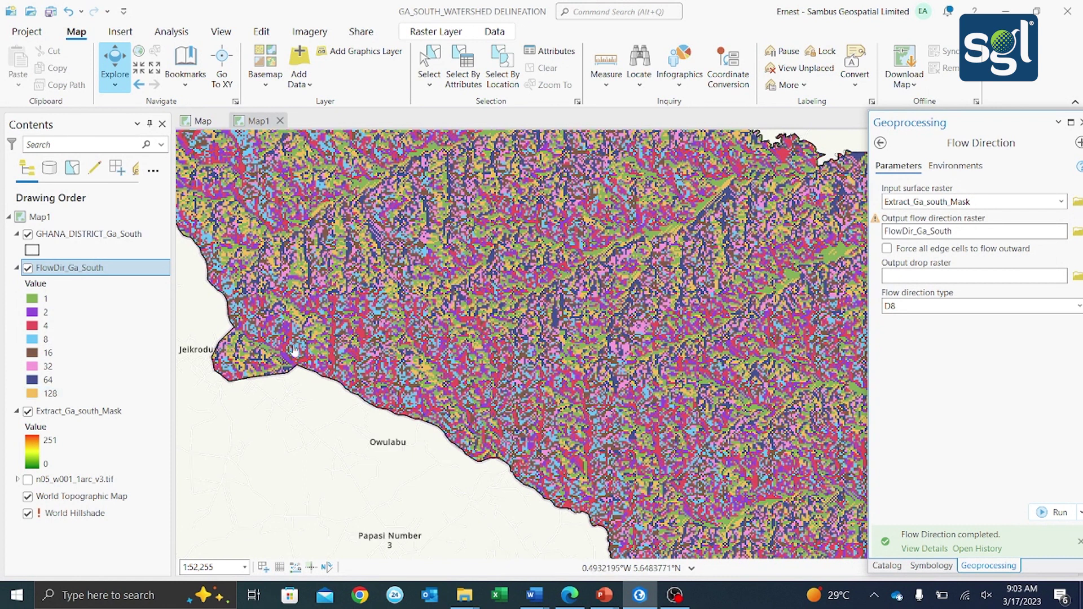
click(332, 305)
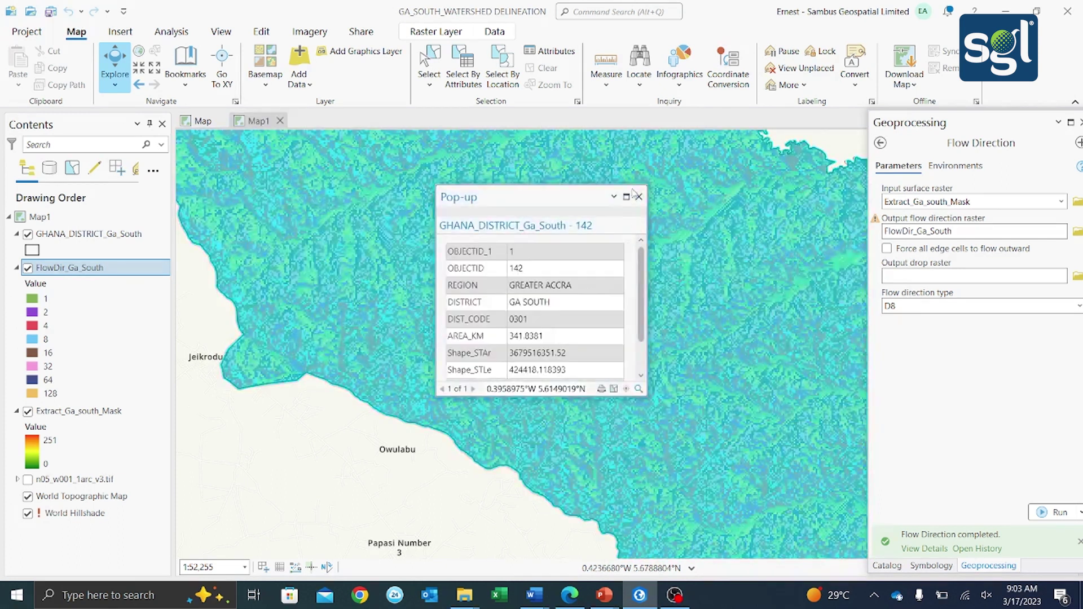
click(639, 196)
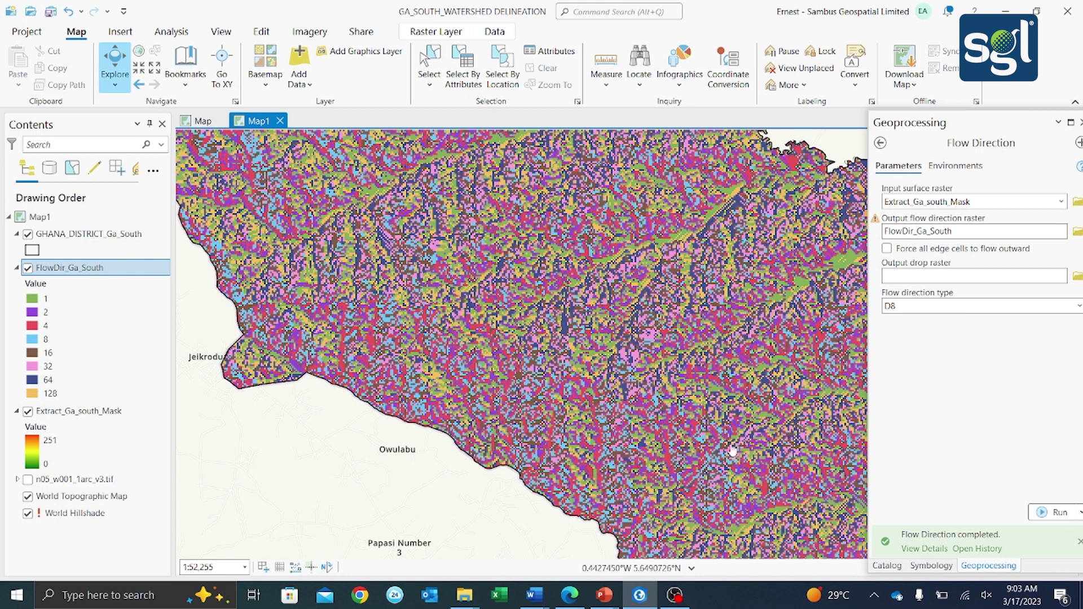
Step: Inspect the flow direction values around the water body and the large uniform patch, ending with an overview of the district
drag(831, 413, 674, 281)
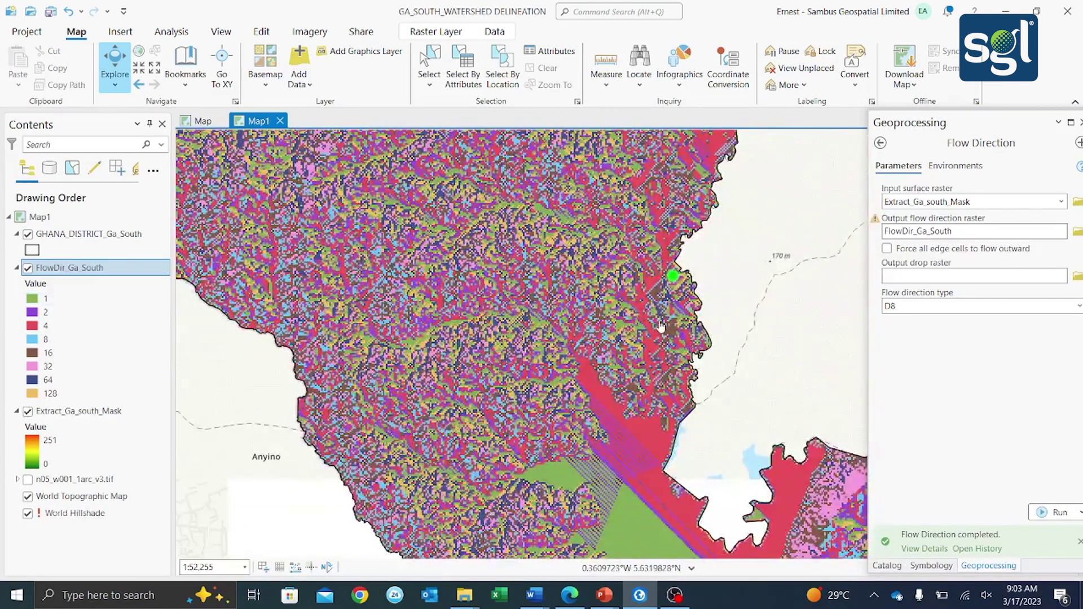
click(667, 271)
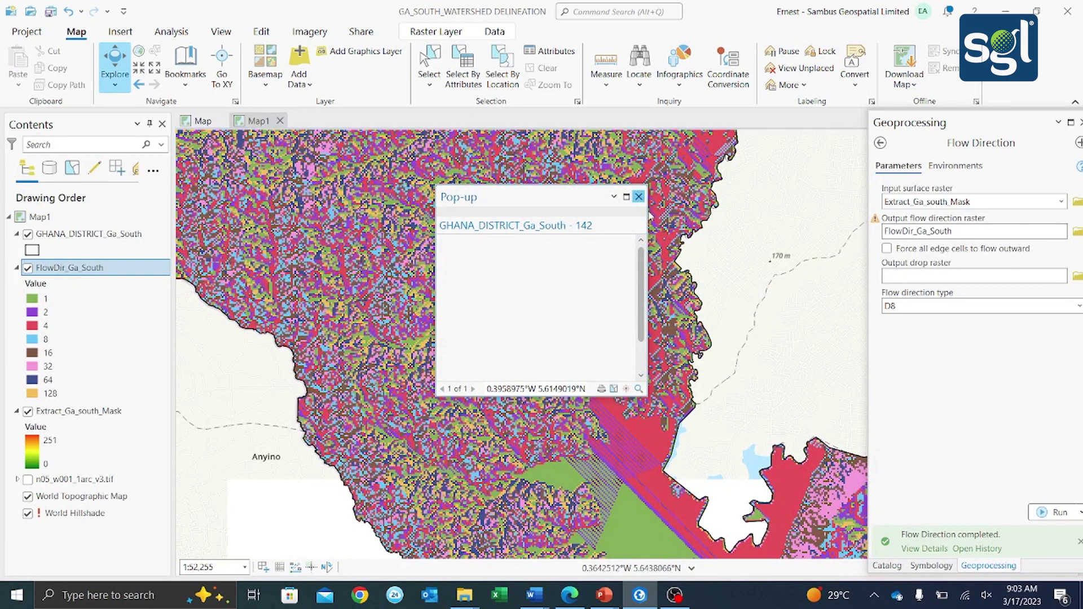
click(656, 312)
drag(656, 312, 669, 139)
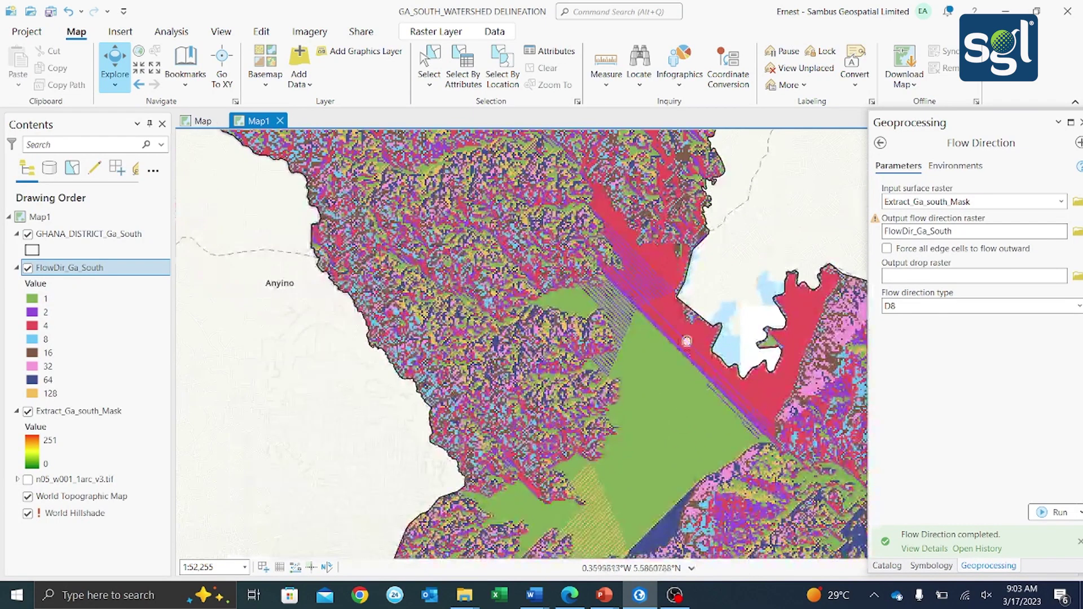
drag(679, 383, 641, 330)
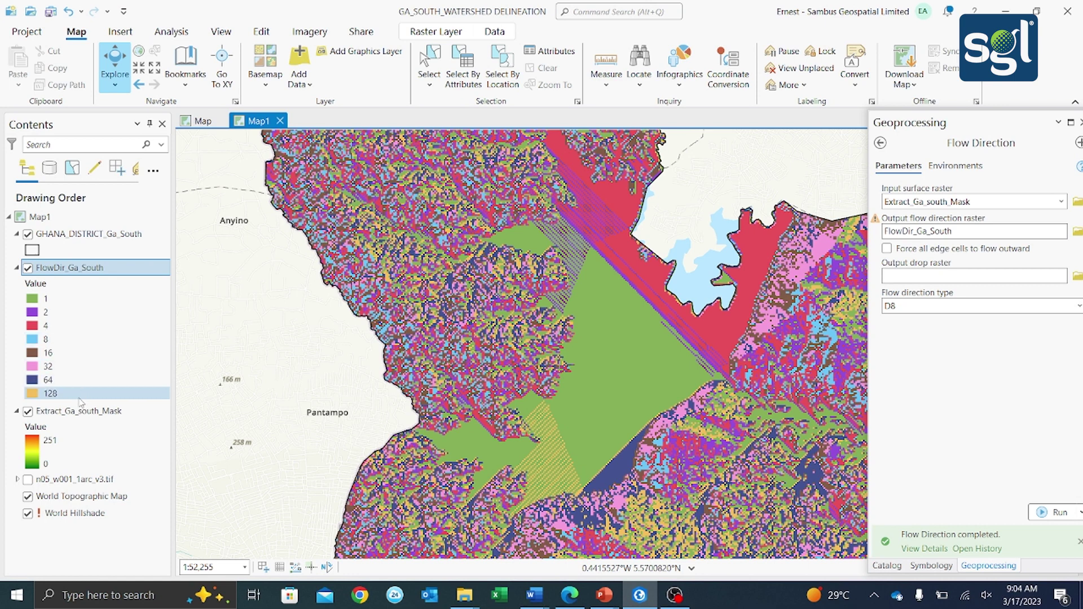
scroll(643, 448, down, 3)
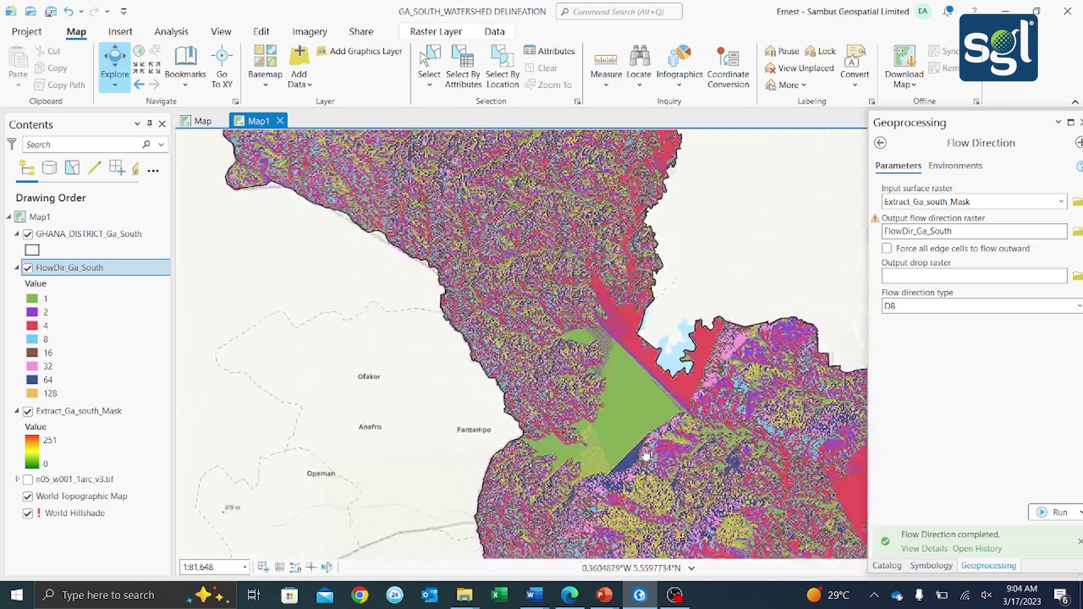
drag(539, 300, 556, 364)
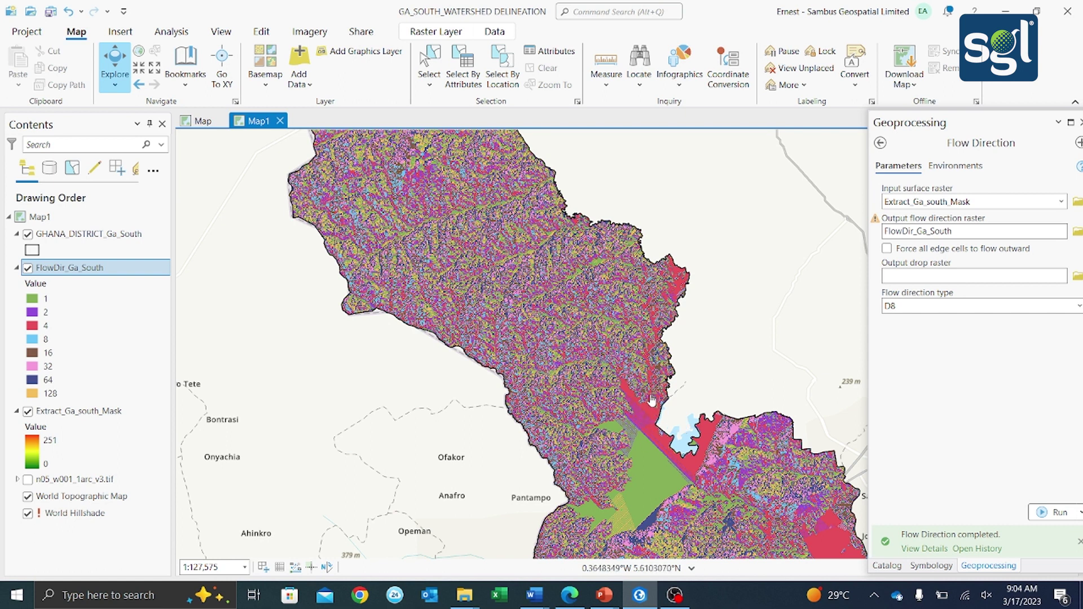
scroll(602, 319, down, 2)
drag(602, 320, 558, 256)
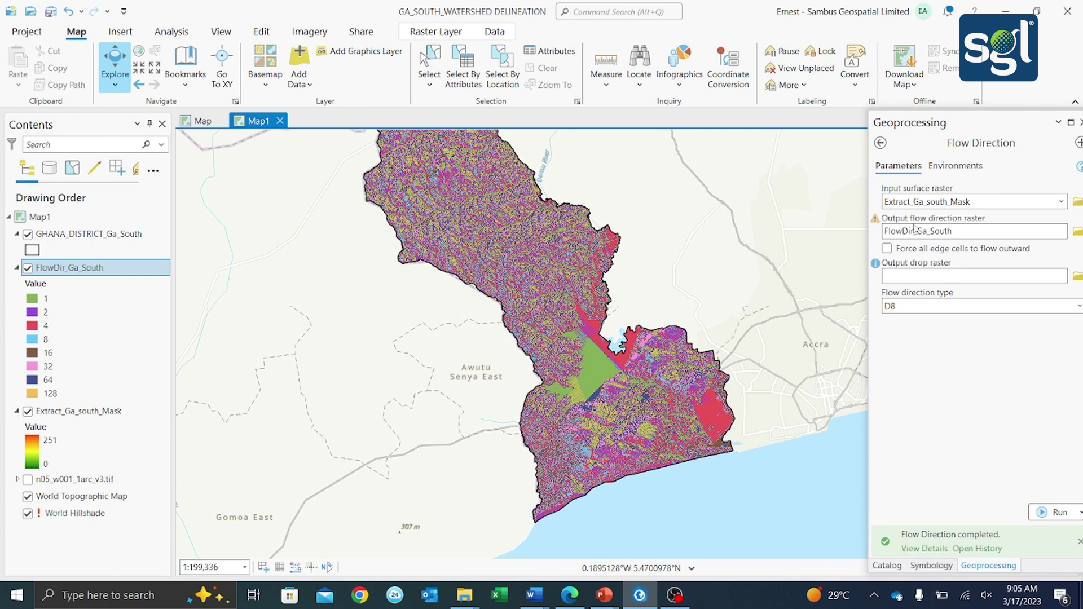
Step: Search the geoprocessing tools for "flow accum" and open the Spatial Analyst Flow Accumulation tool
click(880, 142)
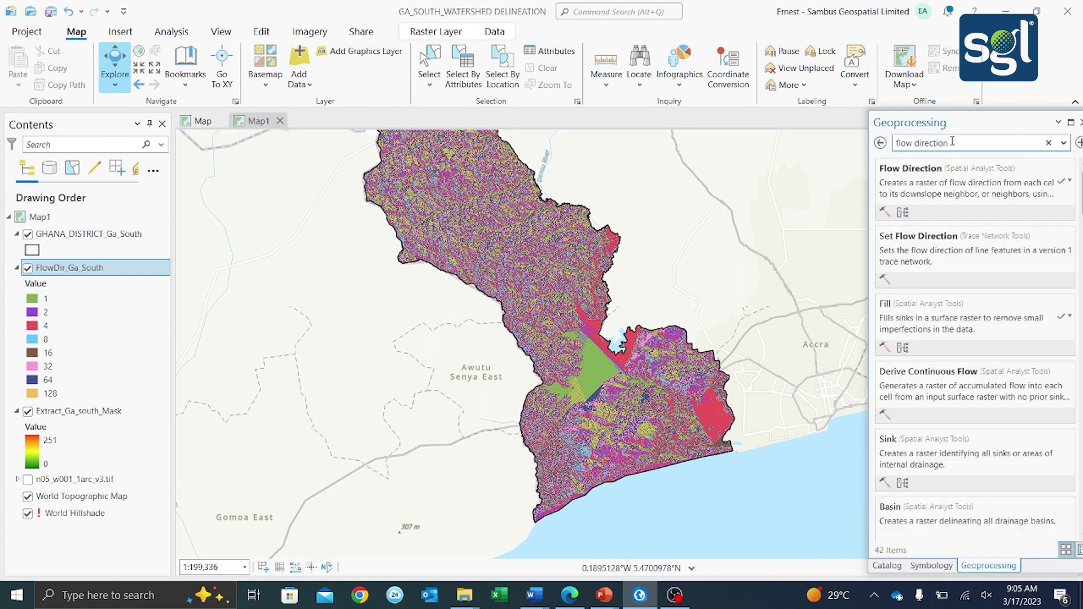
key(BackSpace)
key(BackSpace)
key(BackSpace)
key(BackSpace)
key(BackSpace)
key(BackSpace)
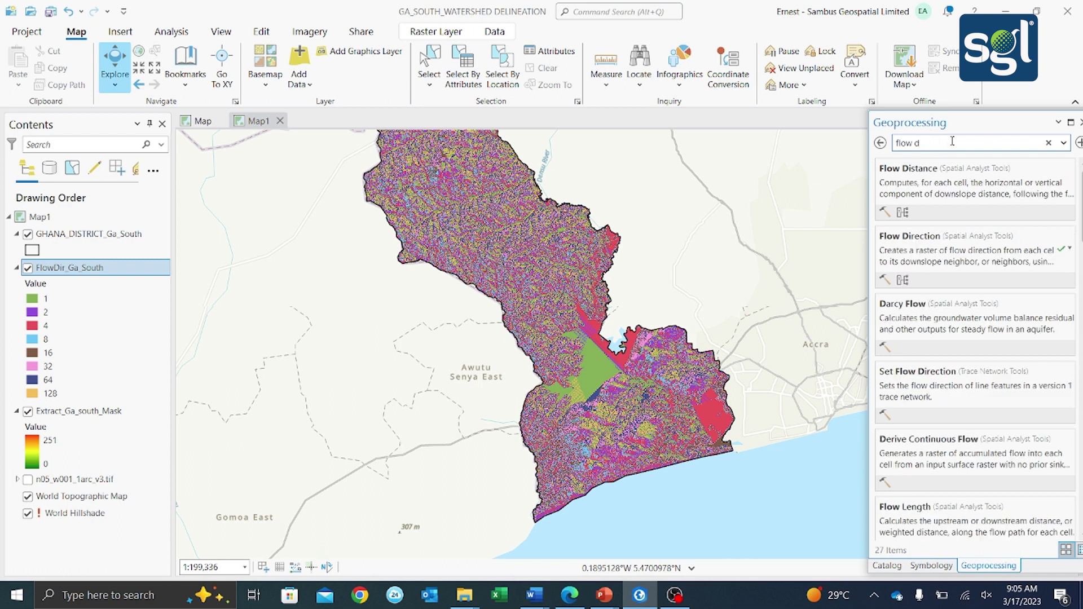
key(BackSpace)
text(a)
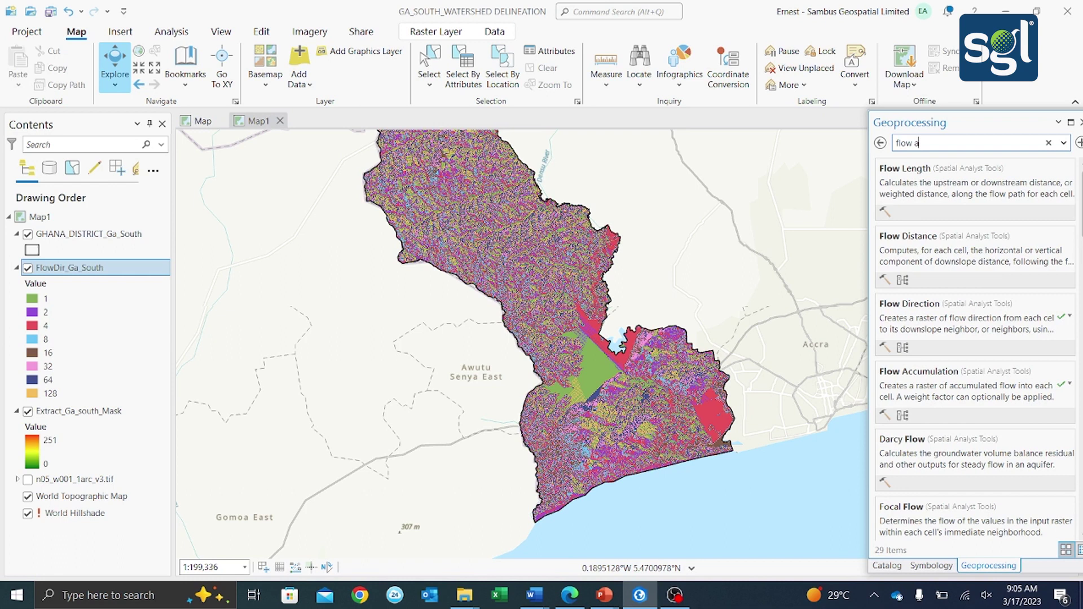
text(ccum)
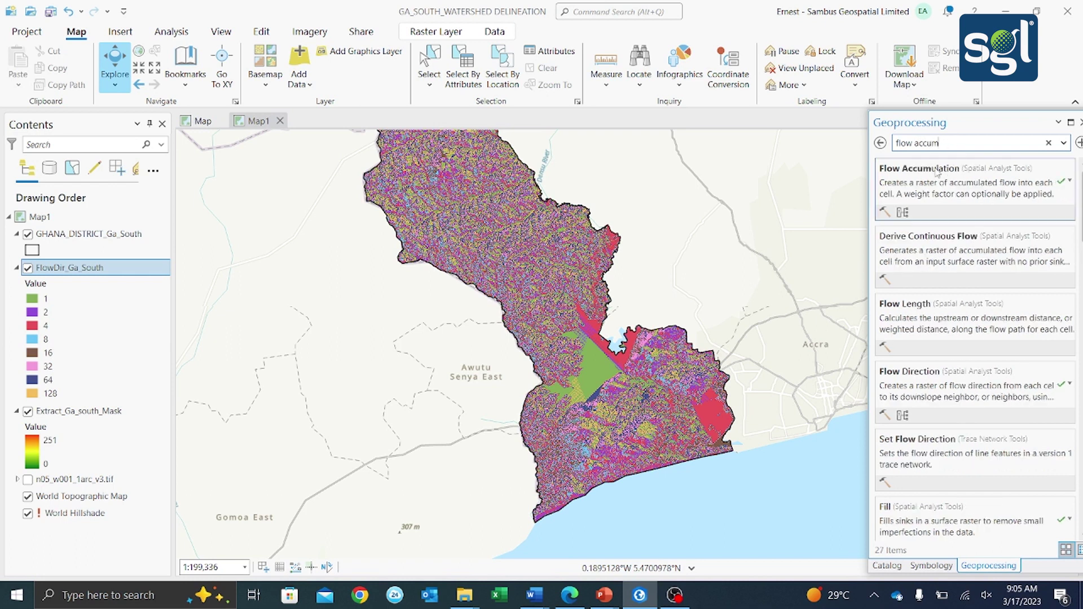
click(899, 193)
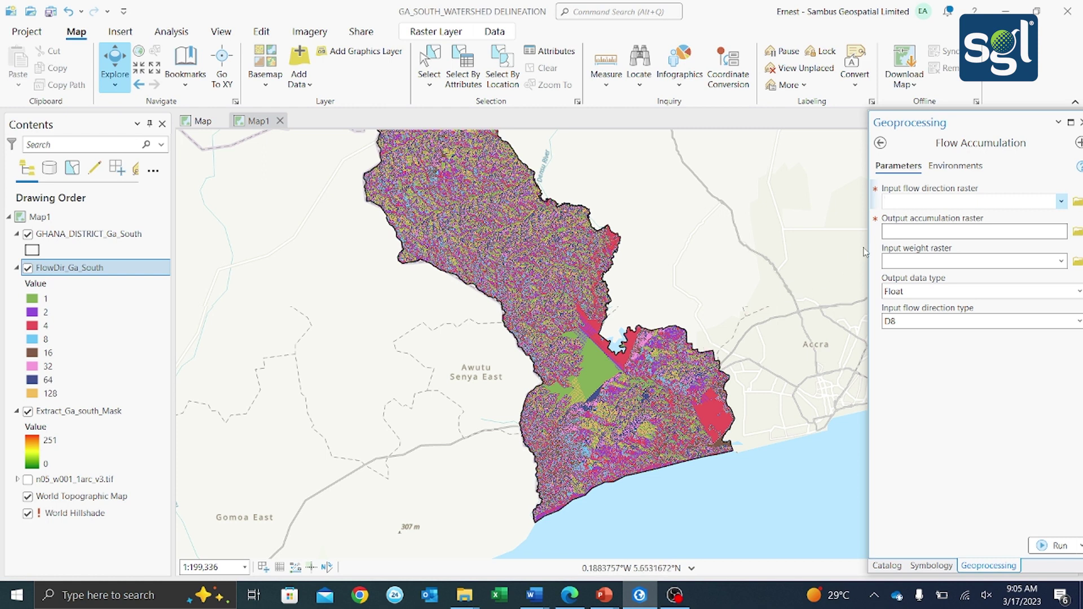
Step: Run Flow Accumulation on FlowDir_Ga_South with the Float output data type and the D8 flow direction type
click(1061, 202)
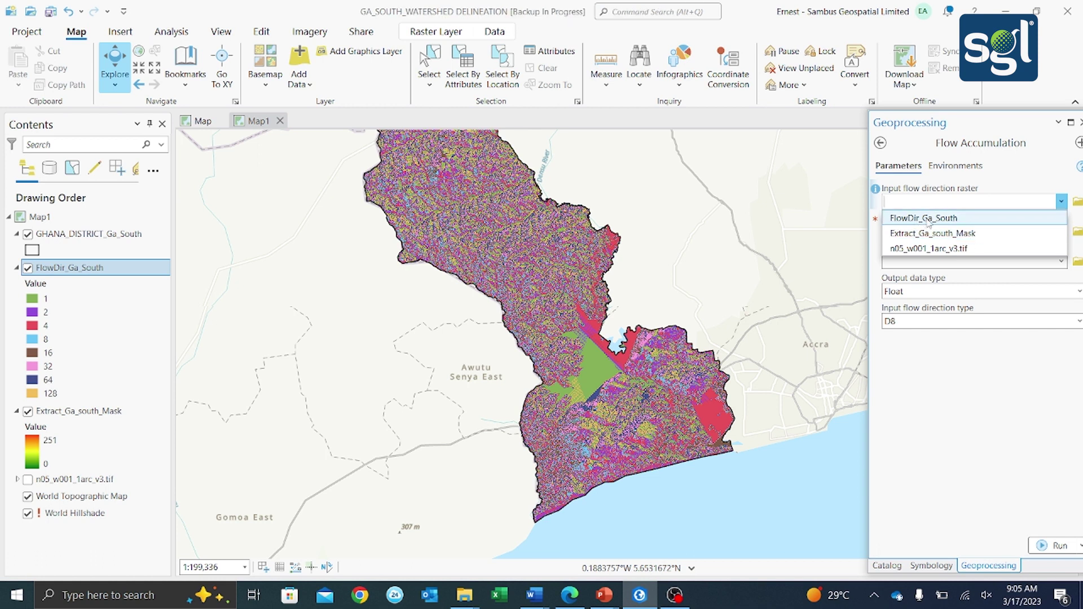
click(928, 219)
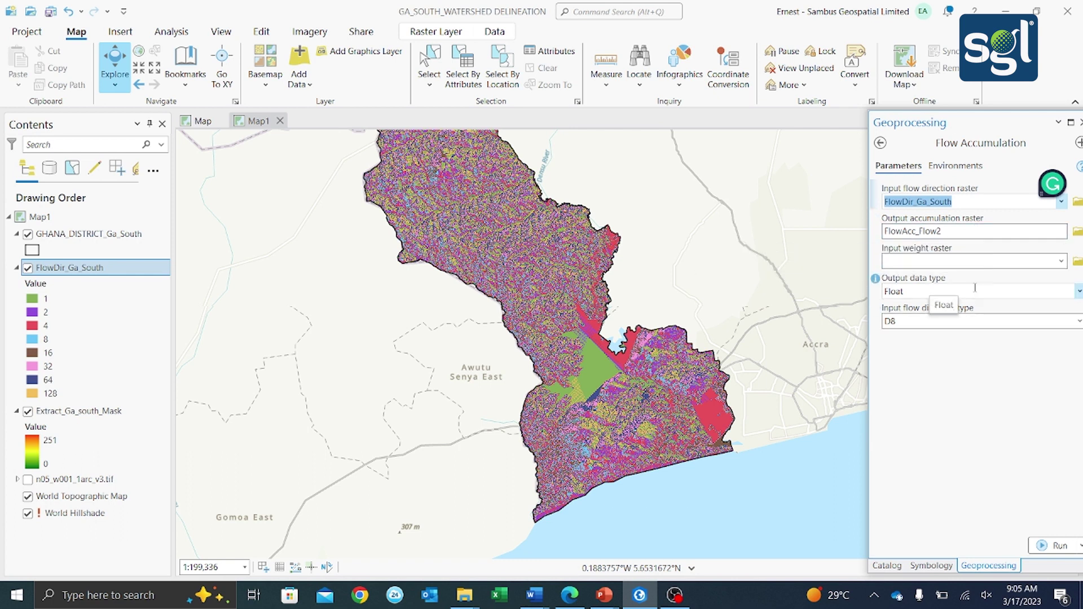
click(1058, 548)
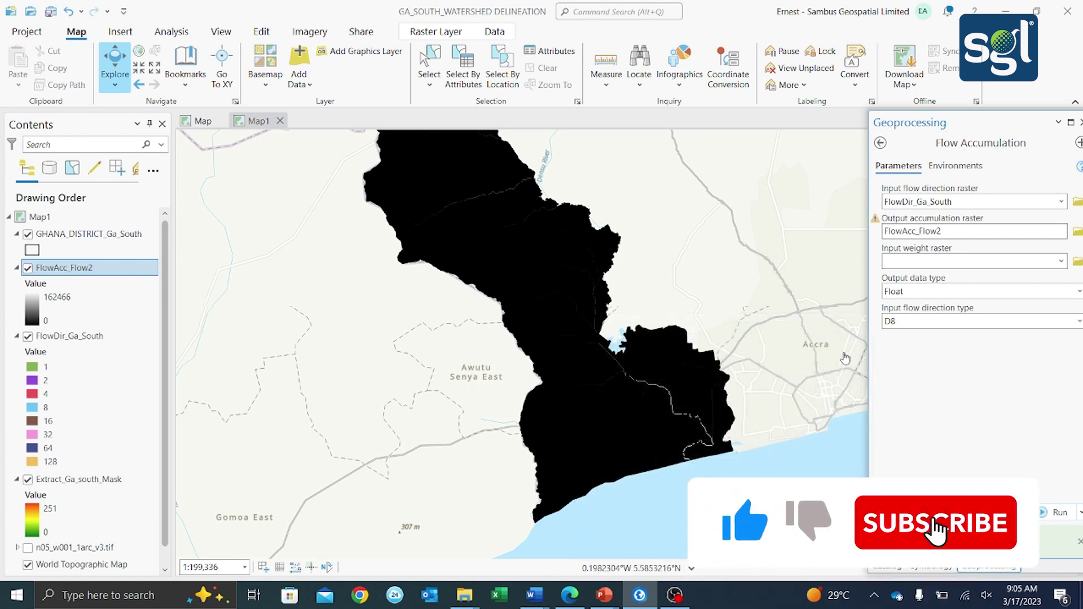
Step: Examine the flow accumulation raster for the high-accumulation stream lines across the district
drag(691, 226, 700, 275)
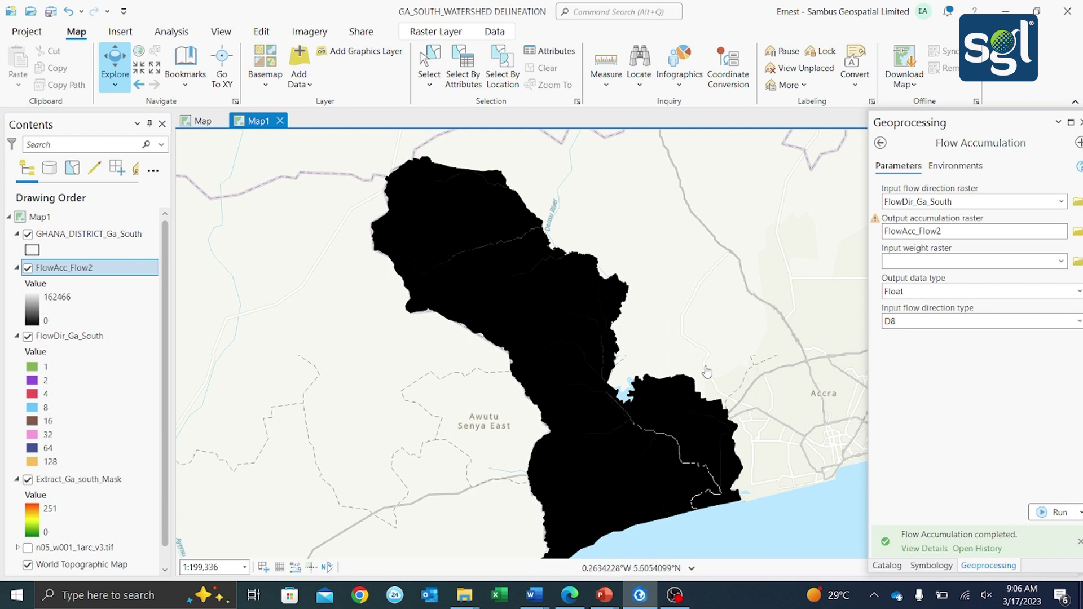
scroll(631, 367, up, 2)
scroll(569, 344, down, 2)
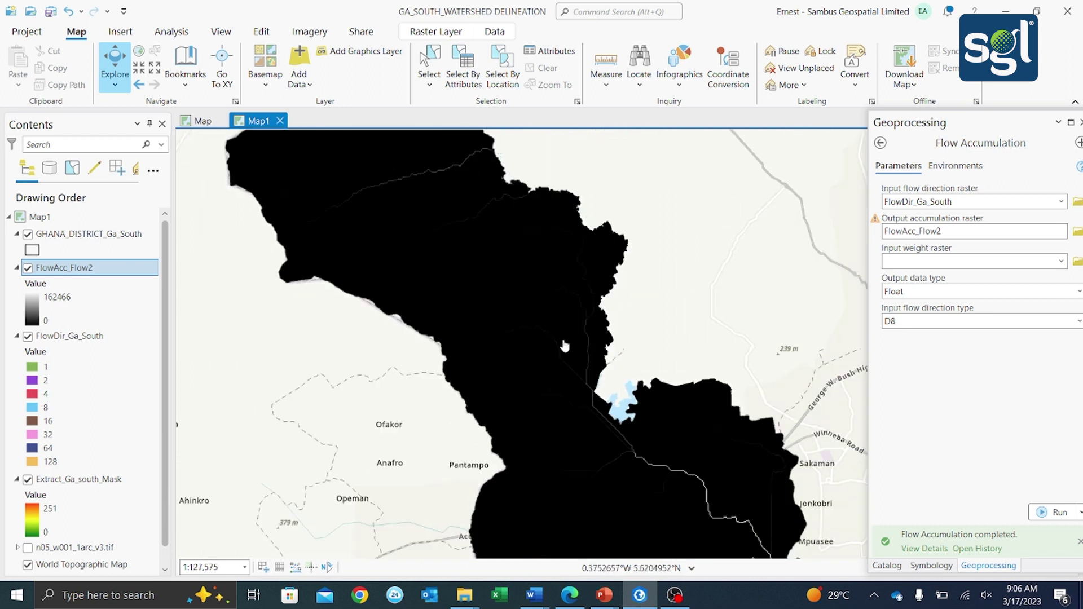
scroll(564, 346, up, 2)
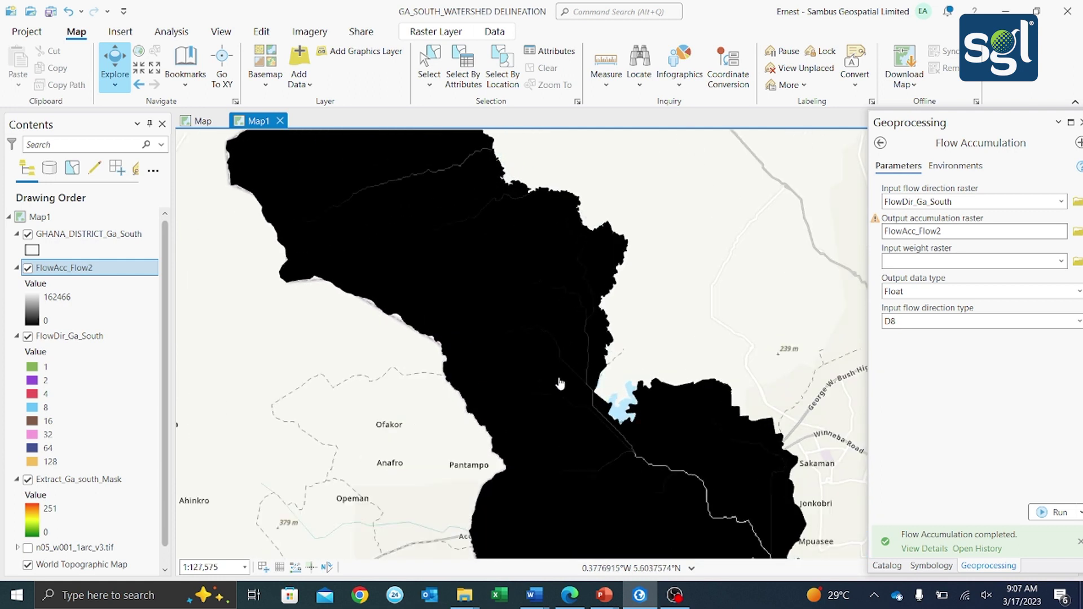
scroll(560, 384, down, 2)
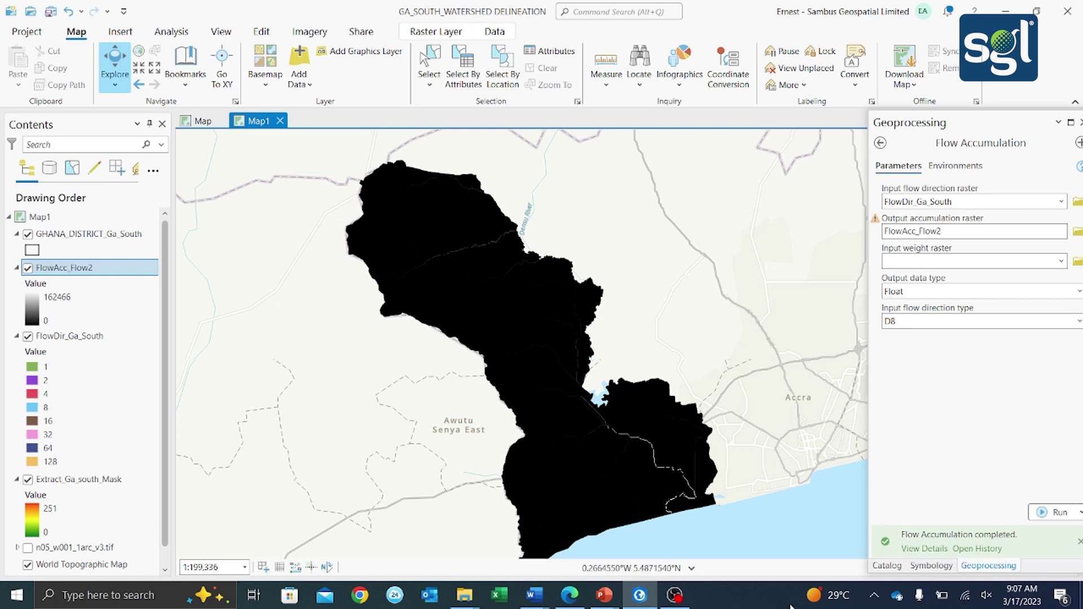
Step: Search the geoprocessing tools for "recla" and open the Spatial Analyst Reclassify tool
click(880, 143)
key(BackSpace)
key(BackSpace)
key(BackSpace)
key(BackSpace)
key(BackSpace)
key(BackSpace)
key(BackSpace)
key(BackSpace)
key(BackSpace)
key(BackSpace)
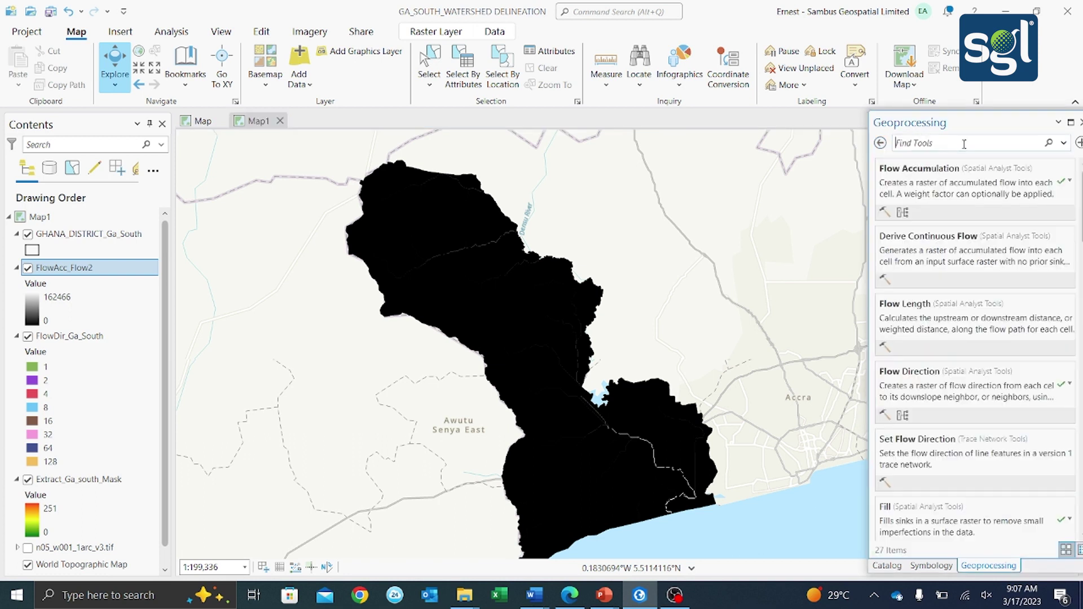
text(f)
text(ecla)
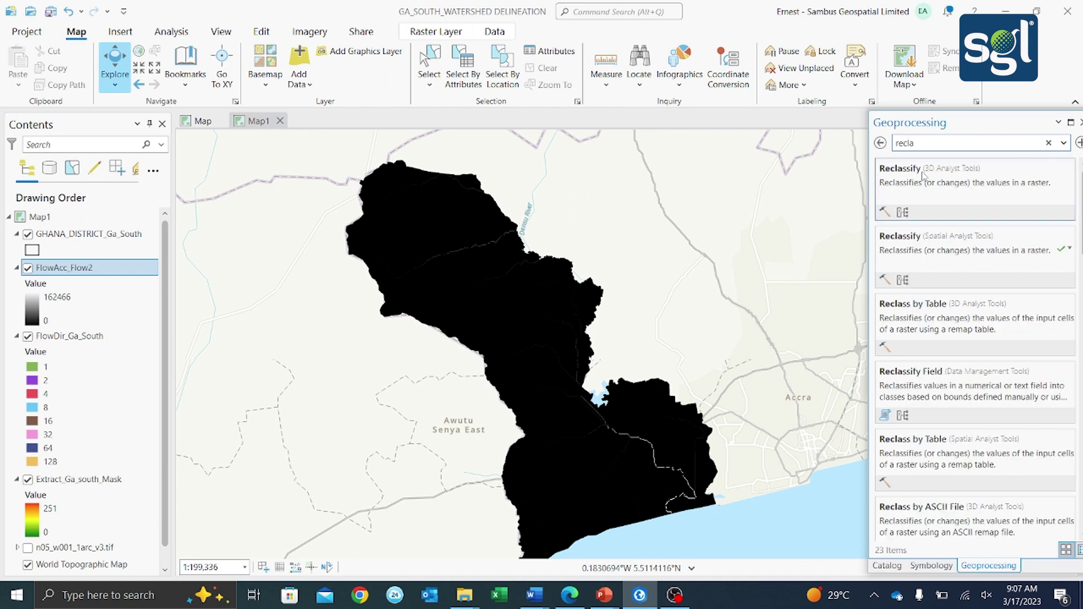
click(909, 240)
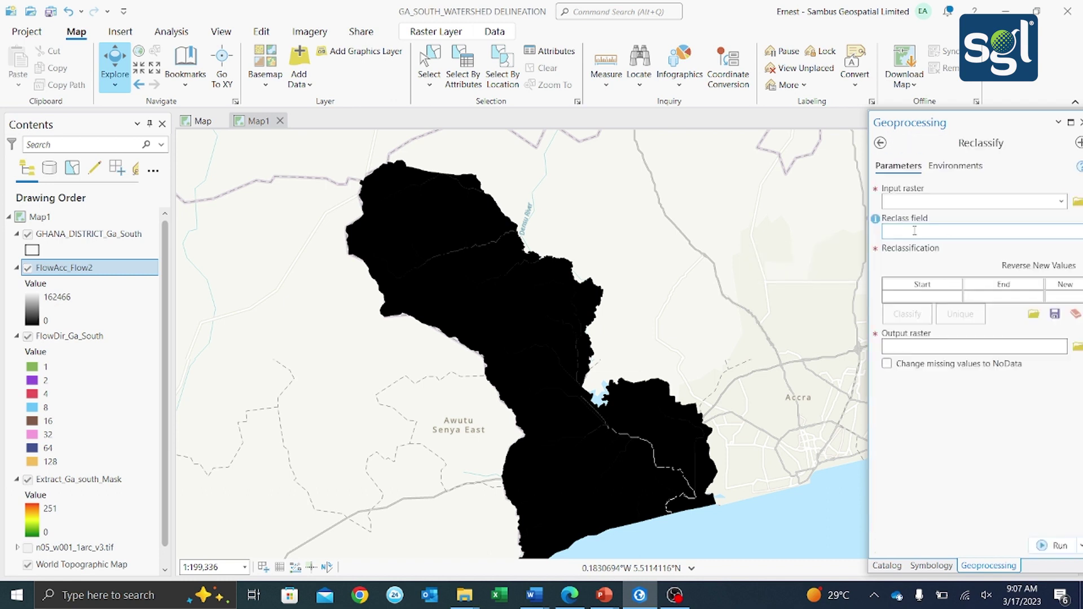
Step: Set FlowAcc_Flow2 as the Reclassify input raster and classify its values into 2 classes using Natural Breaks (Jenks)
click(1062, 201)
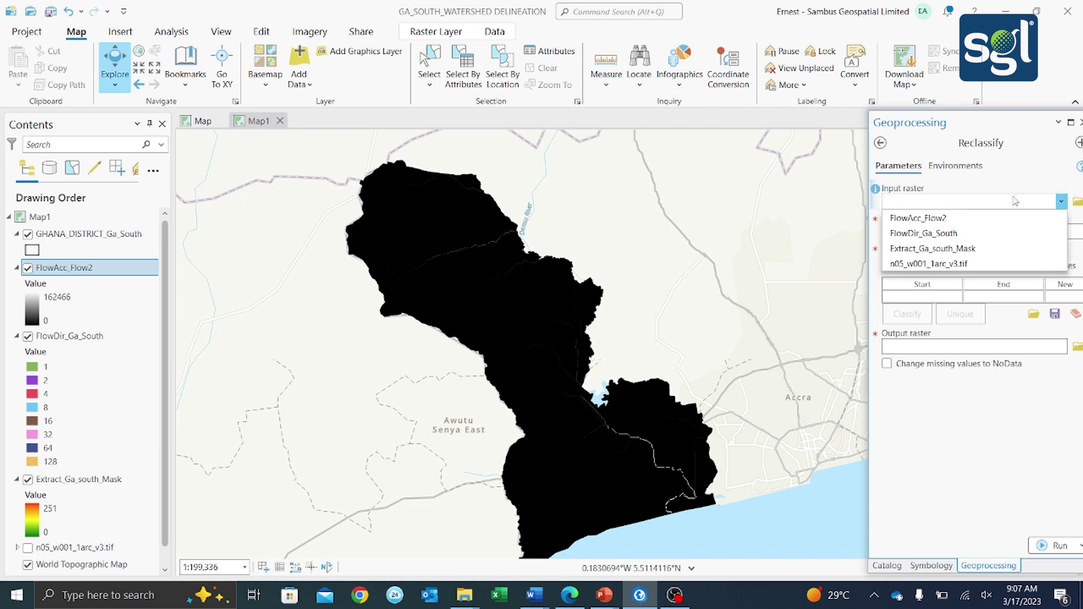
click(937, 220)
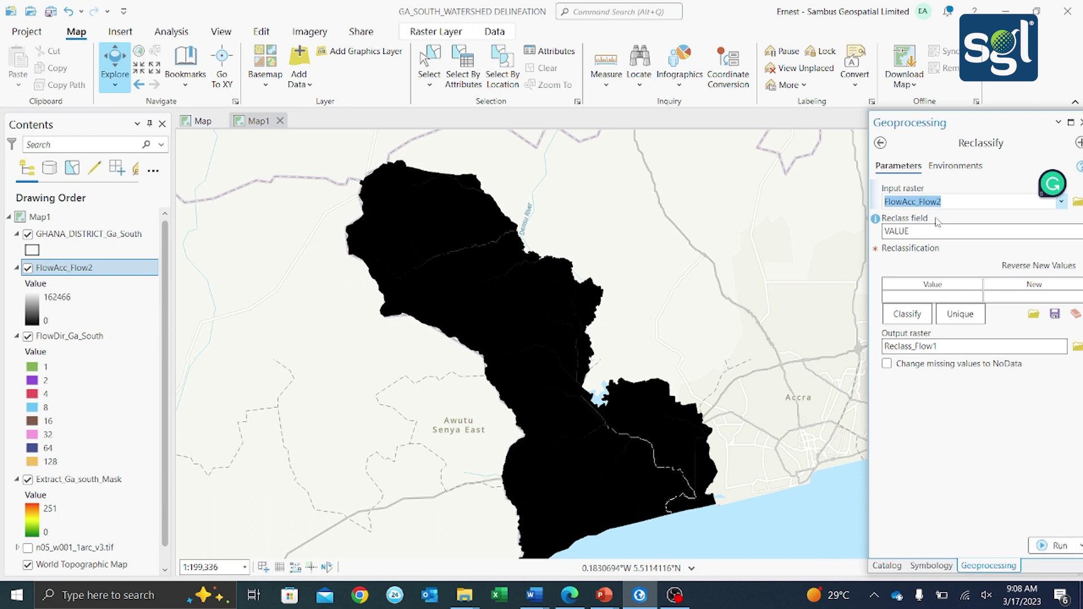
click(917, 315)
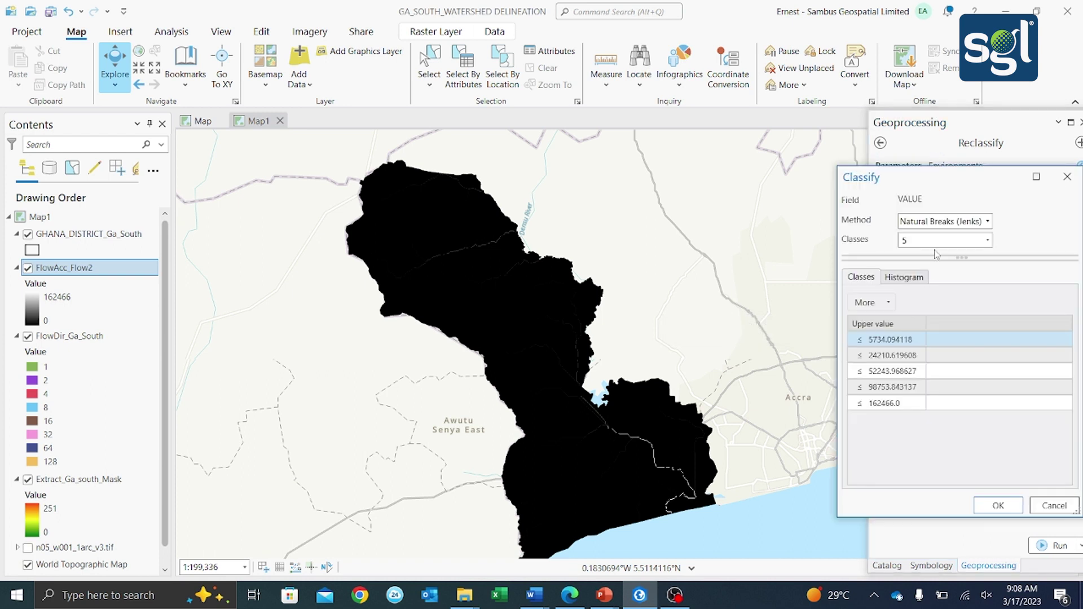
click(987, 239)
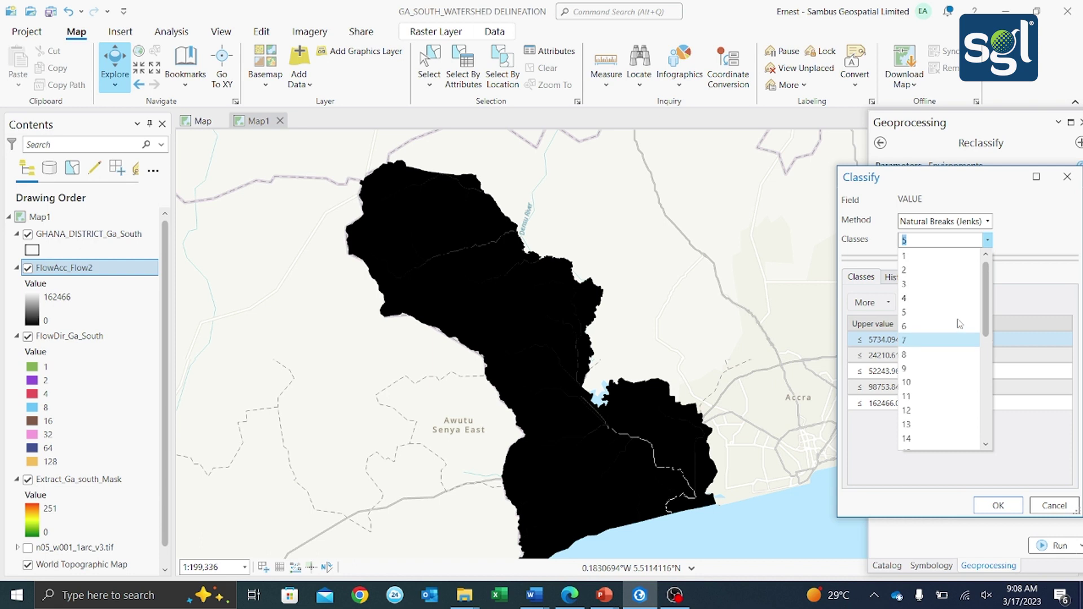
click(909, 270)
click(916, 243)
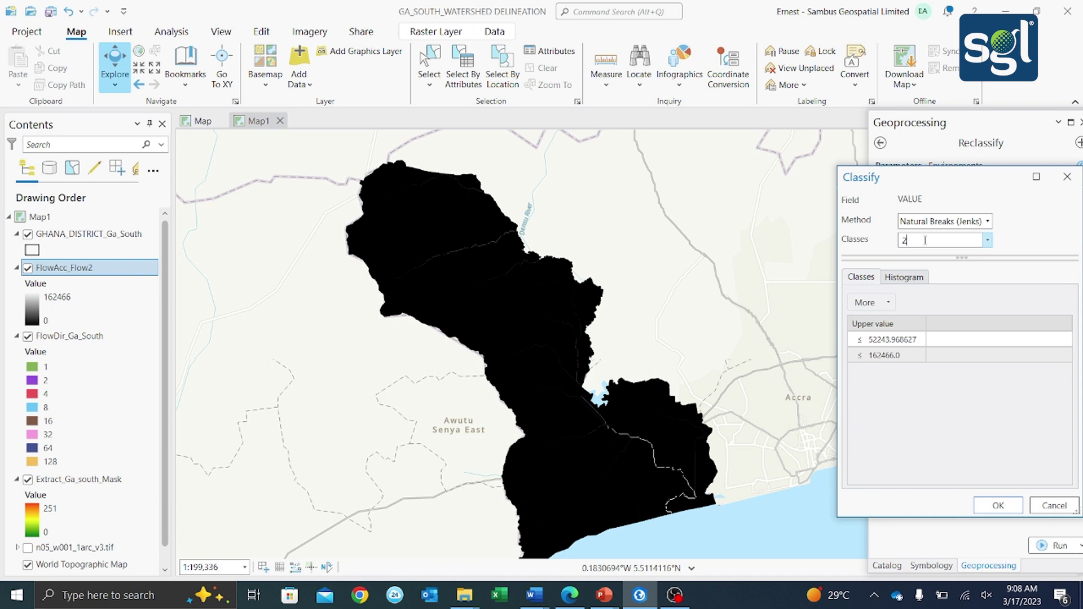
click(1007, 507)
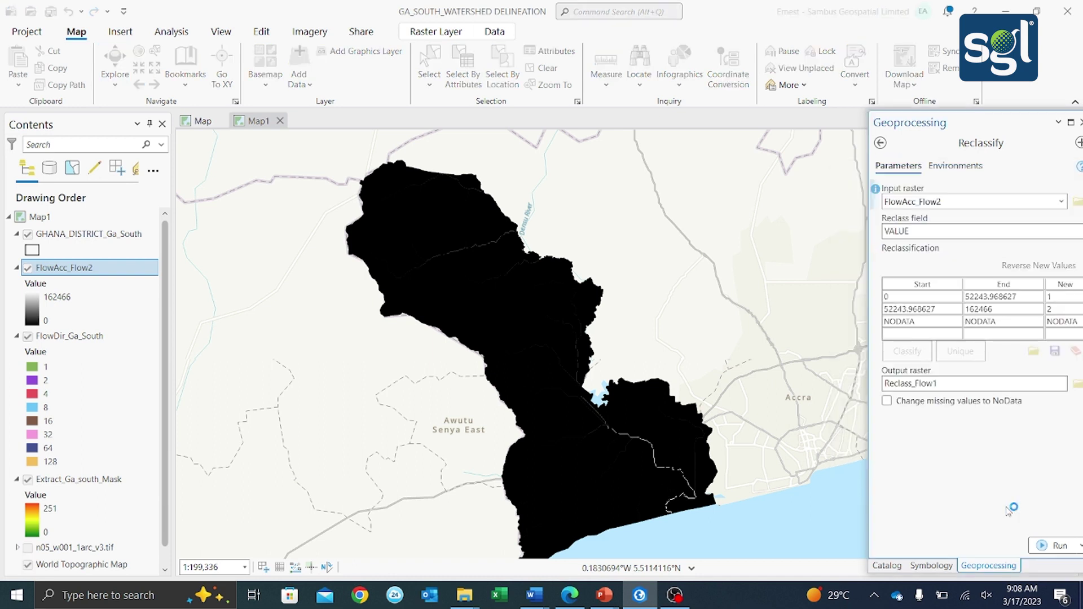
Step: Set the first reclassification range to end at 1000 and assign it the new value 0
click(928, 299)
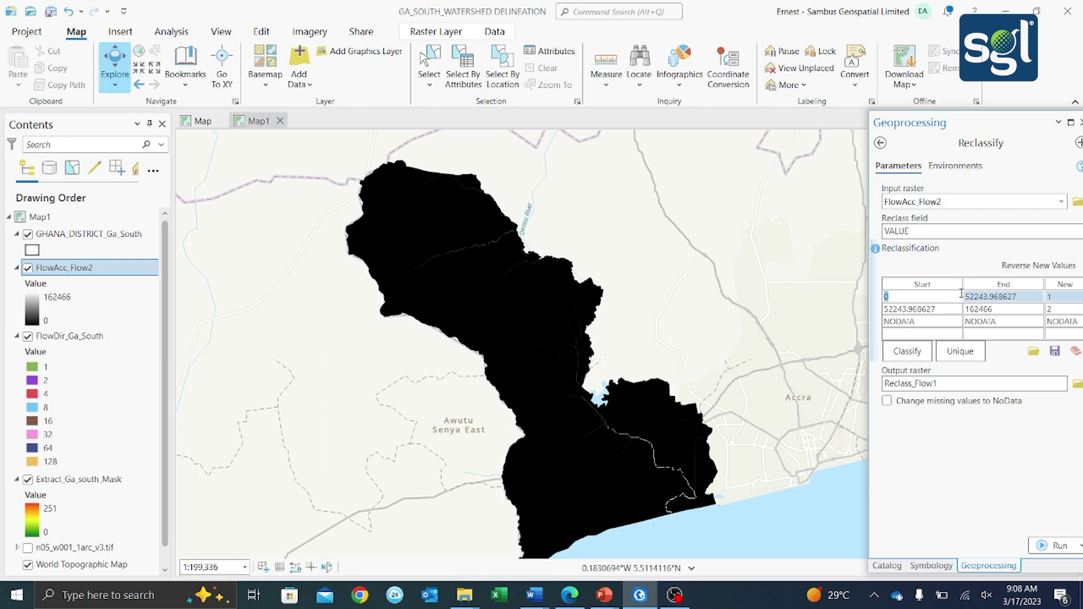
click(1021, 297)
text(1000)
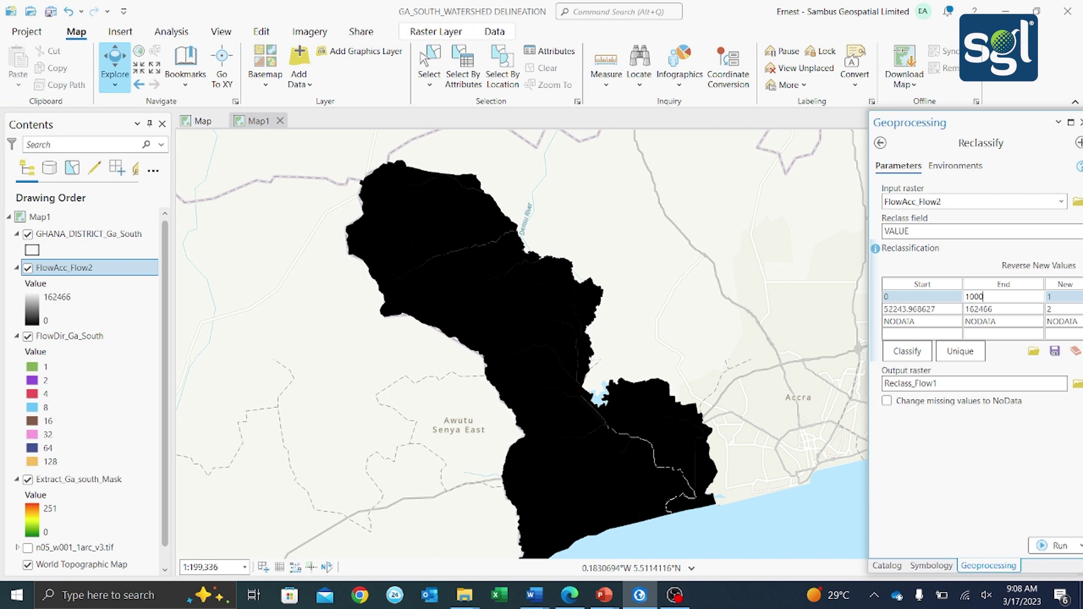
click(1053, 298)
click(1052, 297)
text(0)
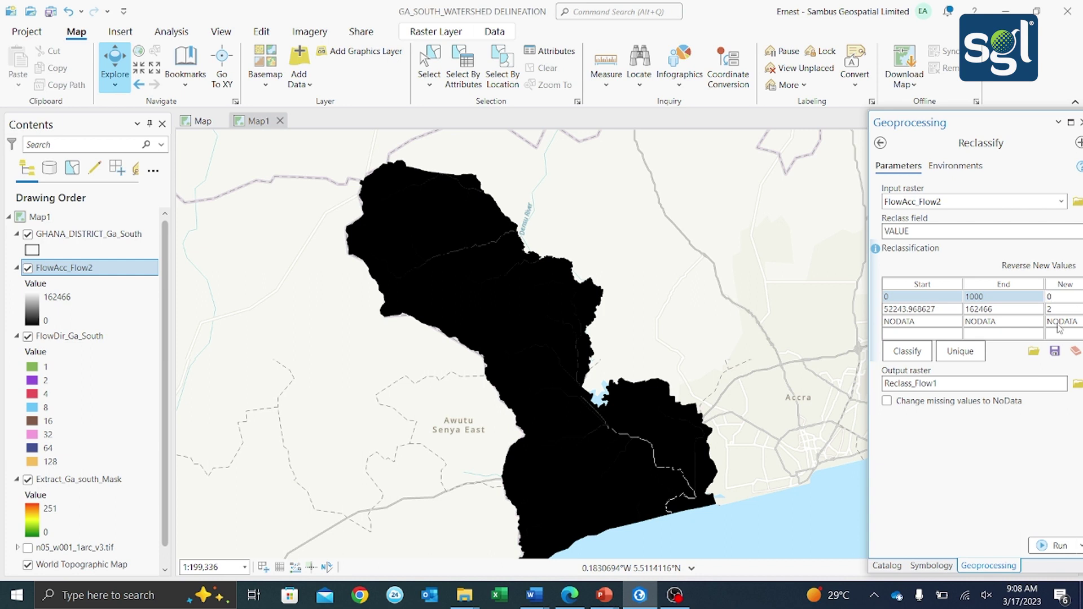
Step: Set the second reclassification range to start at 1001 with the new value 2, and run Reclassify to Reclass_Flow1
click(936, 310)
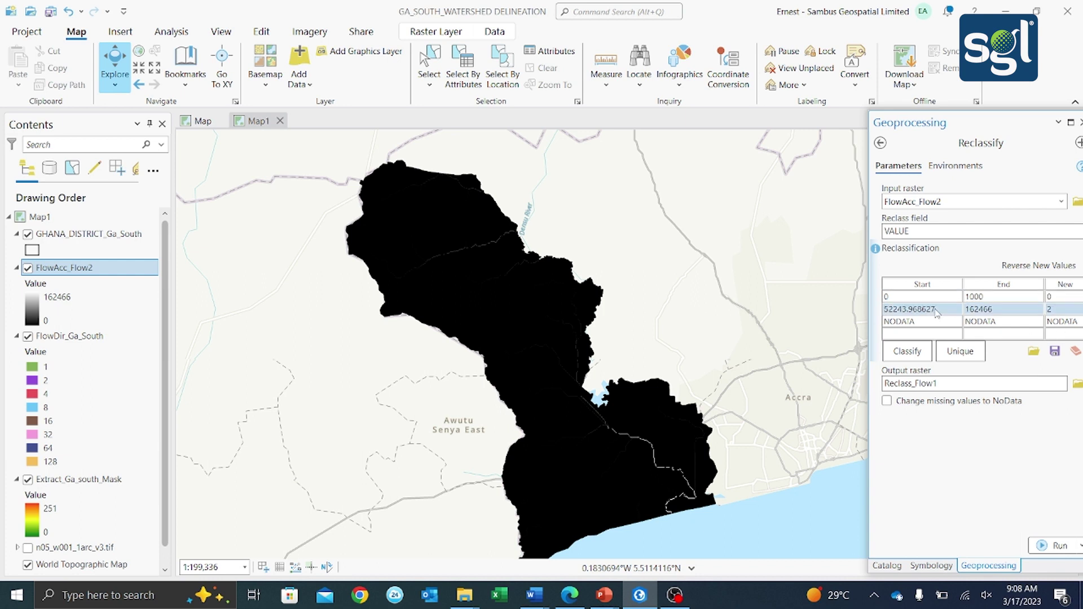
double_click(936, 310)
key(BackSpace)
key(BackSpace)
key(BackSpace)
key(BackSpace)
key(BackSpace)
key(BackSpace)
key(BackSpace)
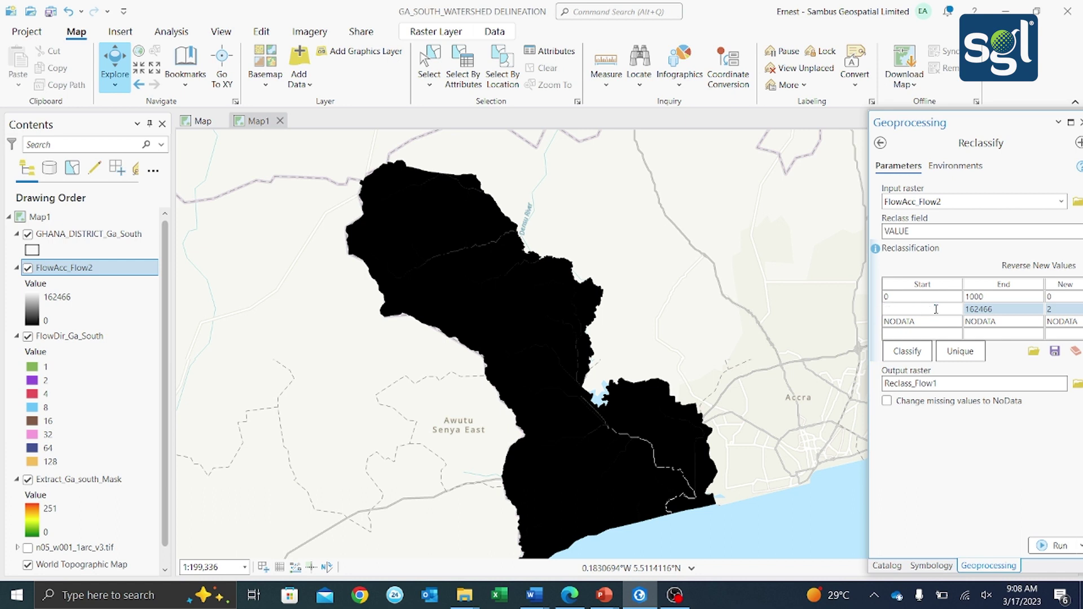
text(1001)
click(1062, 311)
click(1061, 314)
key(BackSpace)
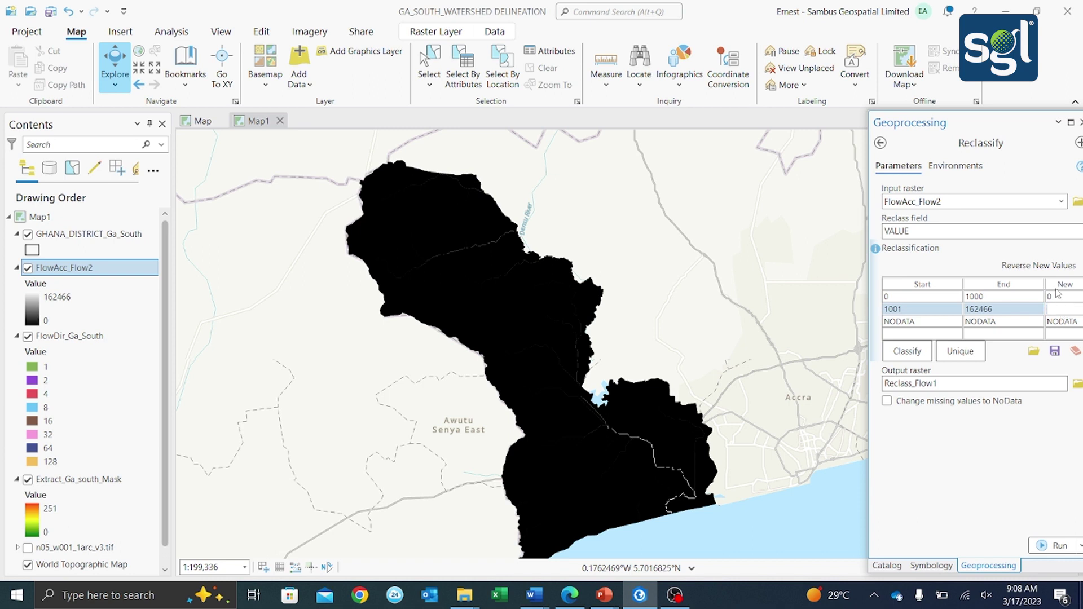
text(1)
click(1053, 545)
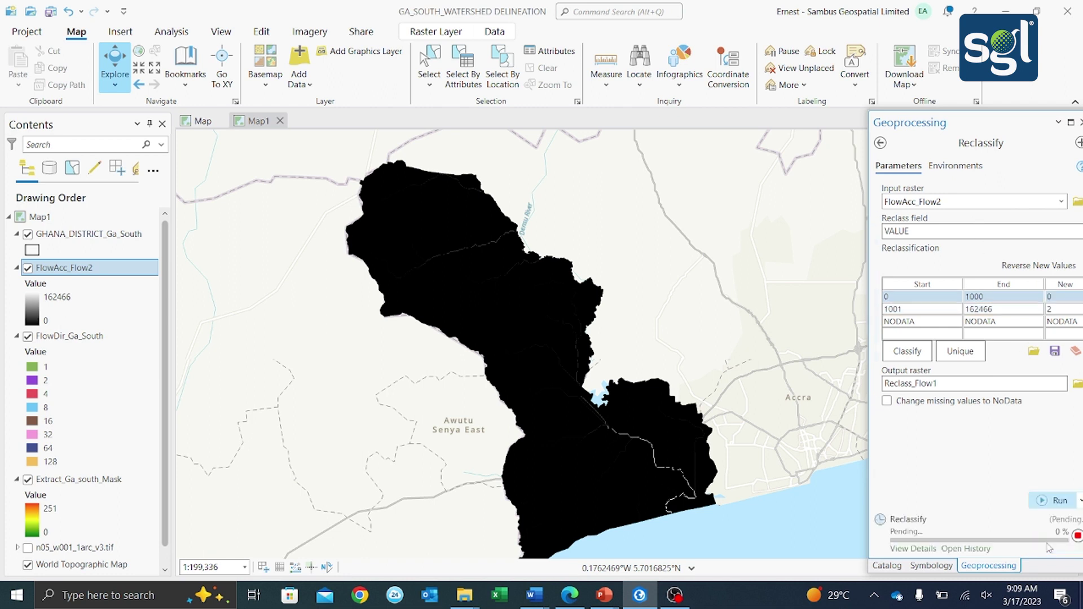
mouse_move(1044, 542)
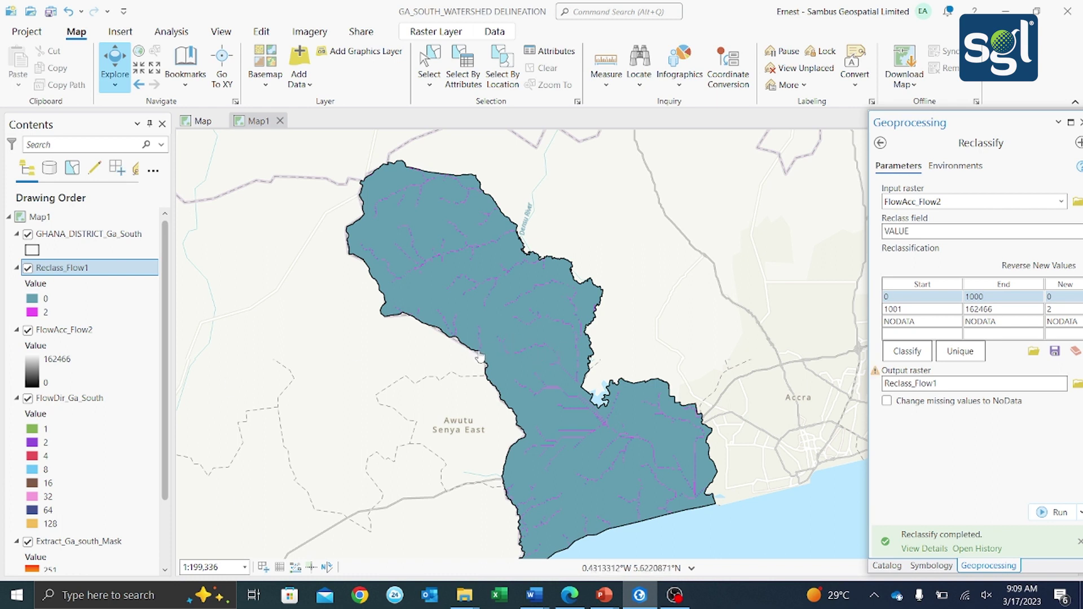
Step: Examine the stream network in the reclassified flow accumulation raster across the northern and central parts of the district
scroll(555, 358, up, 2)
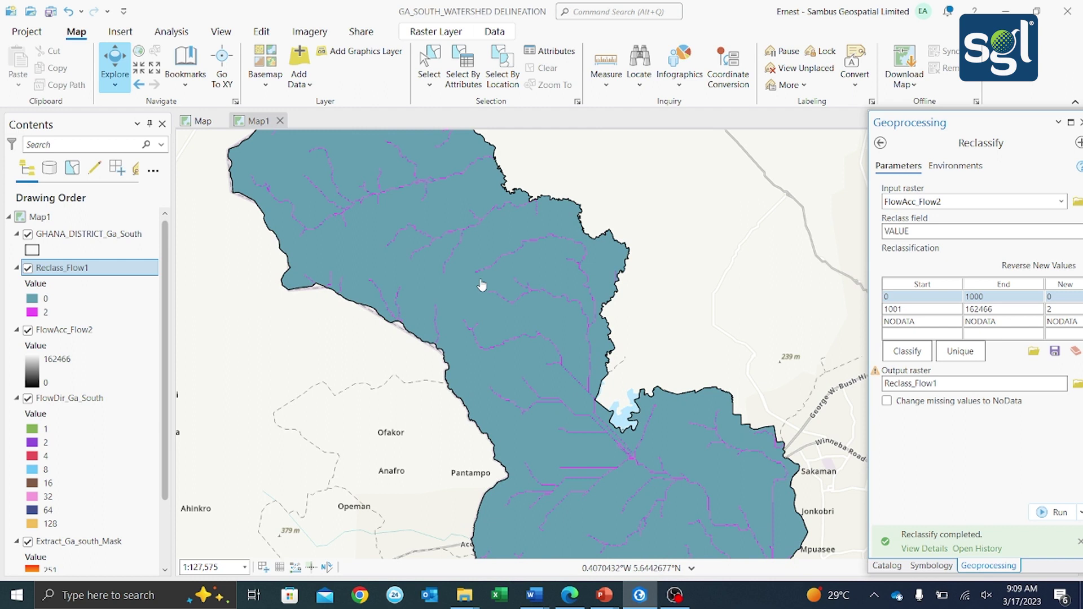
drag(415, 235, 461, 333)
drag(447, 266, 447, 323)
scroll(447, 323, up, 2)
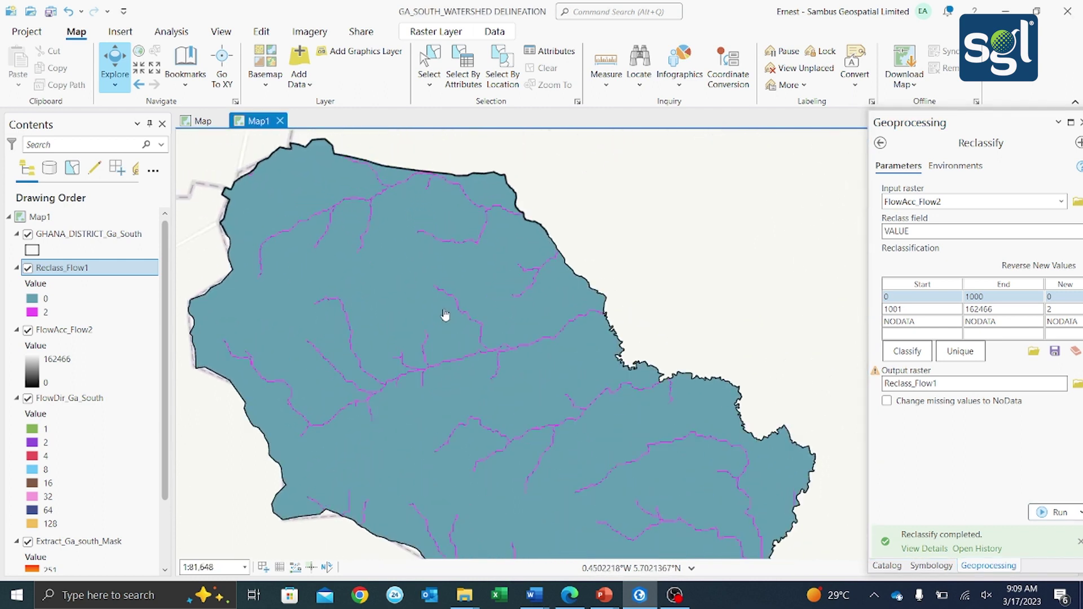
drag(490, 375, 459, 307)
drag(496, 348, 486, 324)
drag(541, 381, 510, 324)
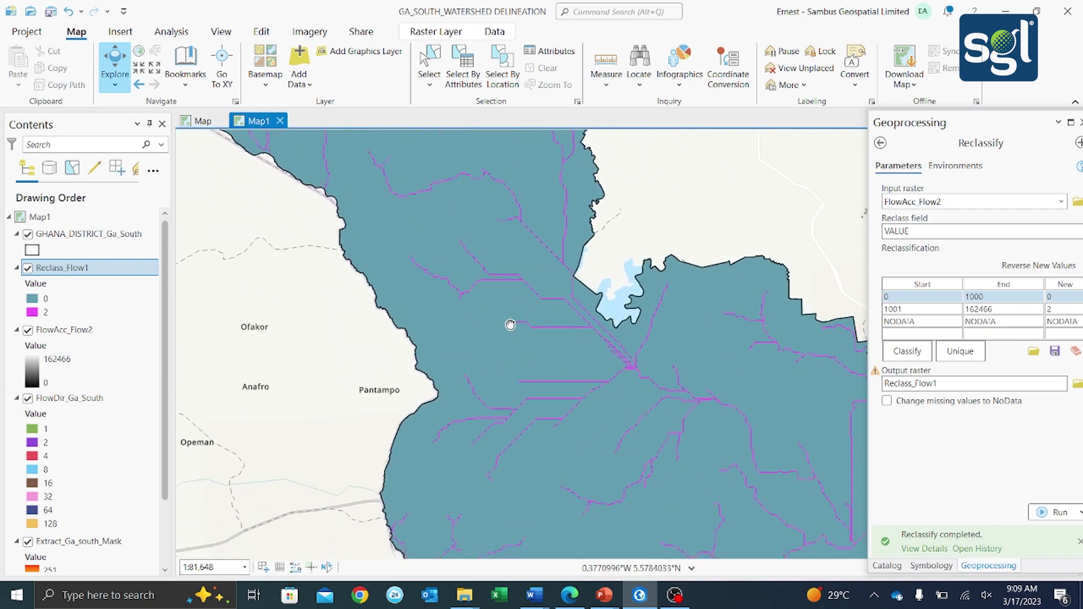
drag(573, 374, 550, 415)
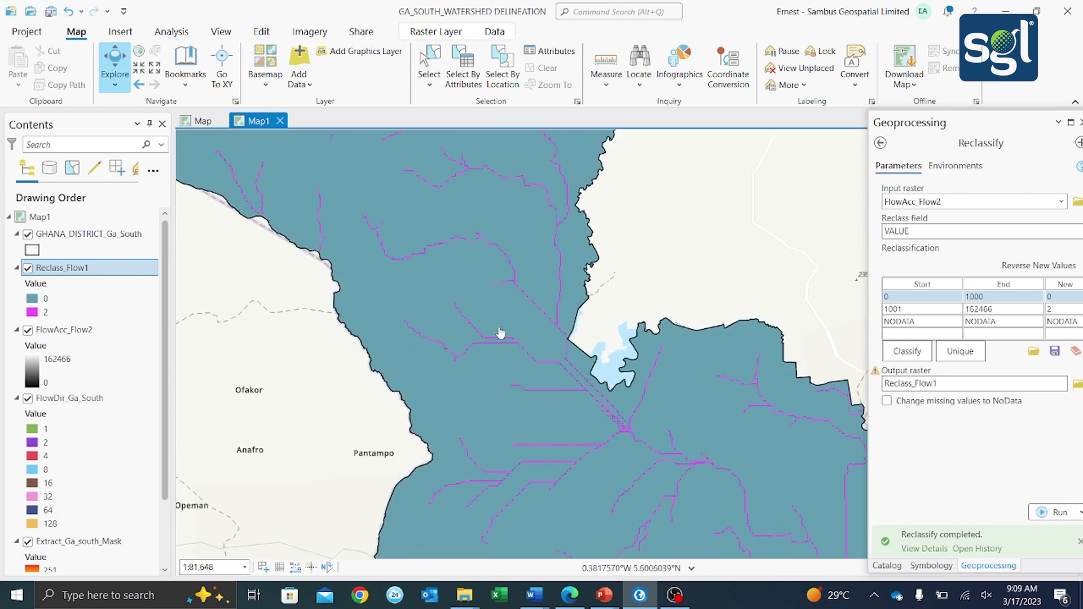
click(500, 334)
click(639, 197)
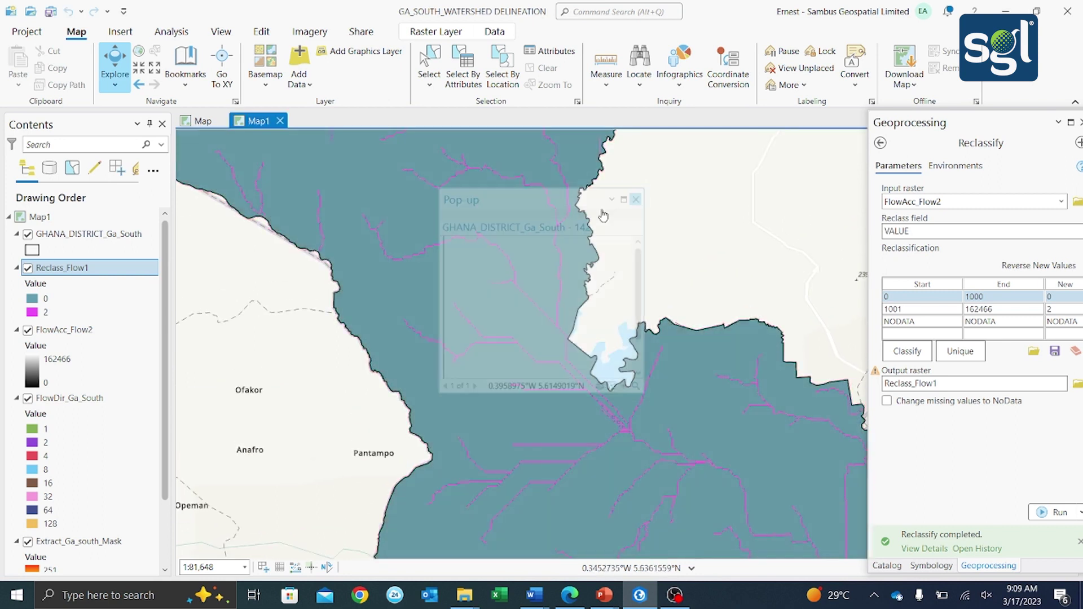
drag(471, 352, 486, 406)
drag(416, 290, 483, 382)
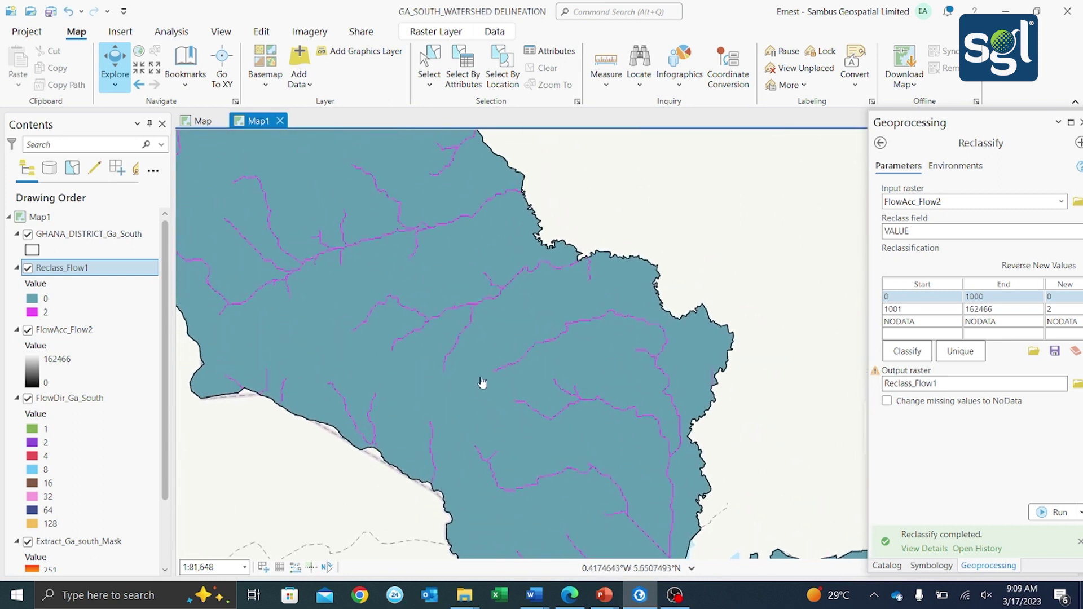
scroll(446, 337, down, 2)
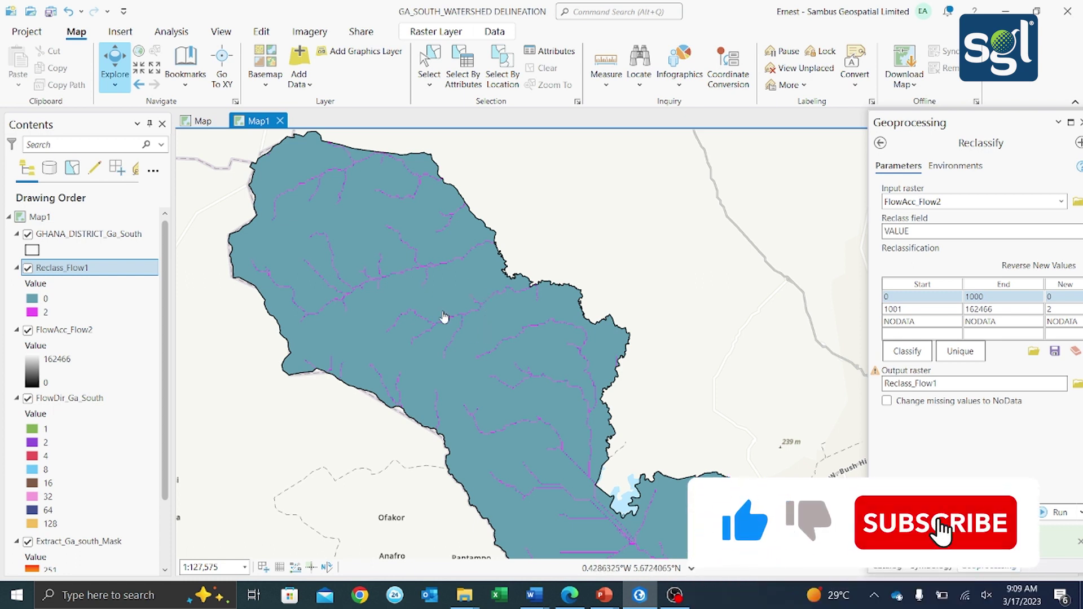
scroll(440, 319, down, 2)
drag(434, 292, 431, 271)
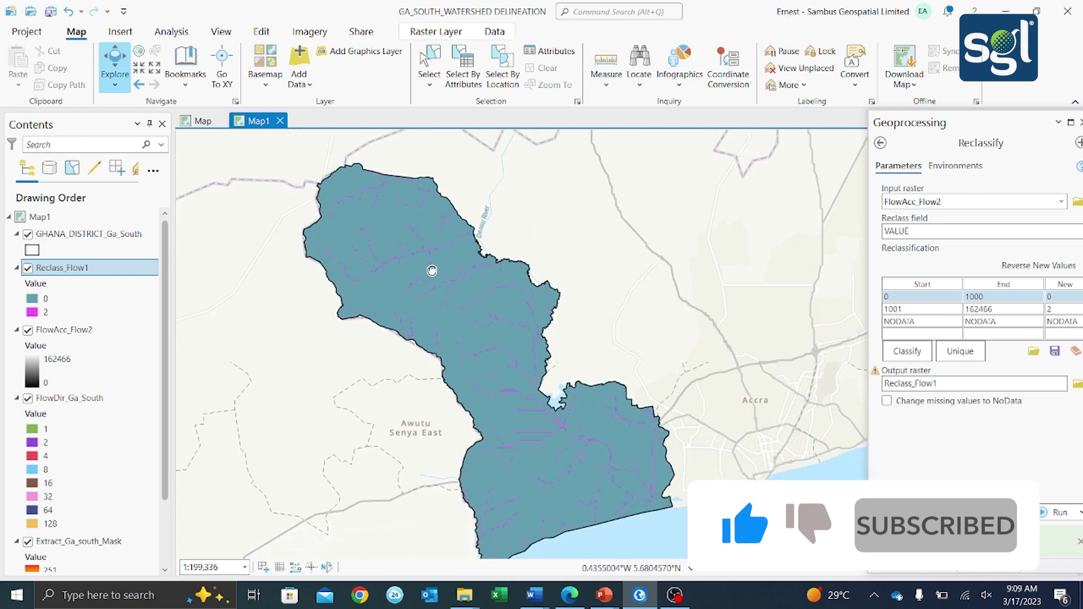
scroll(462, 309, up, 2)
scroll(462, 305, up, 2)
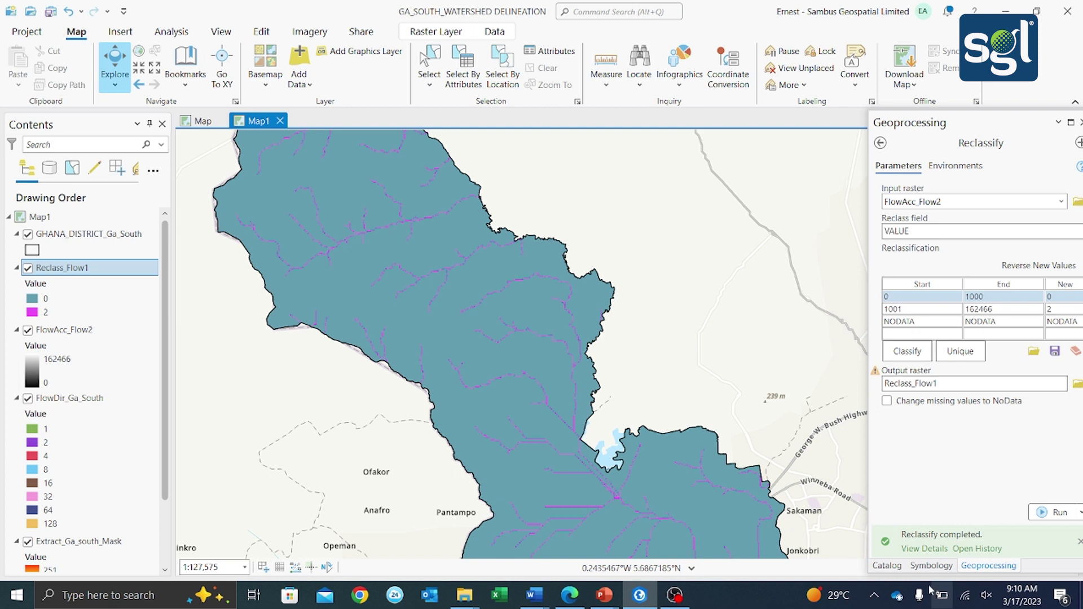
Step: Start a new feature class in the GA_SOUTH_WATERSHED DELINEATION geodatabase of the project folder
click(896, 568)
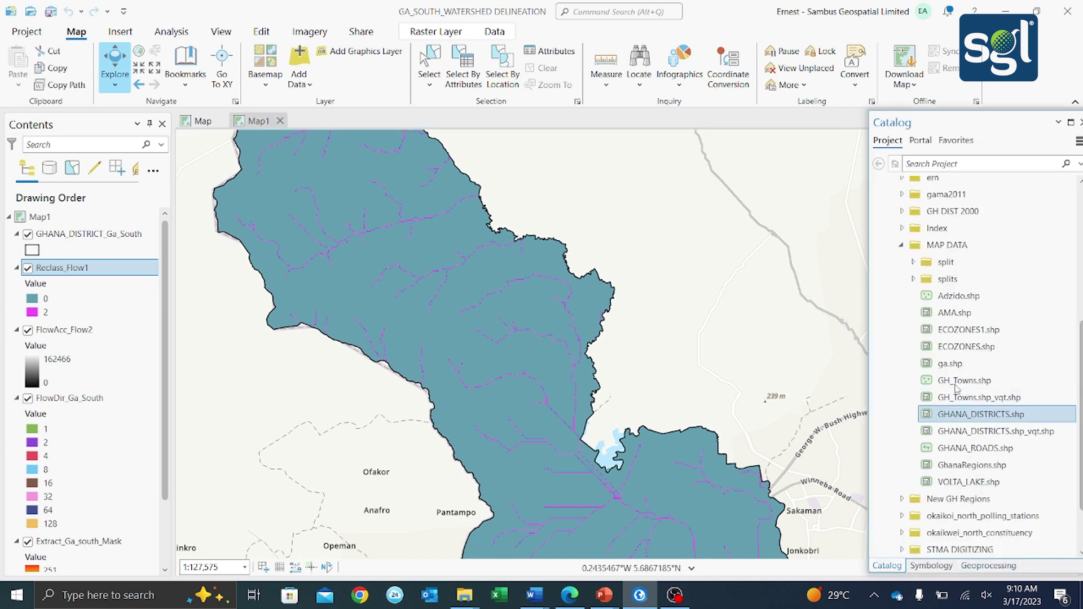
scroll(956, 383, up, 4)
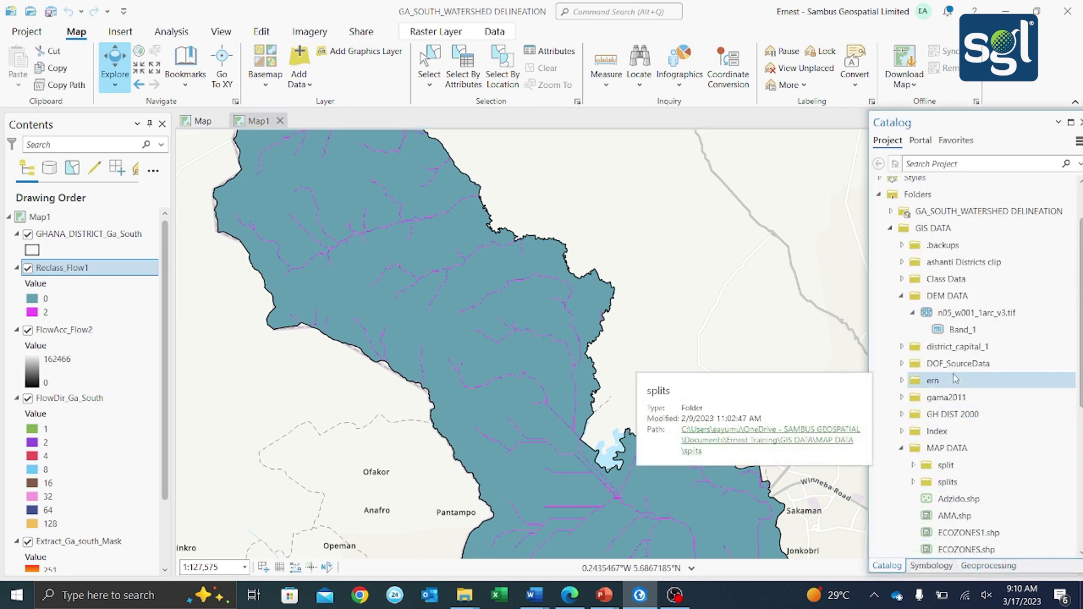
click(890, 212)
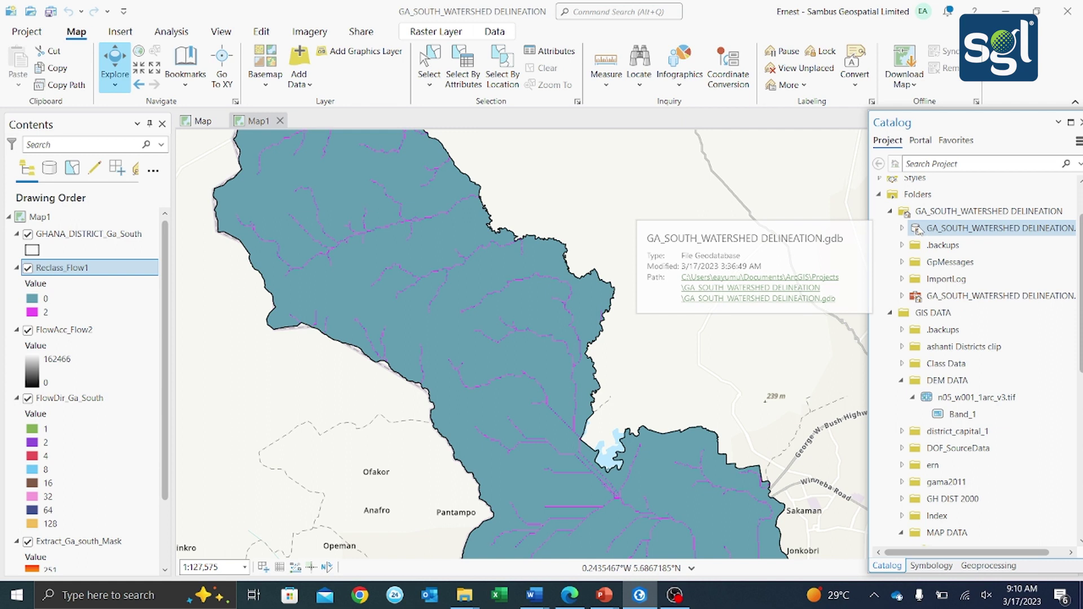
right_click(966, 233)
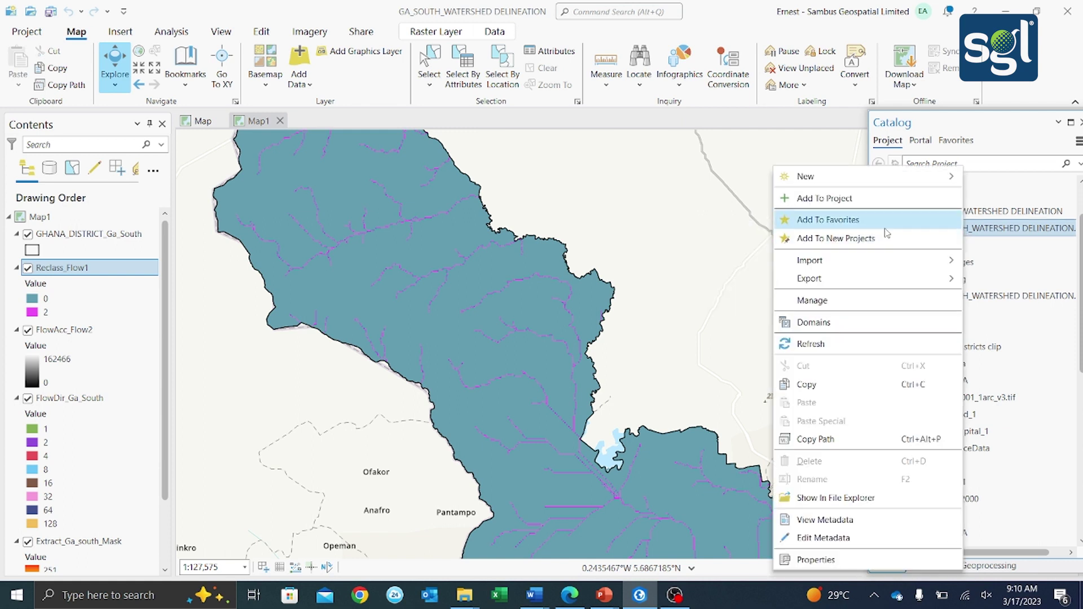
mouse_move(835, 179)
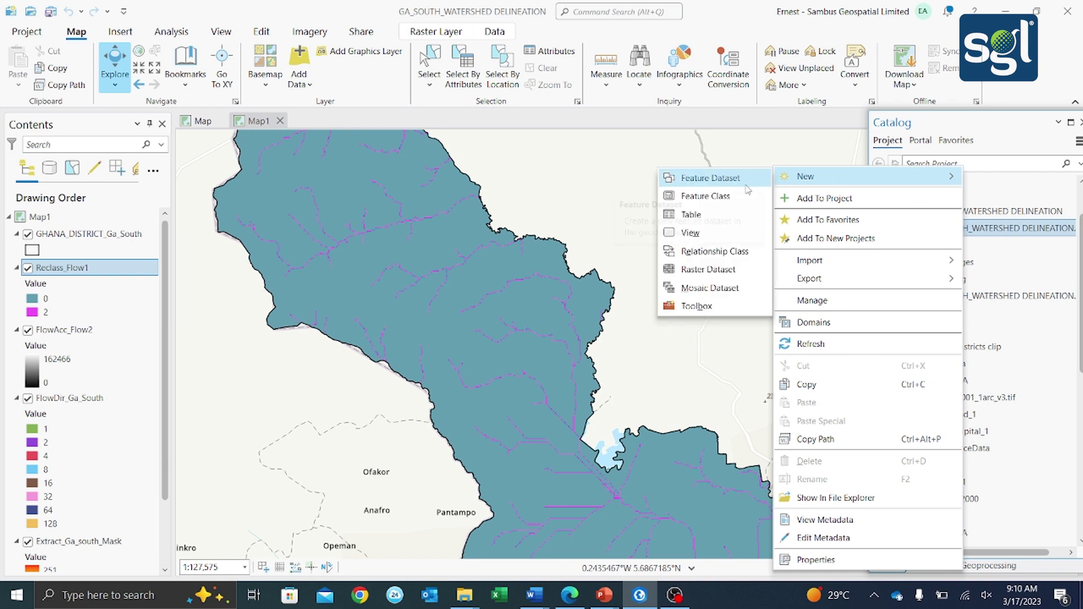
click(702, 196)
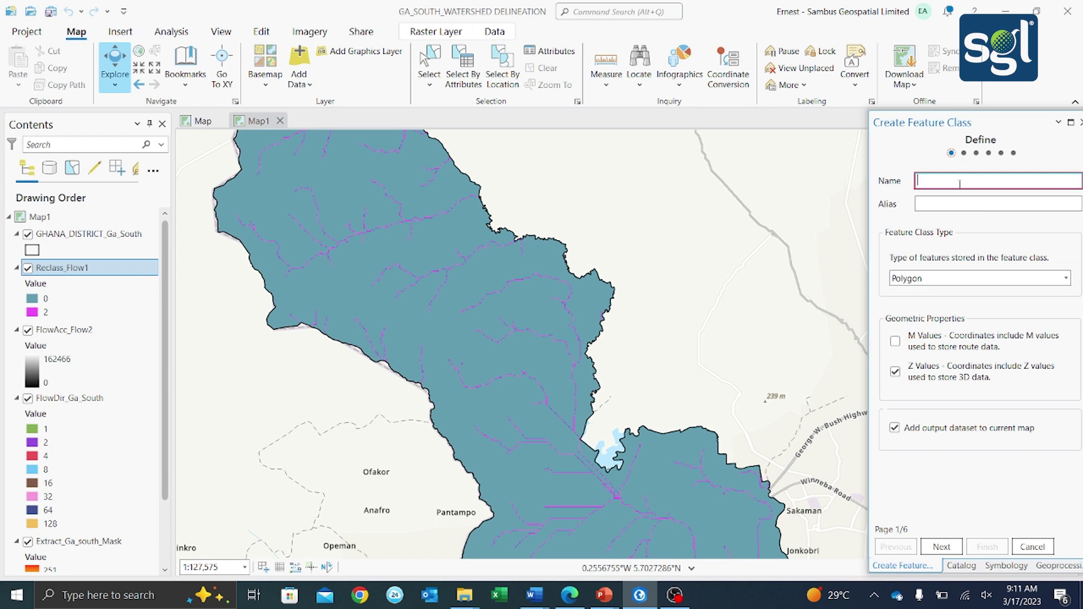
Step: Name the new feature class Pour1, set its type to Point, and proceed to the field definitions
click(959, 184)
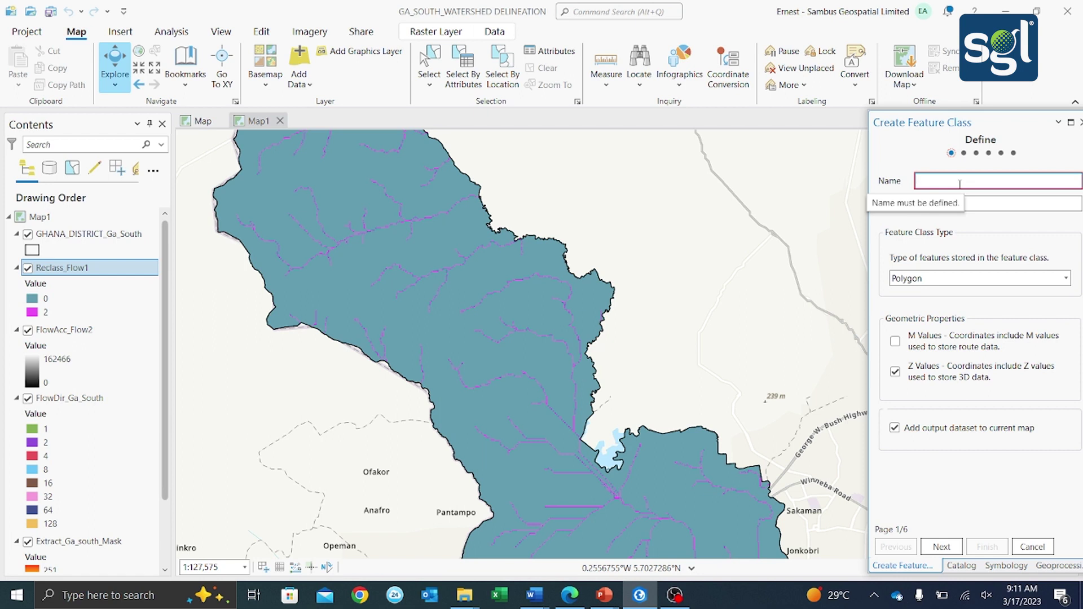
text(Pour)
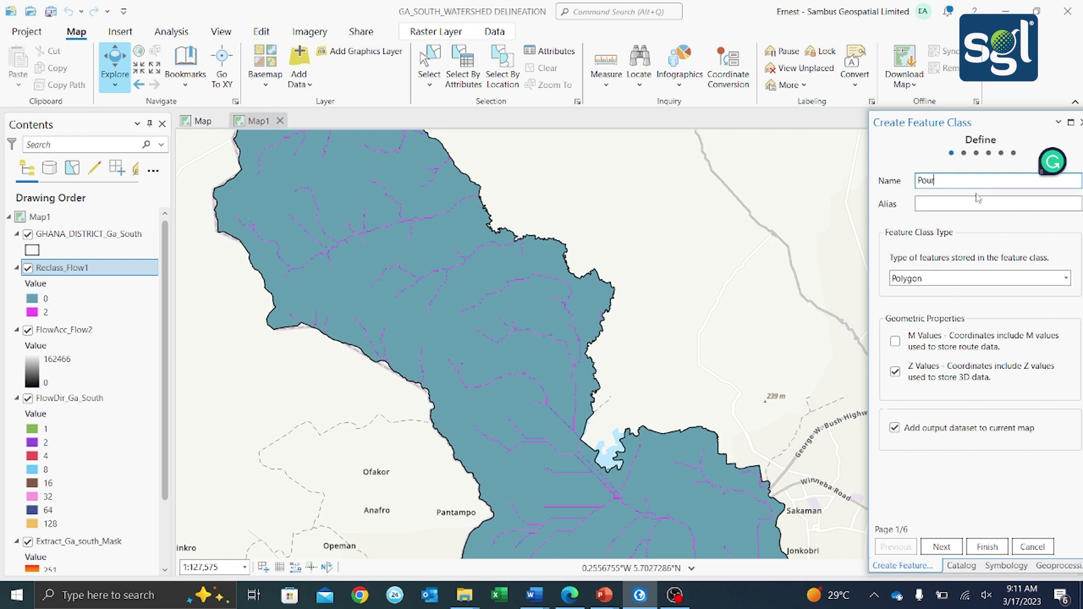
text(1)
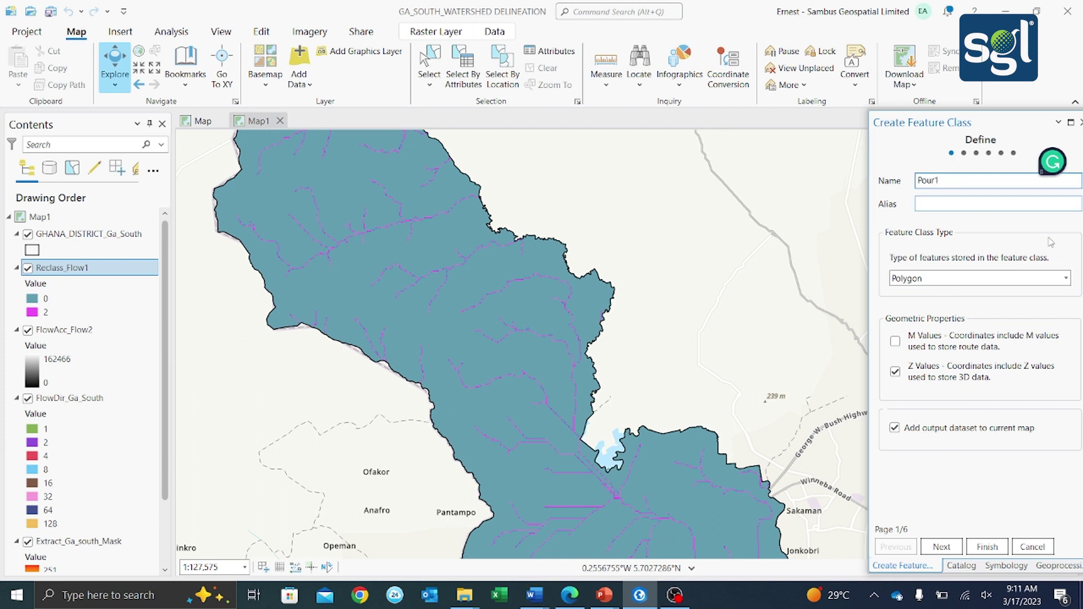
click(1067, 279)
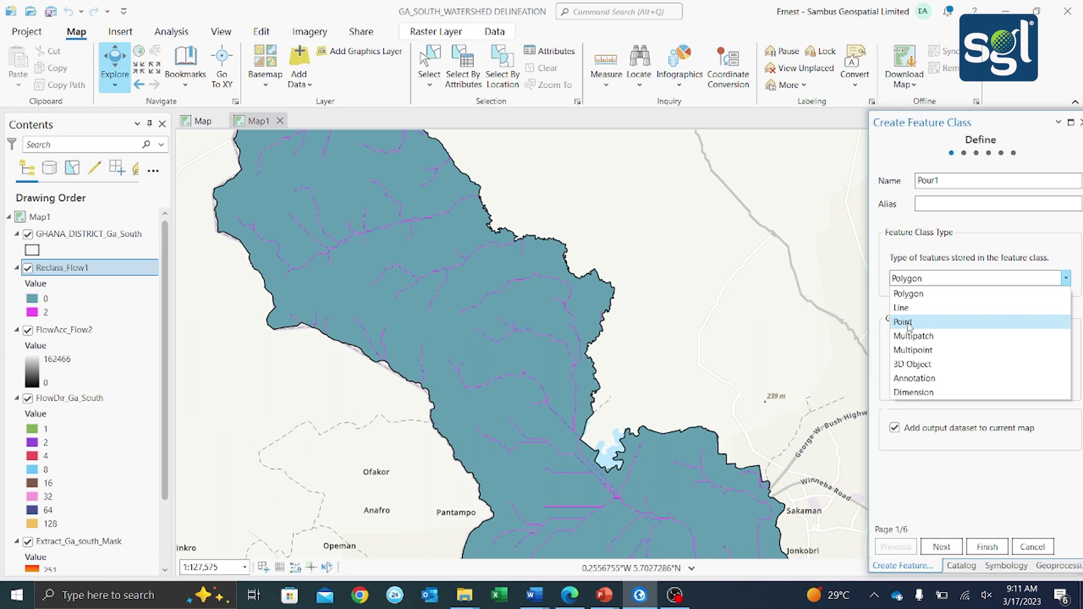
click(910, 327)
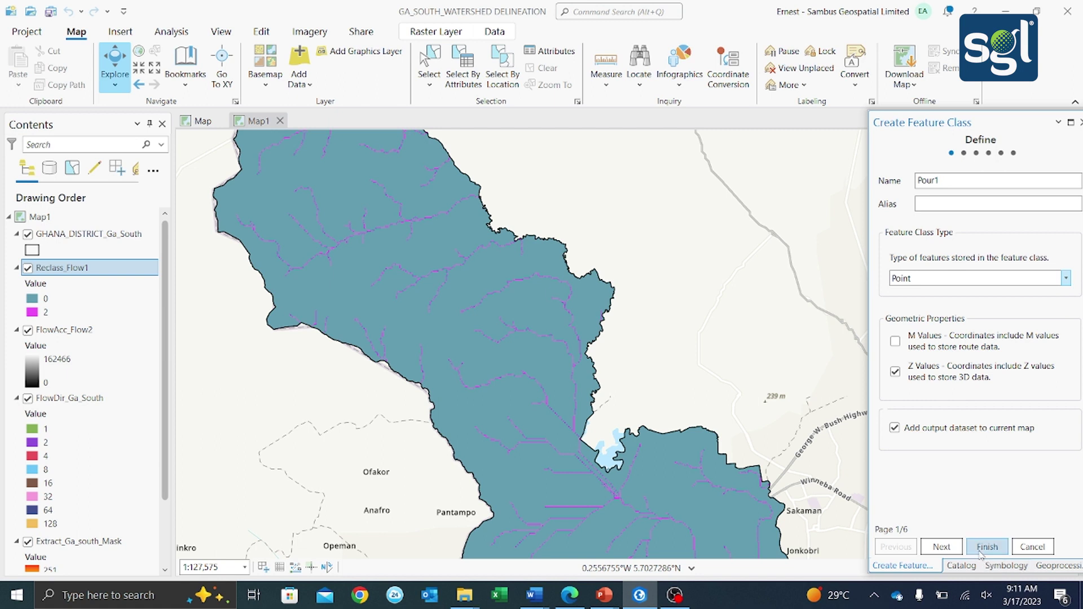
click(953, 550)
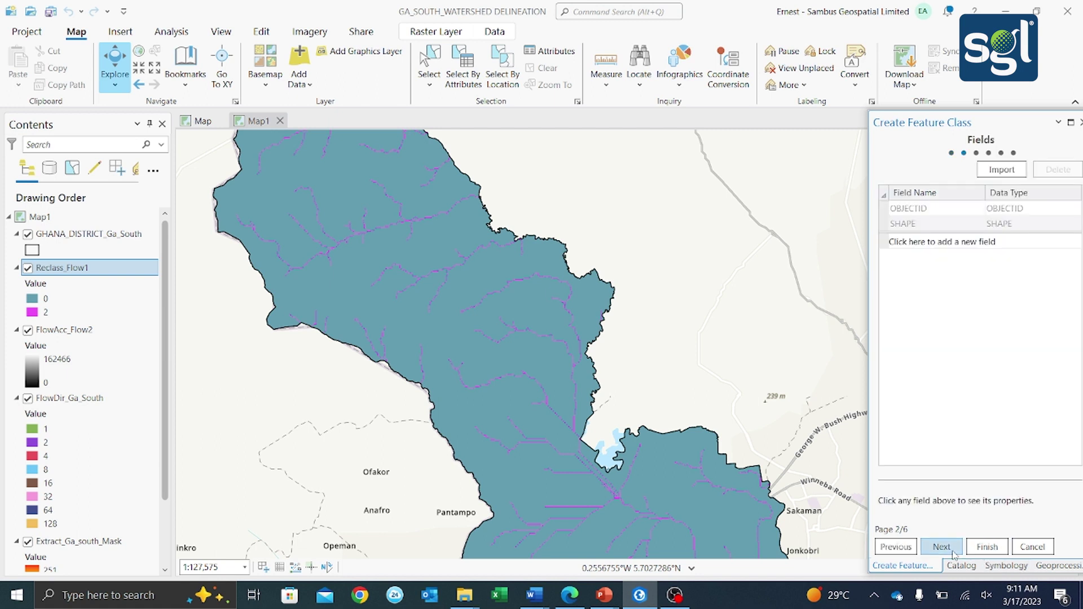
Step: Keep the default fields, WGS 1984 coordinate system, tolerance and resolution, and finish creating the Pour1 feature class
click(951, 546)
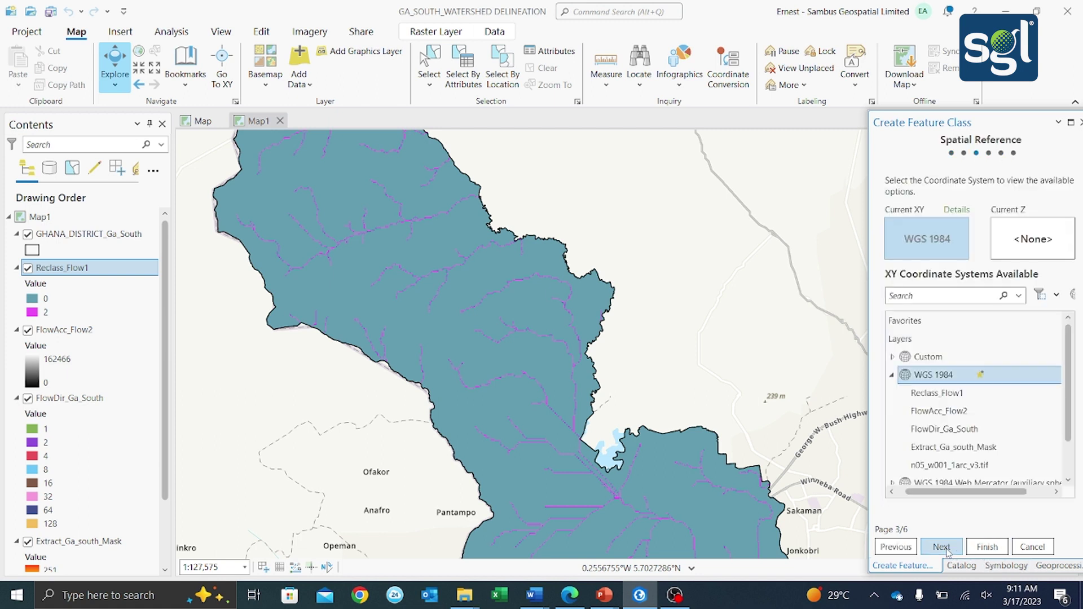
click(948, 548)
click(948, 548)
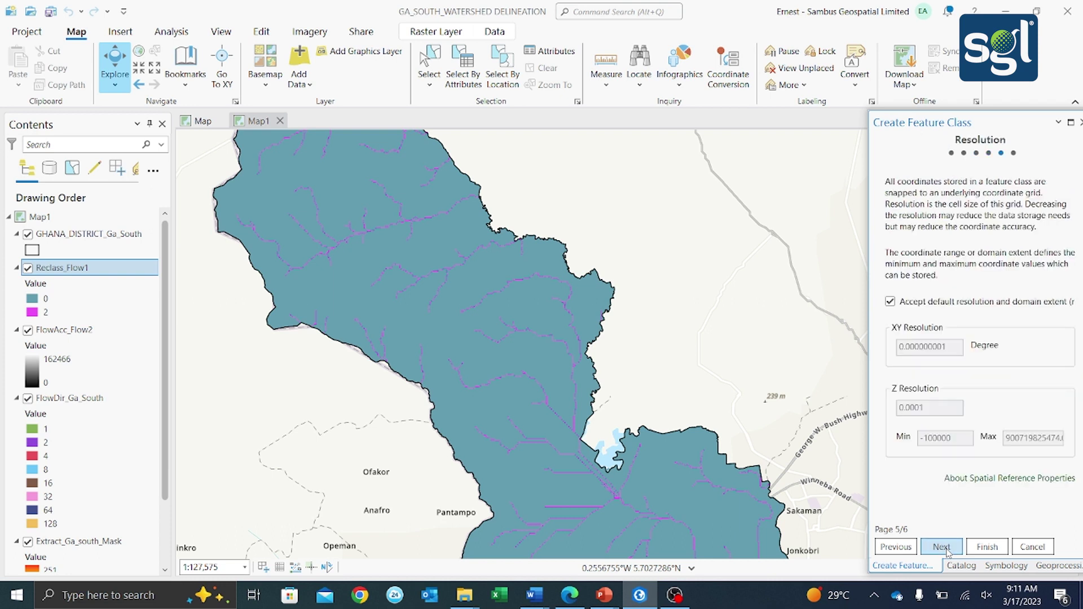
click(948, 548)
click(989, 547)
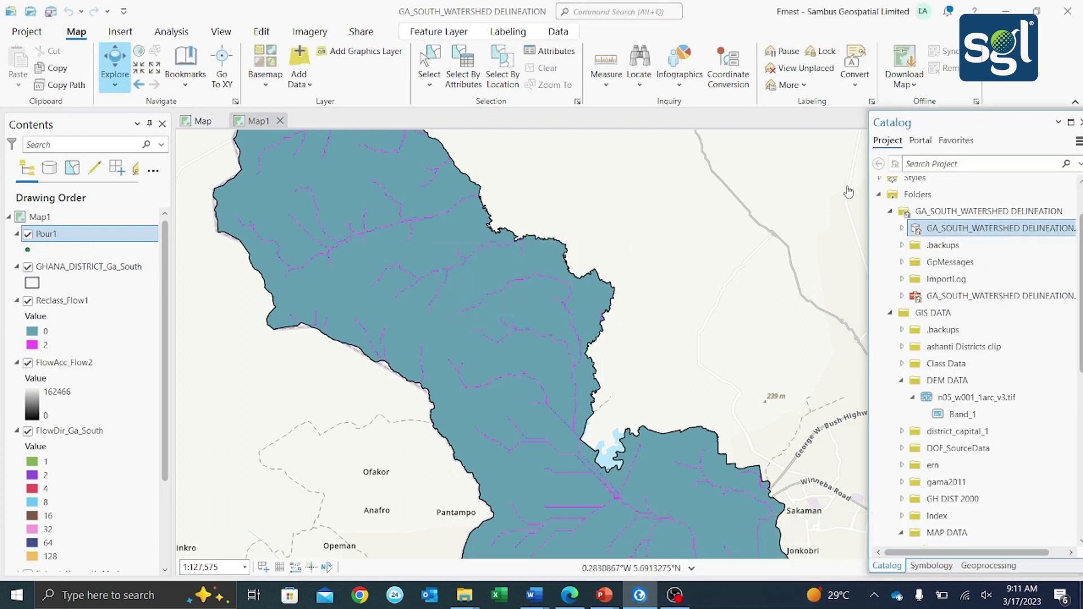
drag(1022, 122, 1014, 101)
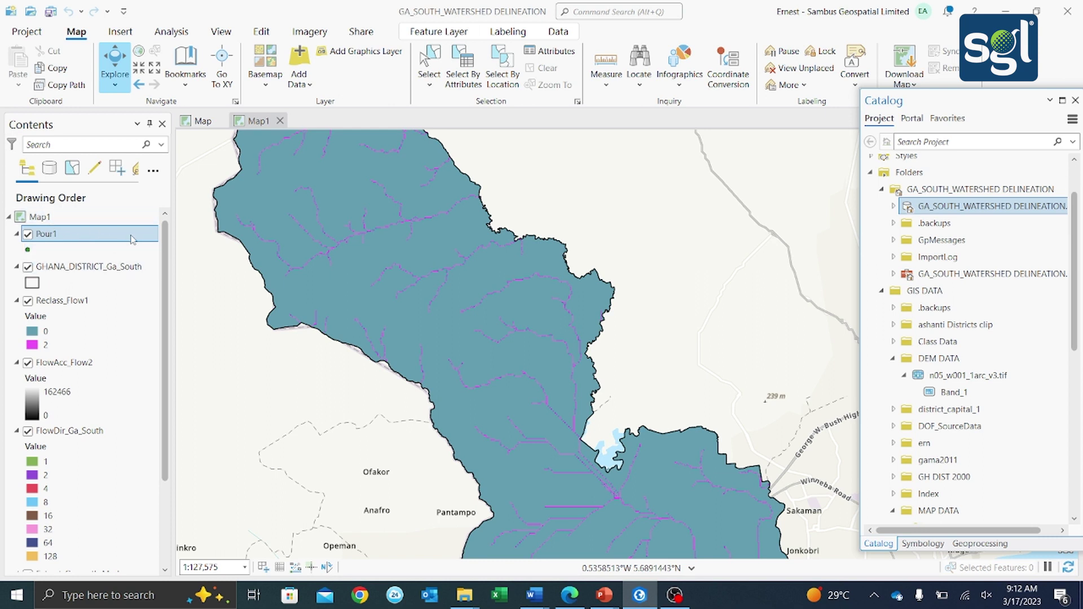
Step: Start creating features in the Pour1 layer with the Point tool of its template
click(84, 236)
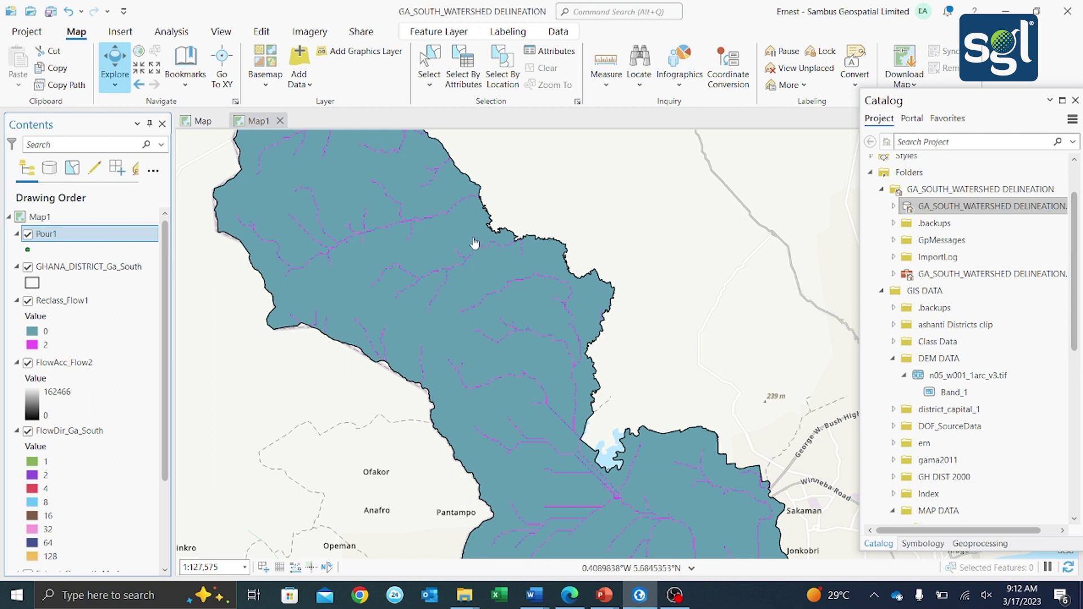
scroll(483, 252, down, 2)
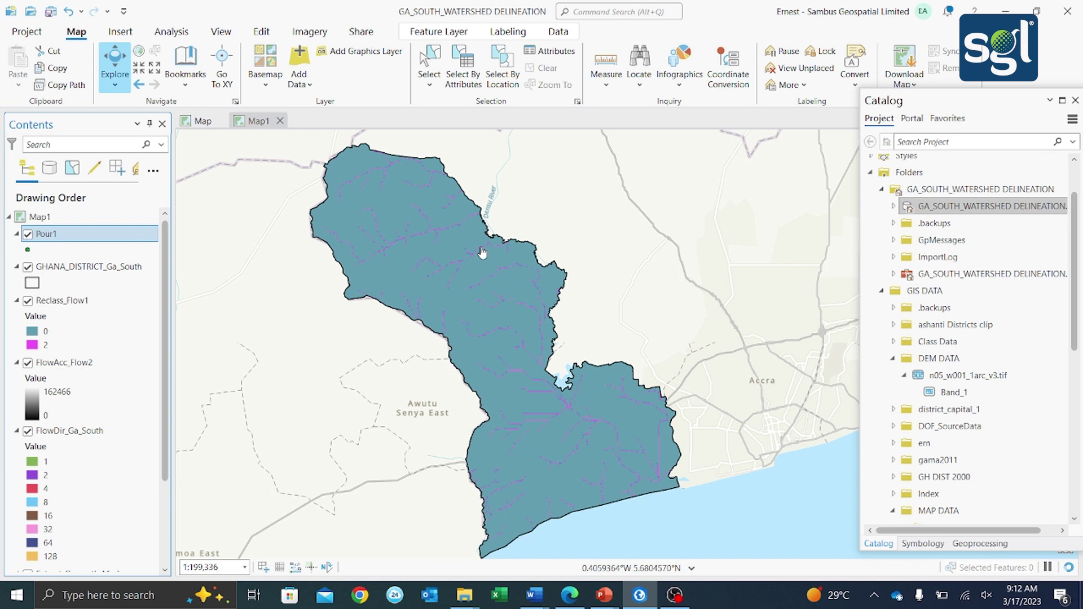
scroll(483, 252, up, 2)
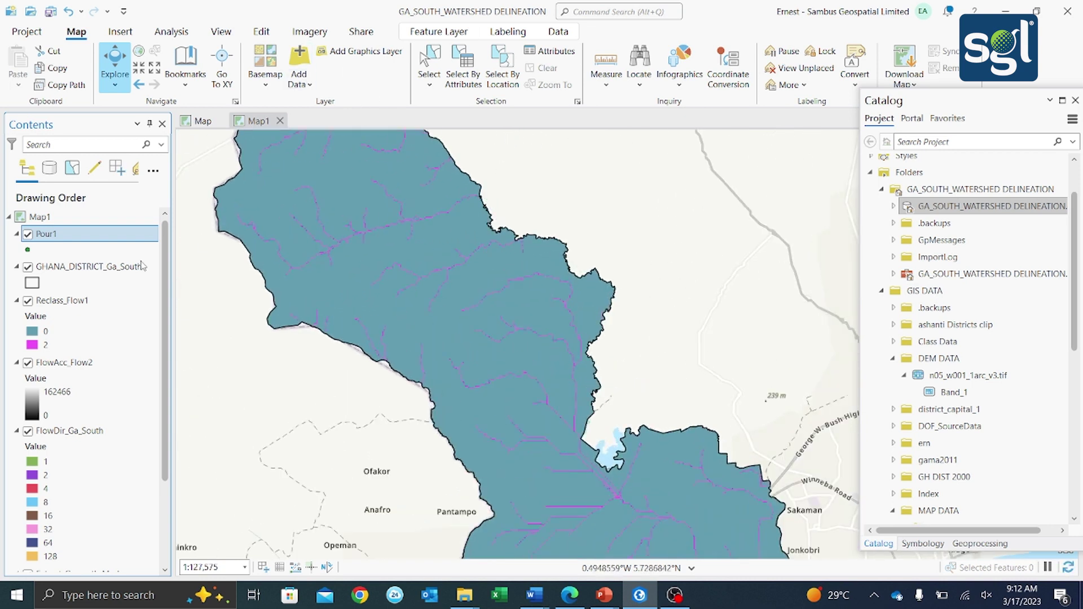
click(55, 237)
click(266, 32)
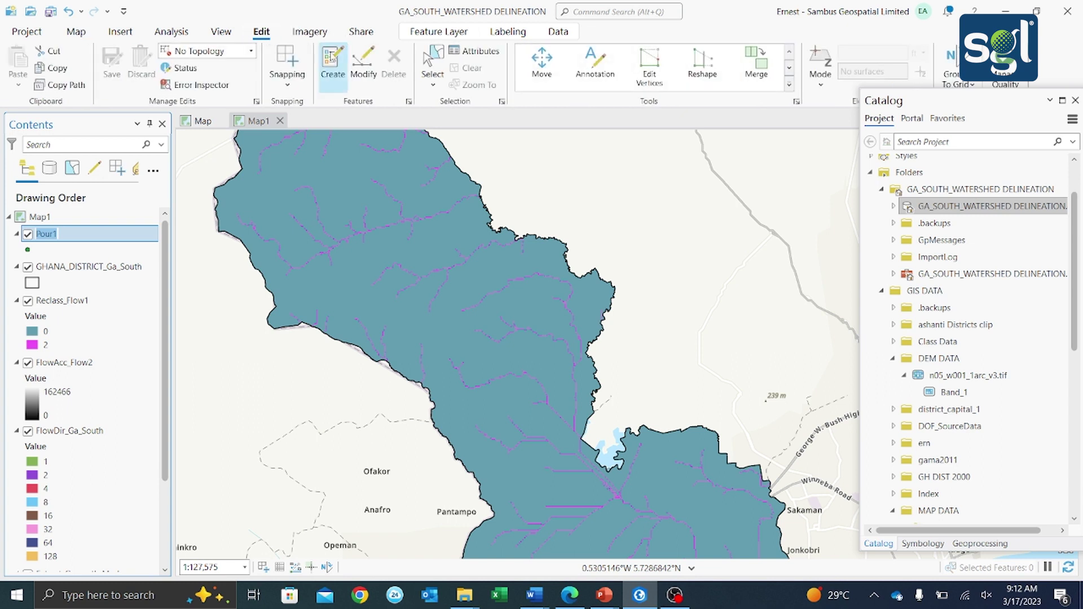
click(334, 60)
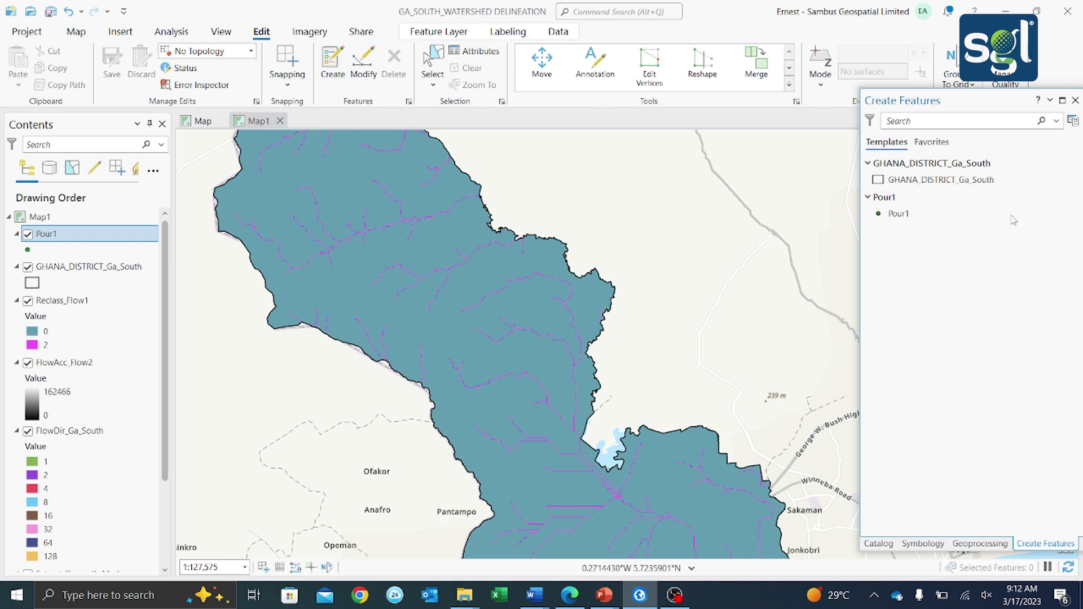
click(906, 217)
click(894, 220)
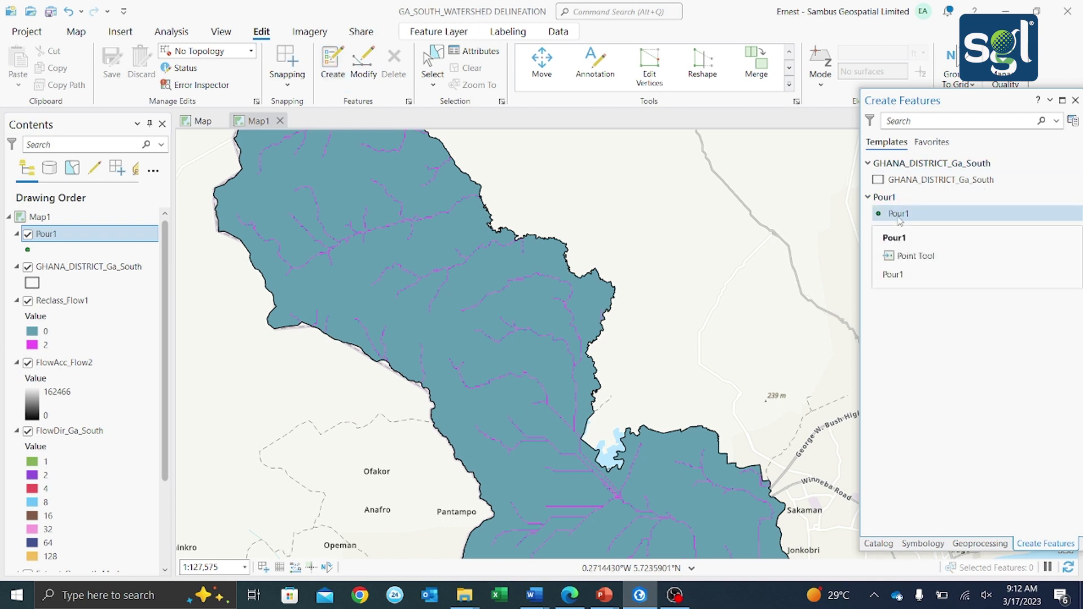
click(900, 217)
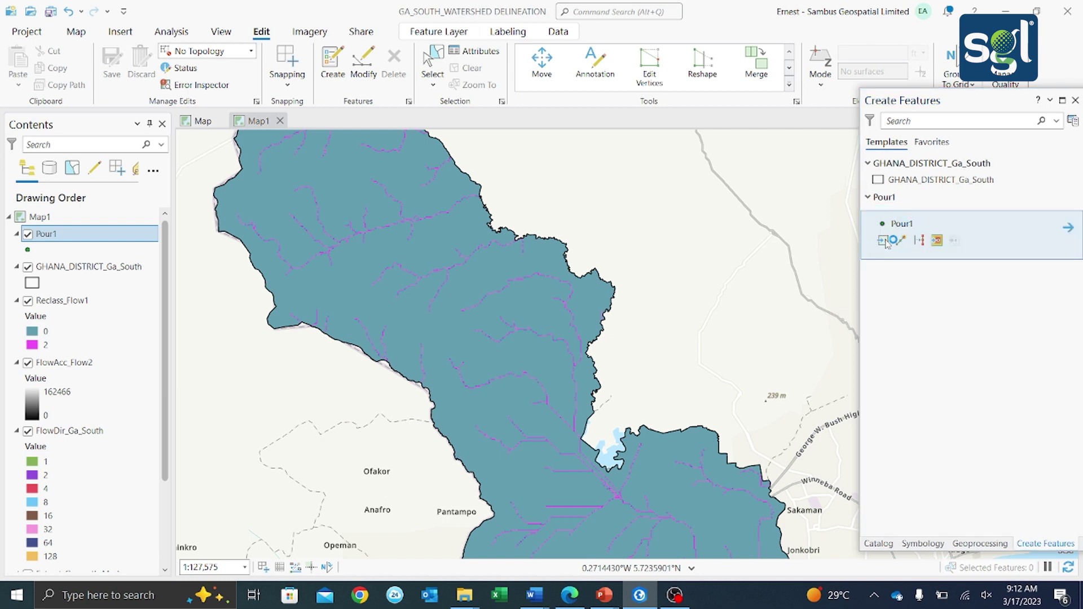
click(887, 242)
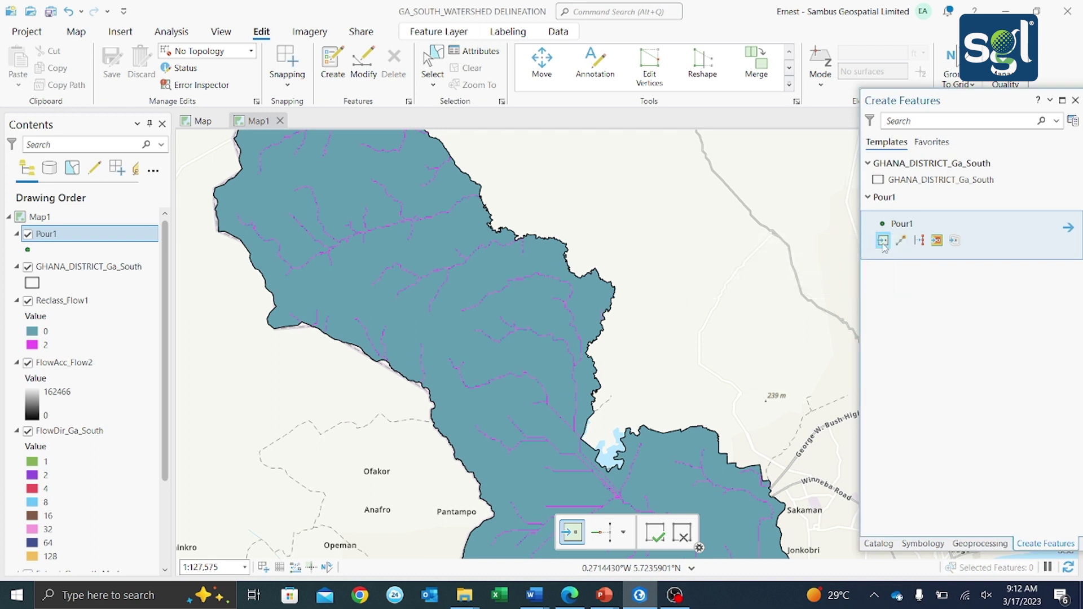
click(729, 389)
click(707, 451)
click(94, 11)
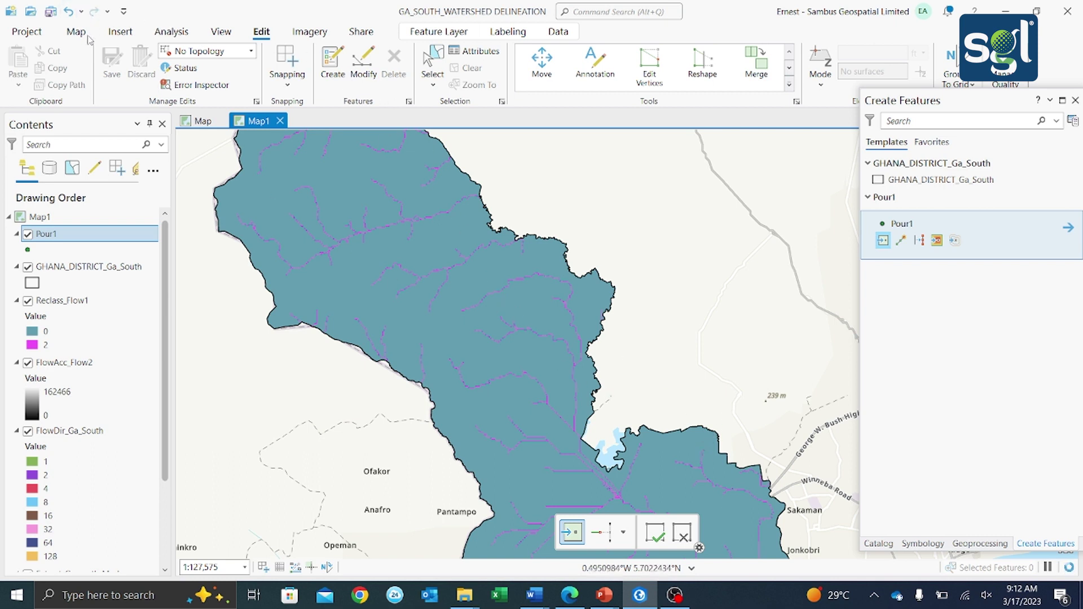
Step: Place a Pour1 point on the main stream cell just downstream of the confluence southeast of the lake
scroll(411, 339, down, 2)
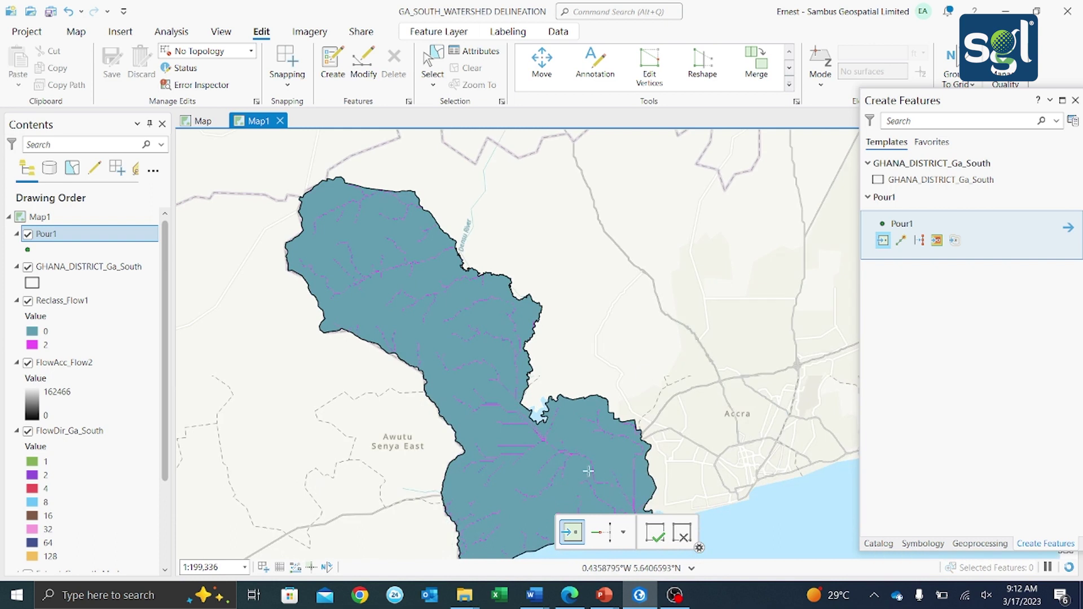
scroll(579, 465, up, 1)
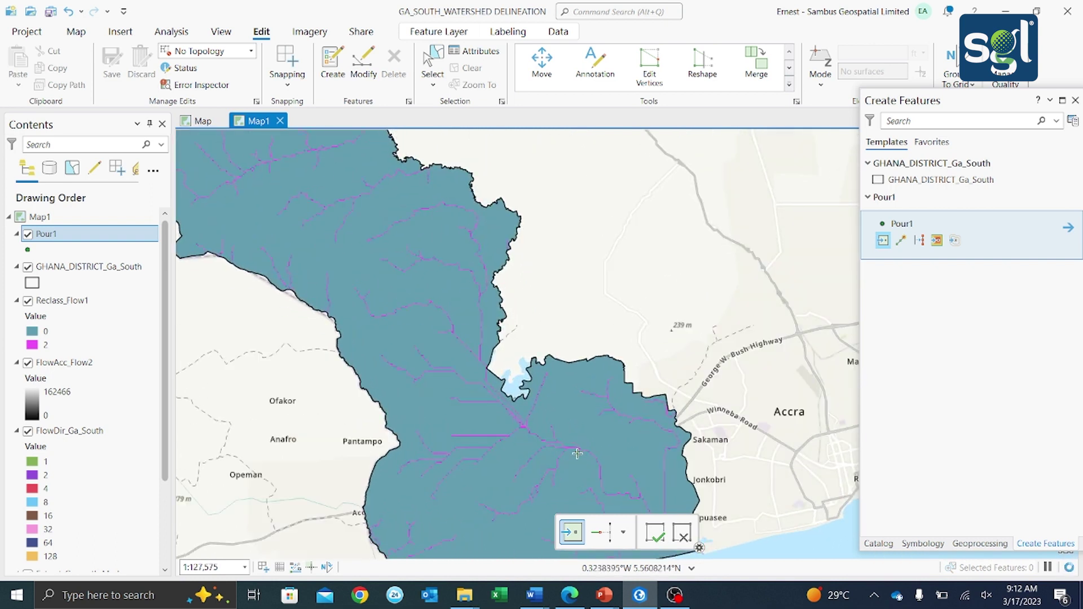
scroll(576, 454, up, 1)
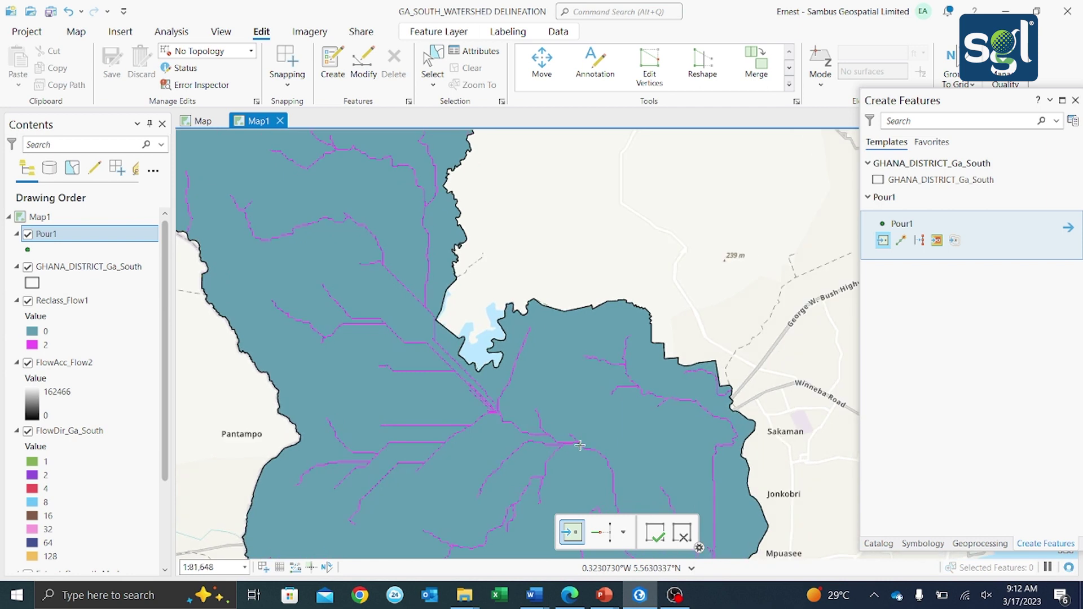
scroll(580, 445, up, 2)
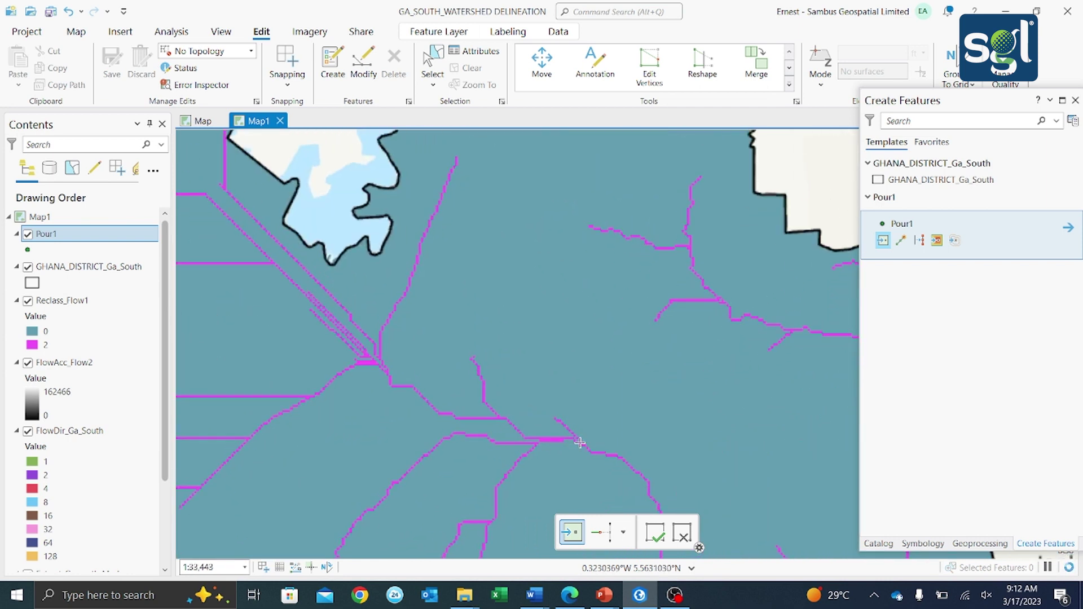
scroll(579, 442, up, 2)
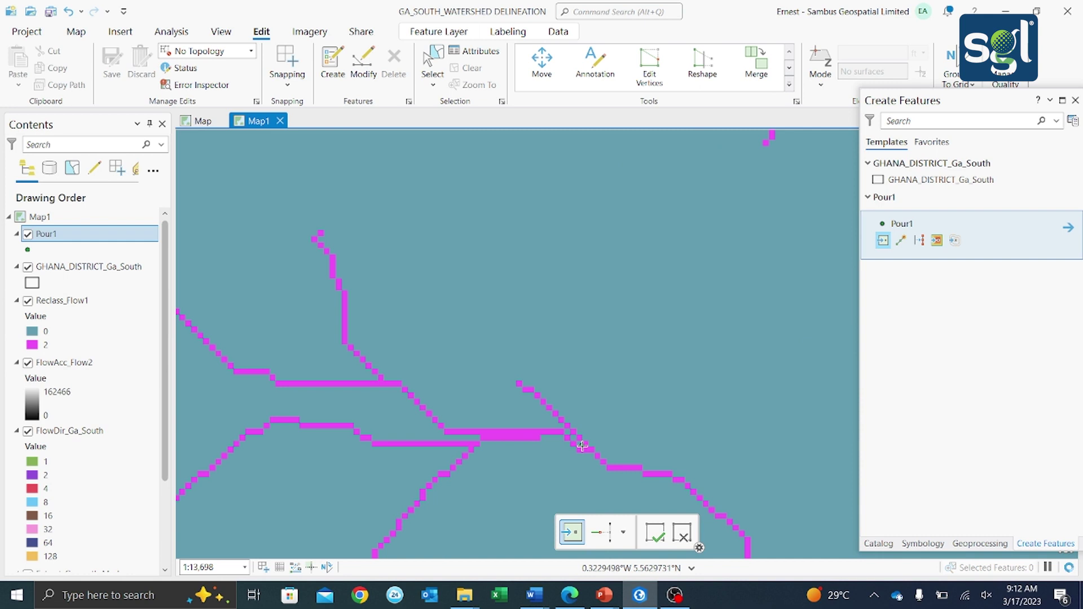
scroll(582, 446, up, 1)
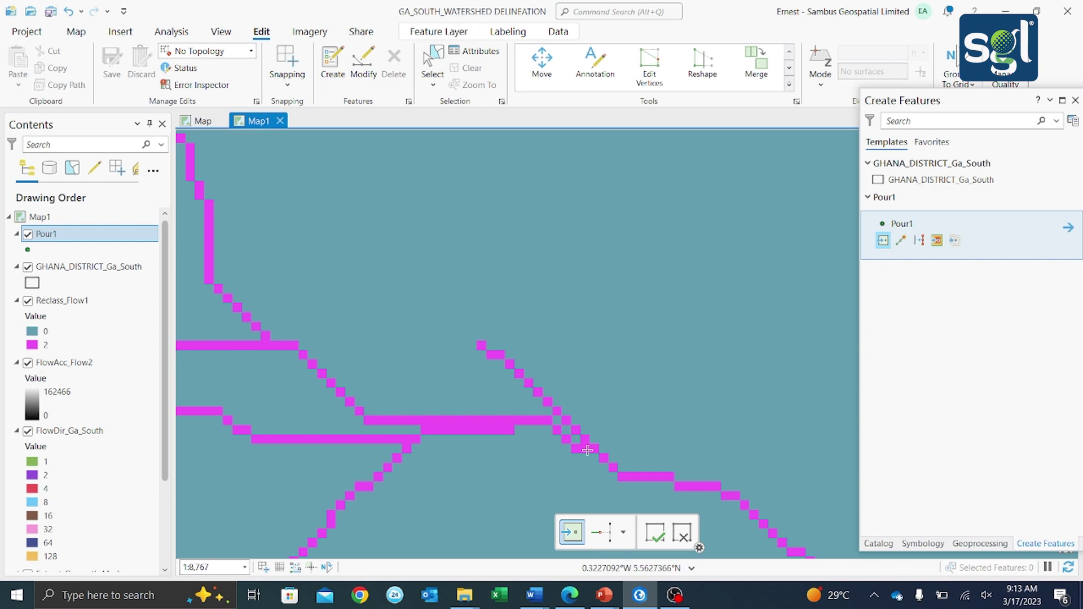
click(579, 452)
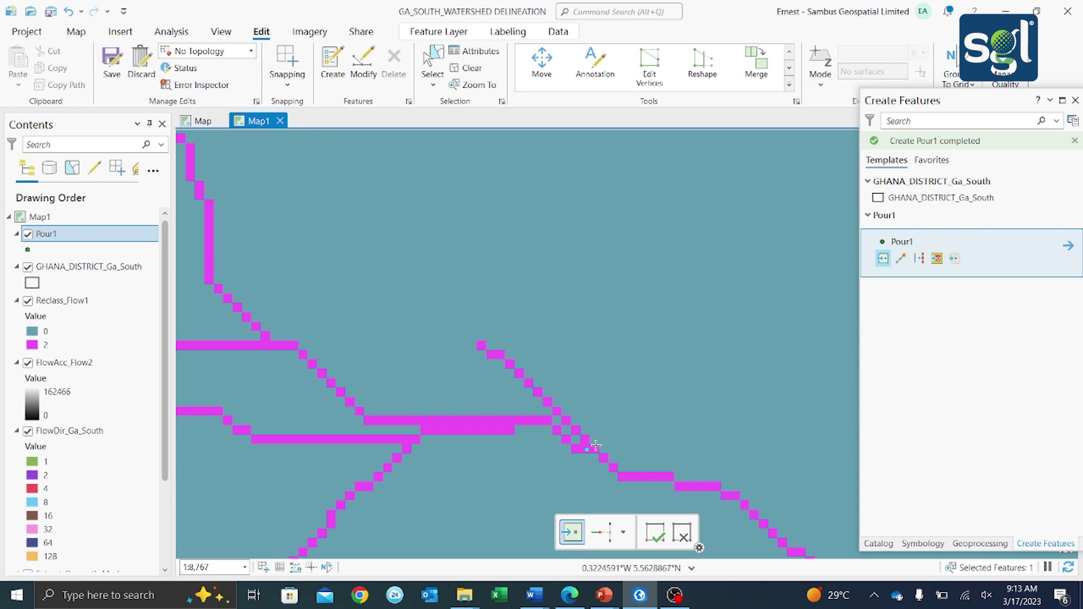
Step: Finish the pour point sketch and save the edits
scroll(589, 452, down, 3)
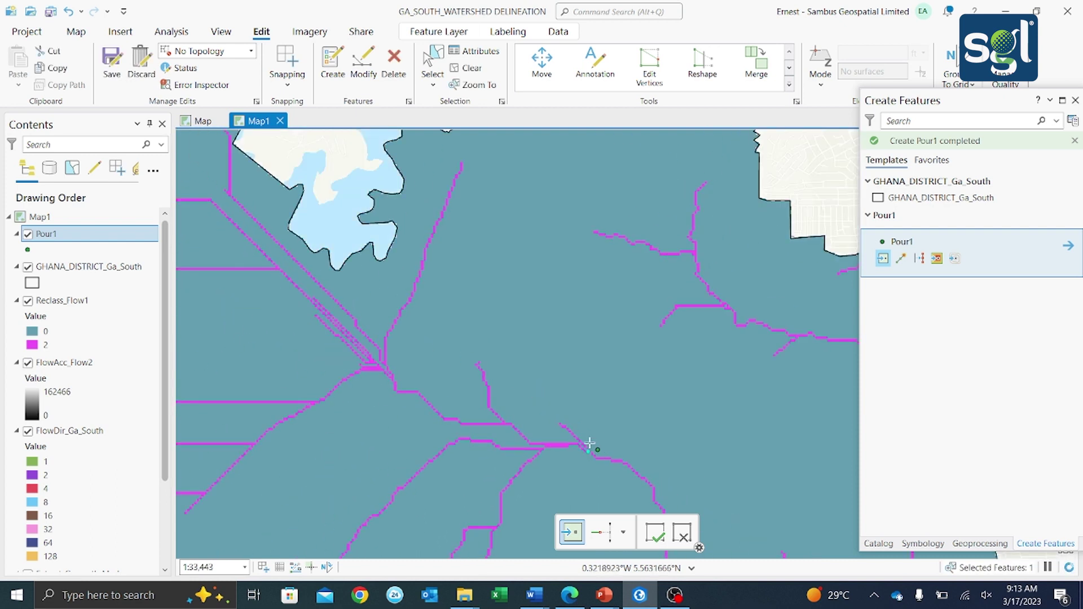
click(654, 532)
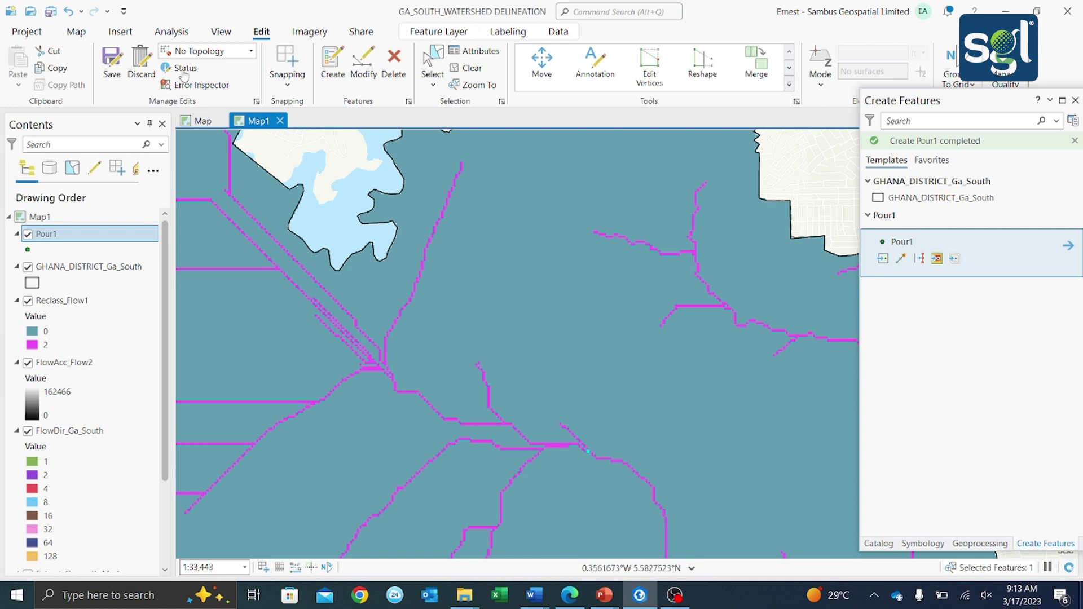
click(109, 64)
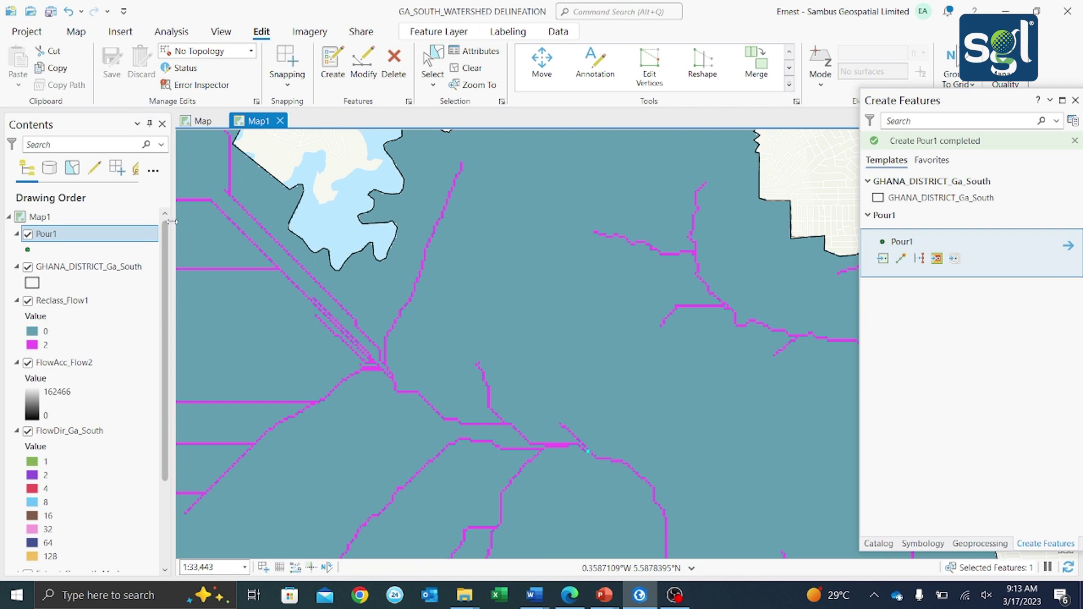
Step: Examine the pour point's position relative to the upstream tributaries and the whole Ga South district
scroll(689, 315, down, 4)
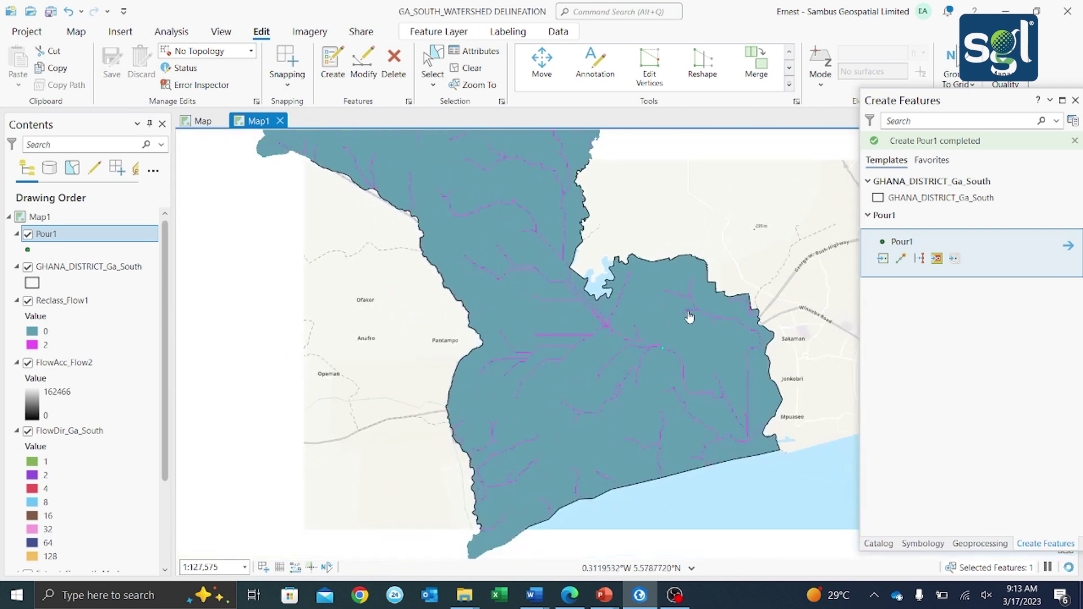
click(663, 348)
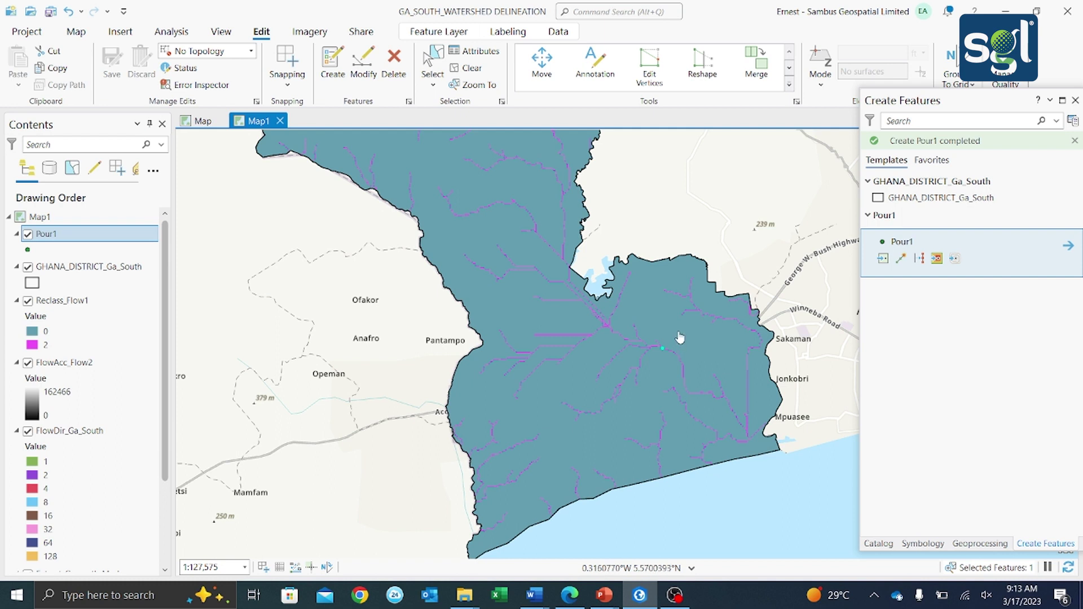
drag(679, 338, 665, 382)
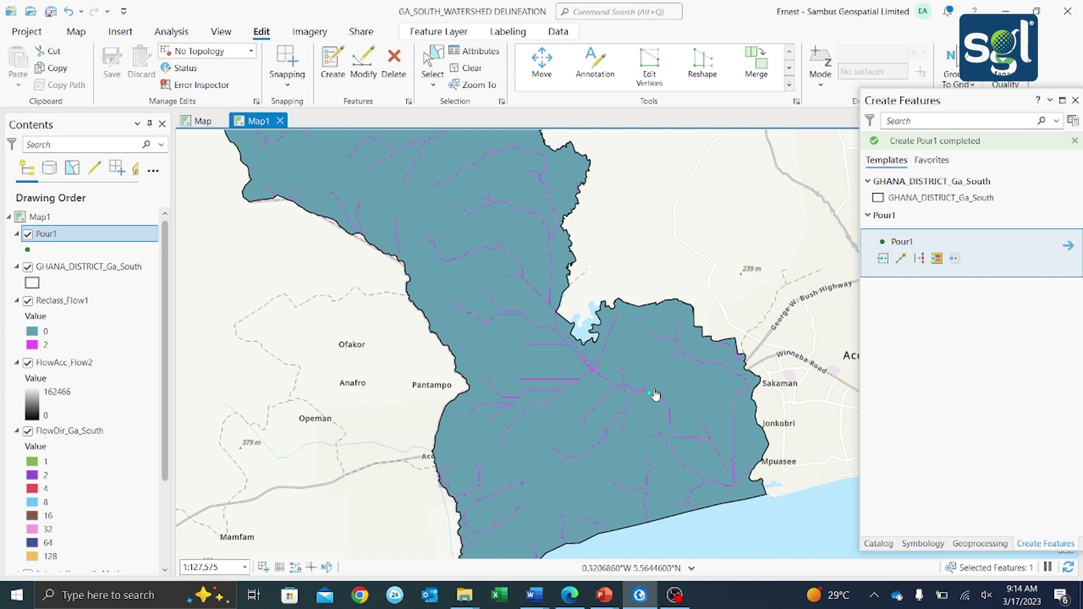
scroll(654, 395, up, 2)
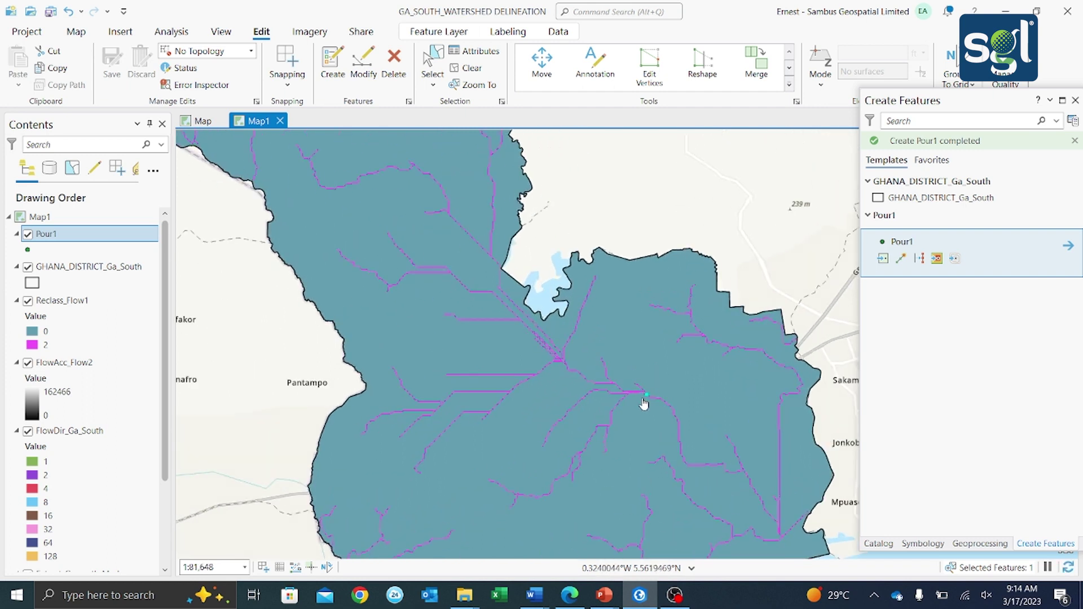
scroll(643, 403, down, 3)
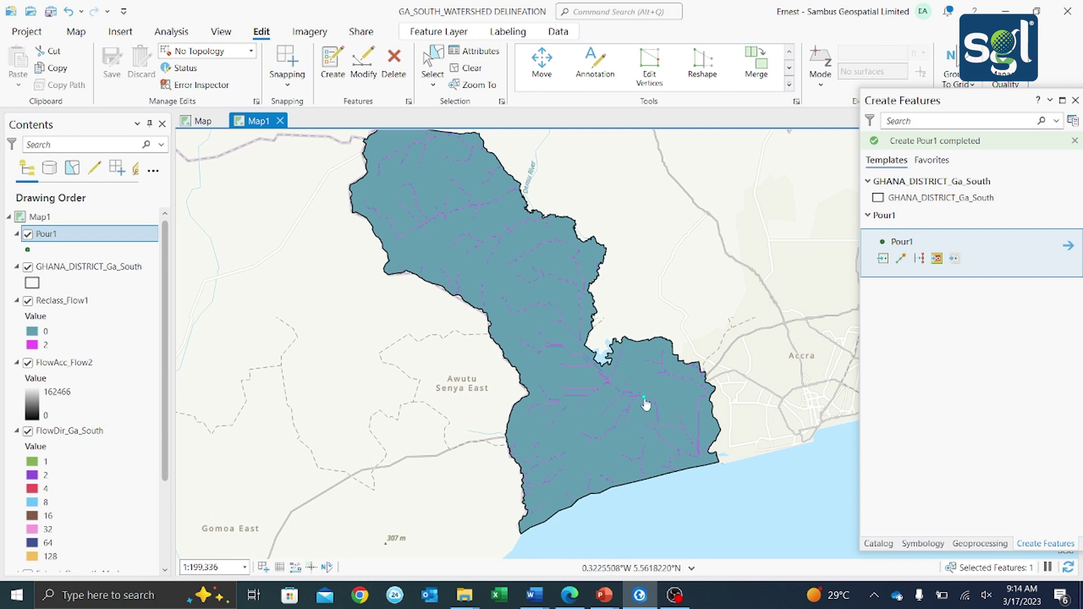
drag(640, 247, 632, 271)
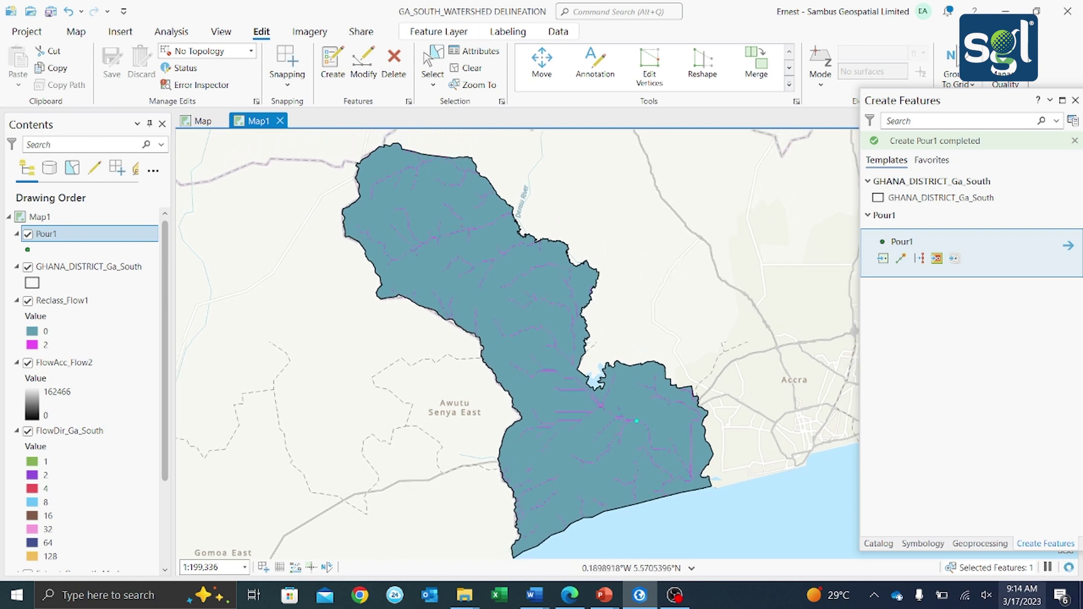
Step: Find and open the Spatial Analyst Watershed tool and use FlowDir_Ga_South as its input D8 flow direction raster
click(957, 545)
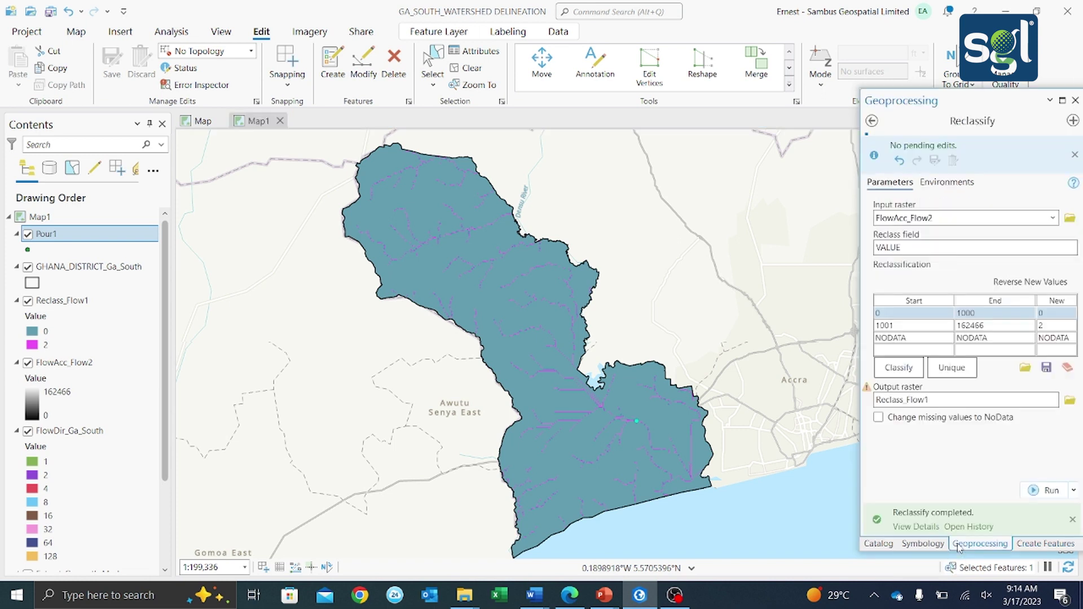
click(872, 121)
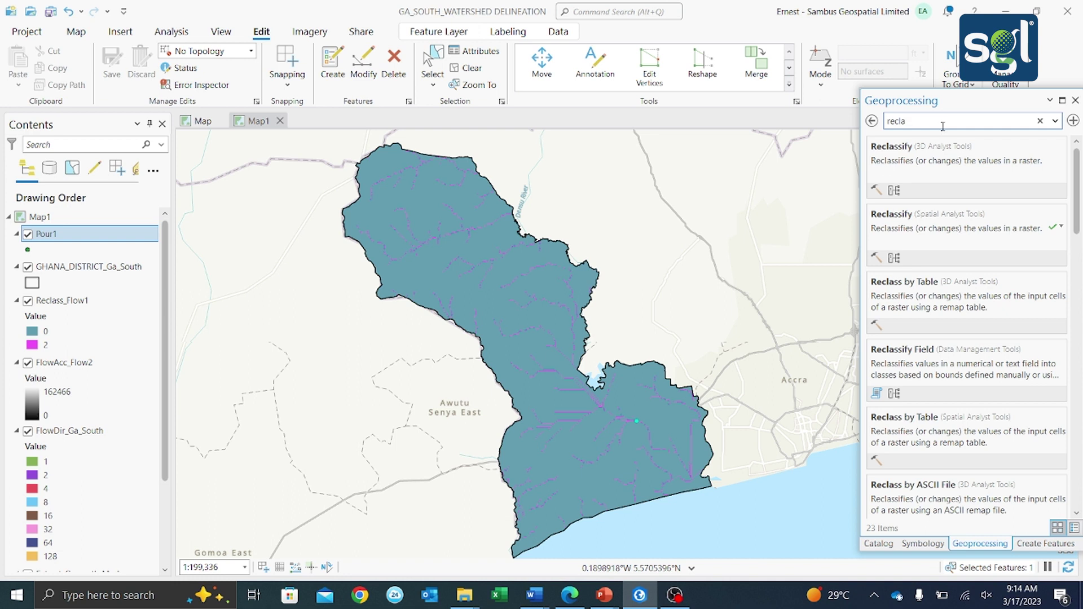
key(BackSpace)
text(watershed)
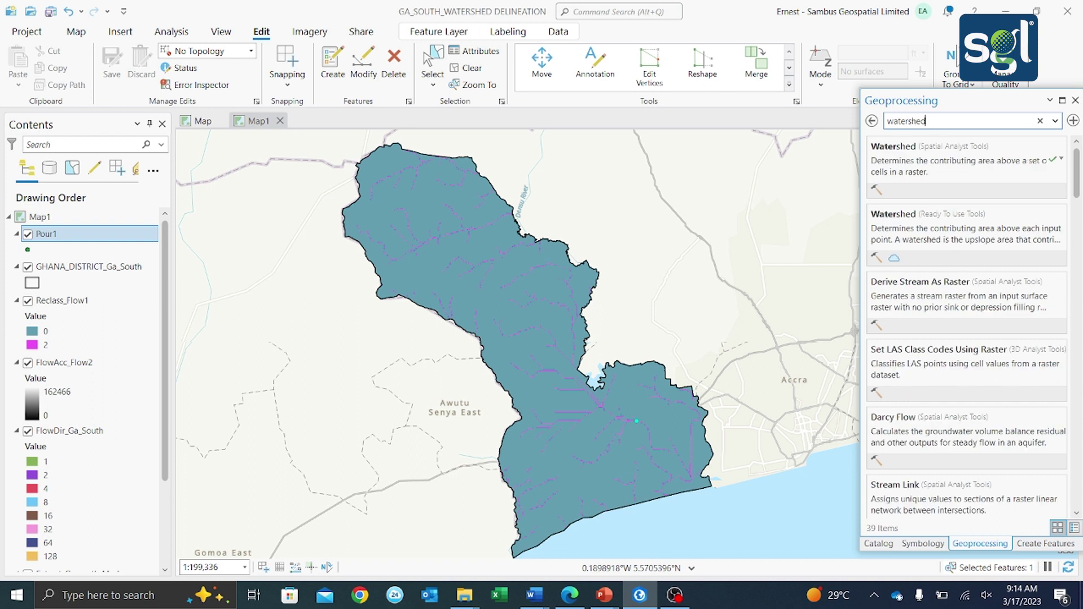
click(889, 150)
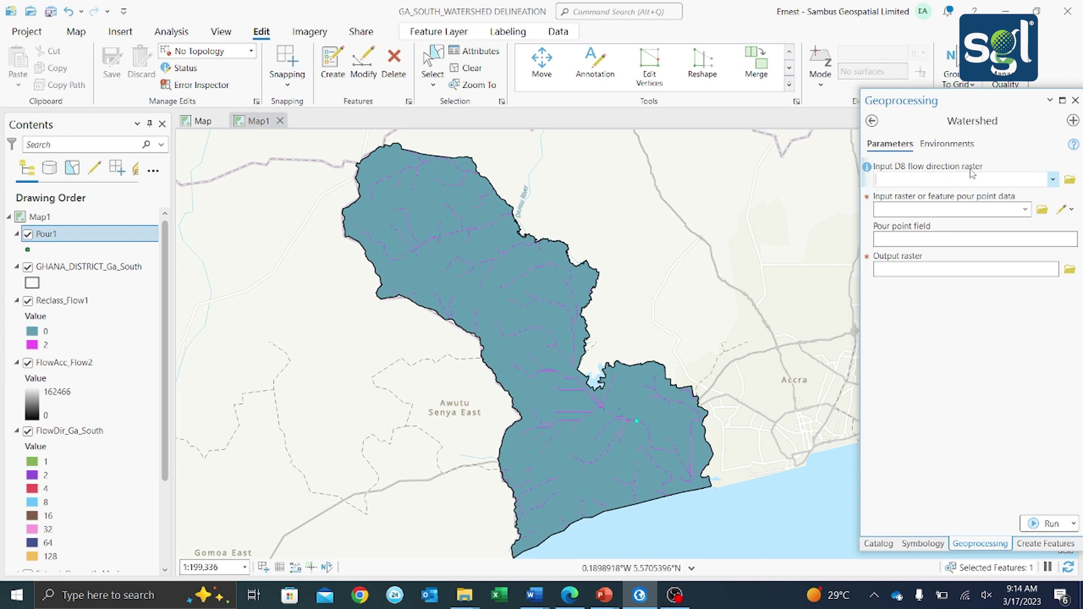
click(1052, 180)
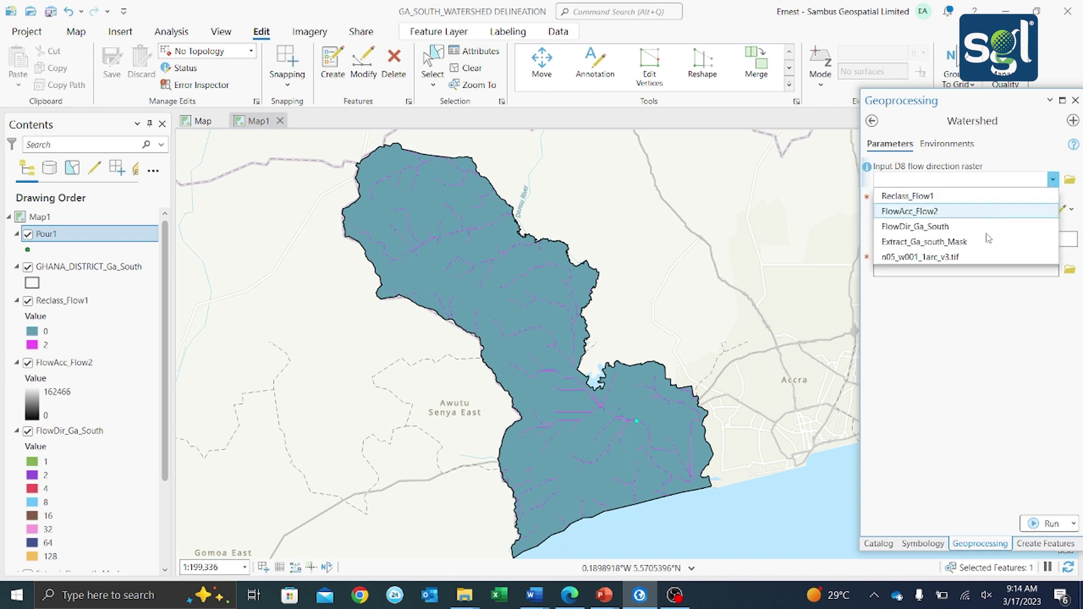
click(906, 227)
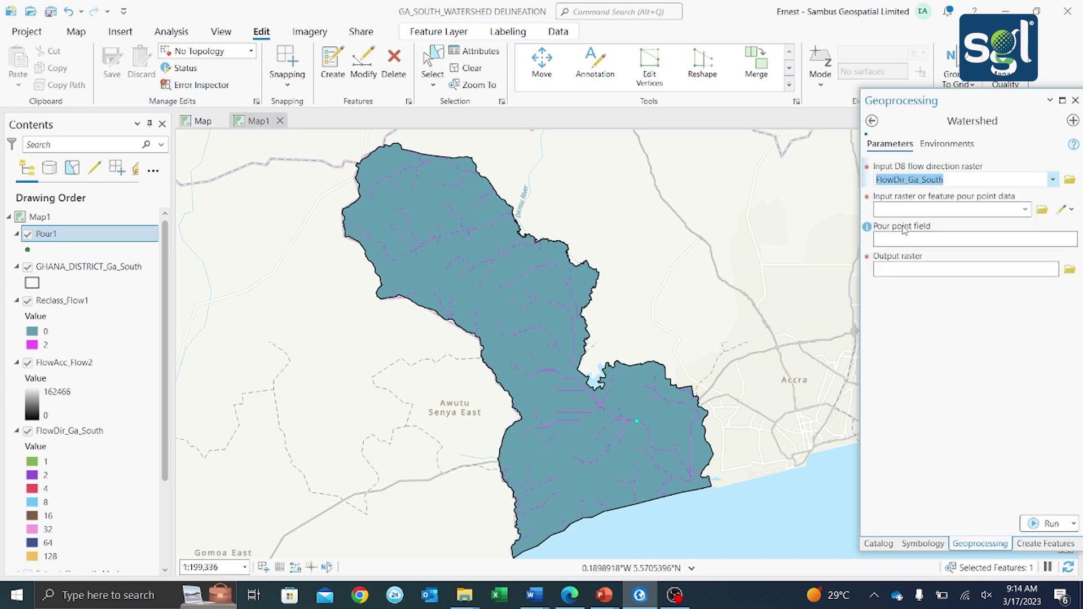
Step: Run the Watershed tool with Pour1 as the pour point data, OBJECTID as the pour point field and Watersh_Flow1 as the output raster
click(1023, 210)
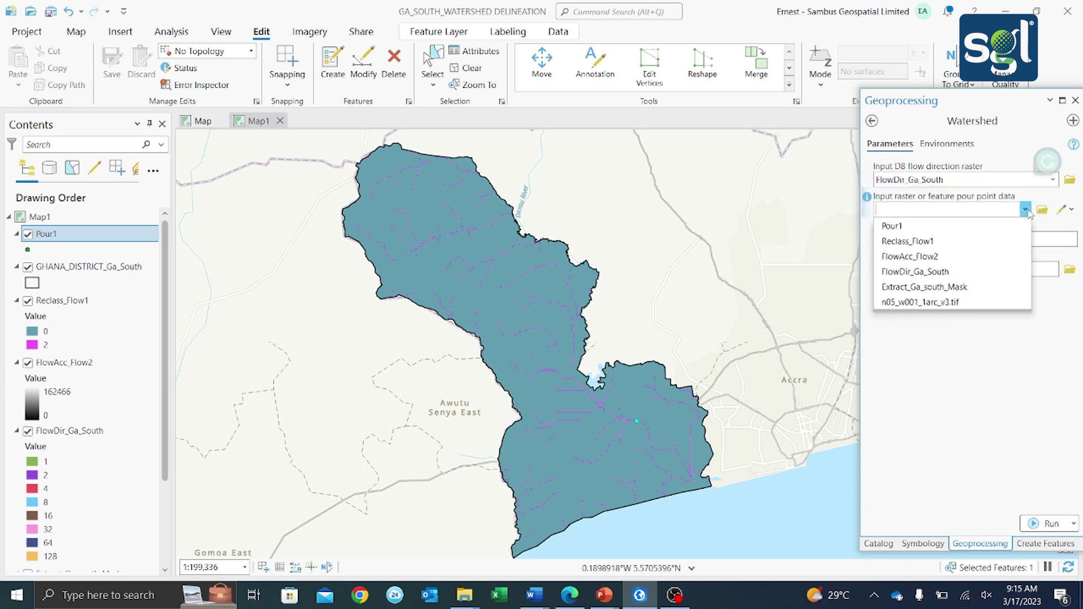
click(909, 228)
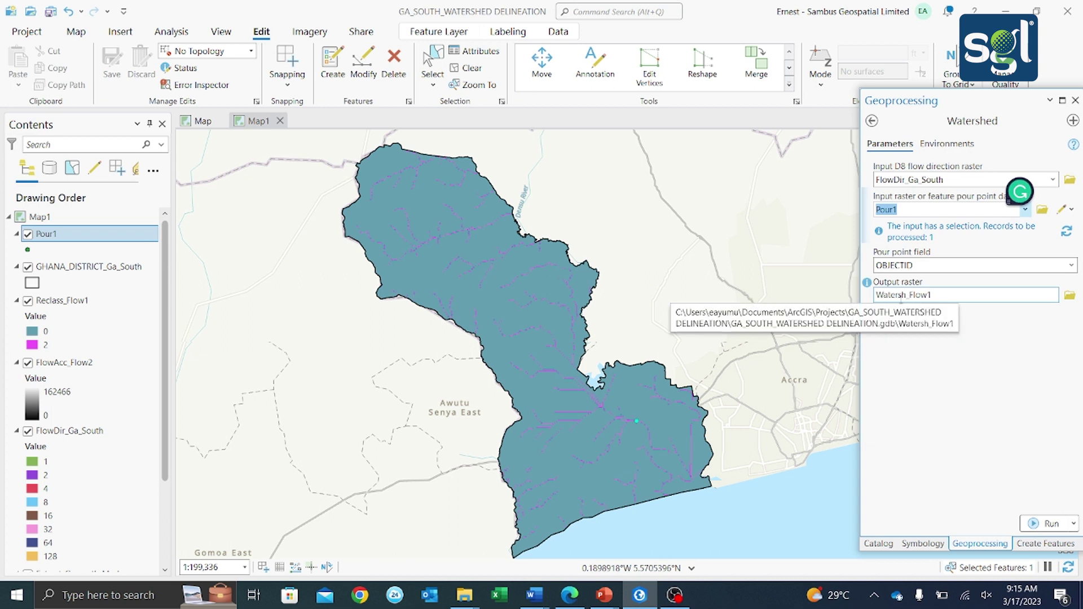
click(1034, 525)
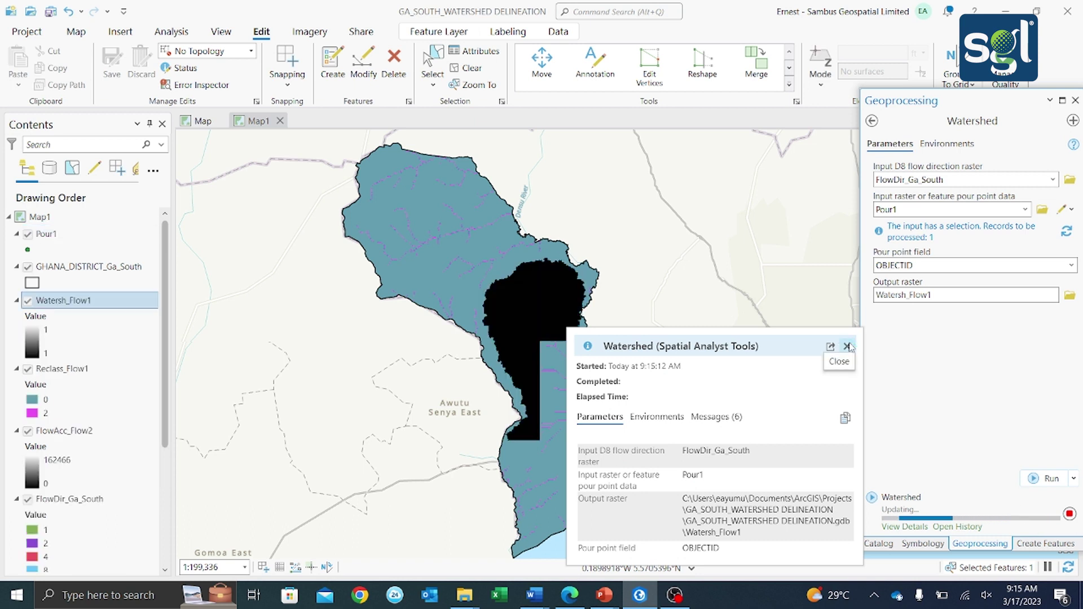
click(847, 347)
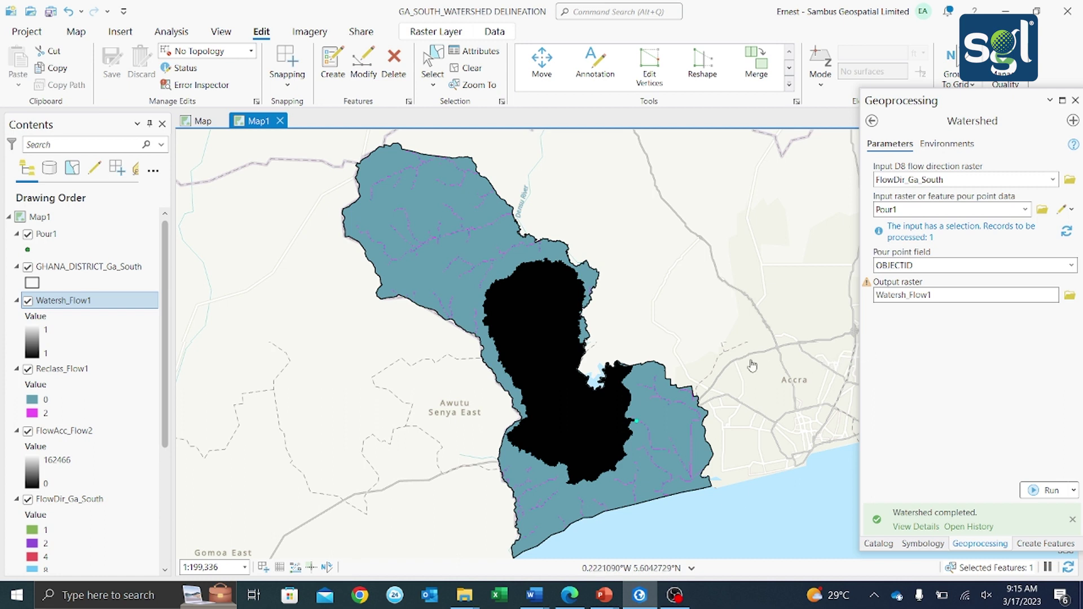
Step: Examine where the edge of the black watershed raster meets the pour point on the stream line
scroll(609, 352, up, 1)
scroll(610, 353, up, 2)
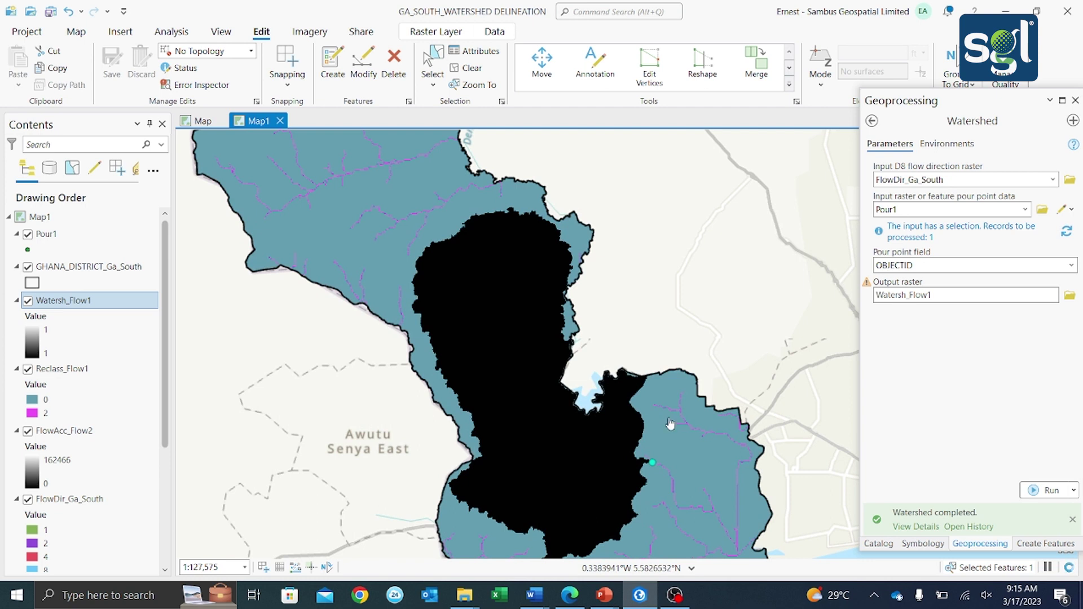
drag(692, 413, 694, 338)
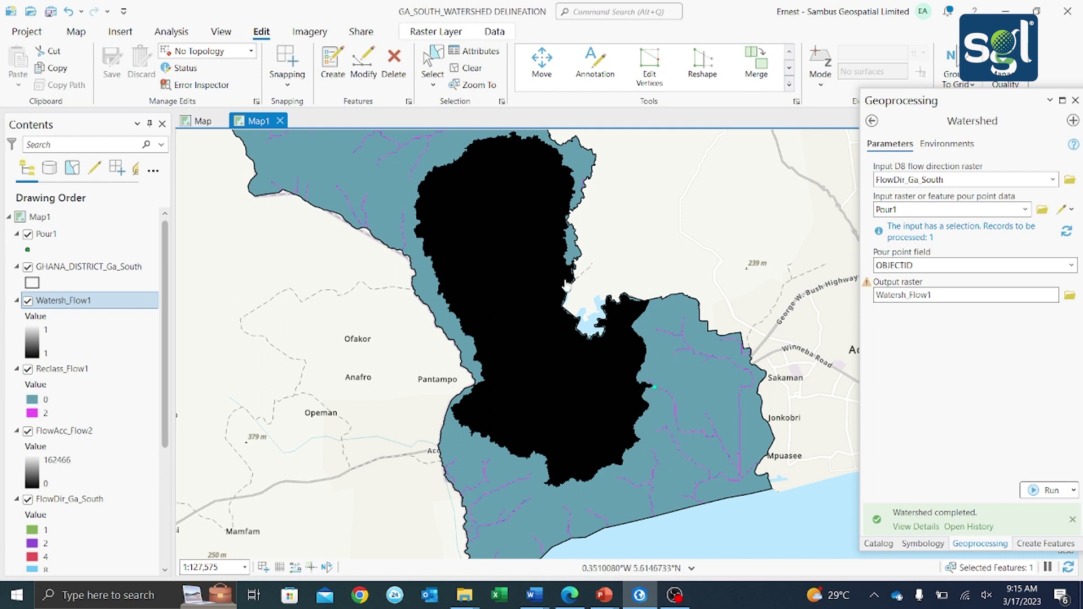
scroll(518, 335, up, 1)
scroll(518, 335, down, 1)
scroll(661, 390, up, 2)
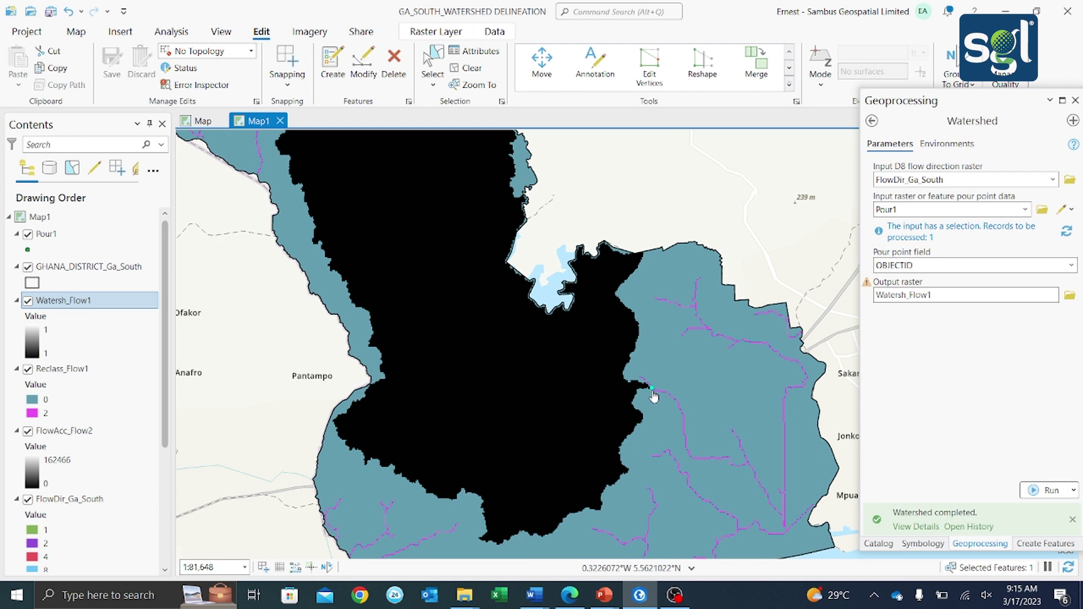
scroll(654, 393, up, 3)
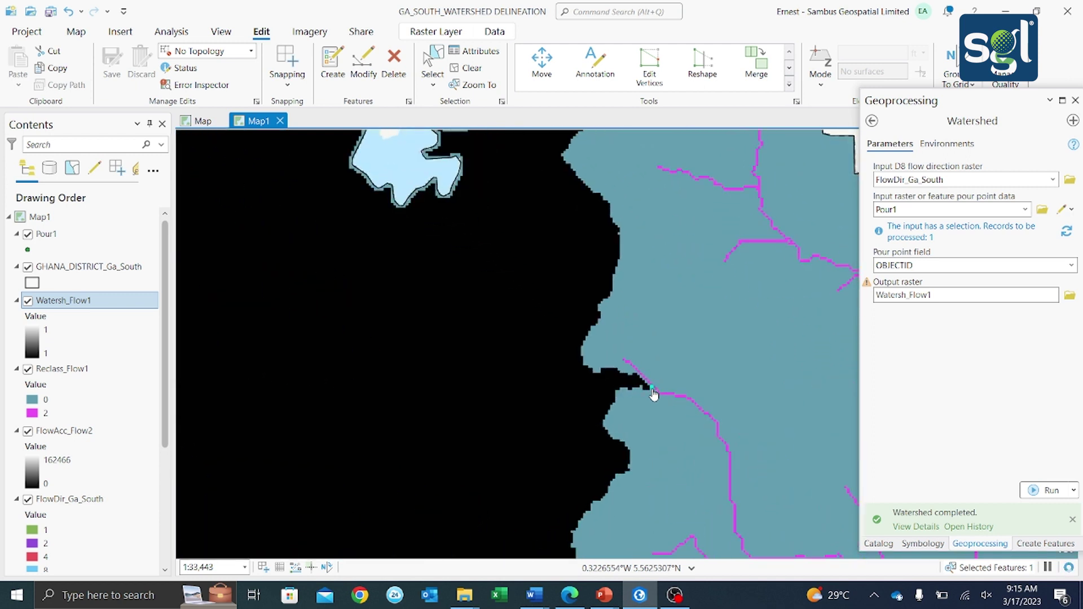
scroll(654, 394, up, 1)
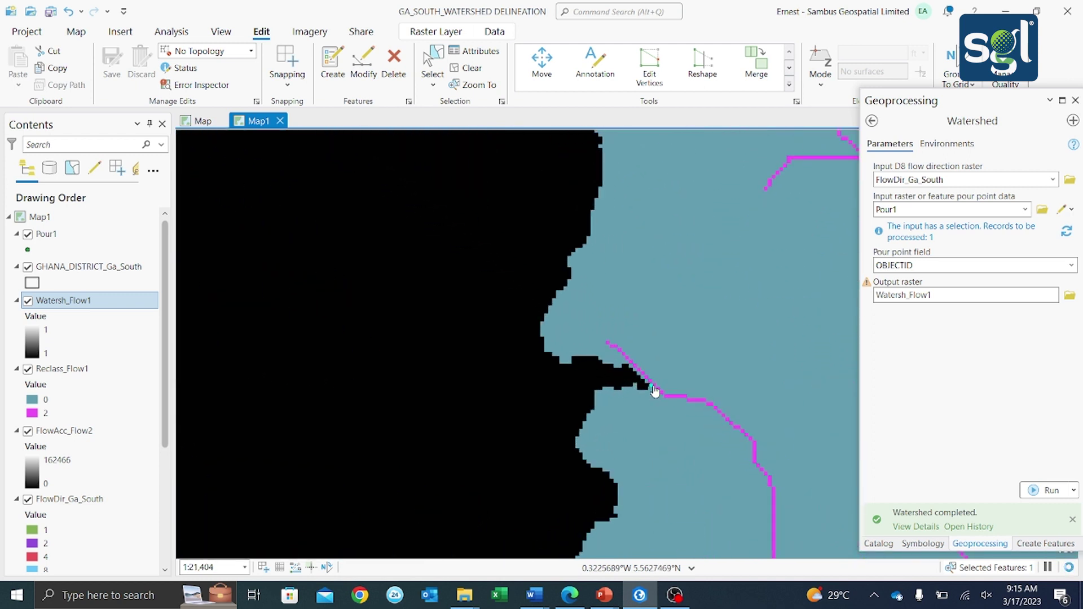
scroll(653, 390, down, 4)
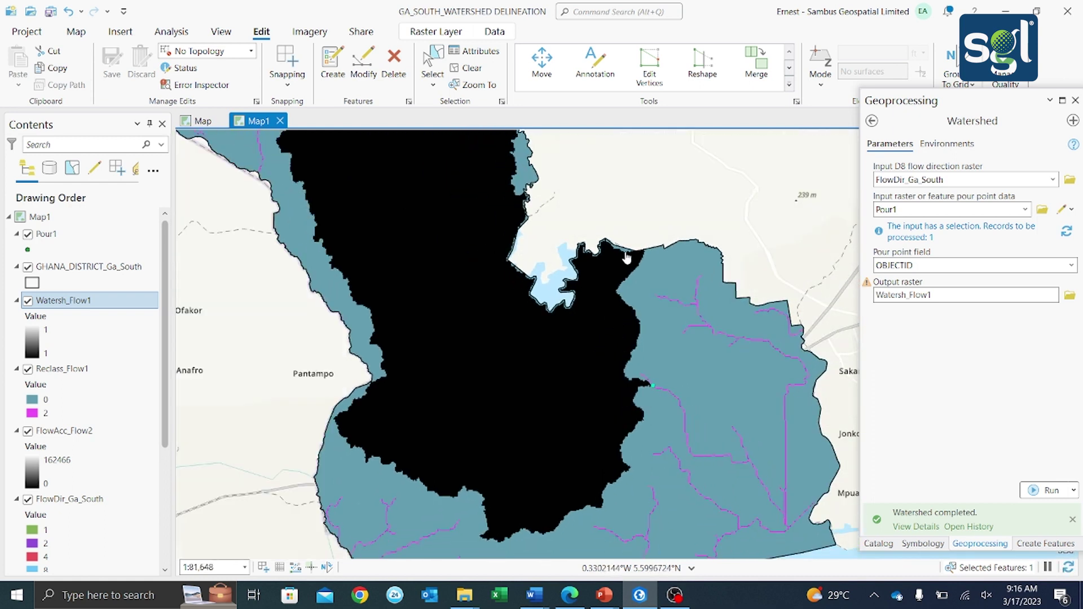
Step: Compare the full extent of the delineated watershed with the pour point, the lake and the surrounding Ga South district
scroll(443, 355, down, 3)
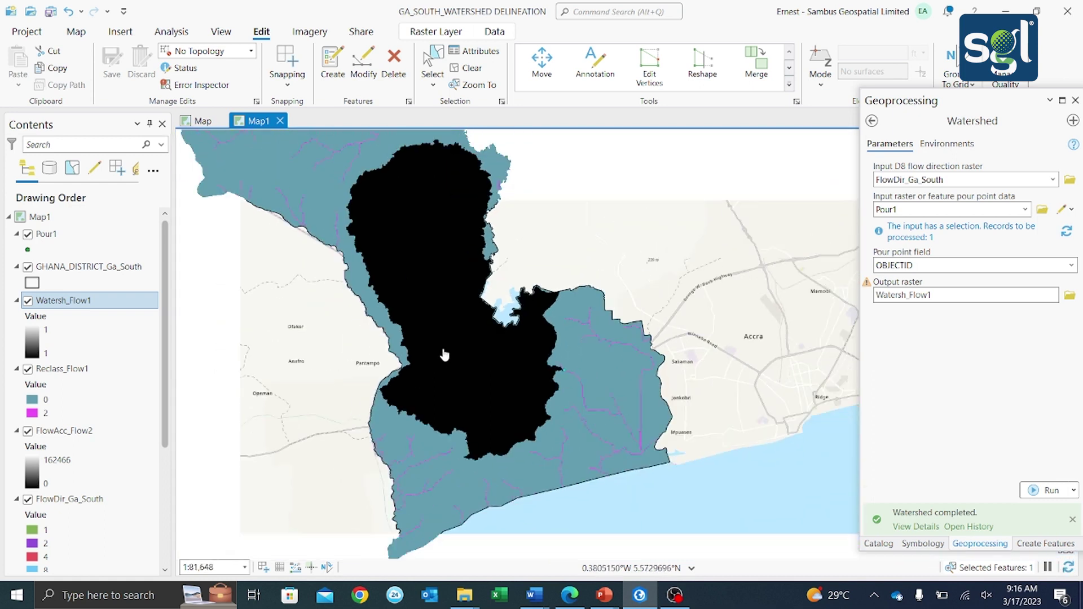
scroll(439, 276, up, 3)
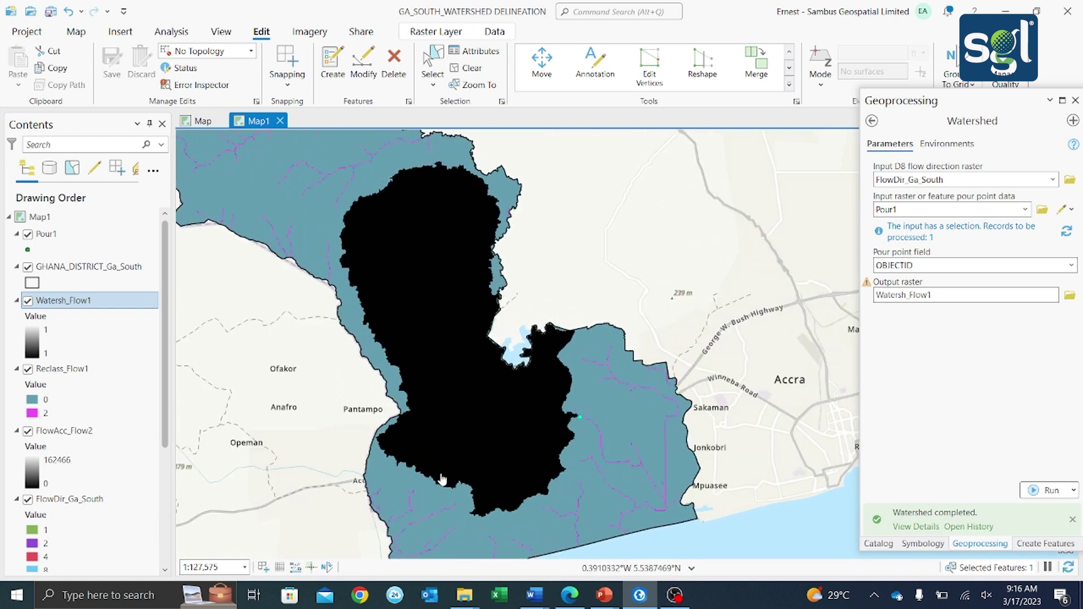
scroll(590, 424, up, 1)
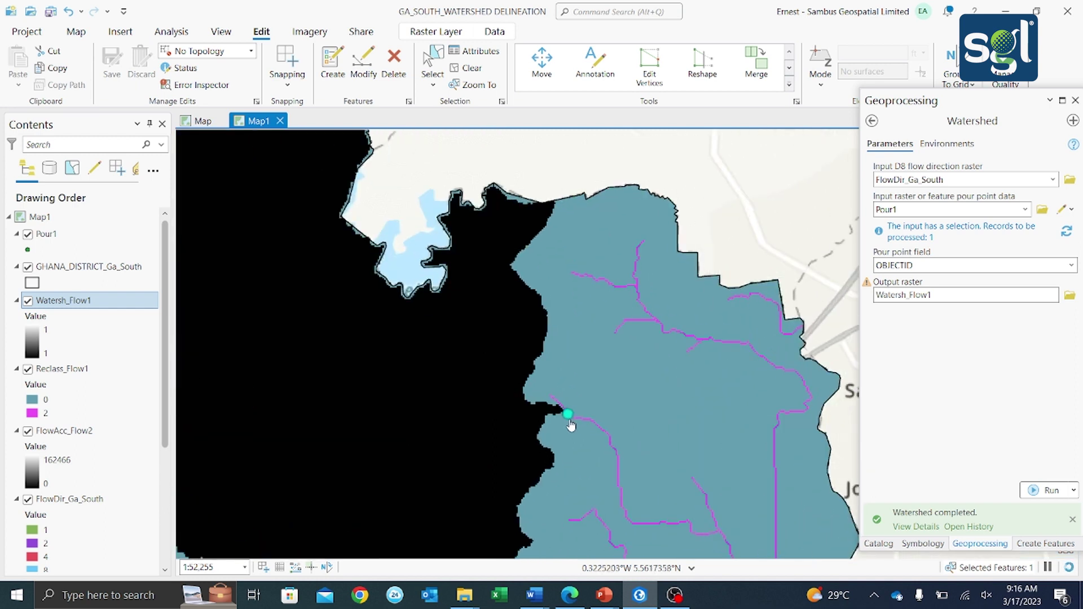
scroll(558, 424, down, 2)
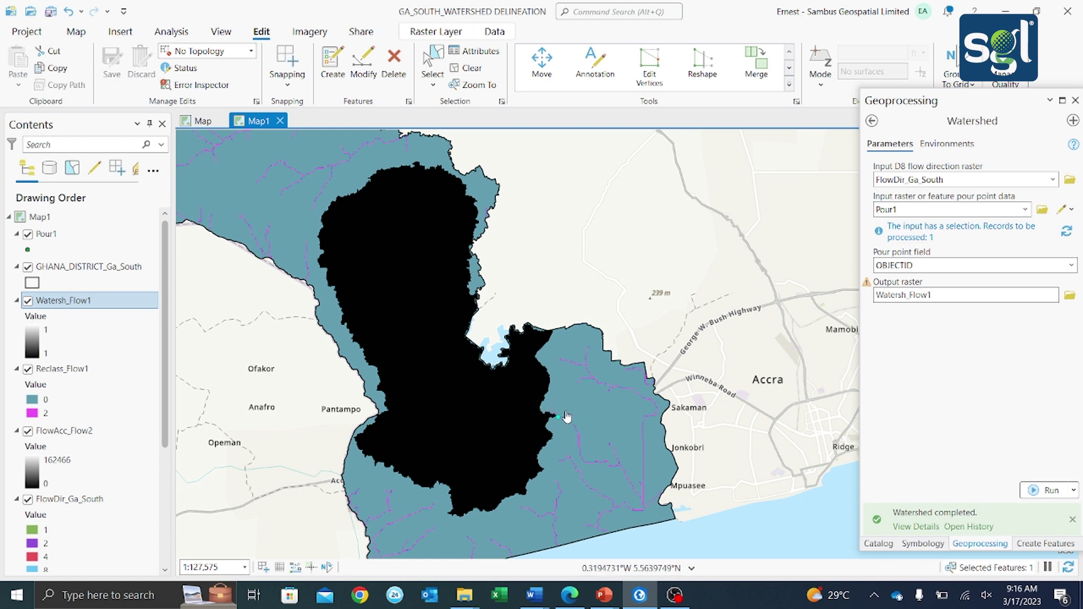
scroll(564, 417, up, 2)
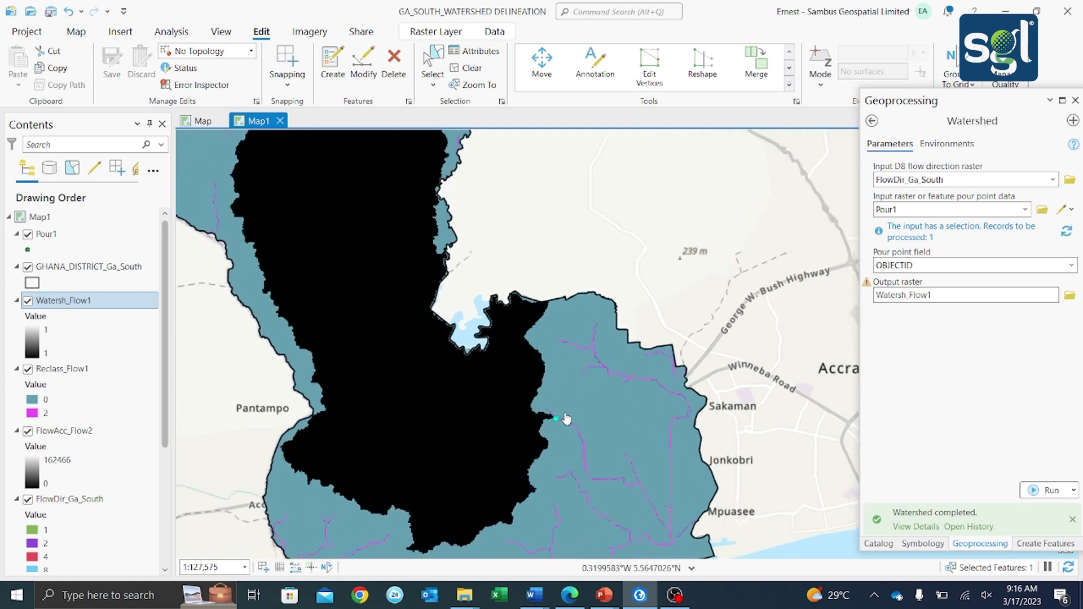
scroll(558, 426, down, 2)
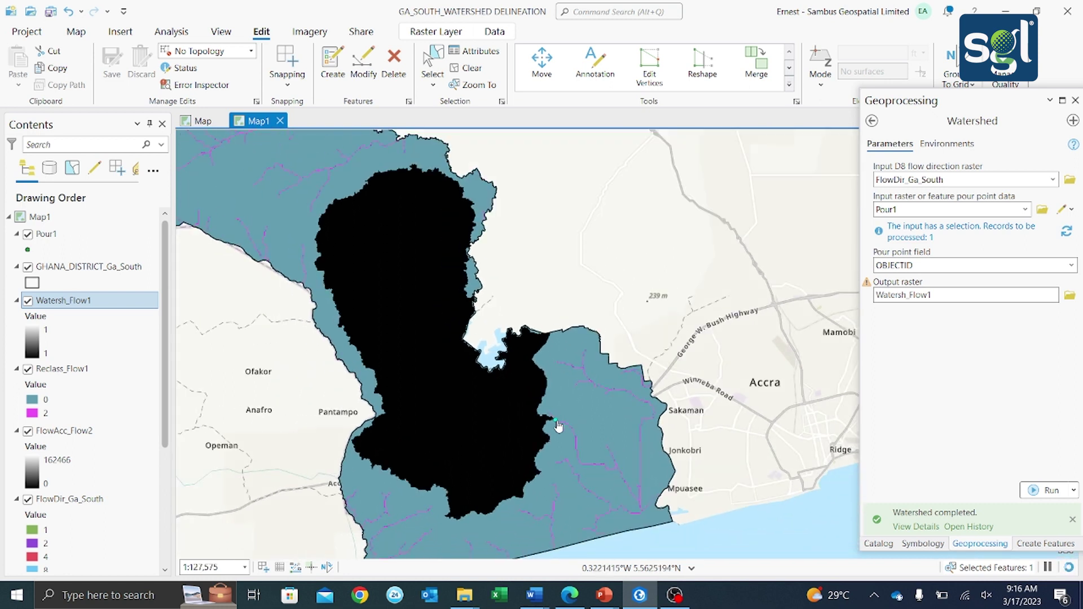
scroll(558, 427, up, 1)
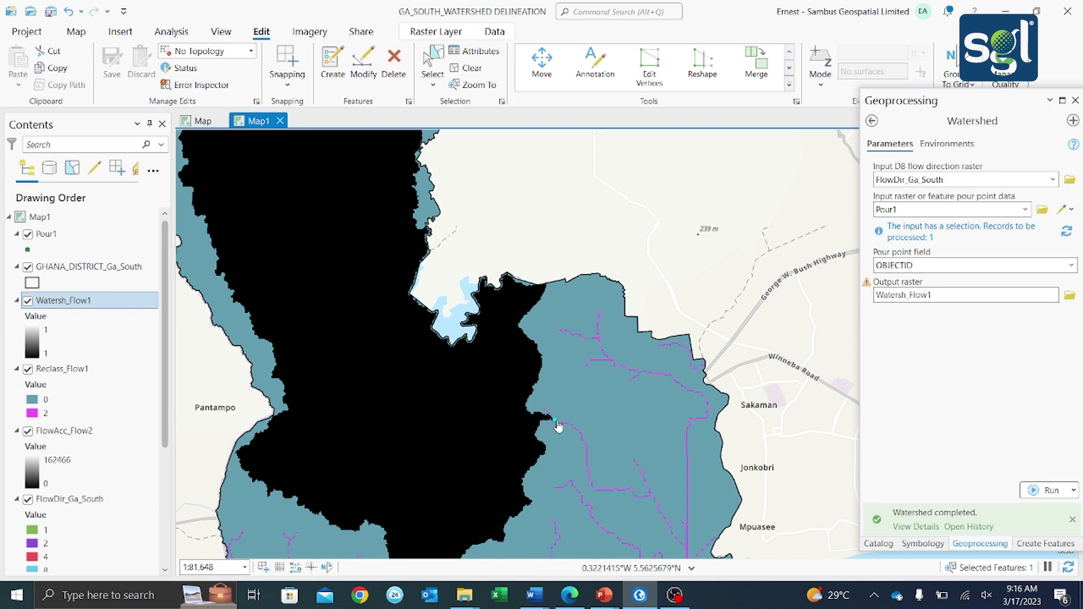
scroll(559, 427, down, 1)
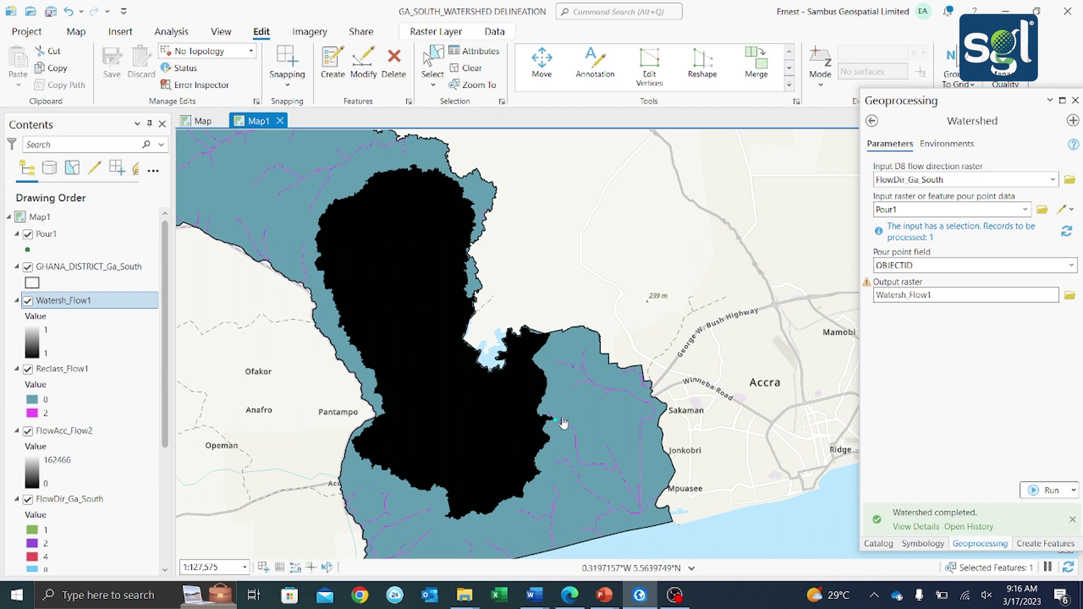
scroll(556, 427, up, 2)
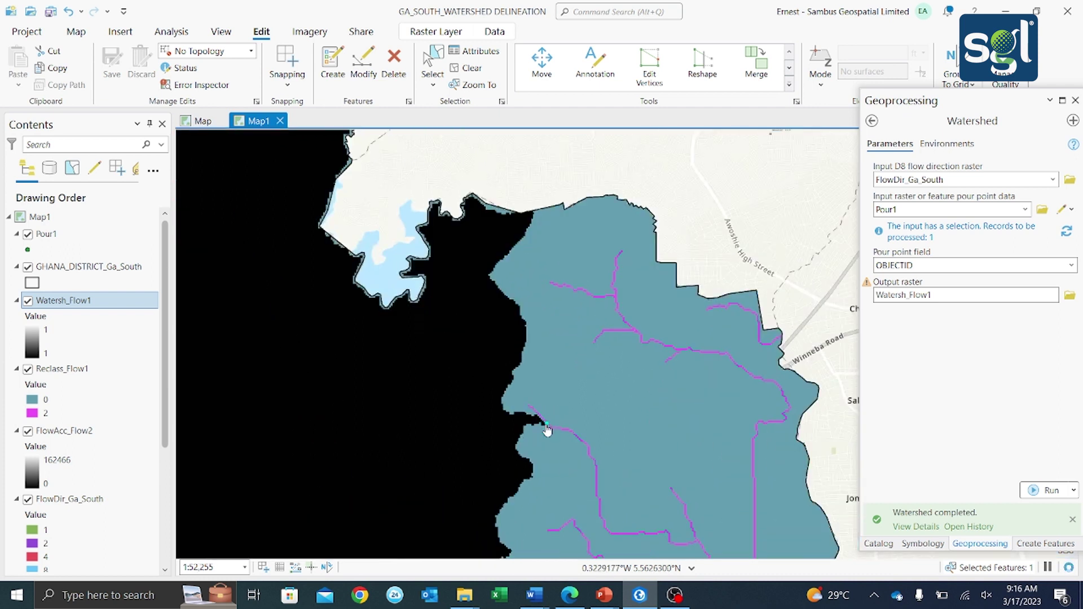
scroll(547, 431, down, 1)
scroll(547, 431, down, 2)
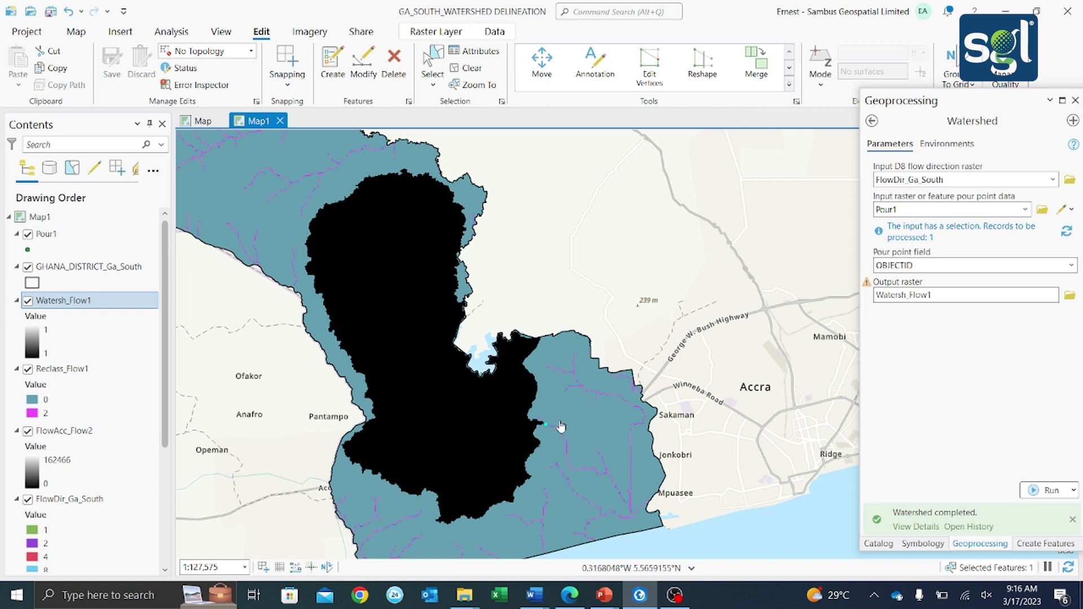
scroll(557, 427, up, 2)
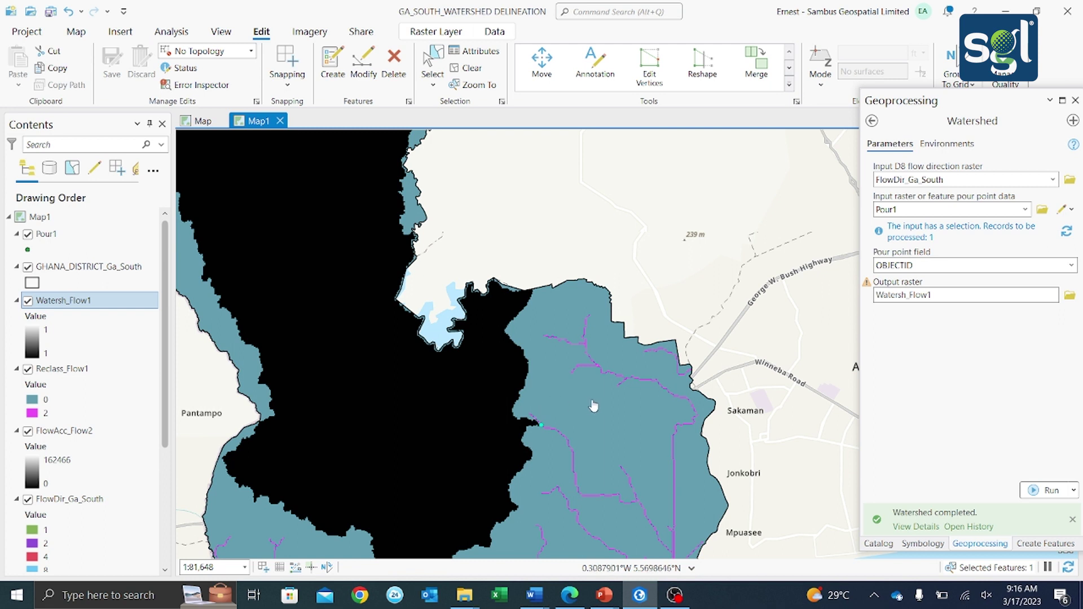
scroll(575, 449, down, 2)
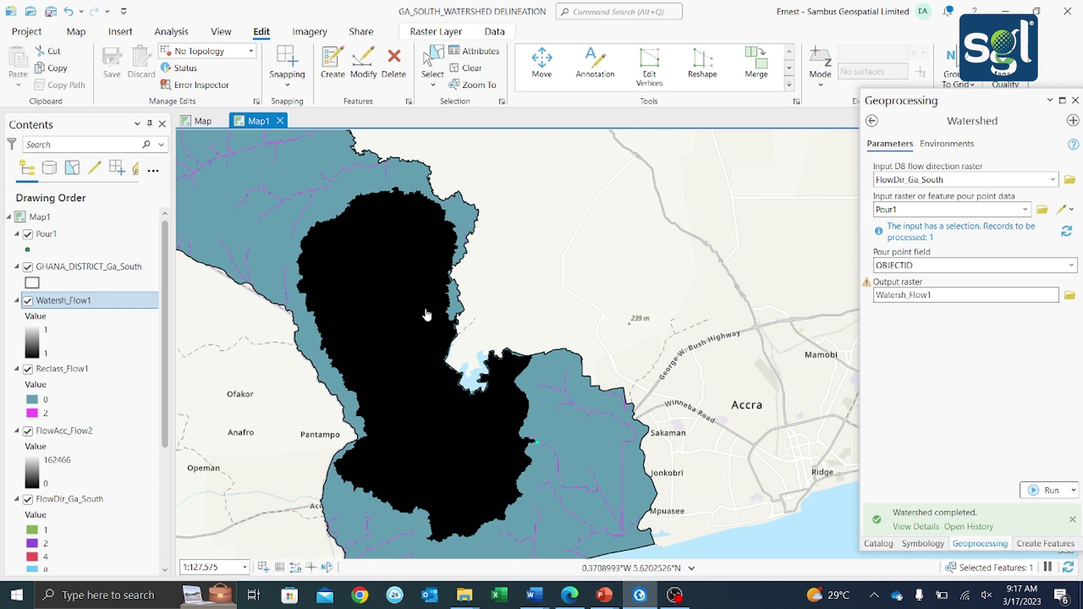
scroll(427, 315, down, 2)
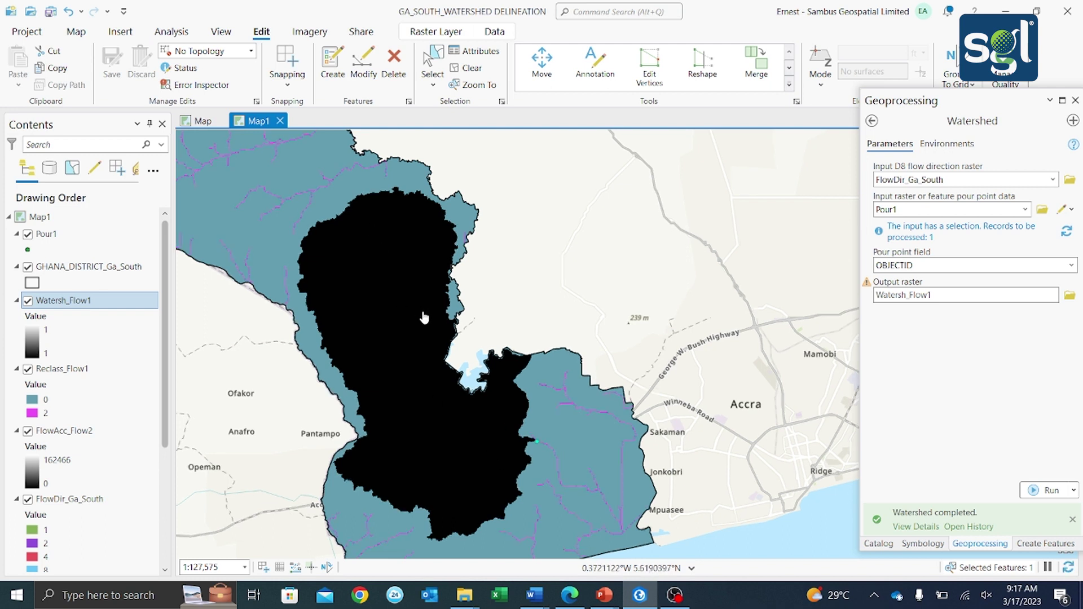
scroll(424, 317, up, 2)
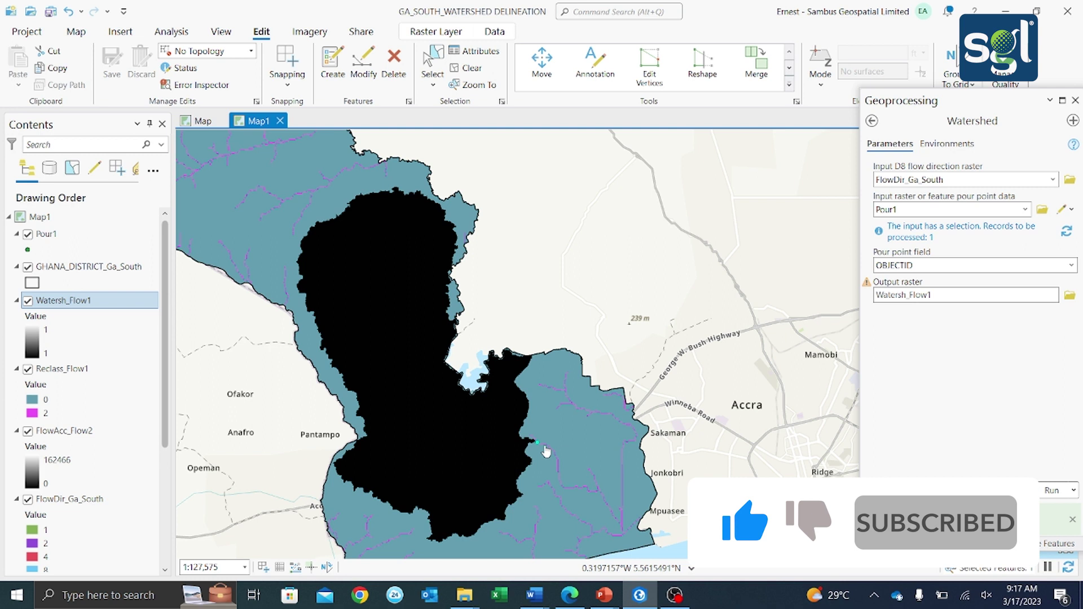
scroll(546, 452, up, 2)
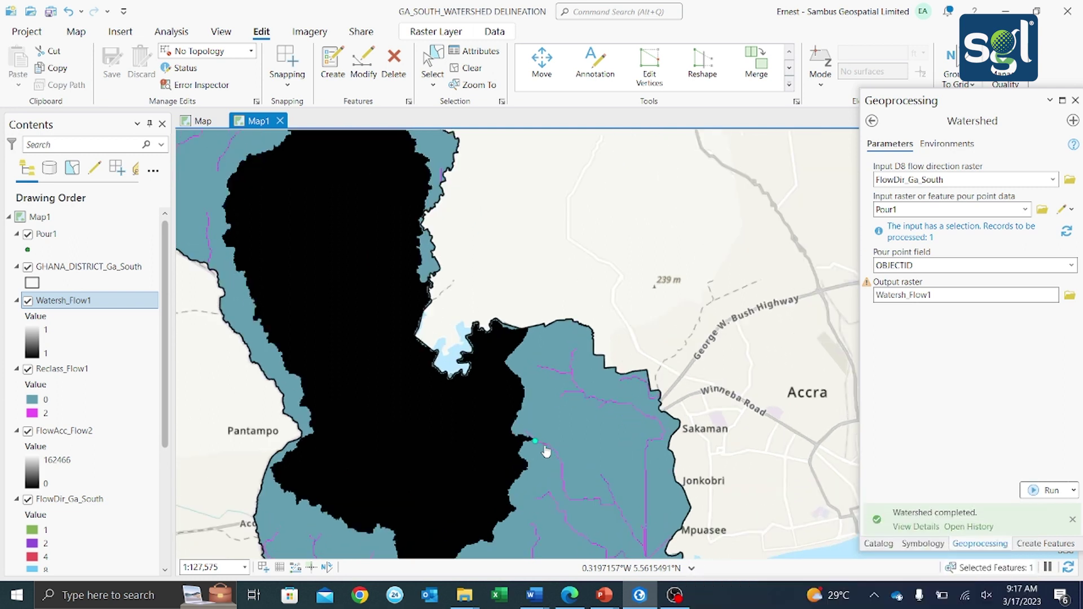
scroll(546, 451, down, 2)
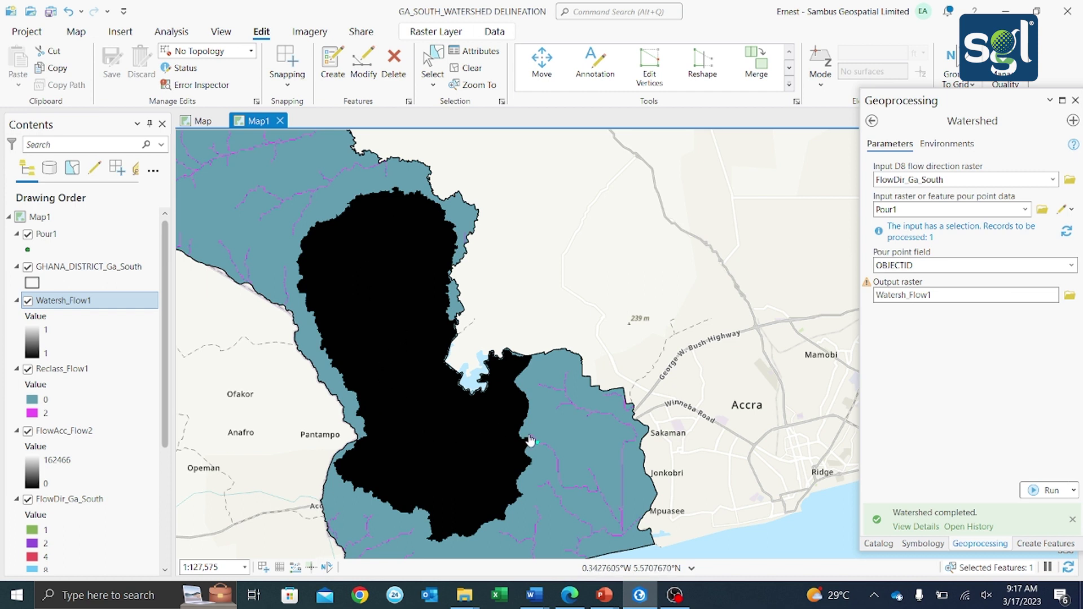
scroll(544, 447, up, 2)
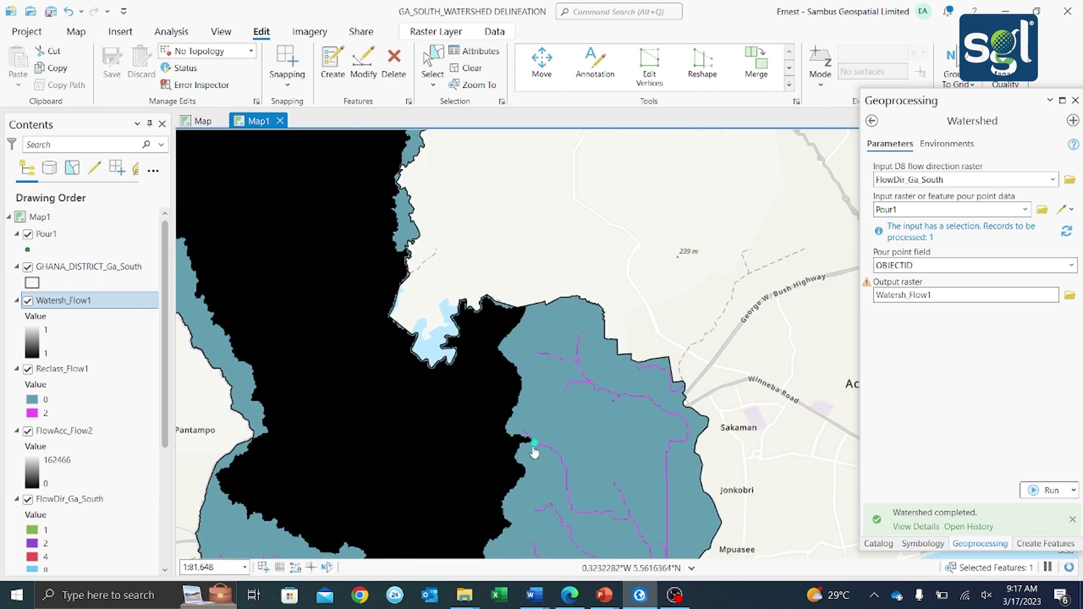
scroll(533, 450, down, 2)
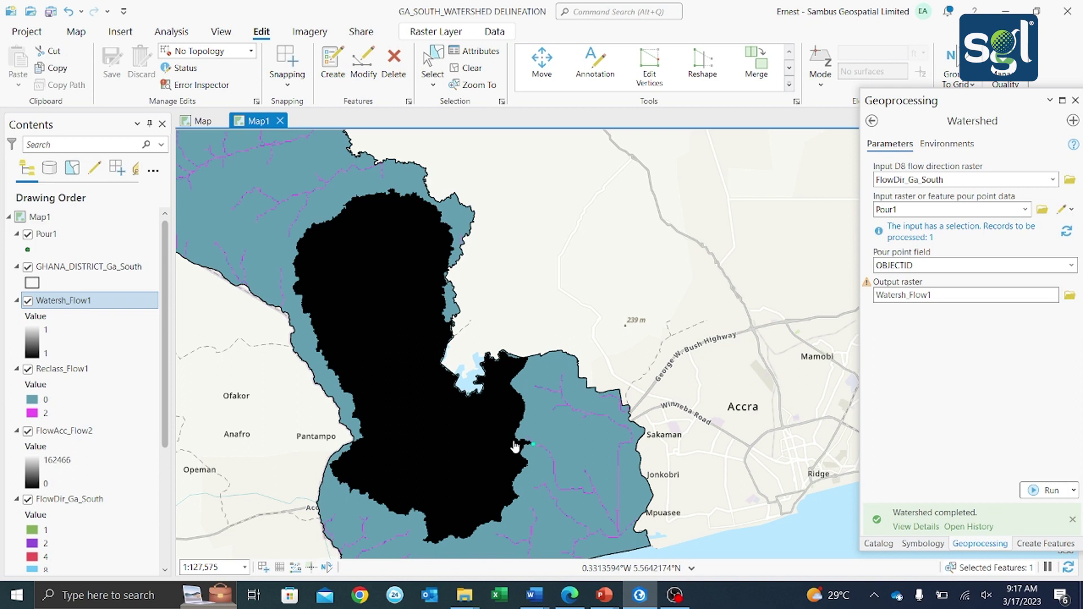
scroll(528, 444, up, 2)
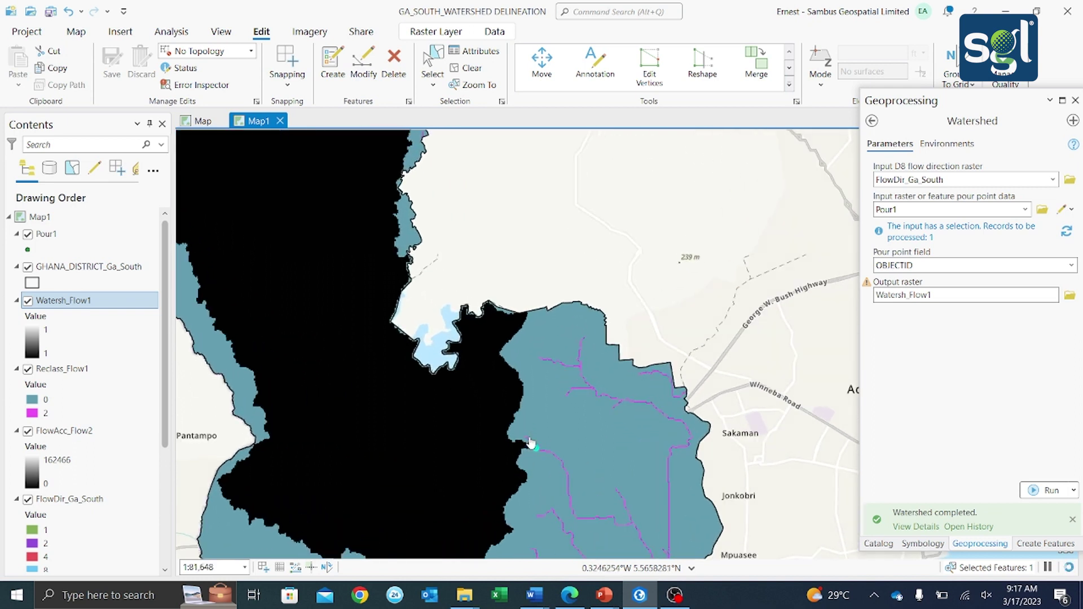
scroll(530, 443, down, 2)
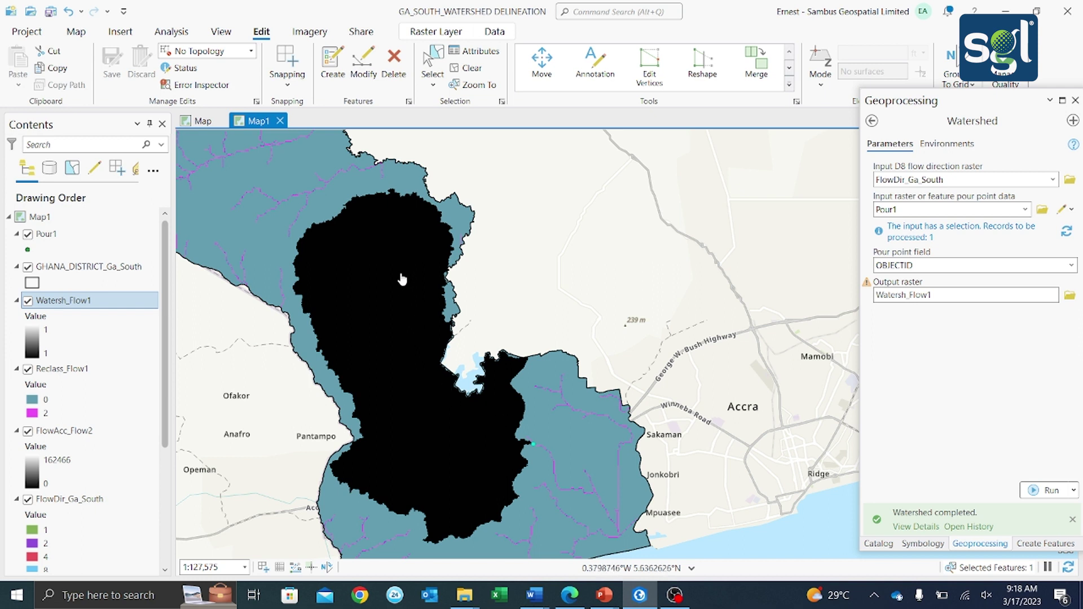
scroll(401, 278, up, 2)
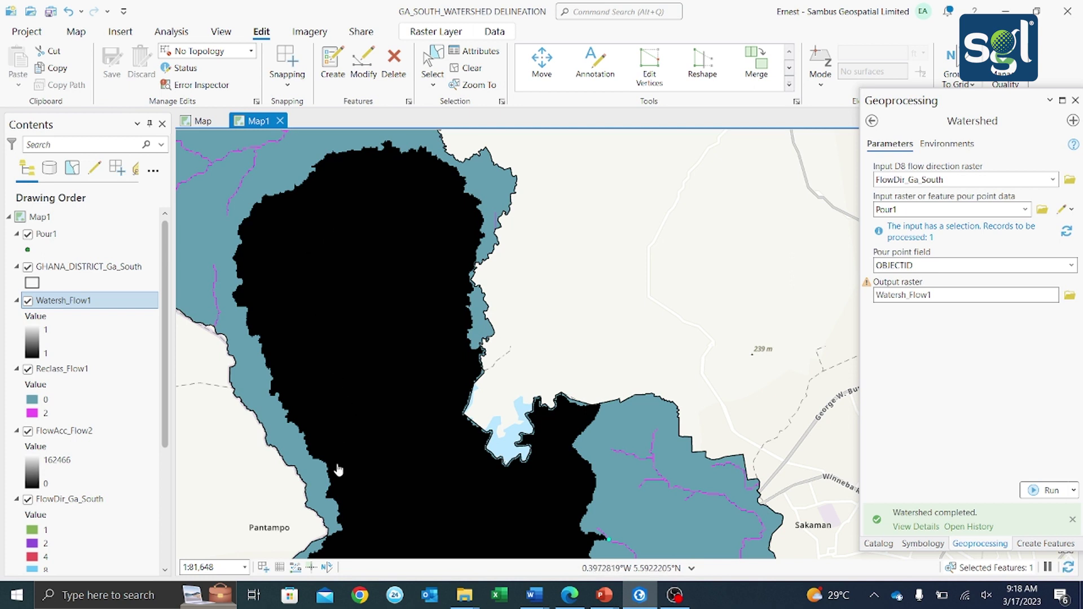
scroll(407, 500, down, 2)
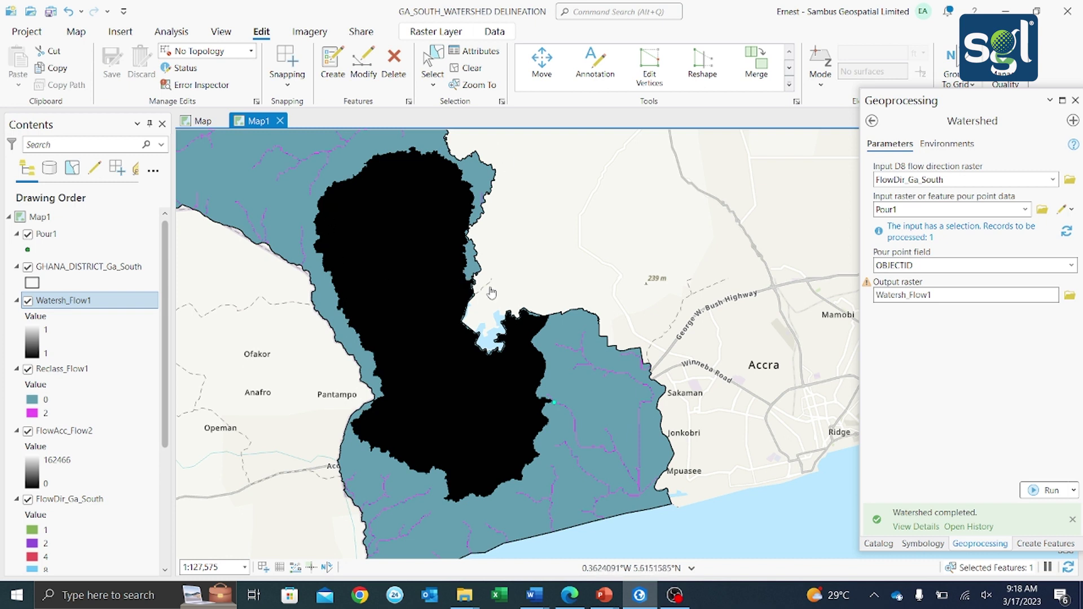
Step: Hide the Watersh_Flow1 layer and view the stream network and pour point across the whole district
click(27, 301)
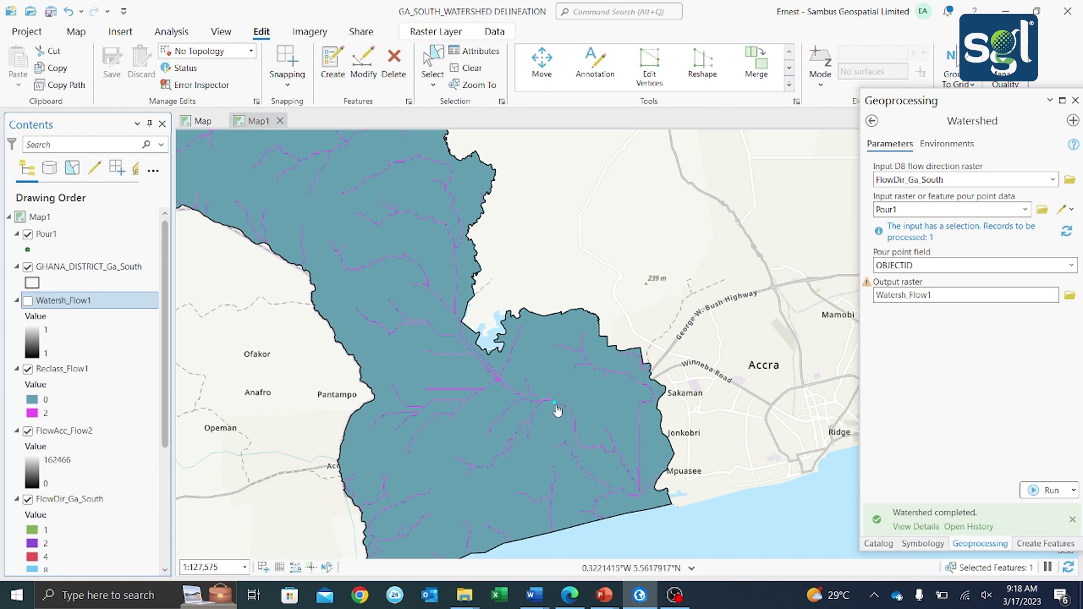
scroll(555, 406, down, 2)
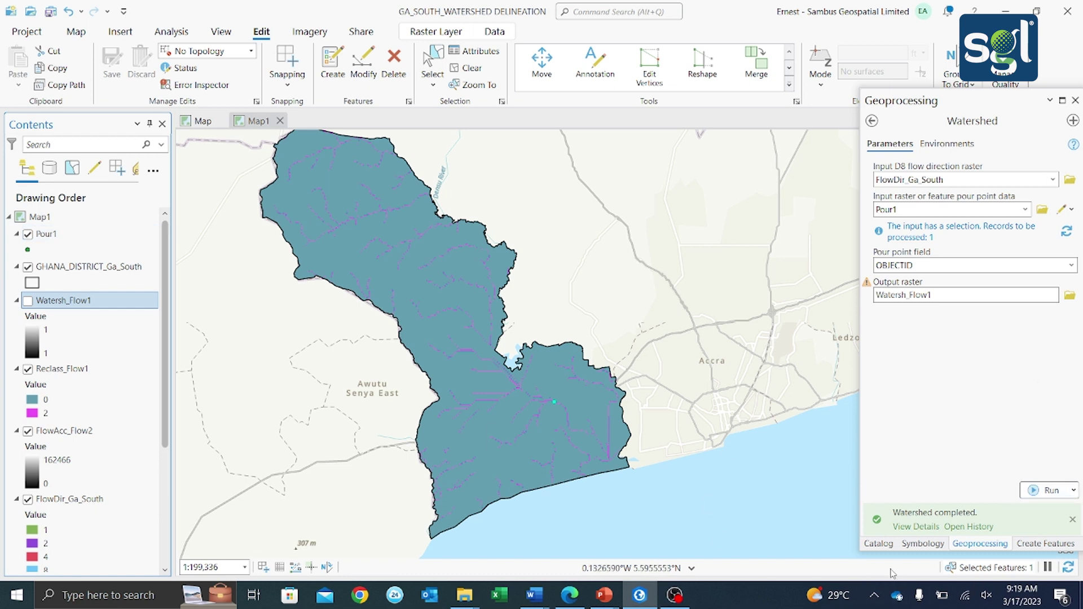
Step: Create a point feature class named Pour2 in the GA_SOUTH_WATERSHED DELINEATION geodatabase
click(879, 544)
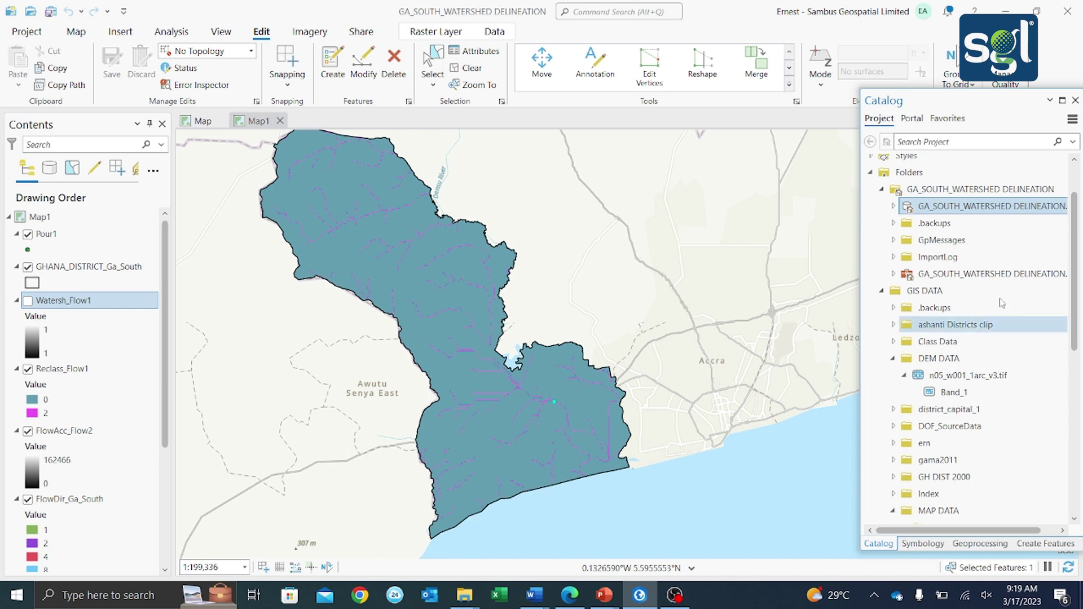
right_click(922, 210)
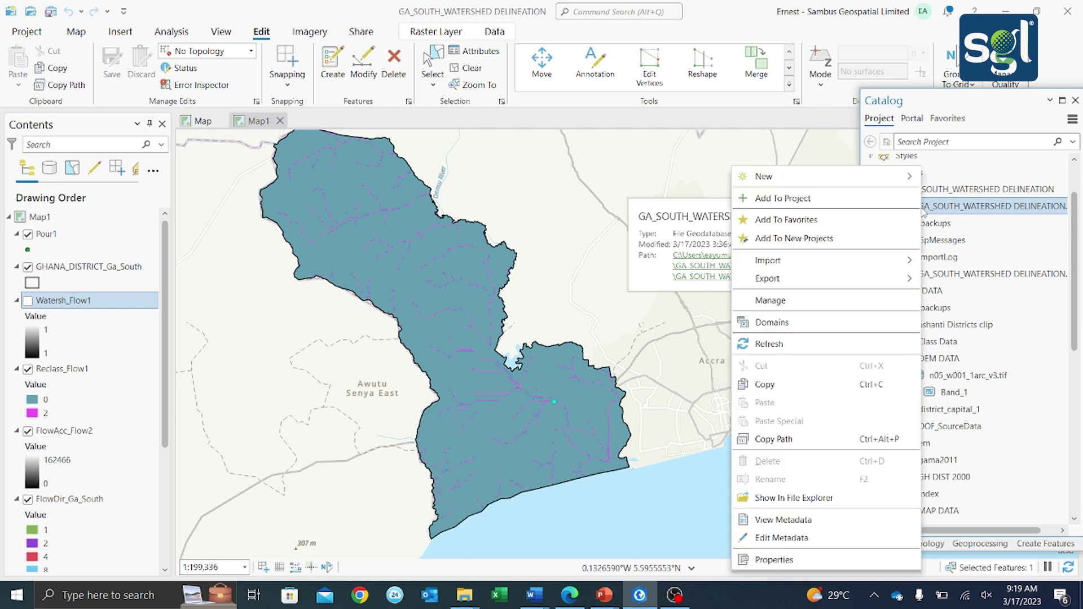
mouse_move(778, 180)
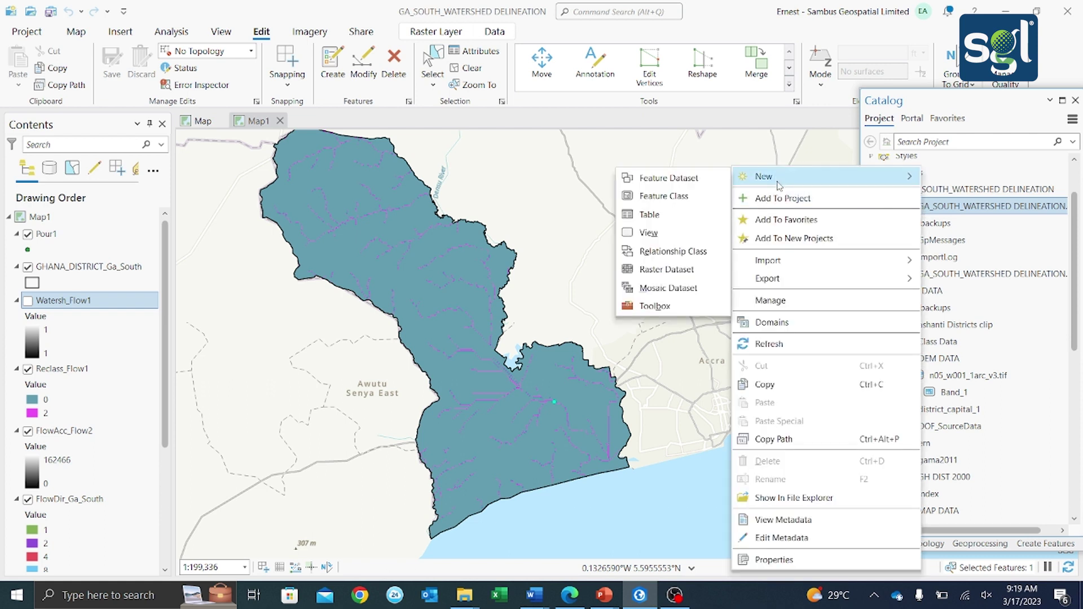
click(660, 199)
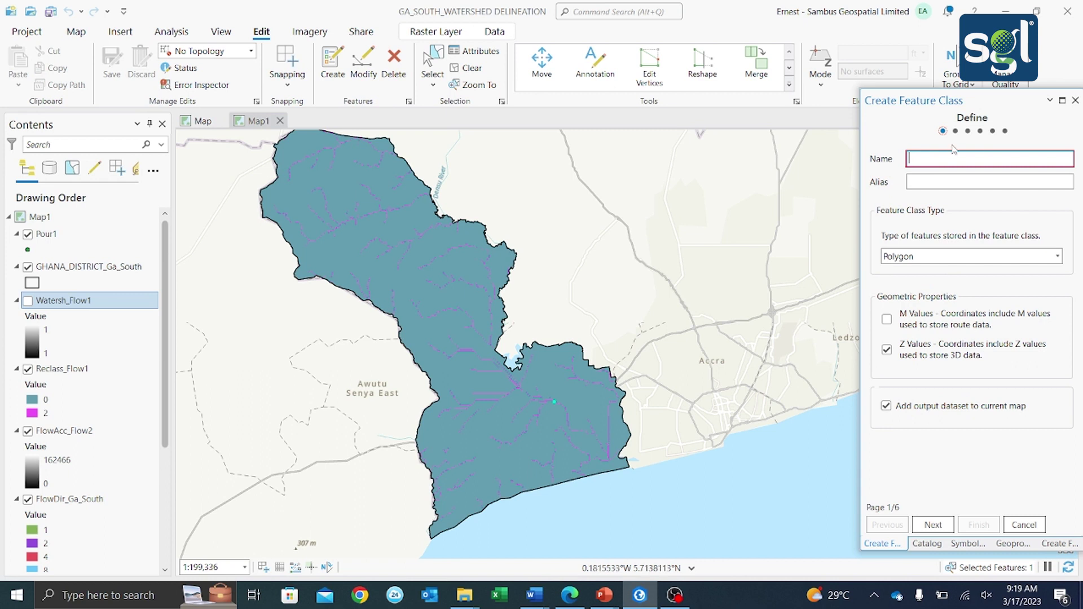
text(Pour2)
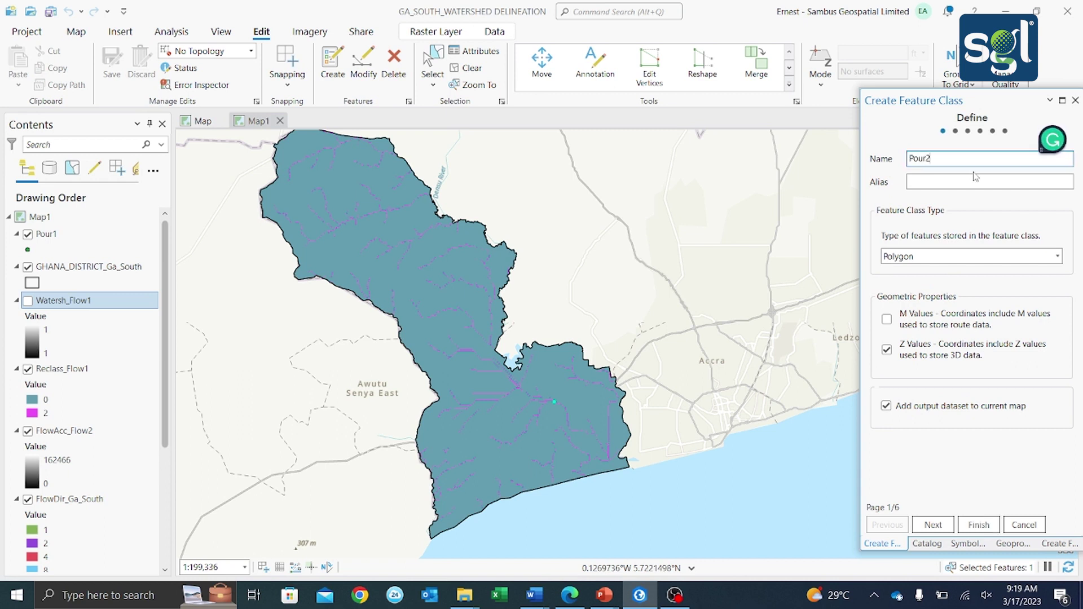
click(1058, 257)
click(898, 302)
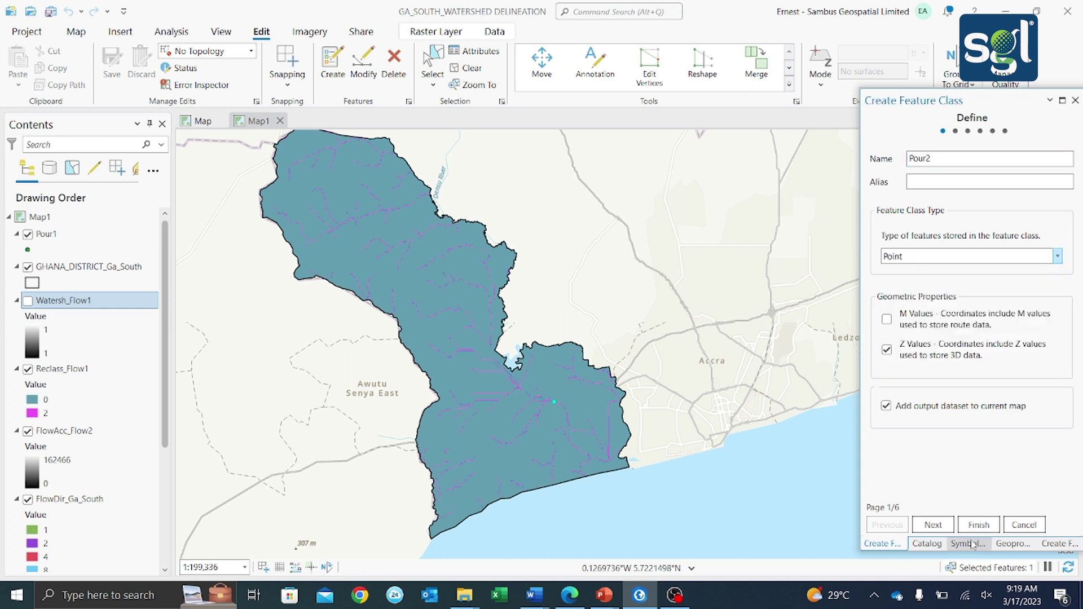
click(979, 526)
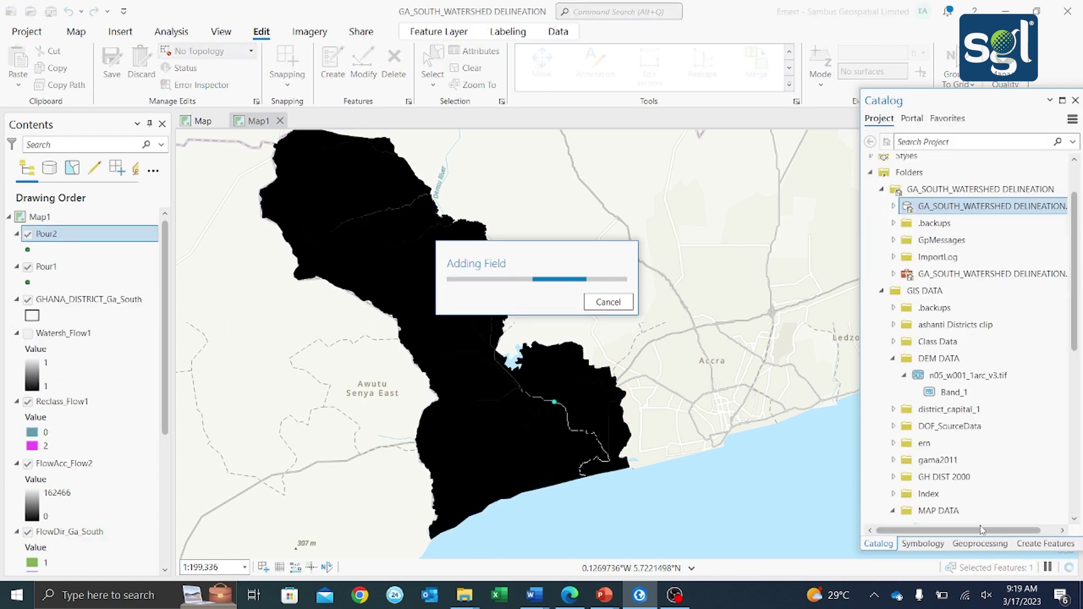
Step: With the Pour1 layer hidden, place a Pour2 point on the northern stream cells just east of the confluence and save the edits
click(29, 268)
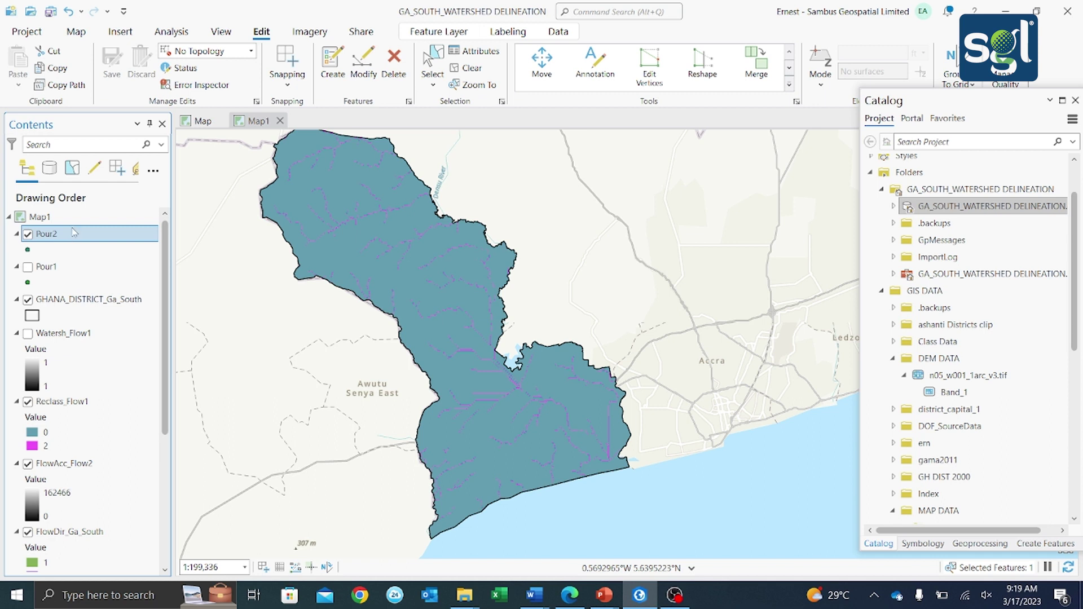
click(333, 66)
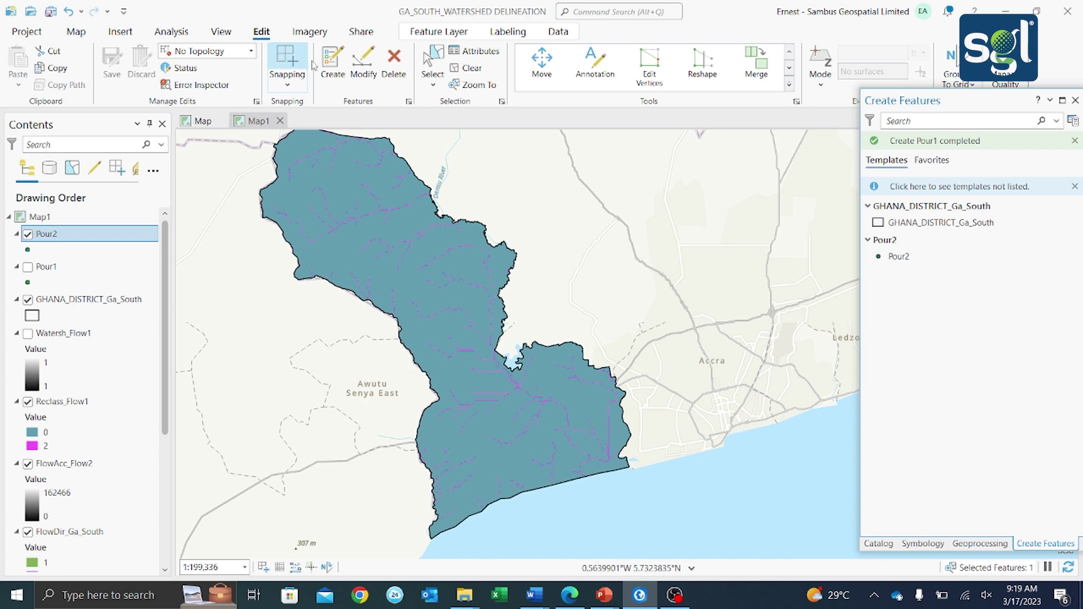
click(908, 257)
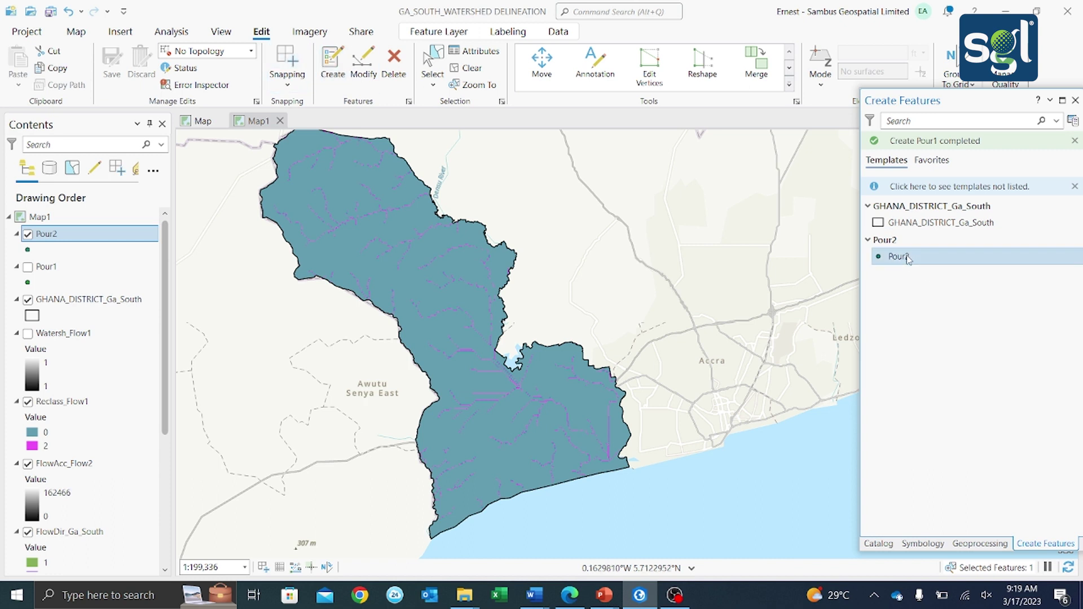
click(908, 257)
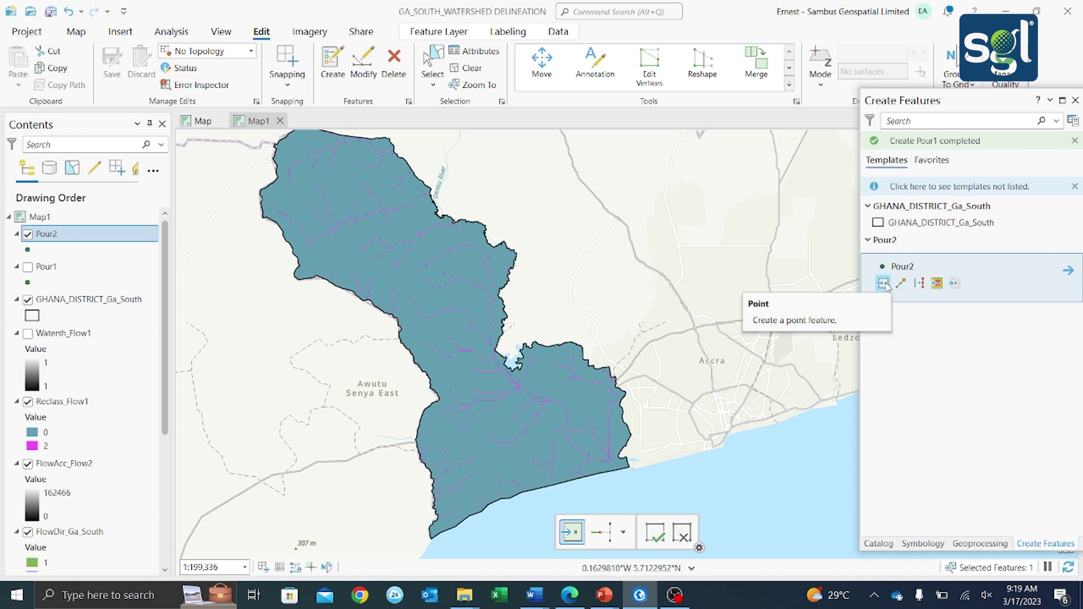
click(884, 284)
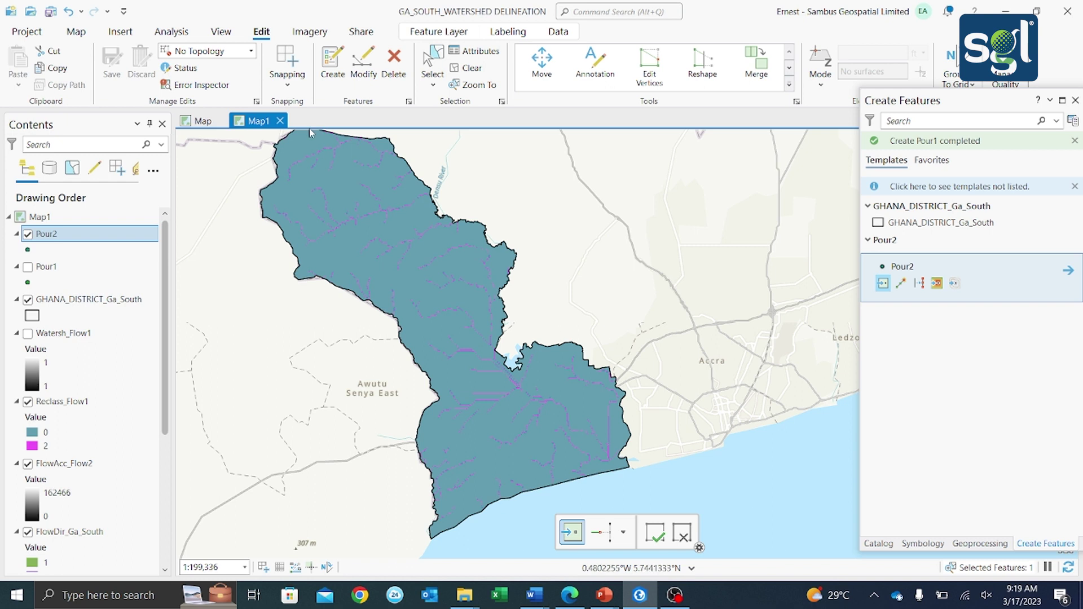
scroll(376, 220, up, 1)
scroll(375, 221, up, 2)
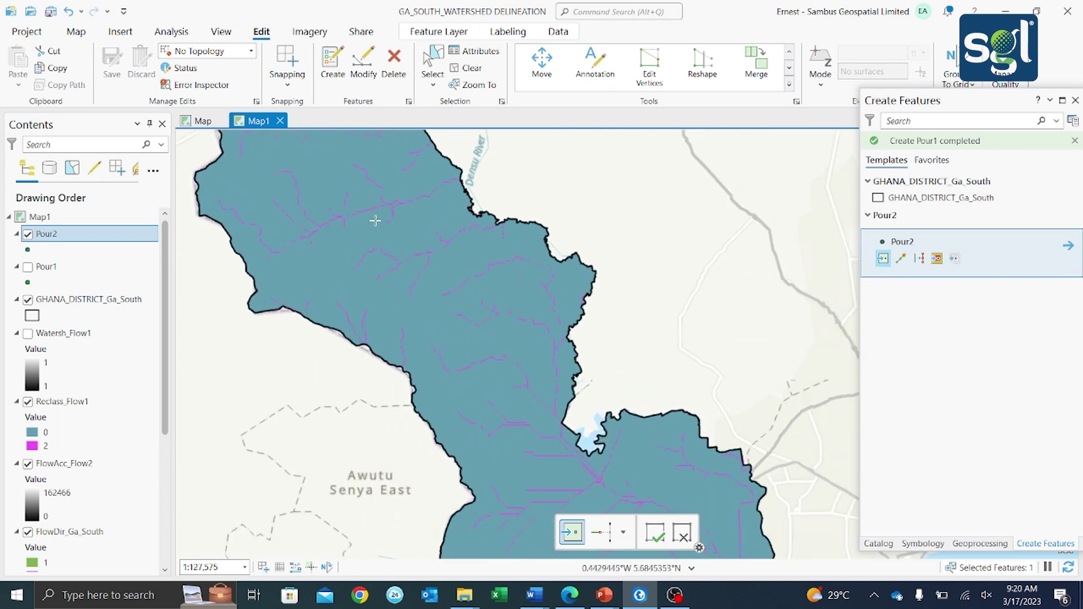
scroll(400, 203, up, 4)
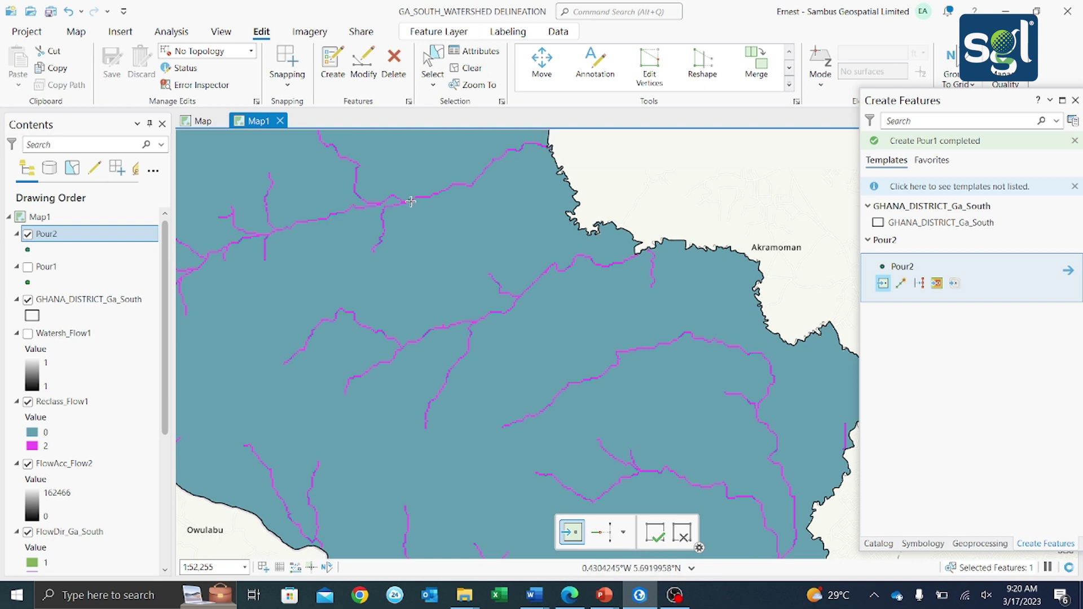
scroll(410, 202, up, 8)
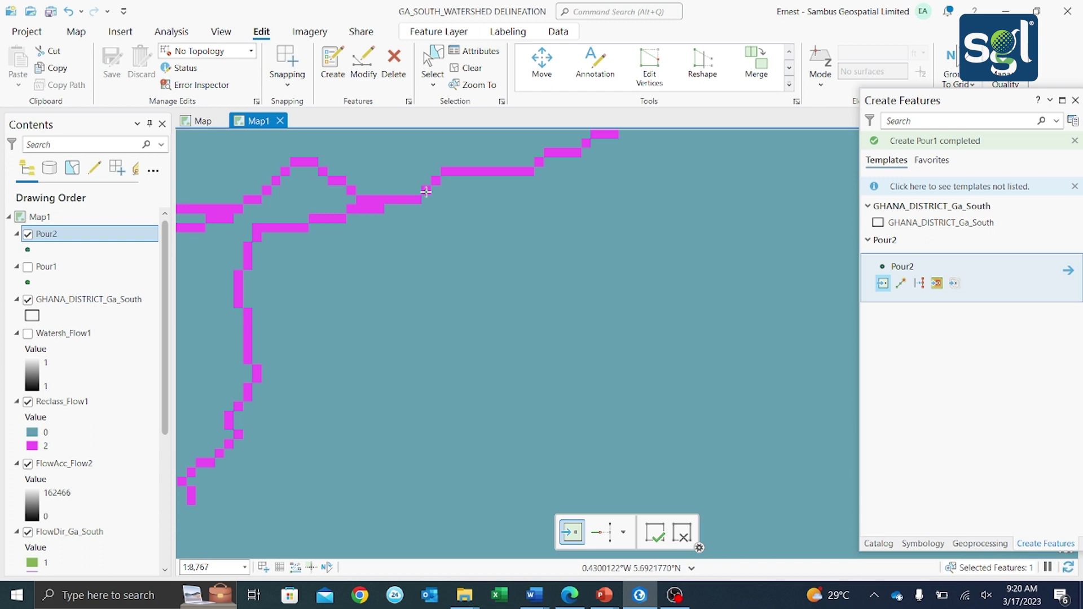
click(426, 192)
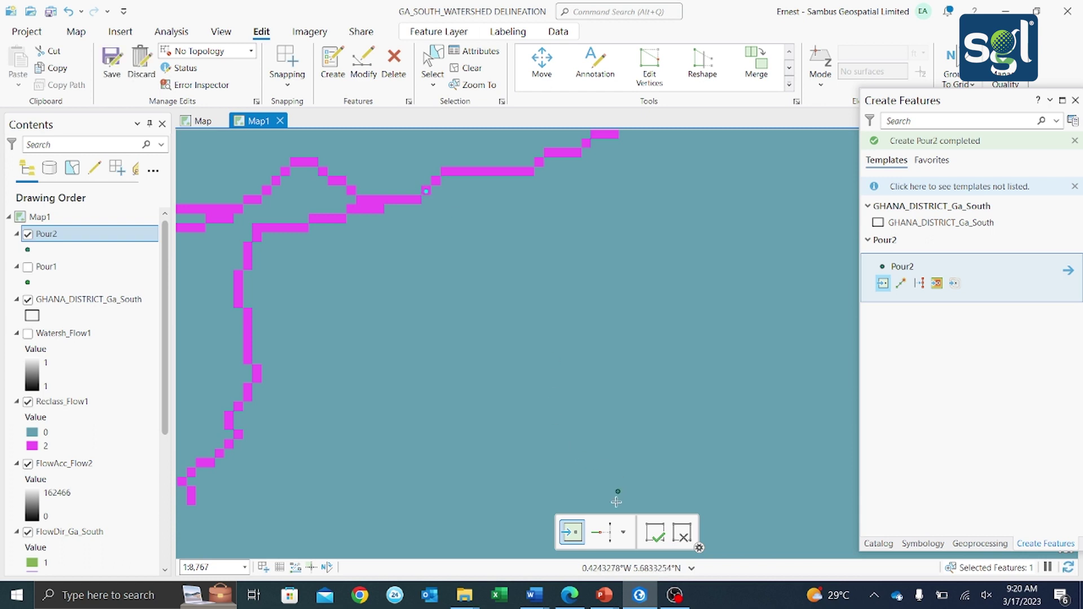
click(655, 536)
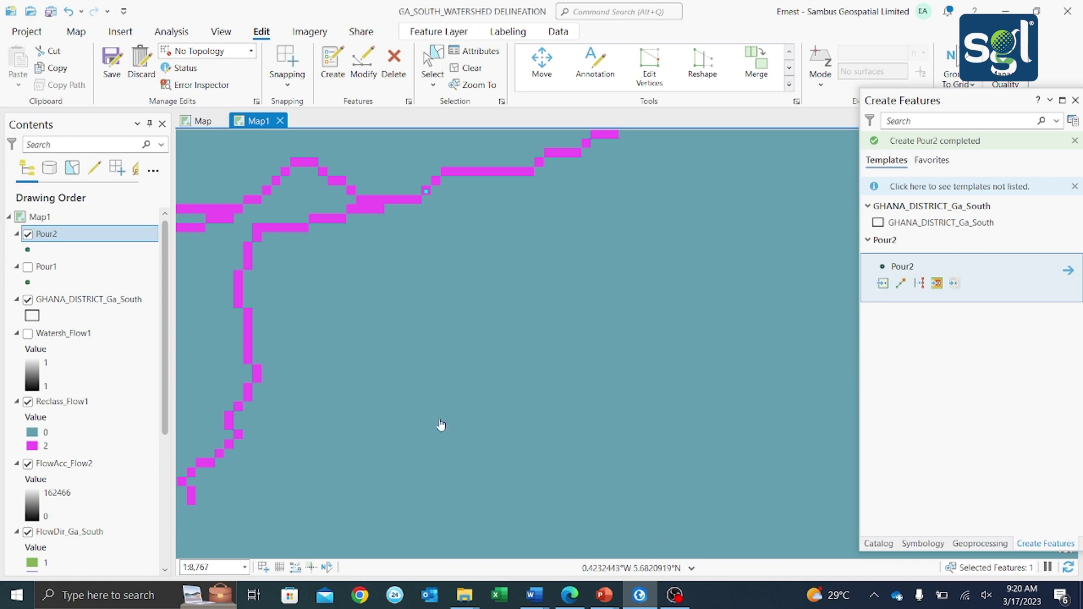
click(115, 60)
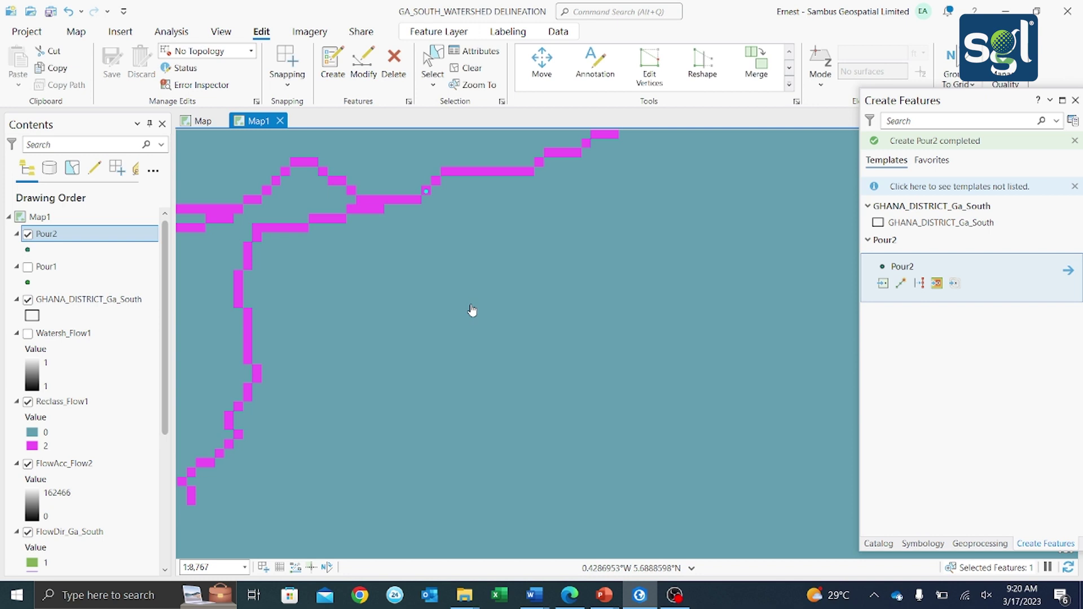
Step: Run the Watershed tool with FlowDir_Ga_South as flow direction, Pour2 as pour point data, OBJECTID as field and Watersh_Flow2 as output
scroll(473, 311, down, 3)
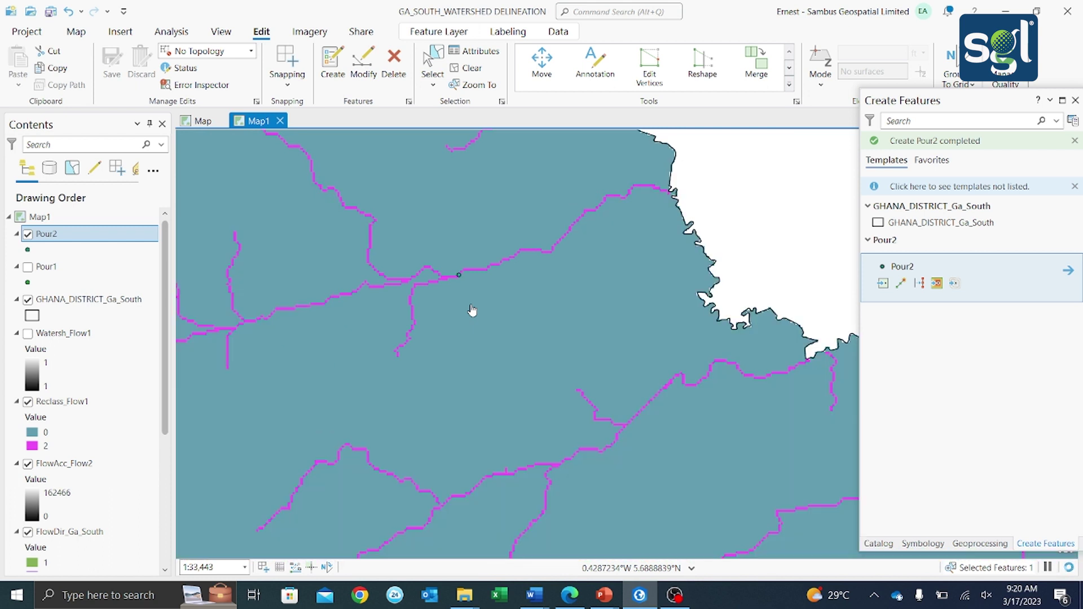
scroll(472, 311, down, 3)
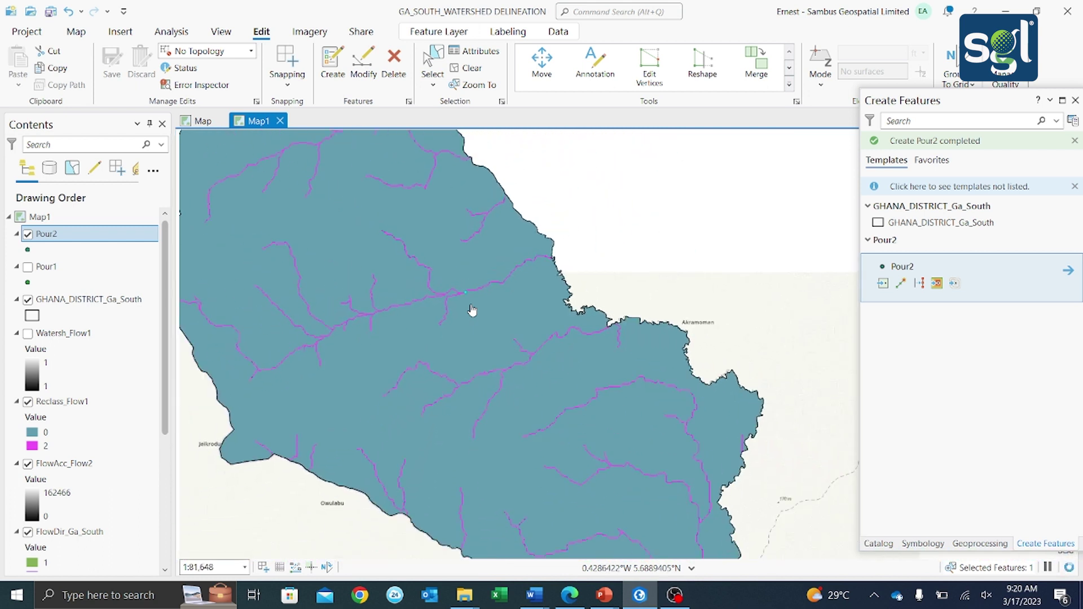
scroll(472, 310, down, 2)
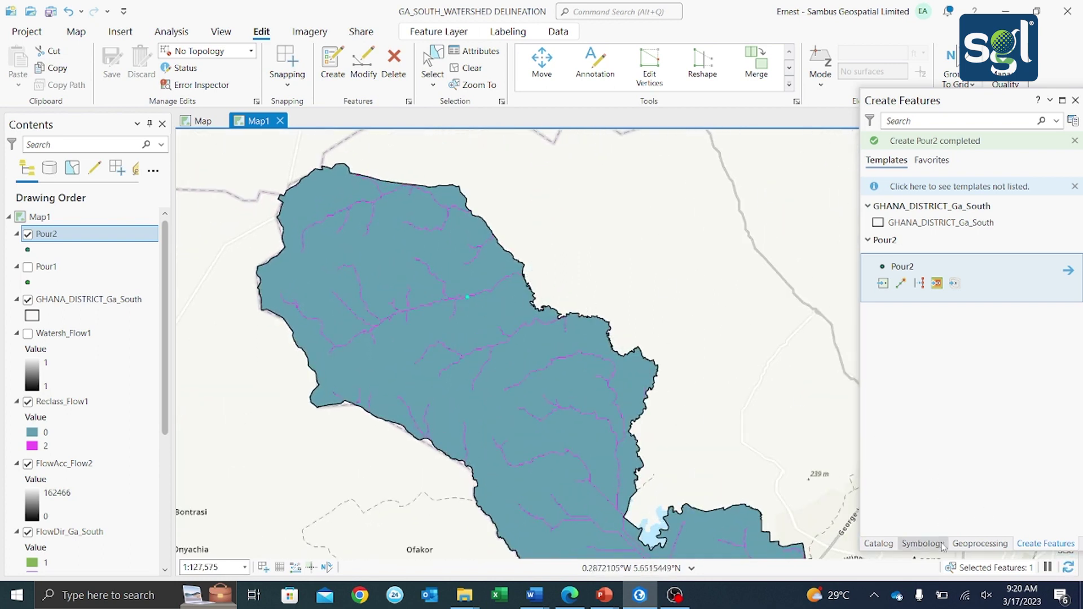
click(966, 545)
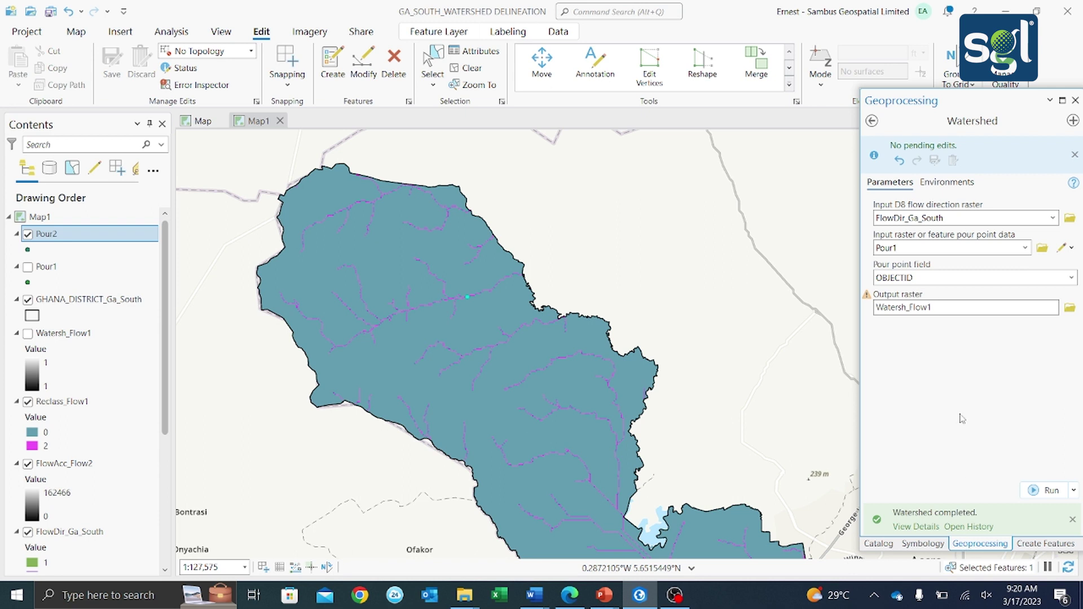
click(872, 120)
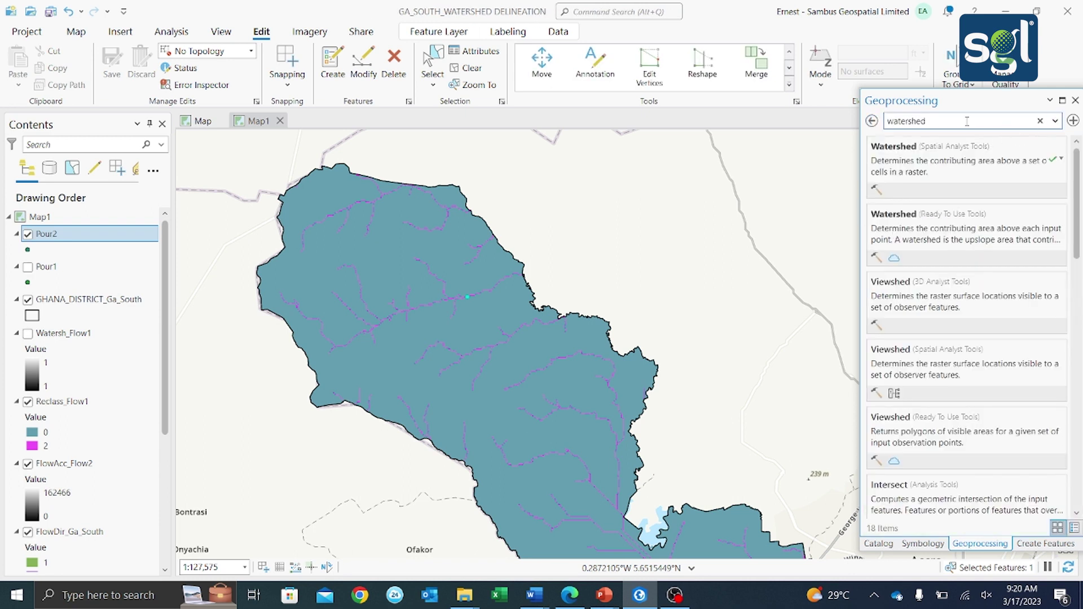
click(901, 151)
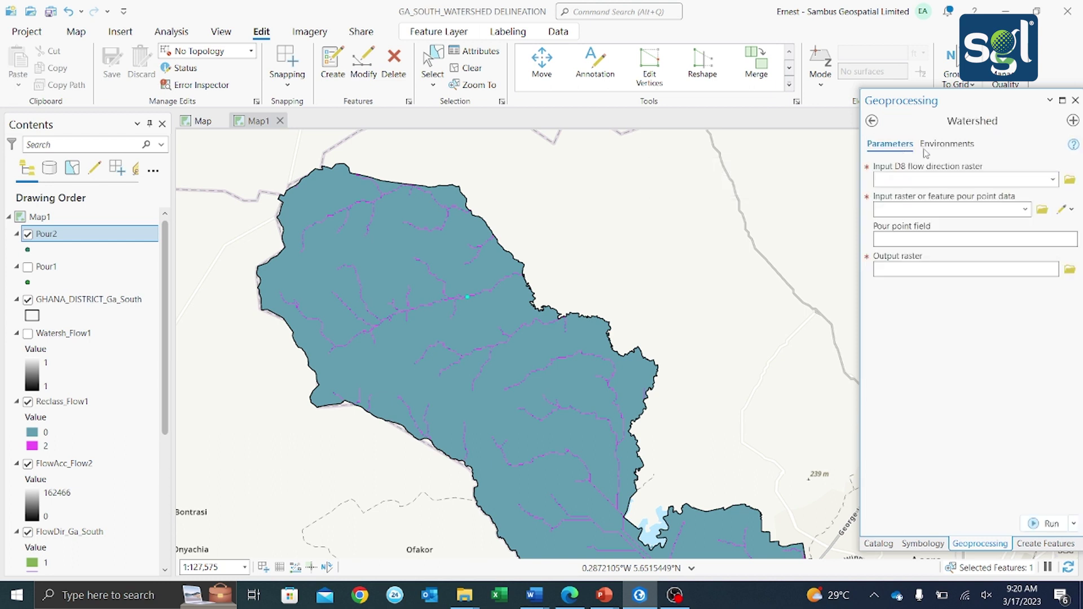
click(1053, 179)
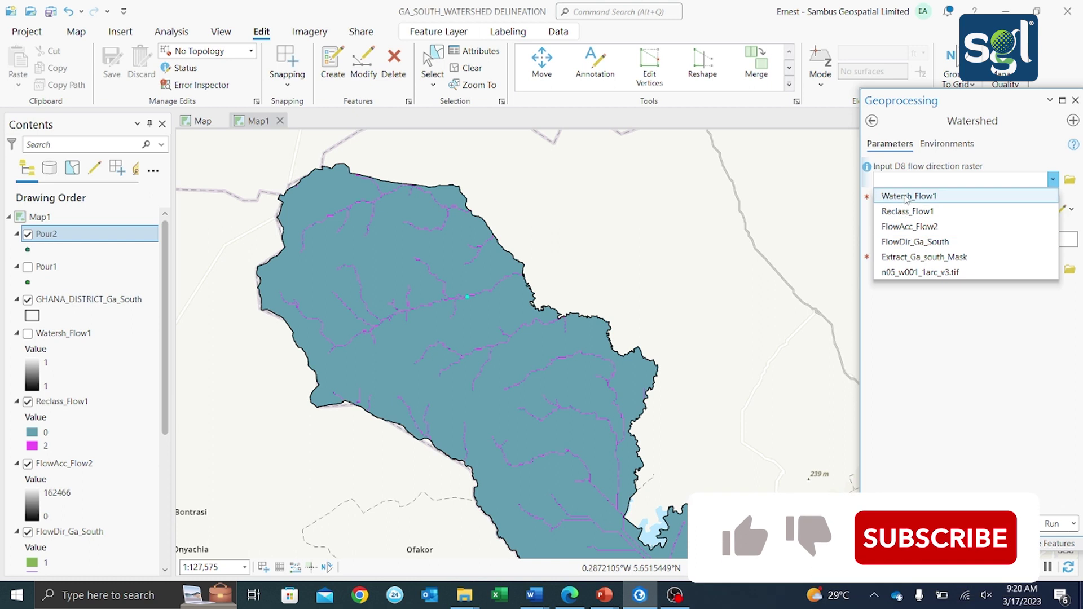
click(928, 244)
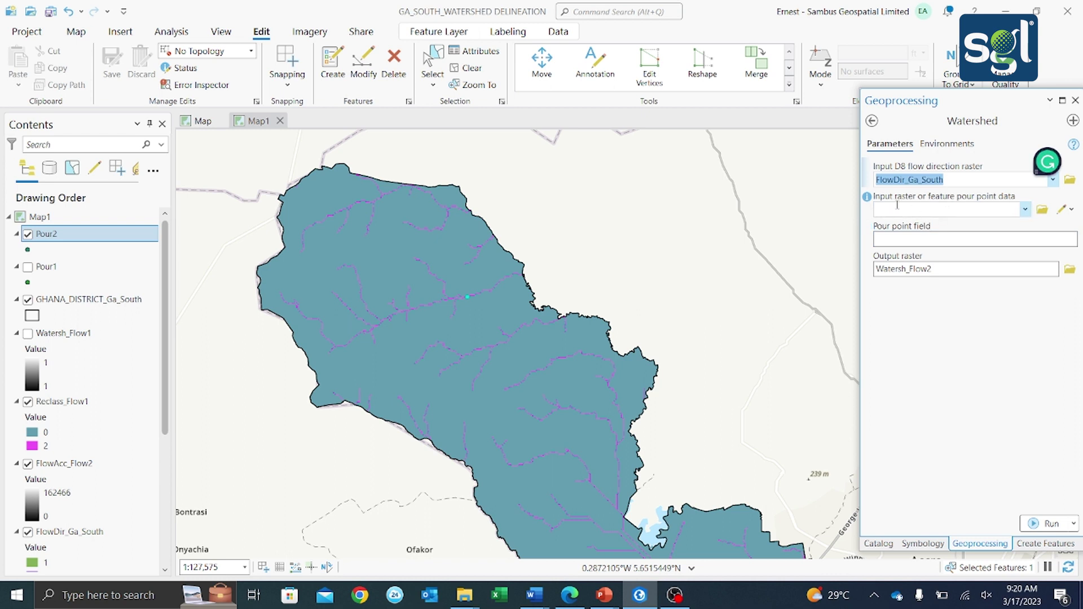
click(1025, 210)
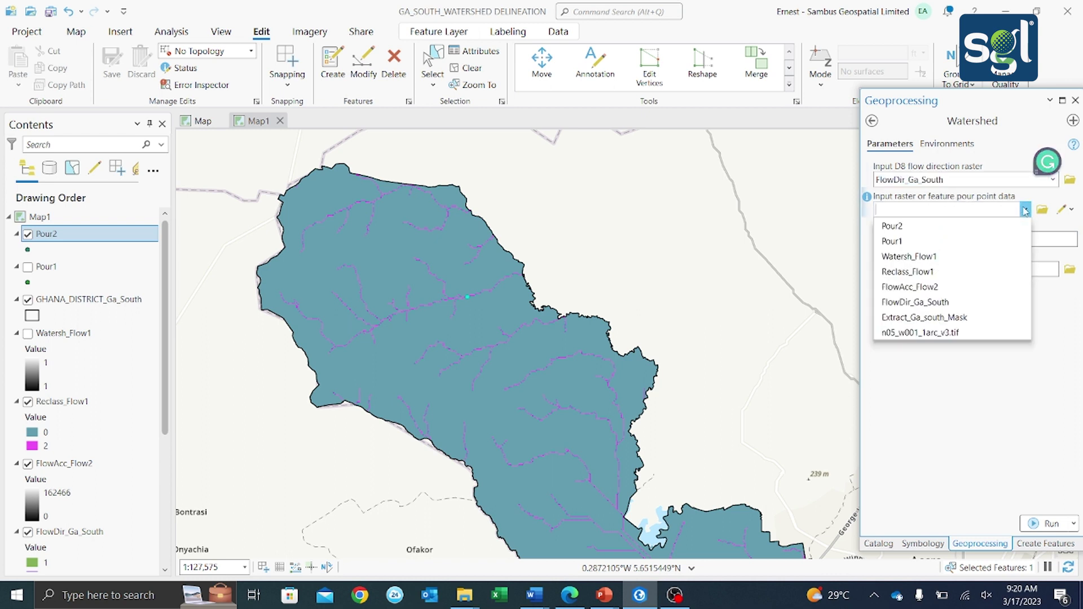
click(924, 231)
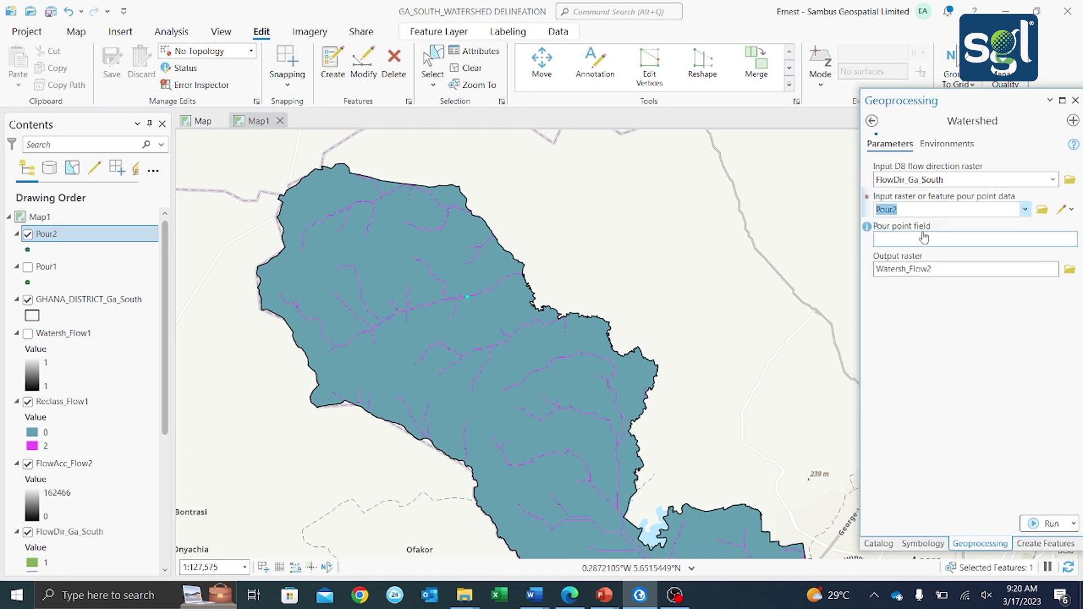
click(1049, 524)
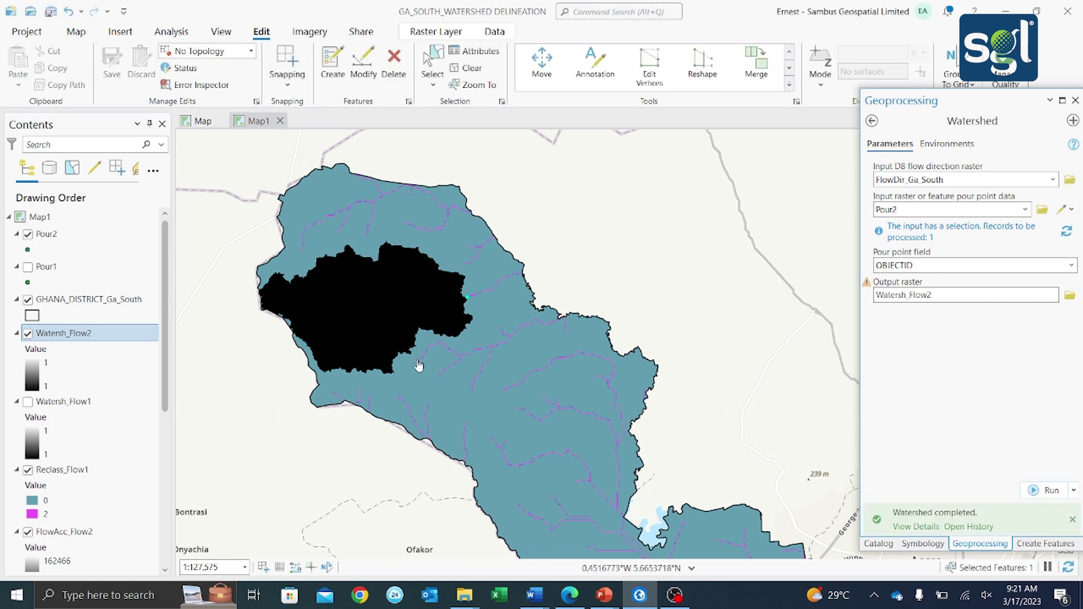
Step: Examine the extent of the Watersh_Flow2 watershed against the Pour2 point, the surrounding streams and the district boundary
scroll(417, 352, up, 2)
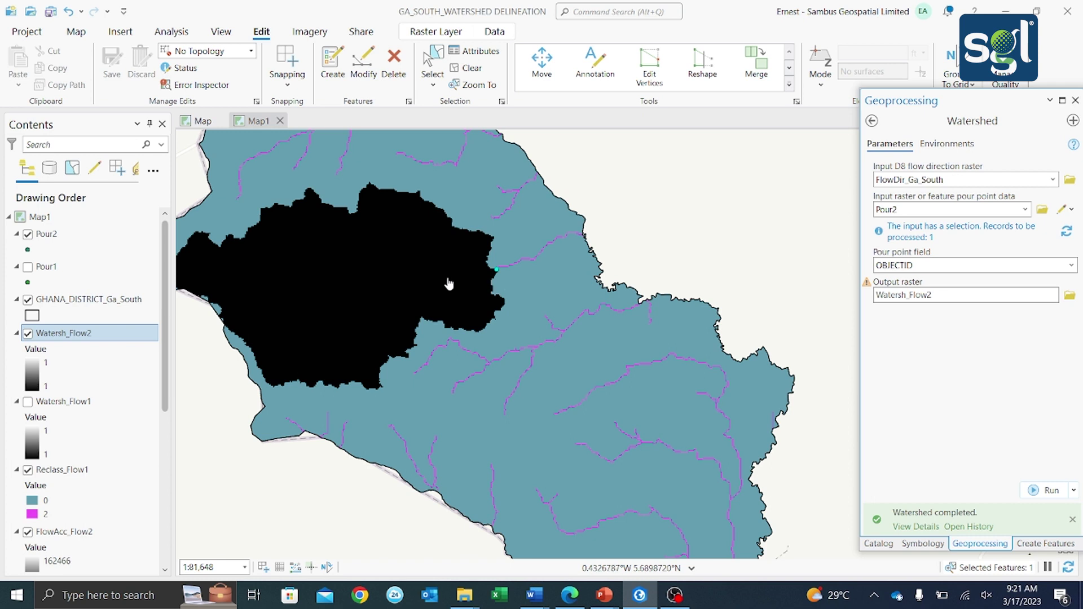
scroll(415, 283, down, 2)
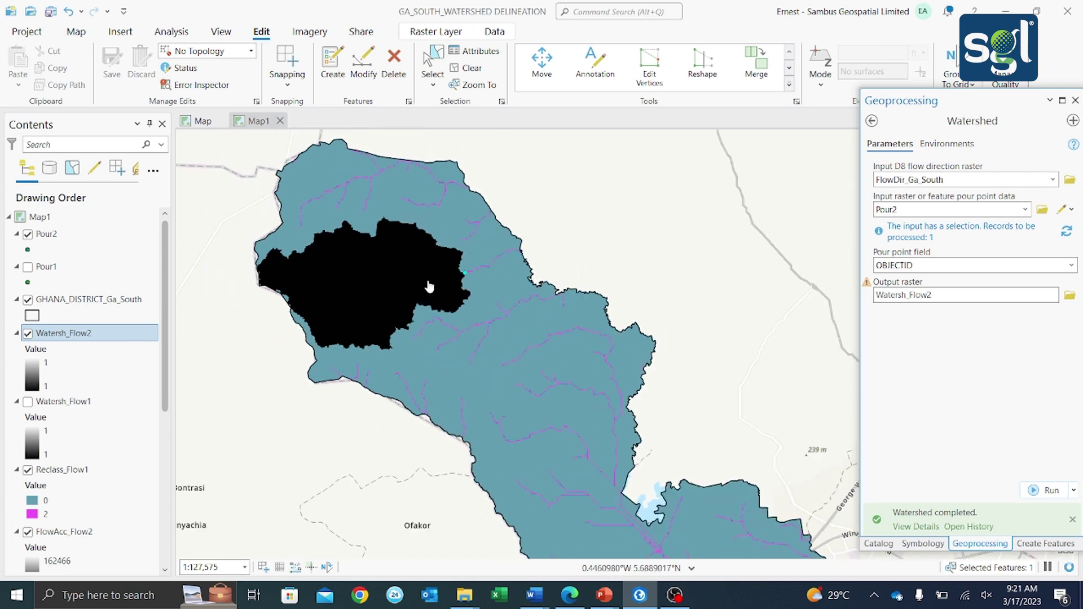
scroll(429, 287, up, 2)
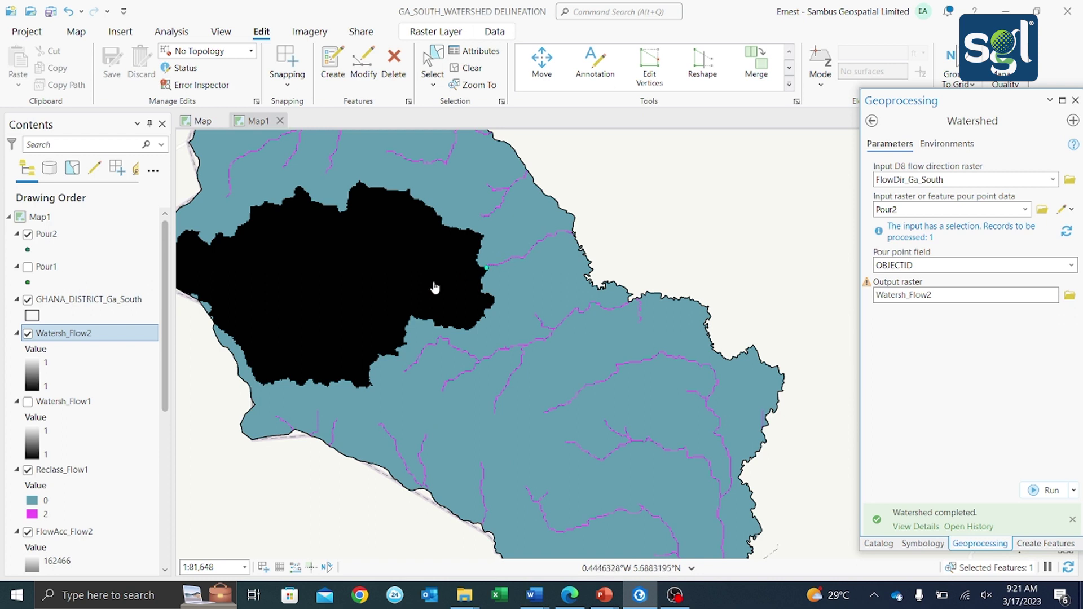
scroll(409, 285, down, 2)
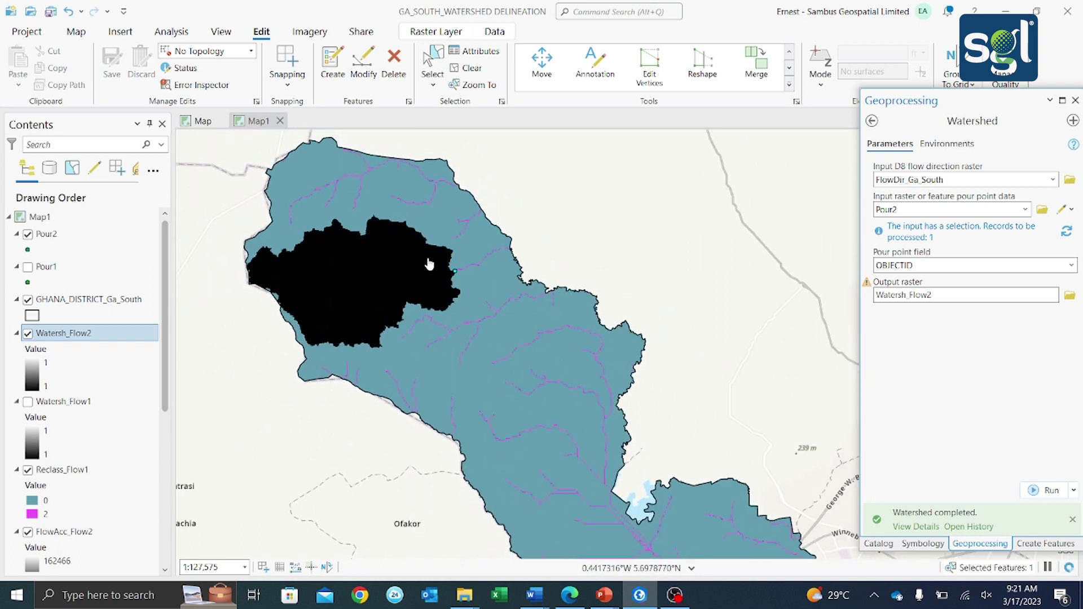
scroll(429, 266, up, 2)
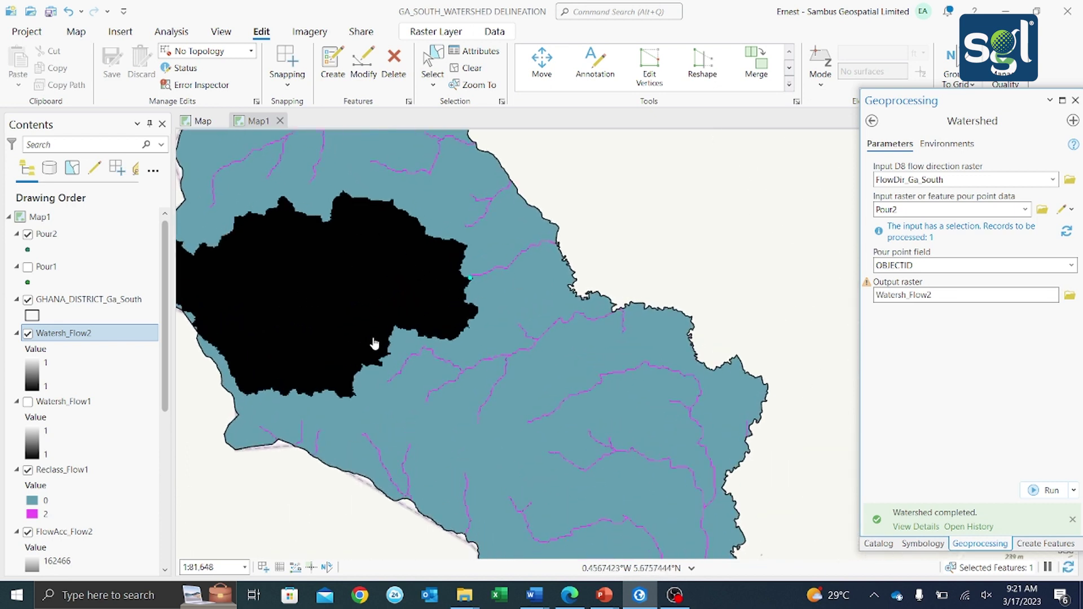
scroll(374, 343, down, 2)
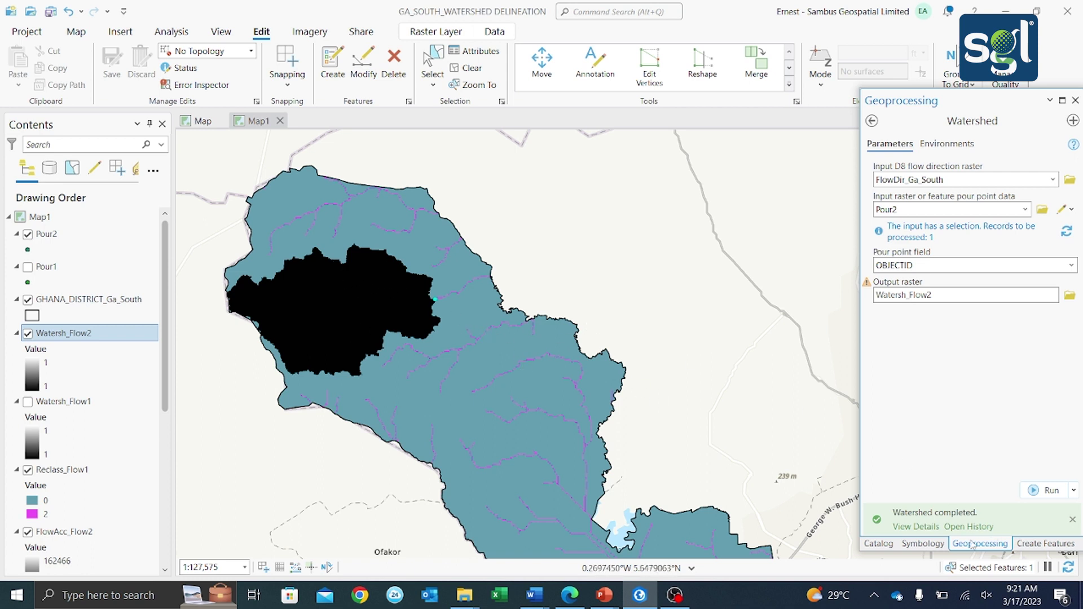
Step: Convert the Watersh_Flow2 raster with Raster to Polygon, using the Value field, simplified polygons and RasterT_Watersh2 as output
click(872, 122)
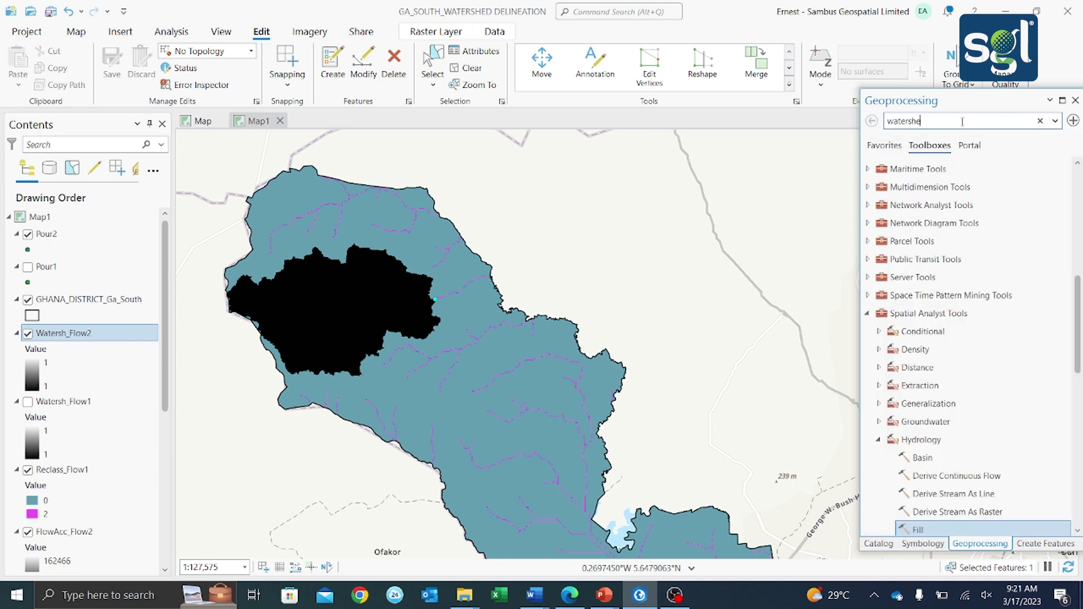
key(BackSpace)
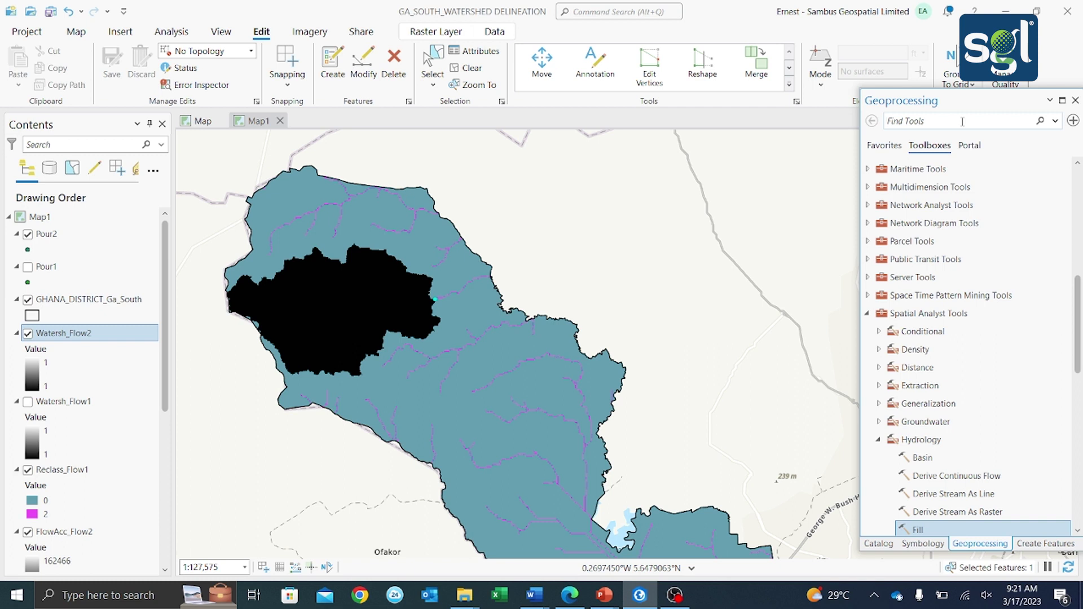
text(raster)
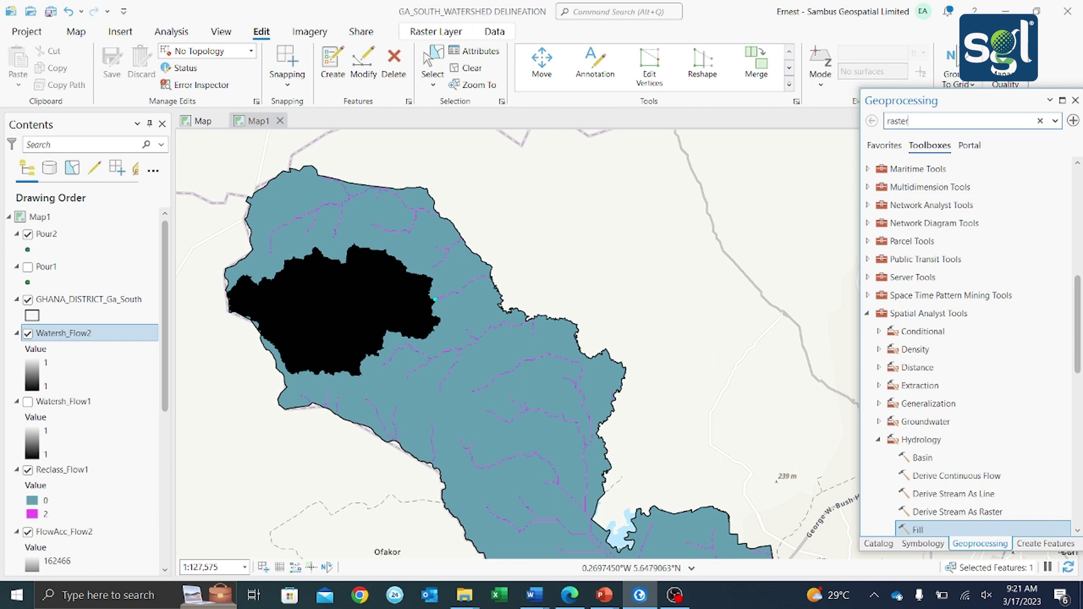
text( to poly)
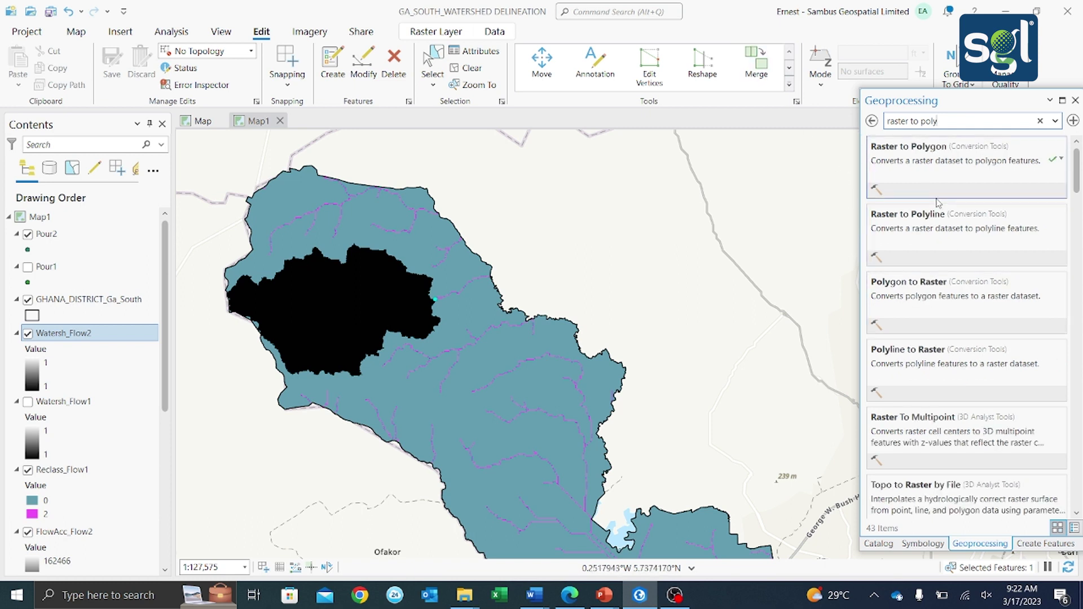
click(898, 147)
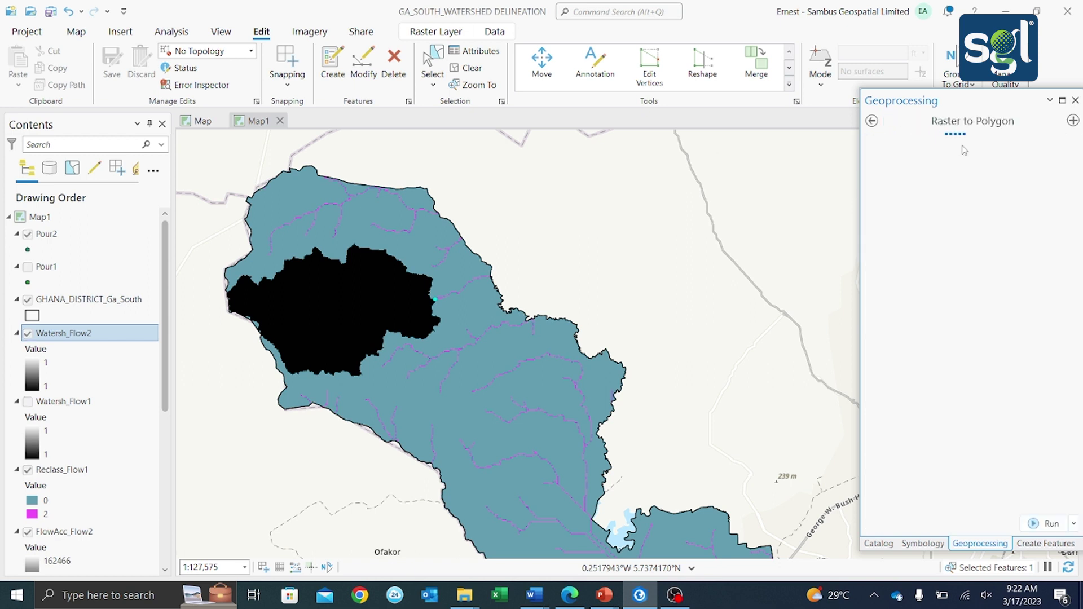
click(1053, 180)
click(1053, 179)
click(1053, 179)
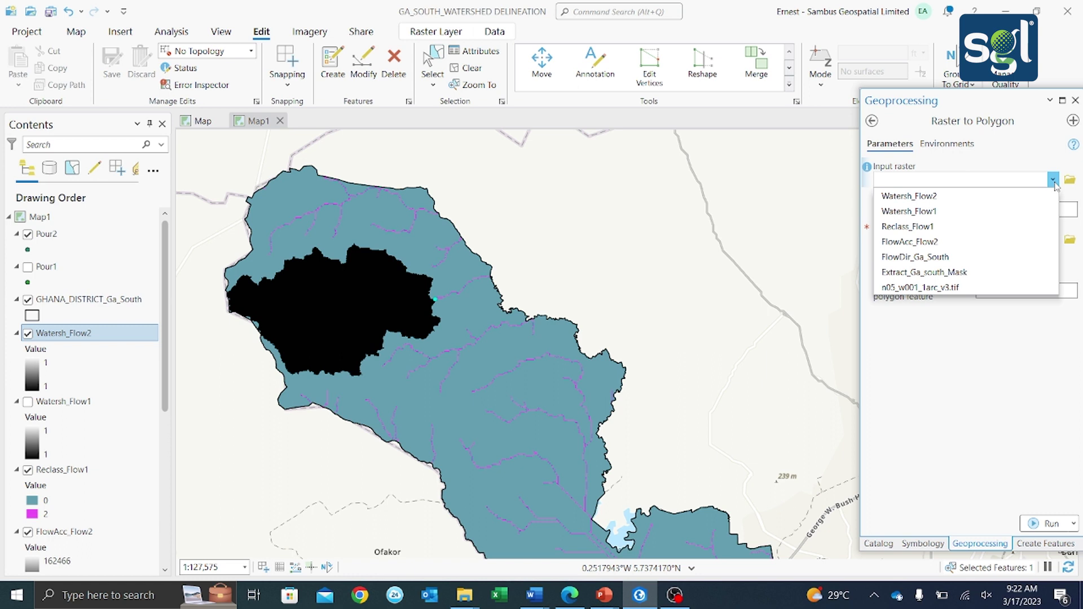
click(929, 197)
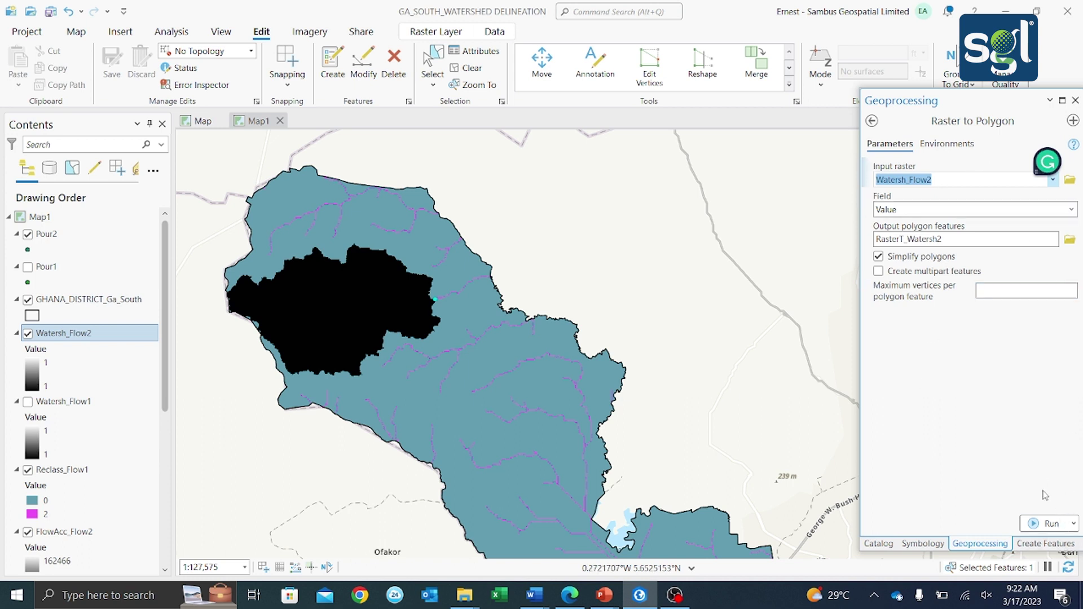
click(1036, 523)
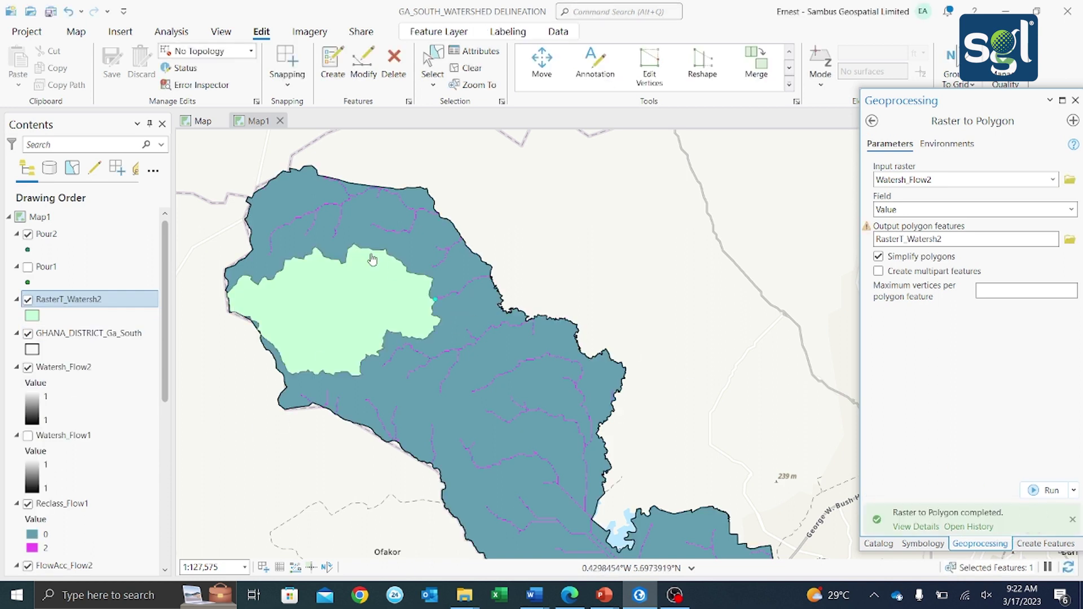
Step: Change the RasterT_Watersh2 polygon symbol to a black outline without fill
right_click(30, 317)
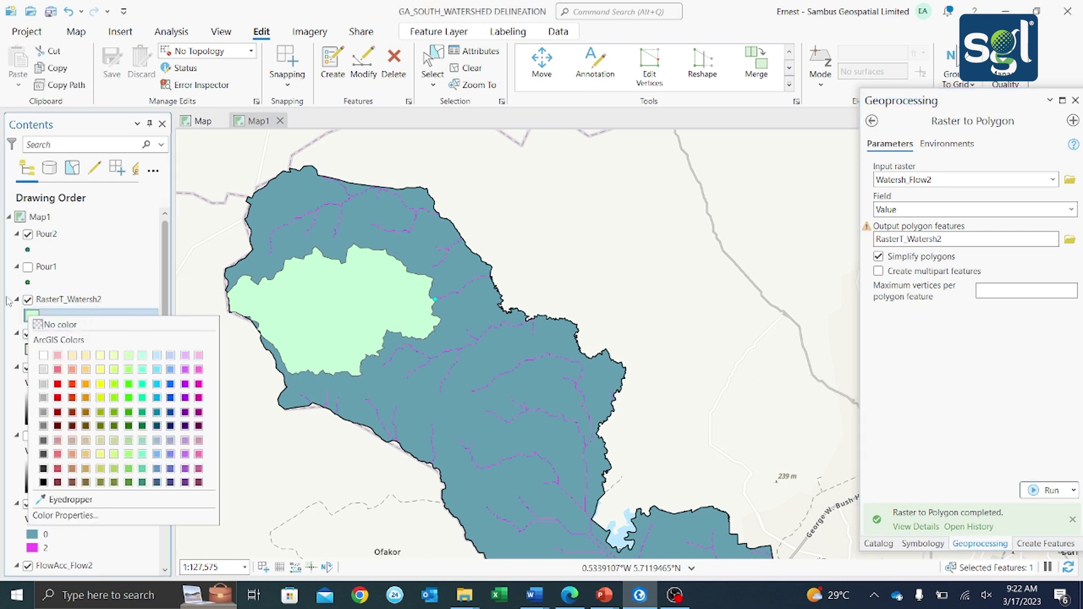
click(30, 315)
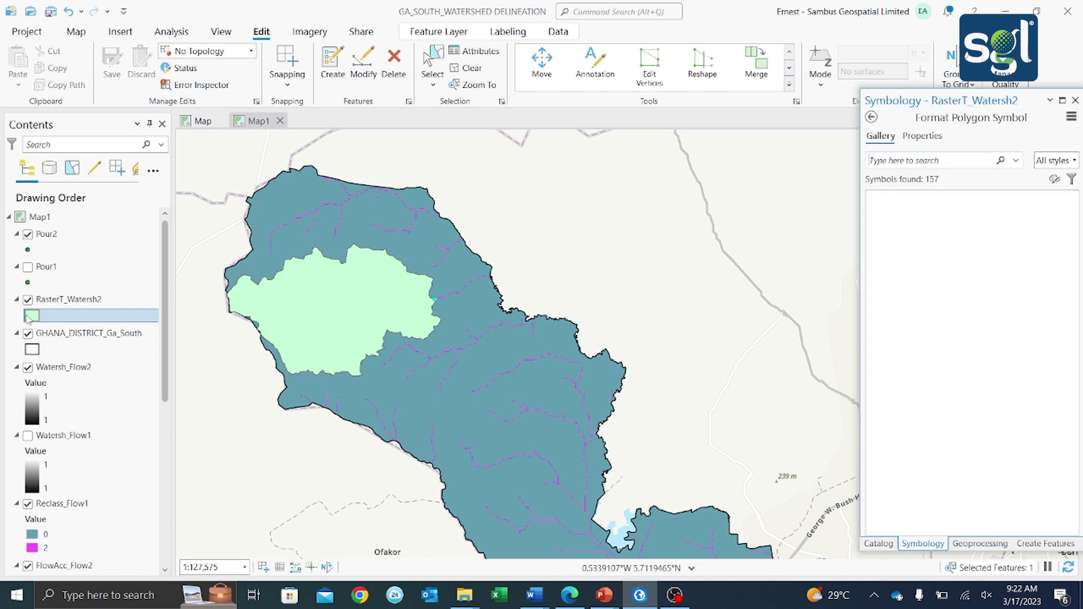
click(951, 242)
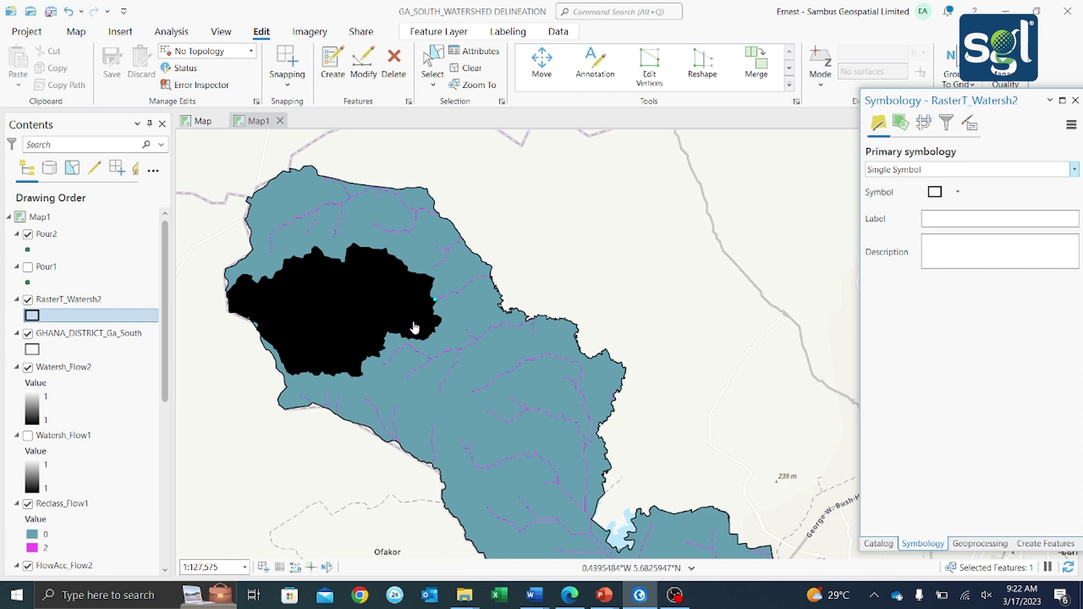
scroll(415, 327, down, 2)
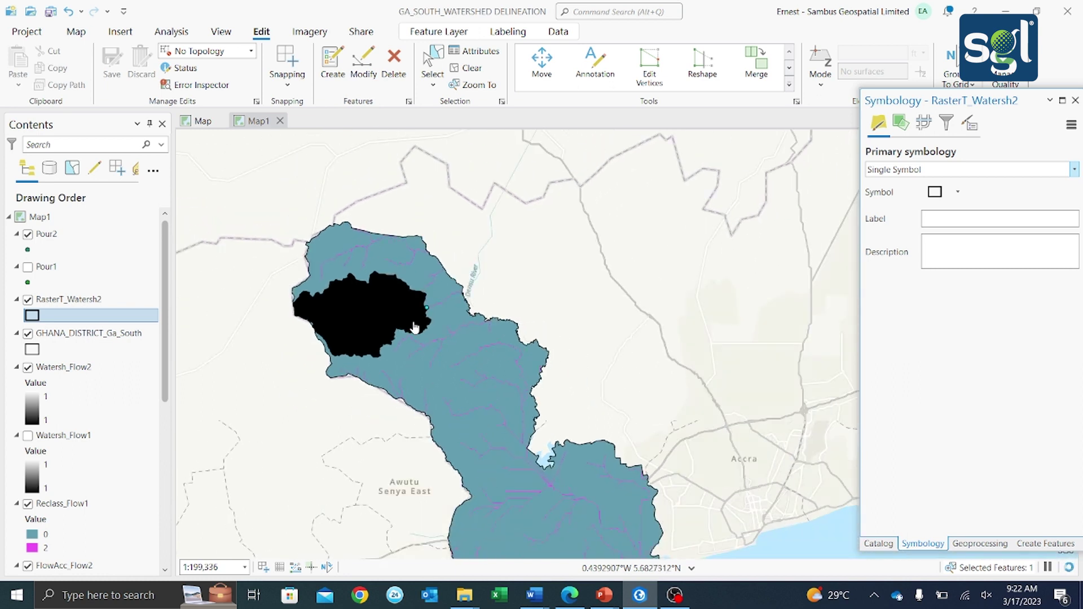
scroll(414, 327, up, 2)
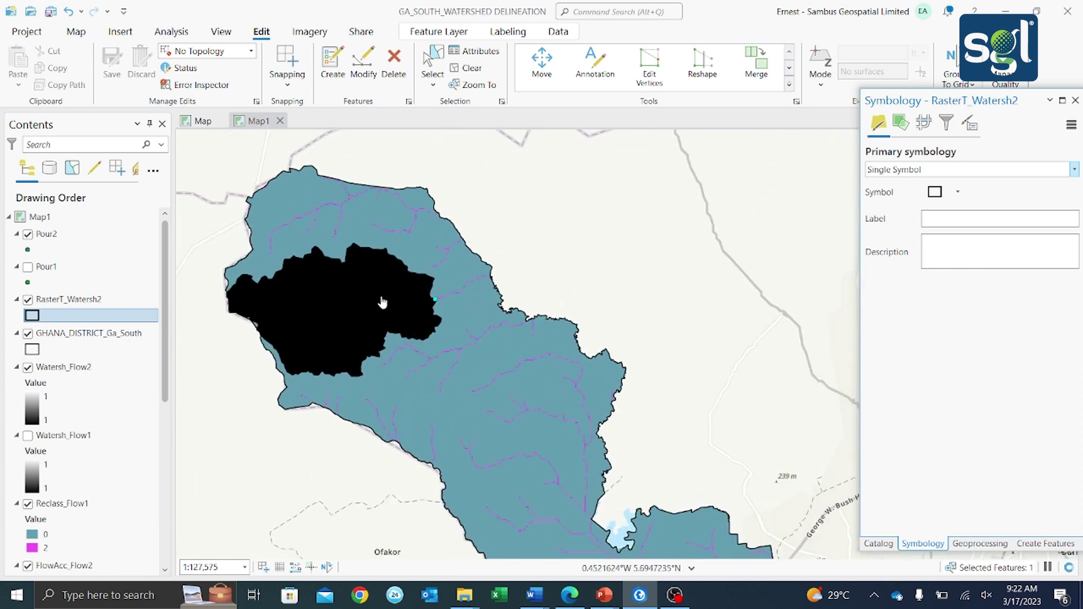
scroll(382, 302, up, 2)
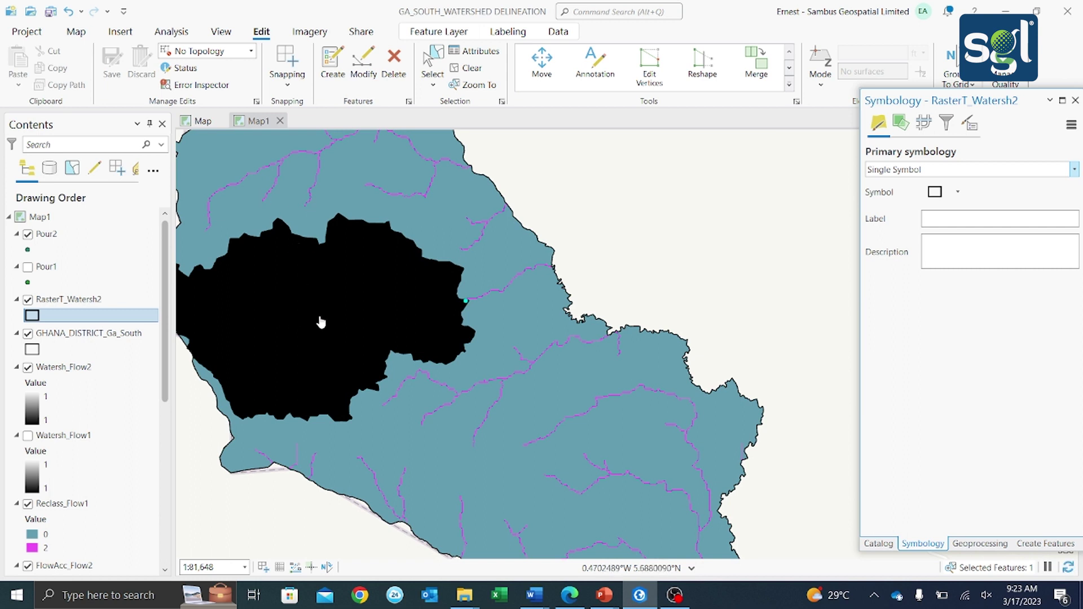
scroll(320, 321, down, 1)
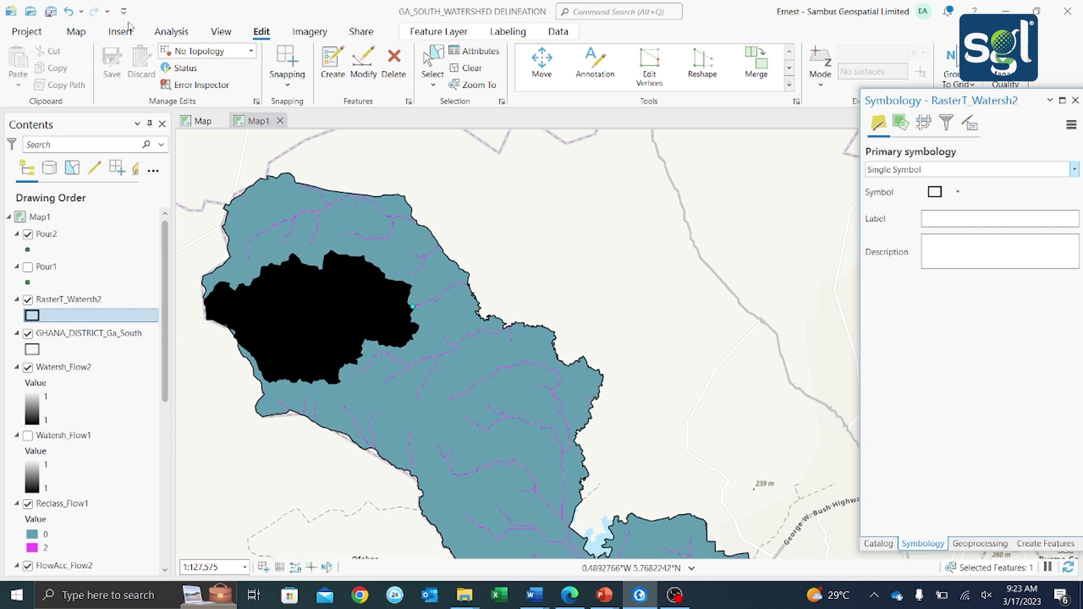
Step: Measure the area of the RasterT_Watersh2 polygon with Measure Features in geodesic mode and Metric area units
click(74, 34)
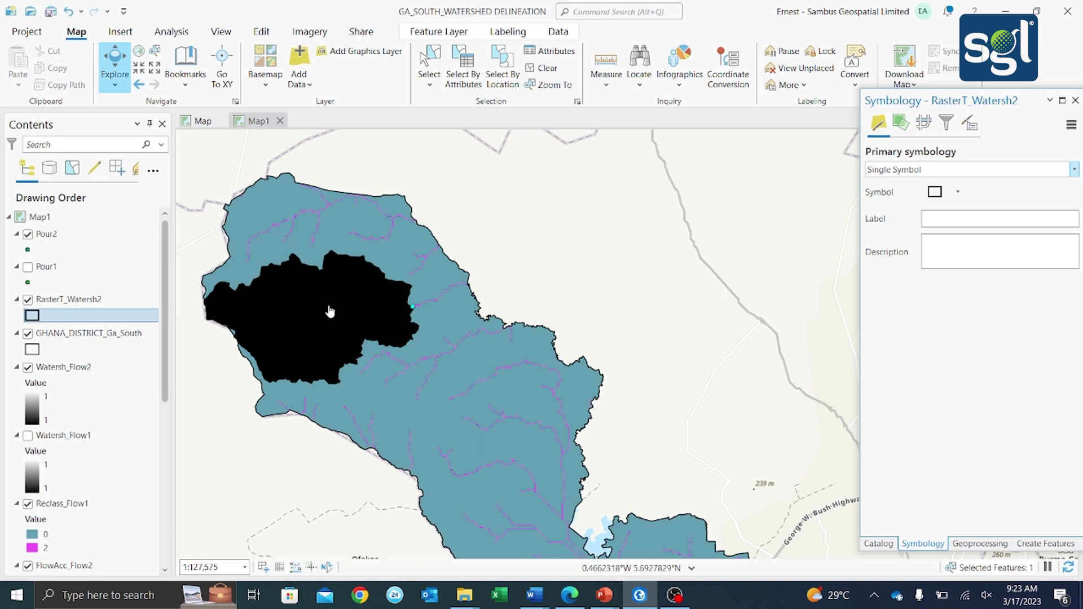
click(607, 86)
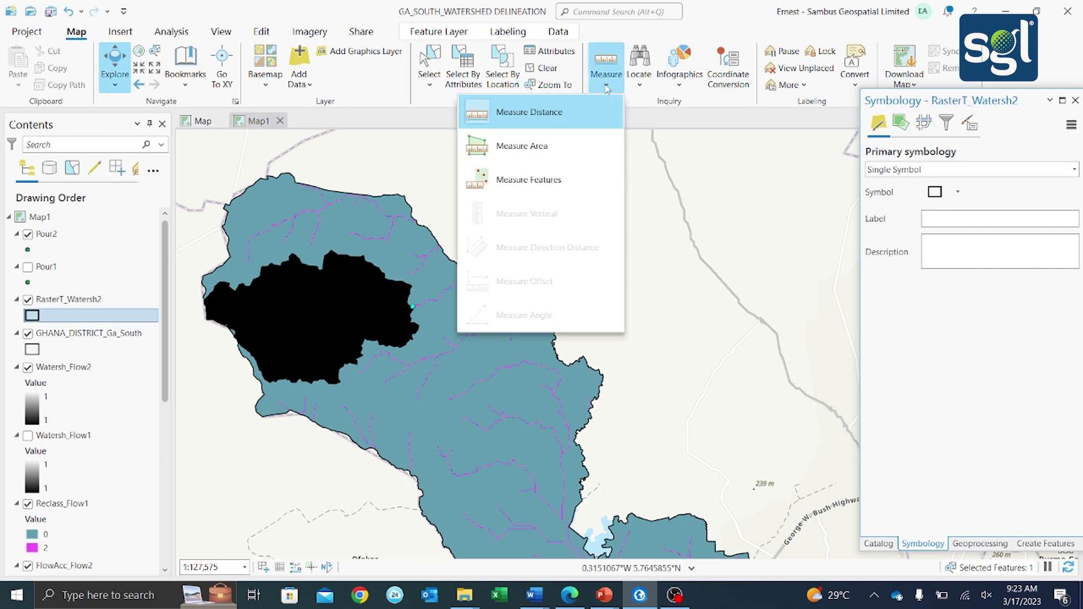
click(550, 180)
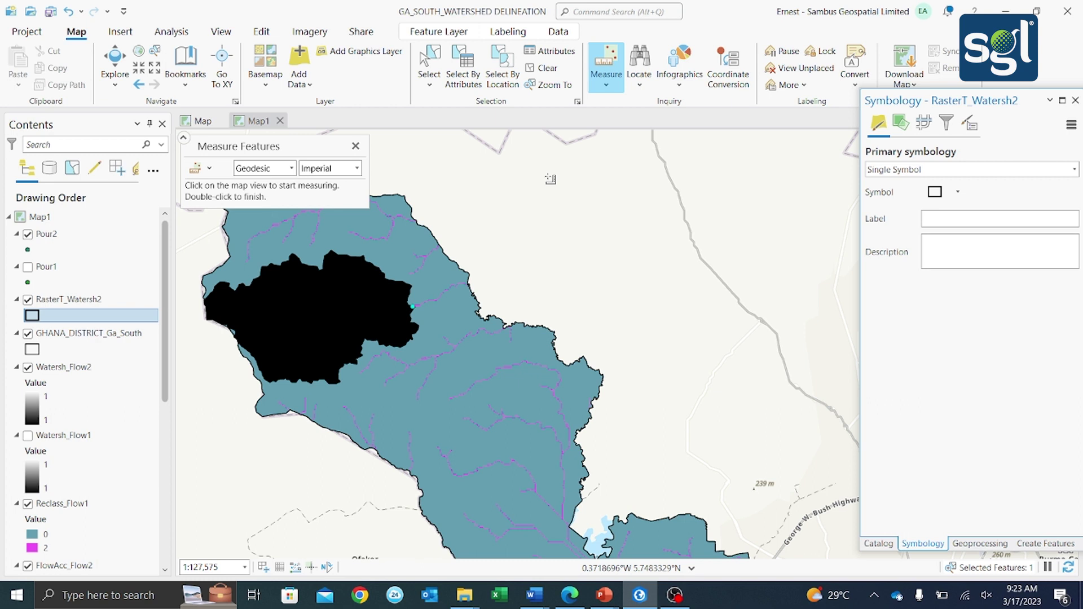
click(357, 170)
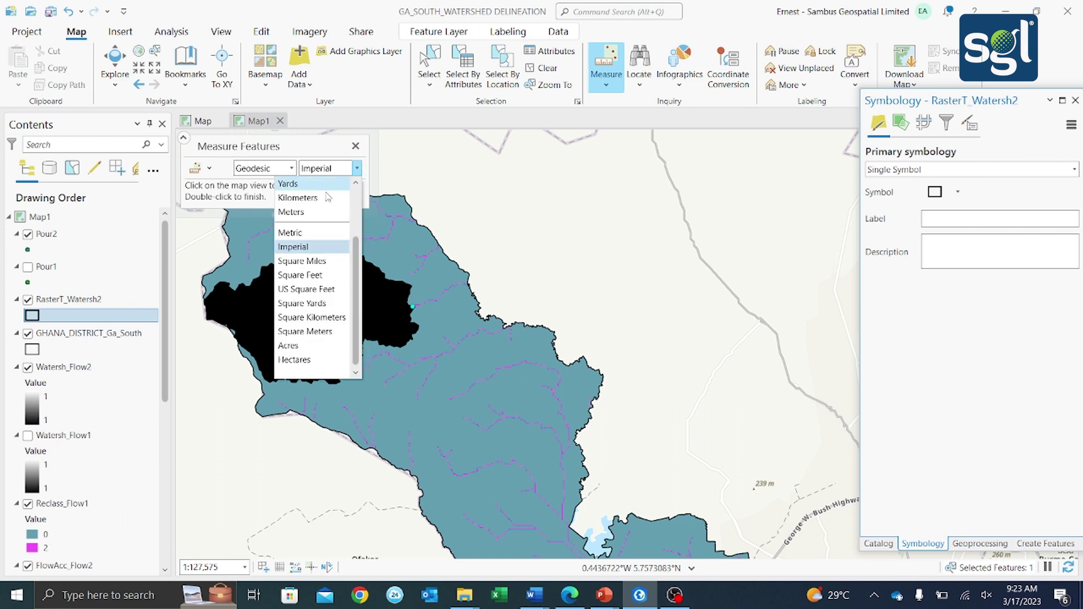
click(309, 234)
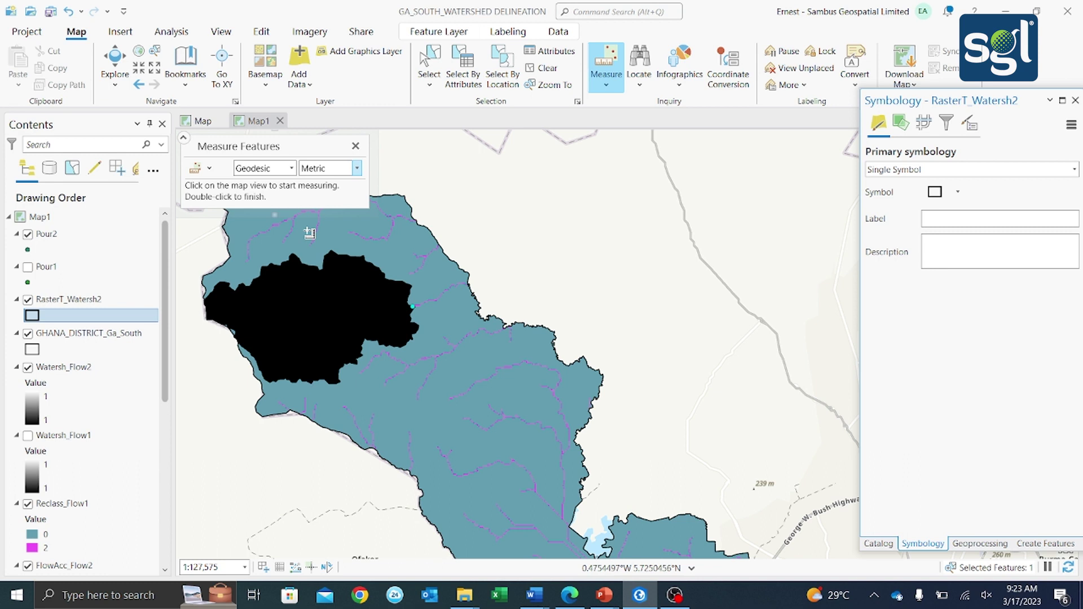
click(310, 306)
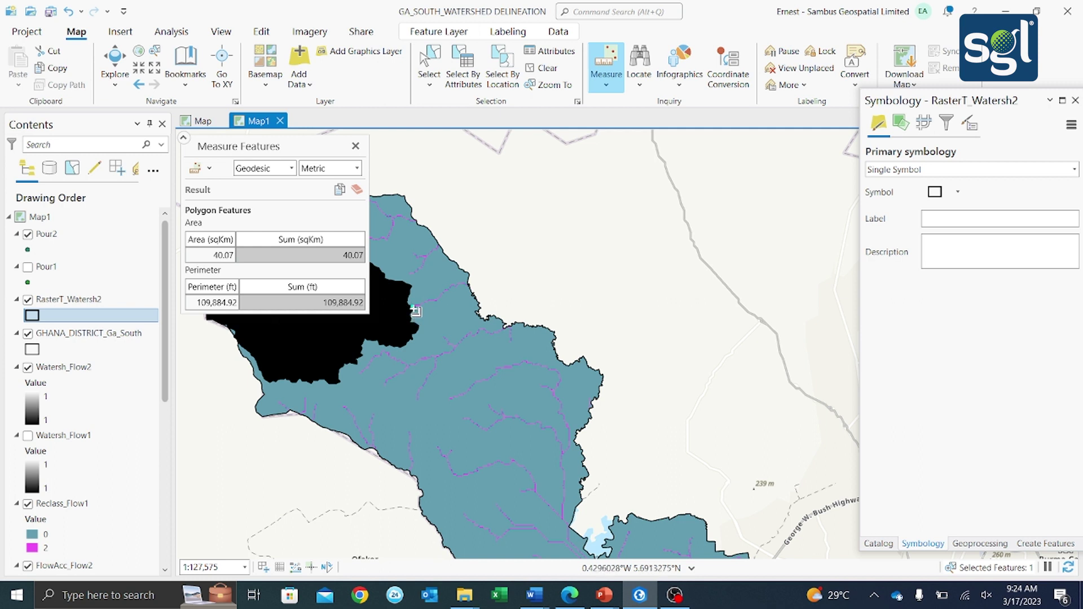
click(356, 146)
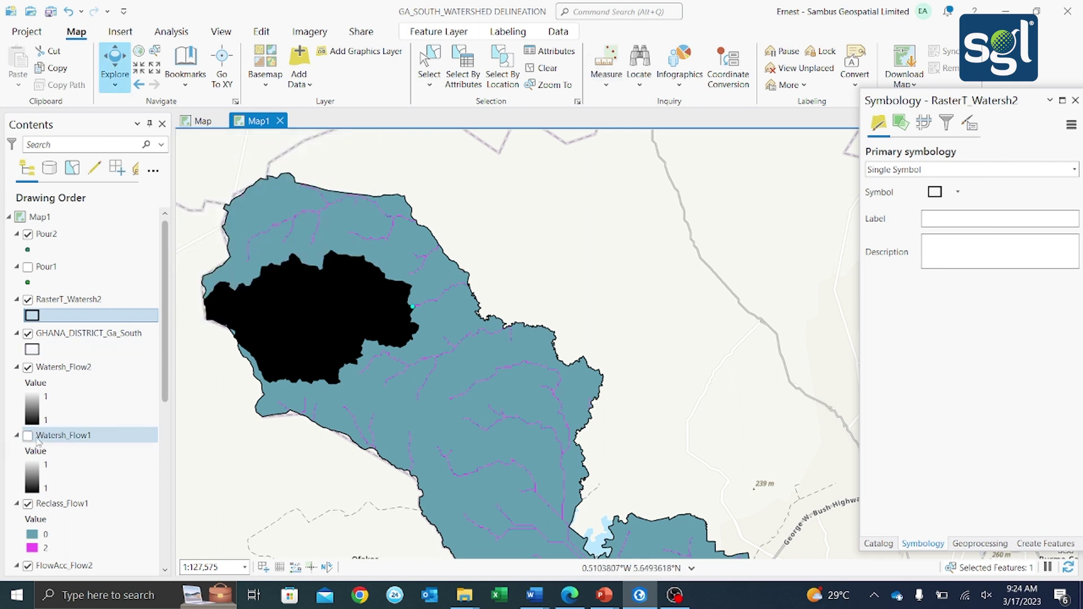
Step: Hide the Watersh_Flow2 raster and show the Watersh_Flow1 raster to view the southern watershed
click(28, 368)
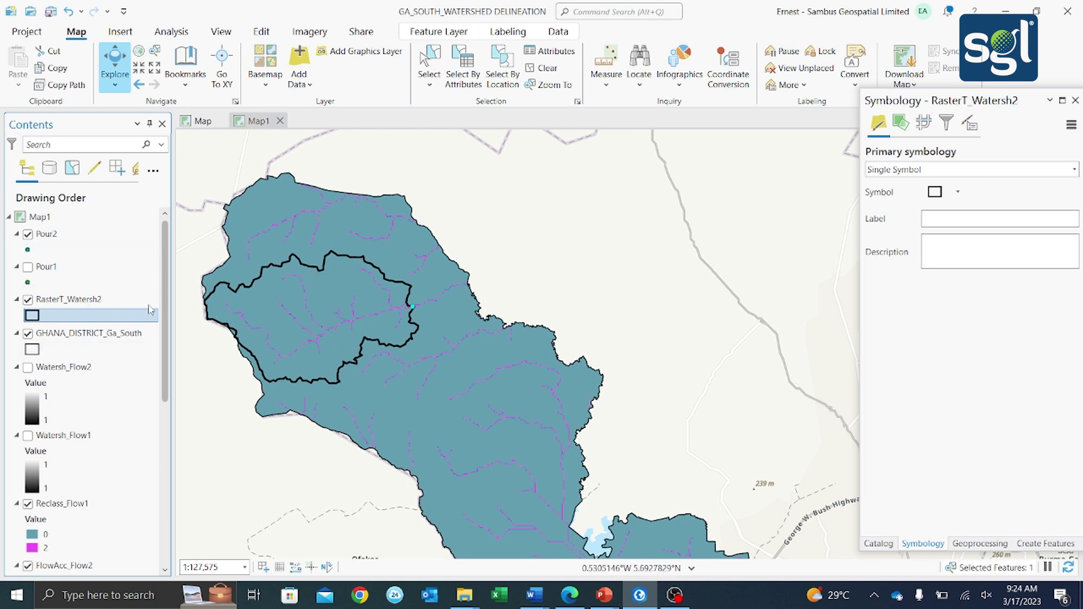
click(27, 436)
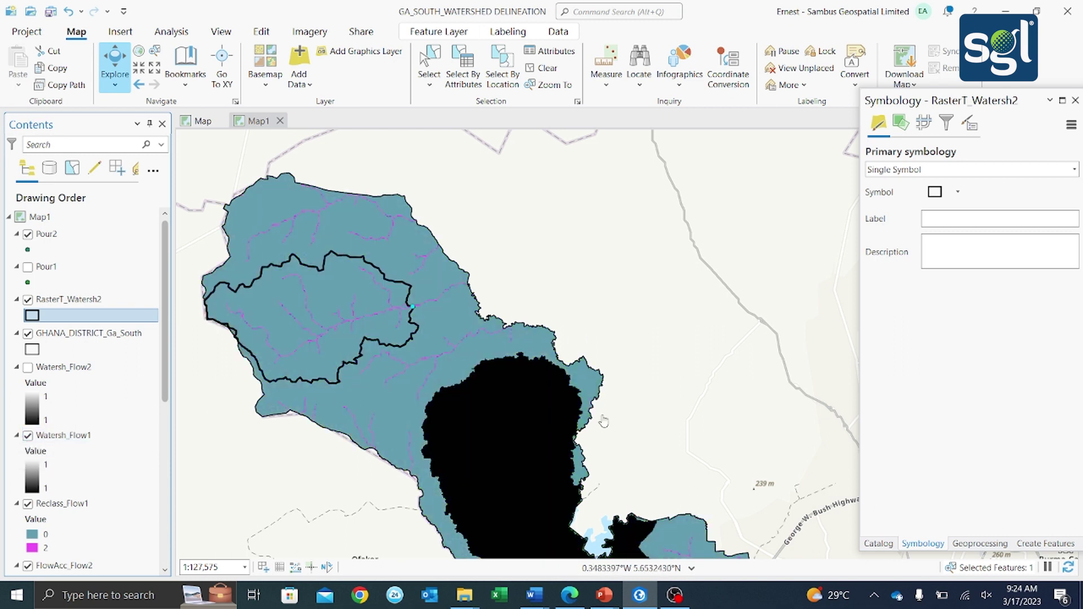
drag(648, 387, 611, 254)
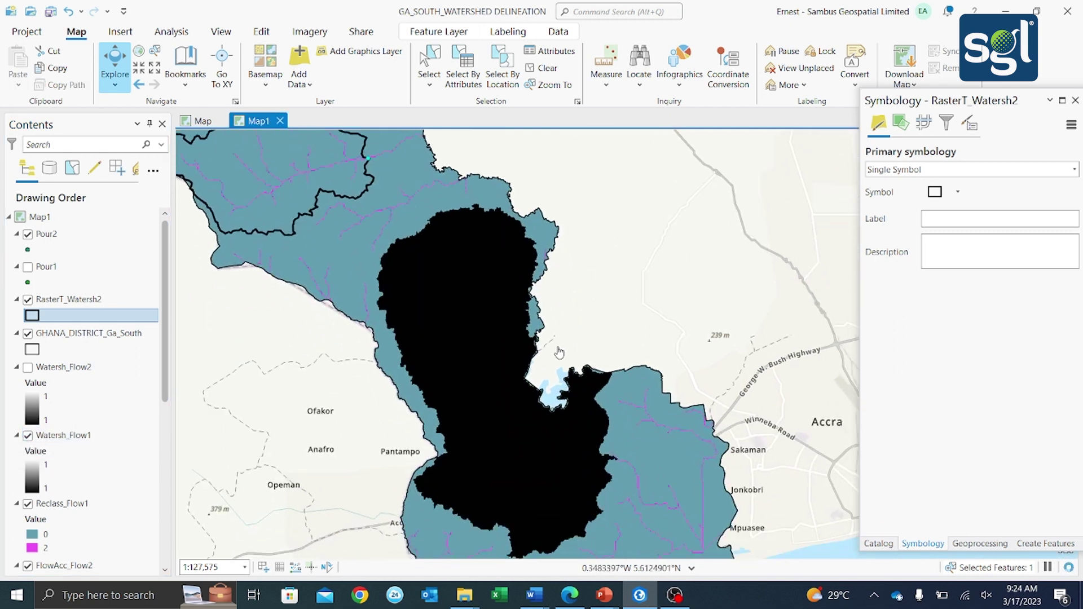
click(559, 353)
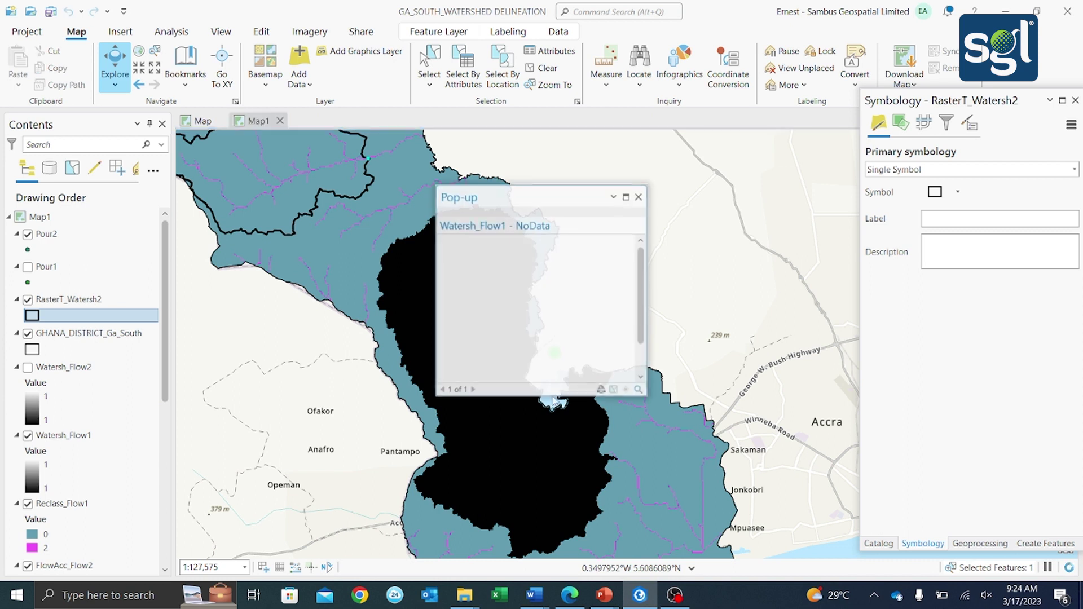
click(638, 197)
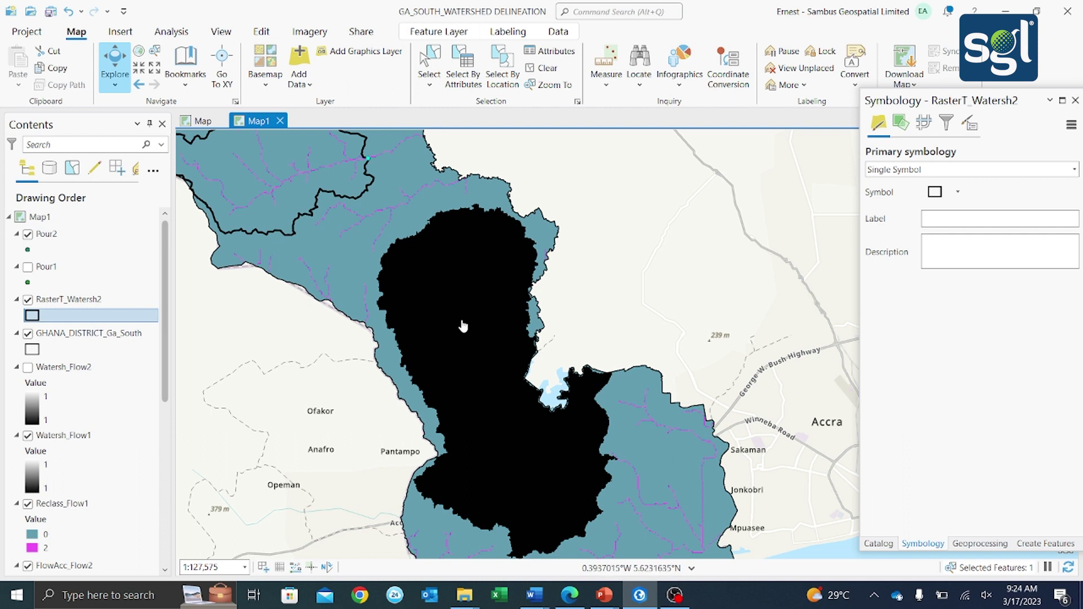
click(961, 544)
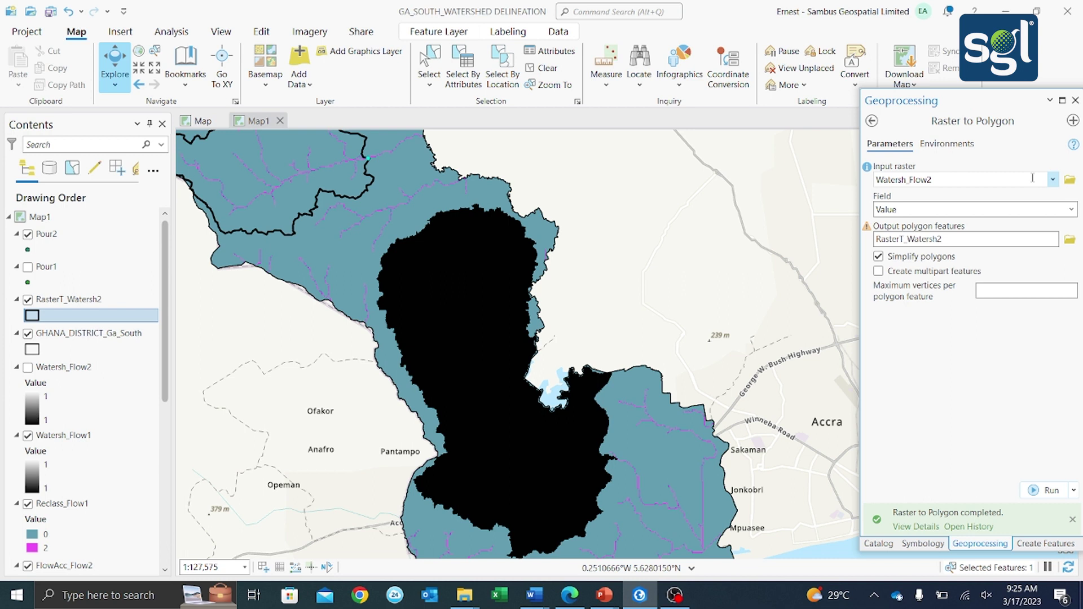
click(1054, 180)
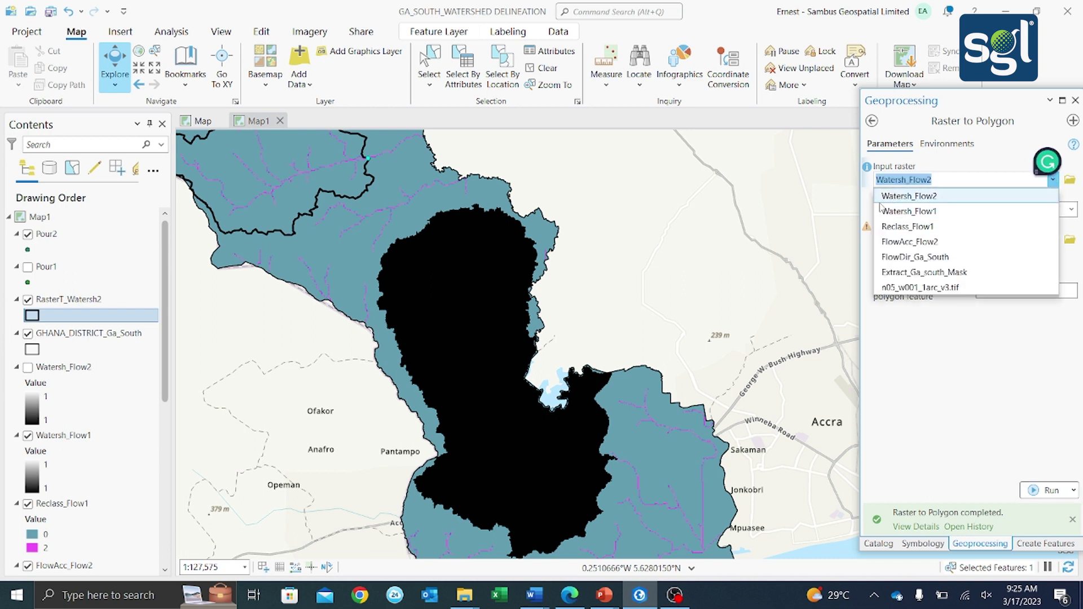
click(930, 213)
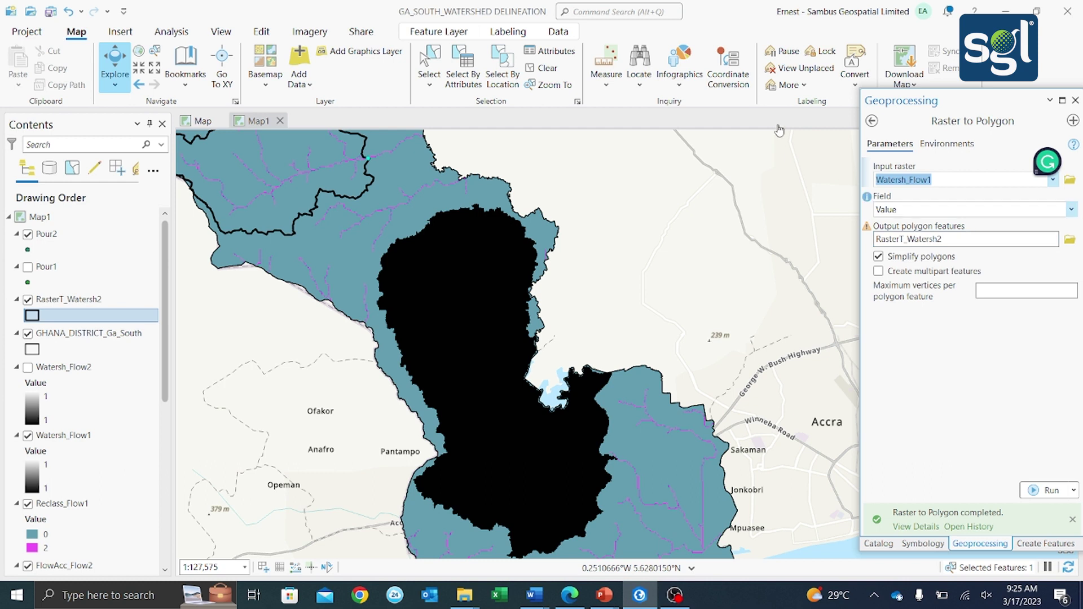
click(872, 121)
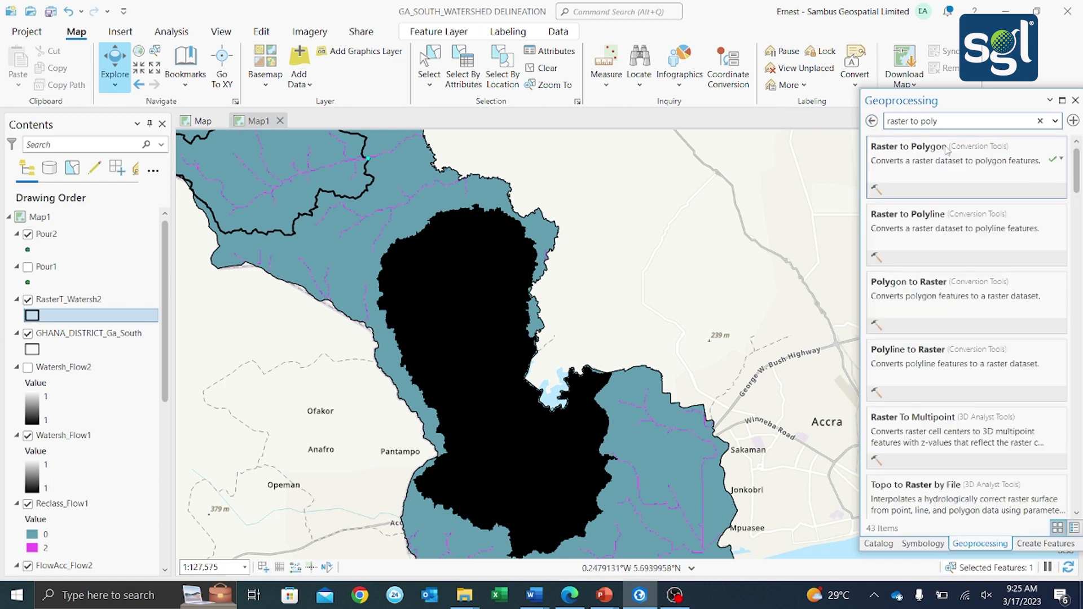
Step: Convert the Watersh_Flow1 raster with Raster to Polygon, using the Value field, simplified polygons and RasterT_Watersh3 as output
click(923, 151)
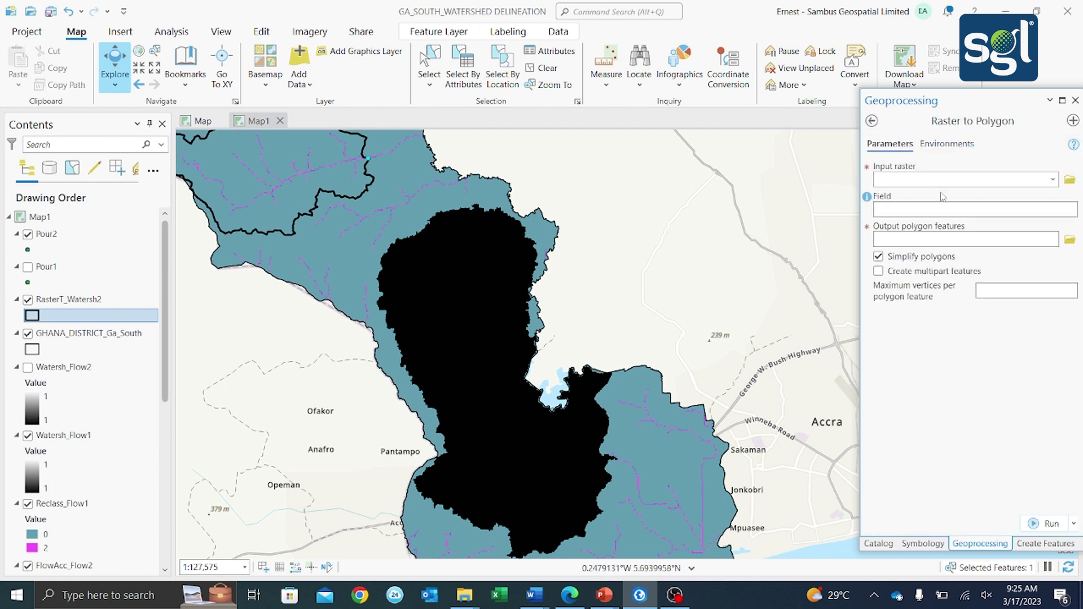
click(1053, 180)
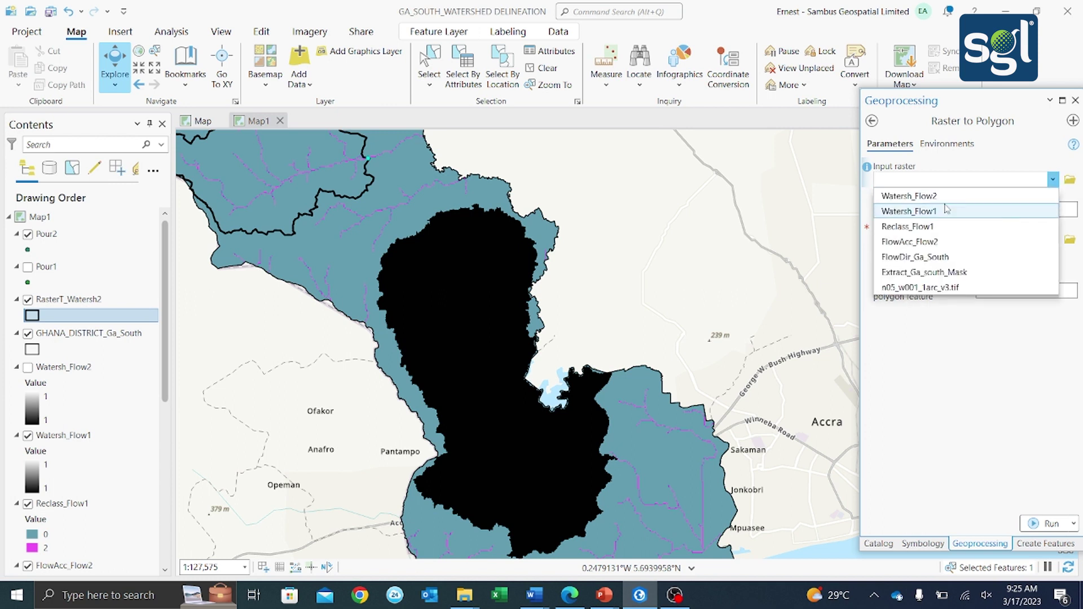
click(920, 211)
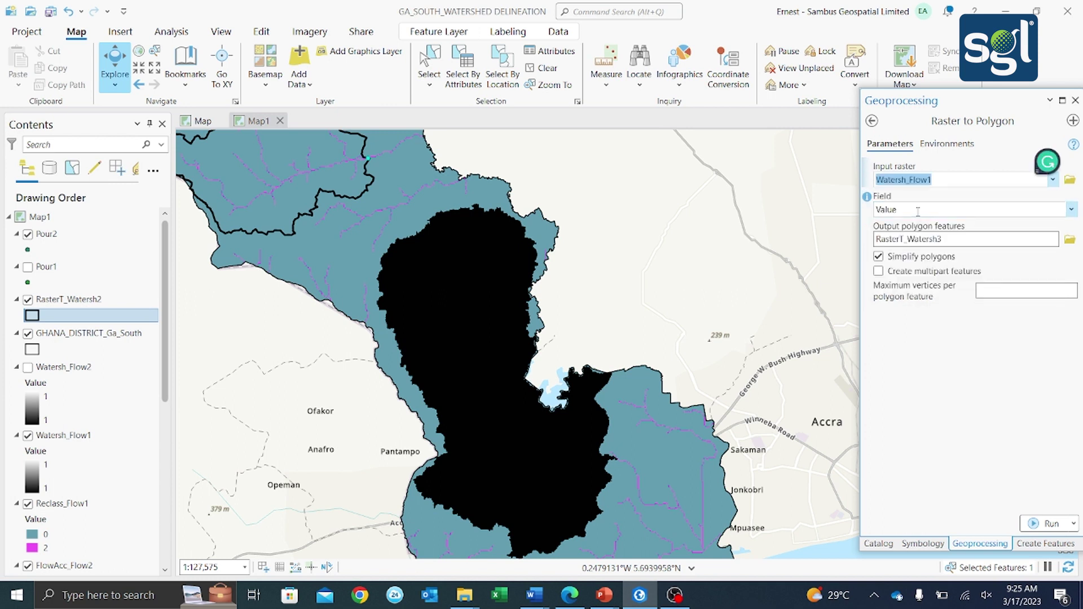
click(1033, 524)
mouse_move(1029, 530)
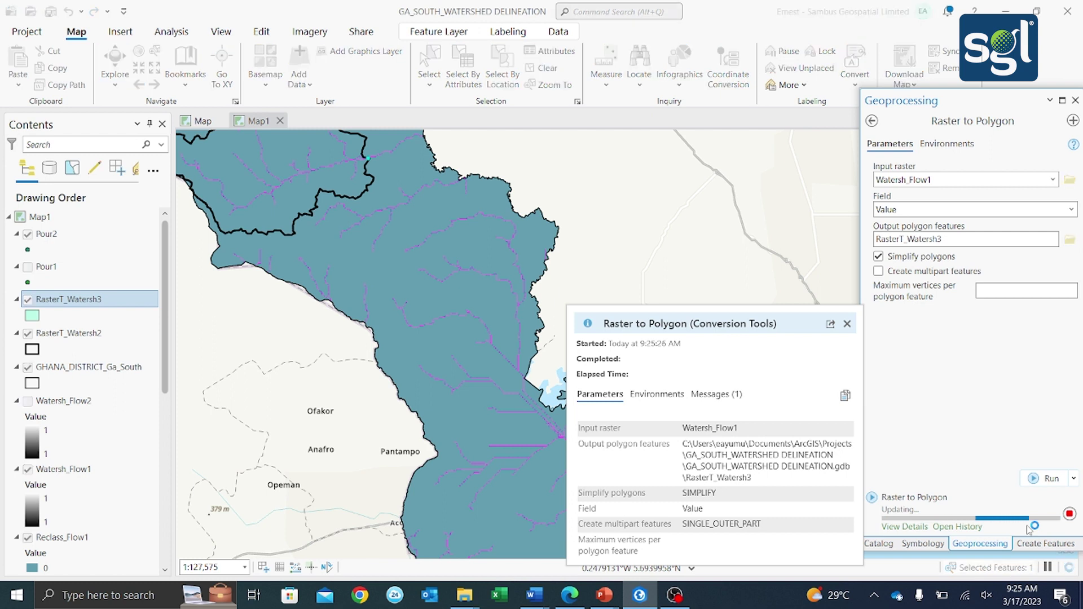
Step: Change the RasterT_Watersh3 polygon symbol to the thicker black outline without fill
click(847, 323)
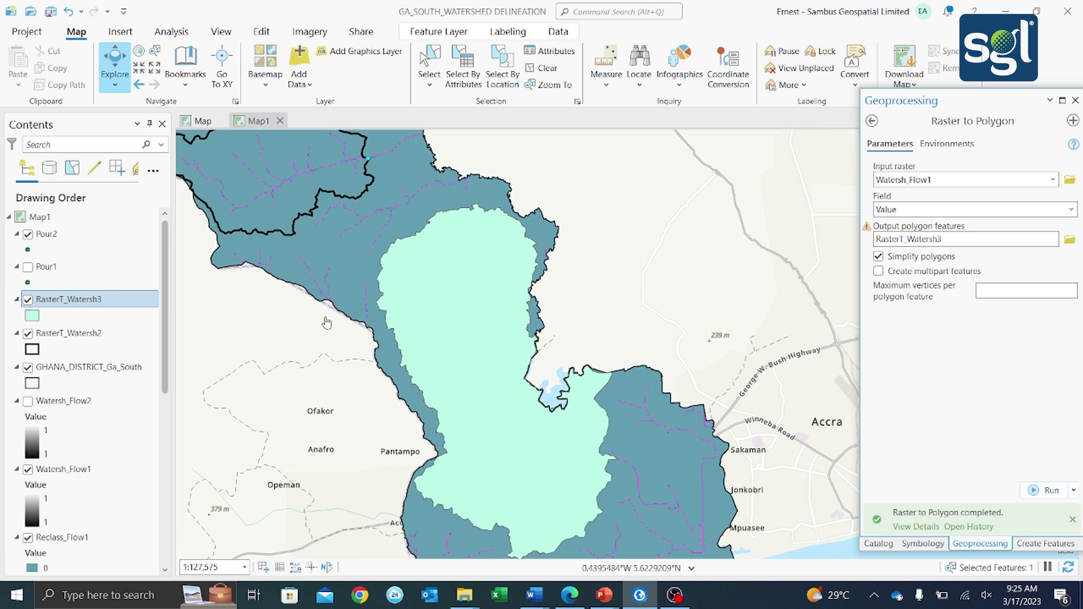
right_click(36, 319)
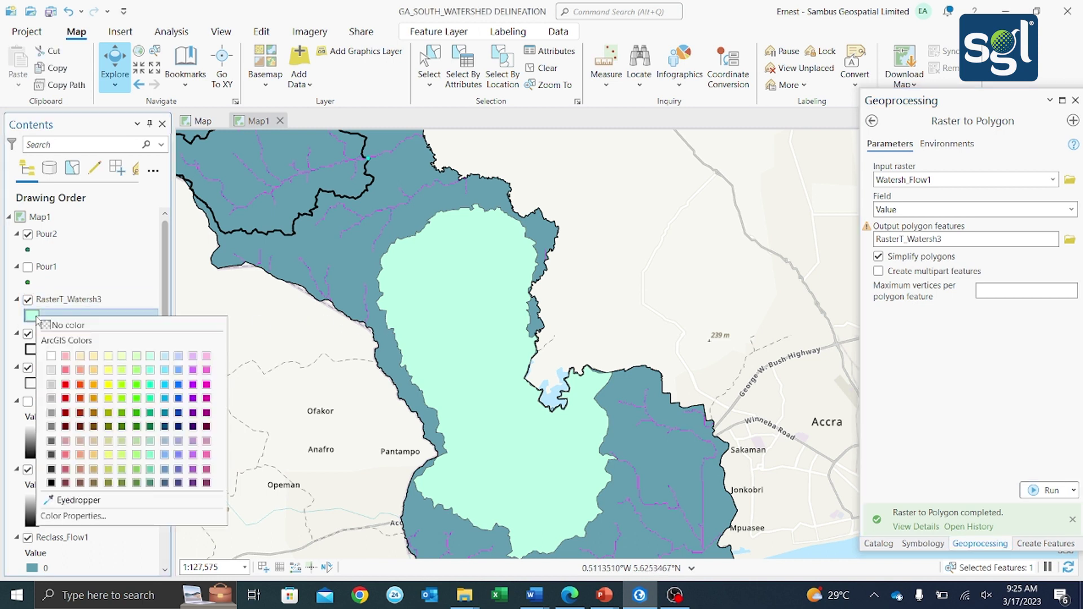
click(25, 318)
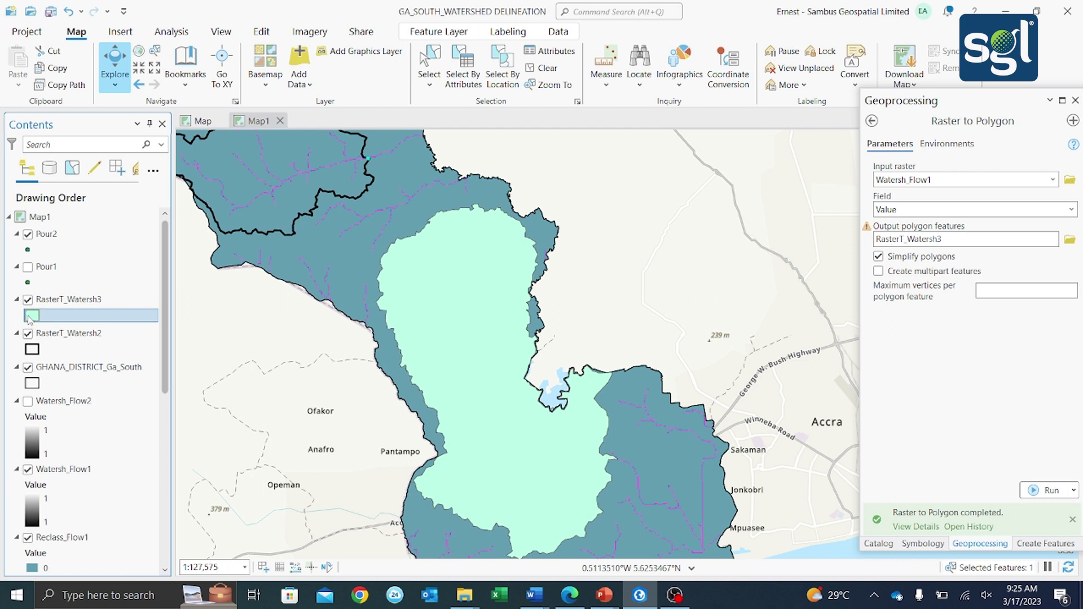
click(30, 319)
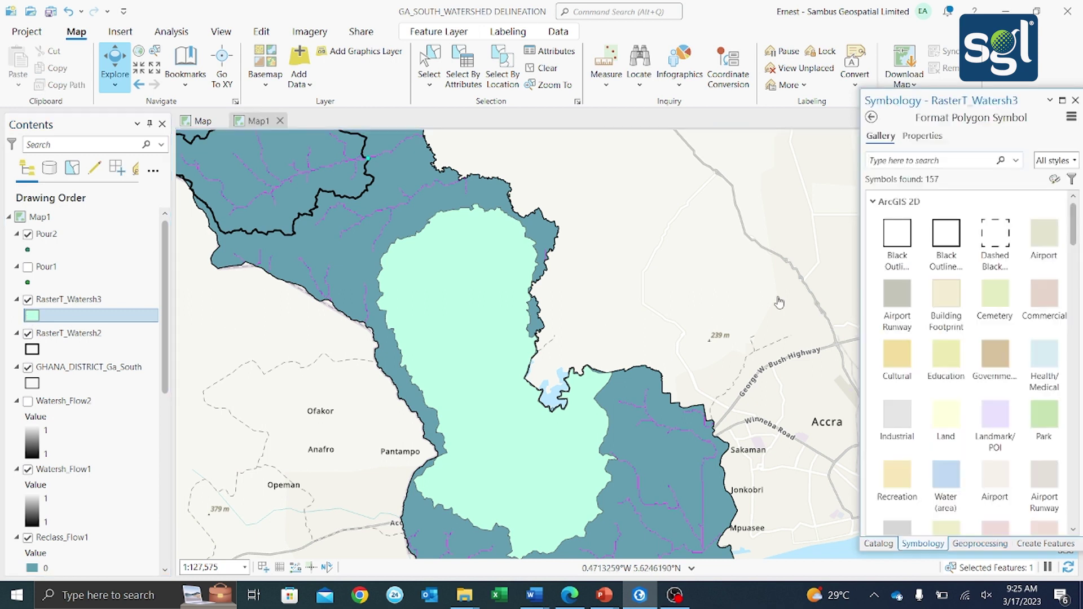
click(953, 245)
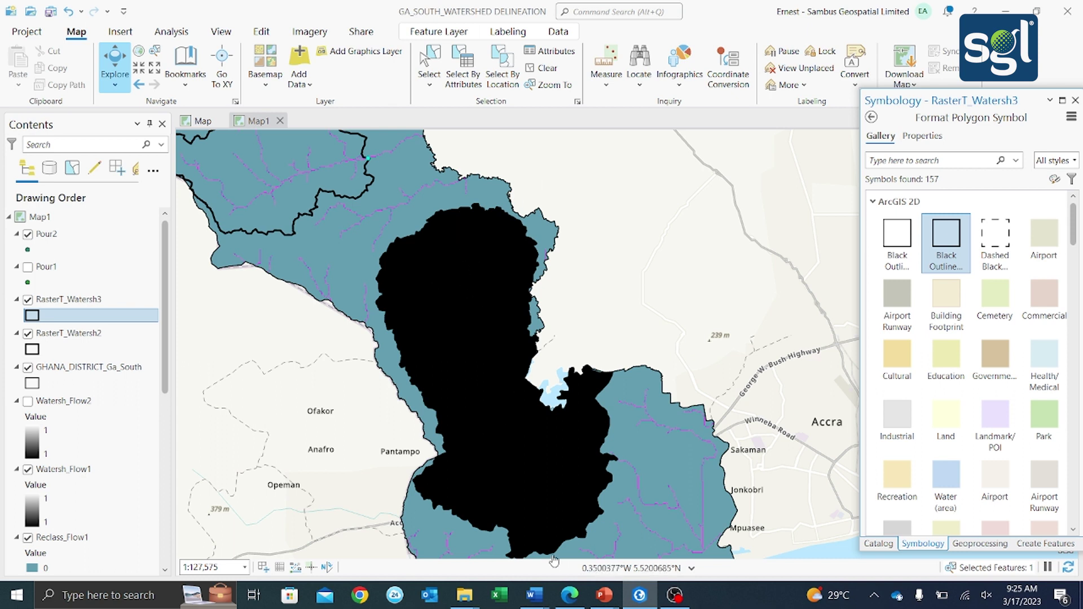
Step: Clear the previous measurement and measure the area of the RasterT_Watersh3 polygon with Measure Features in geodesic mode and metric units
click(607, 87)
click(607, 87)
click(607, 87)
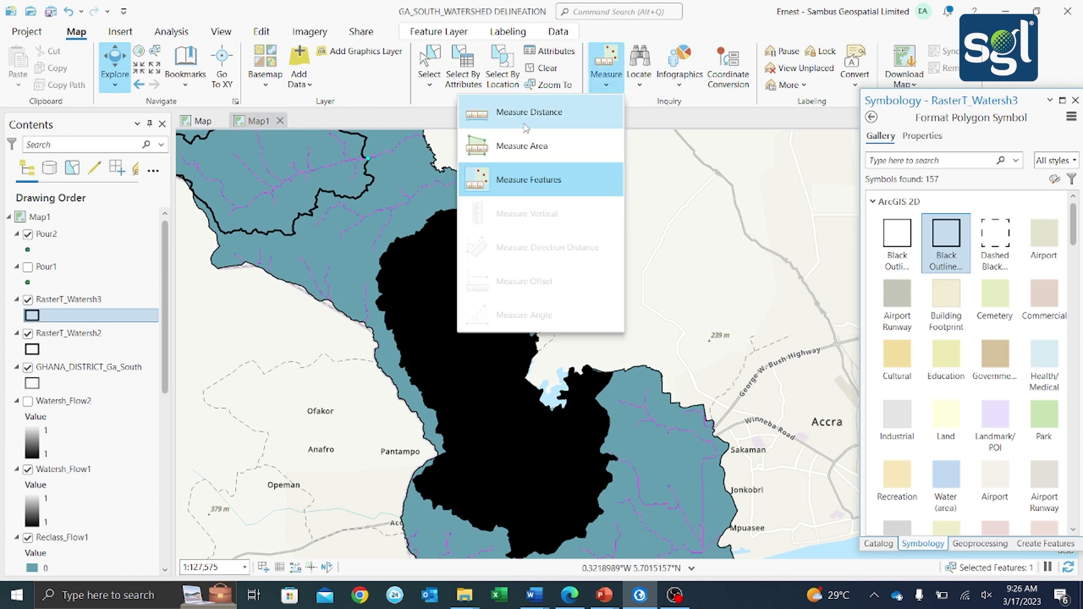
click(532, 186)
click(533, 180)
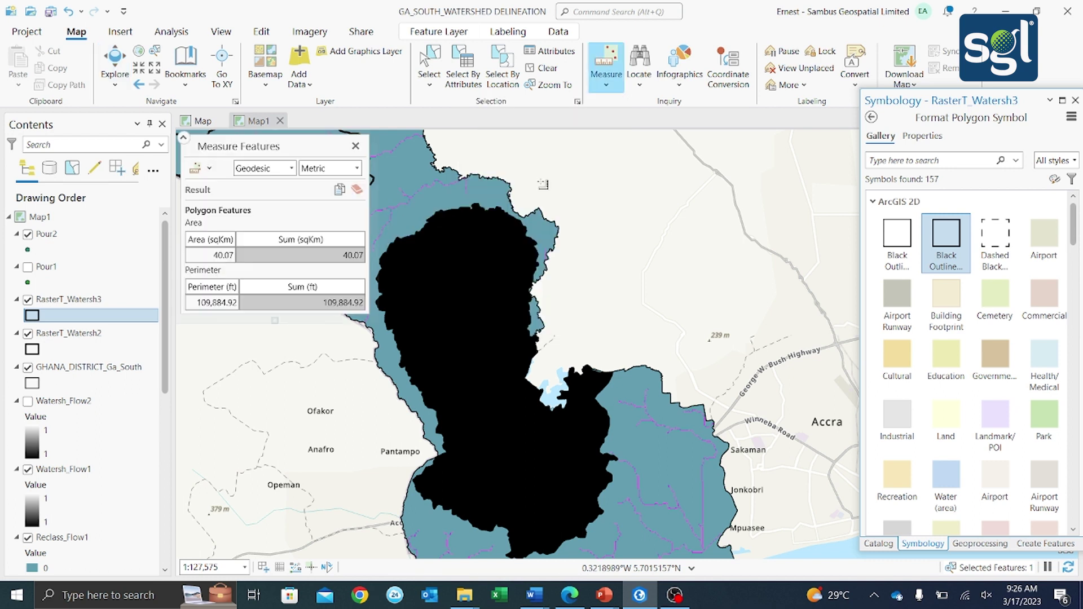
click(357, 189)
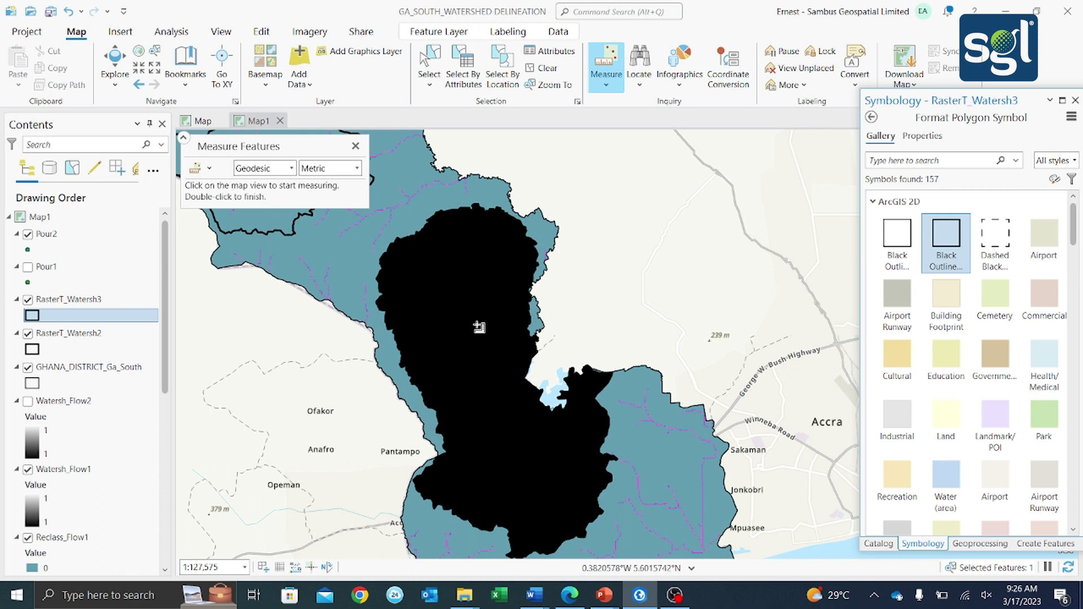
click(497, 399)
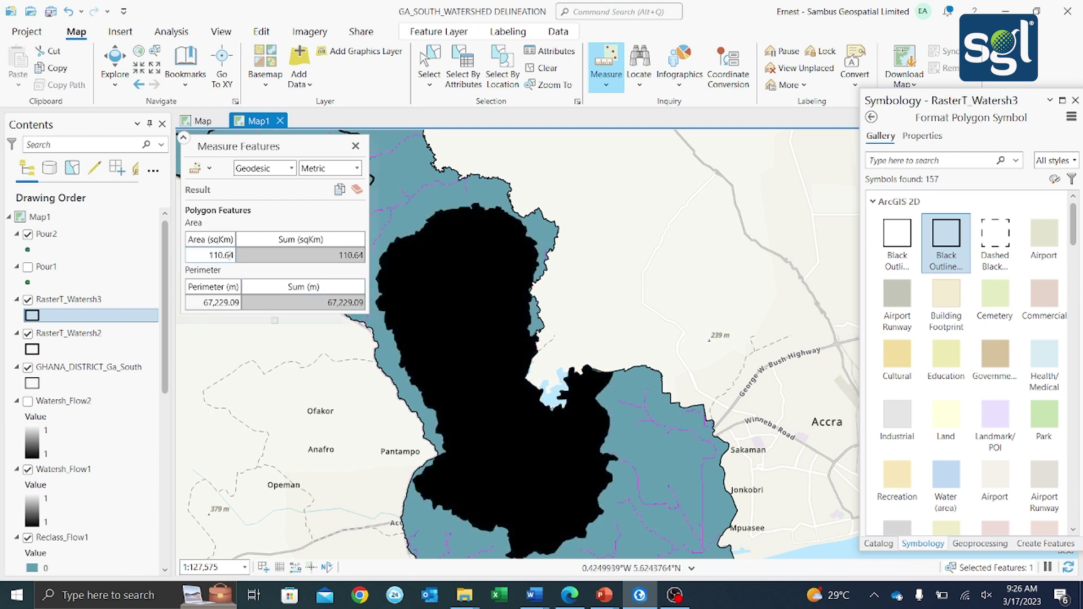
click(231, 255)
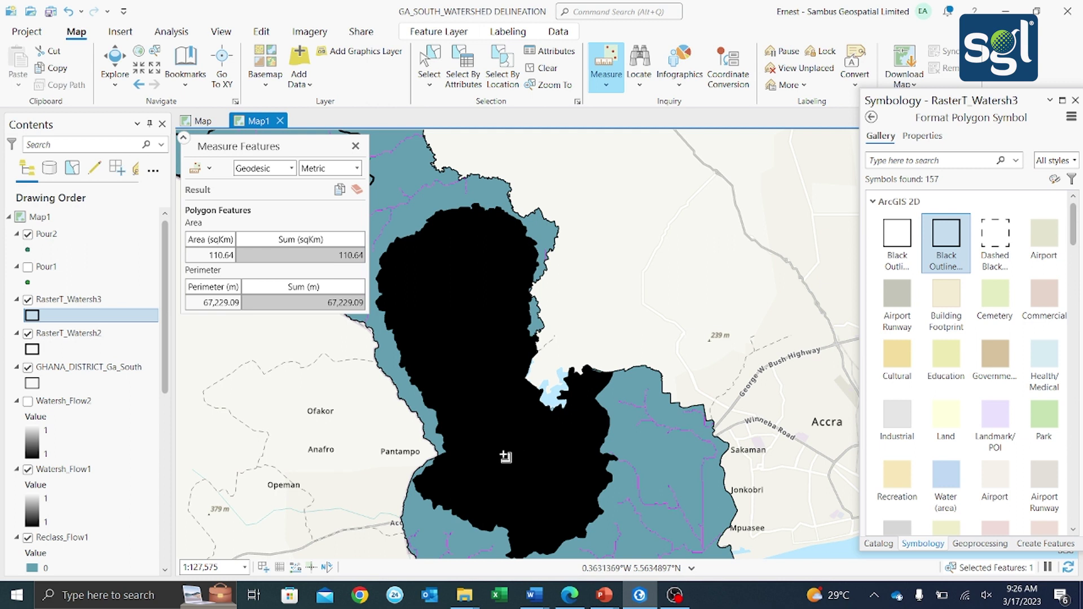
scroll(502, 462, down, 2)
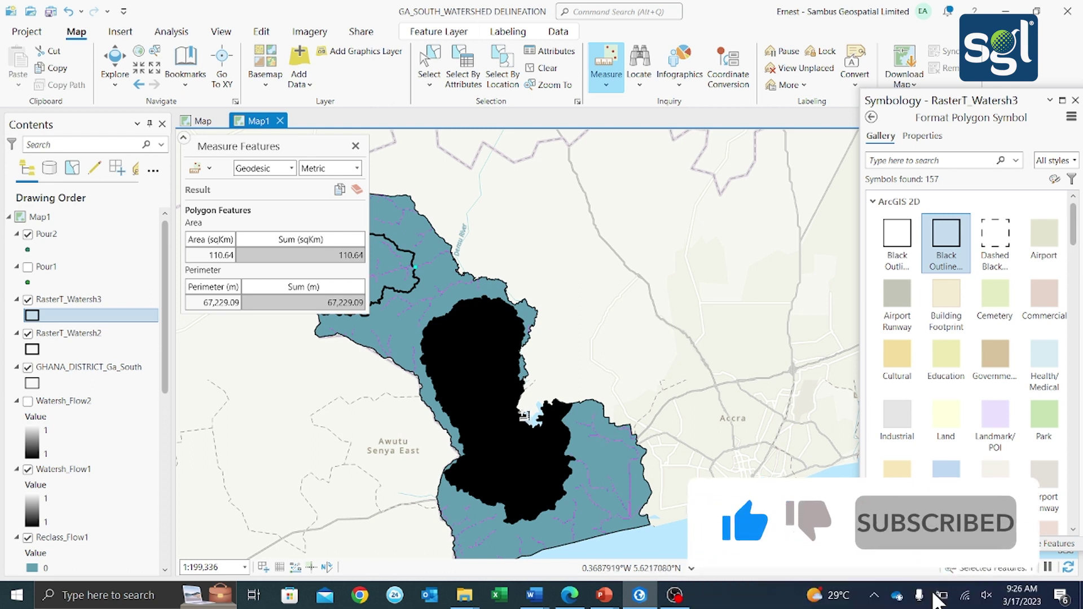
scroll(529, 476, down, 2)
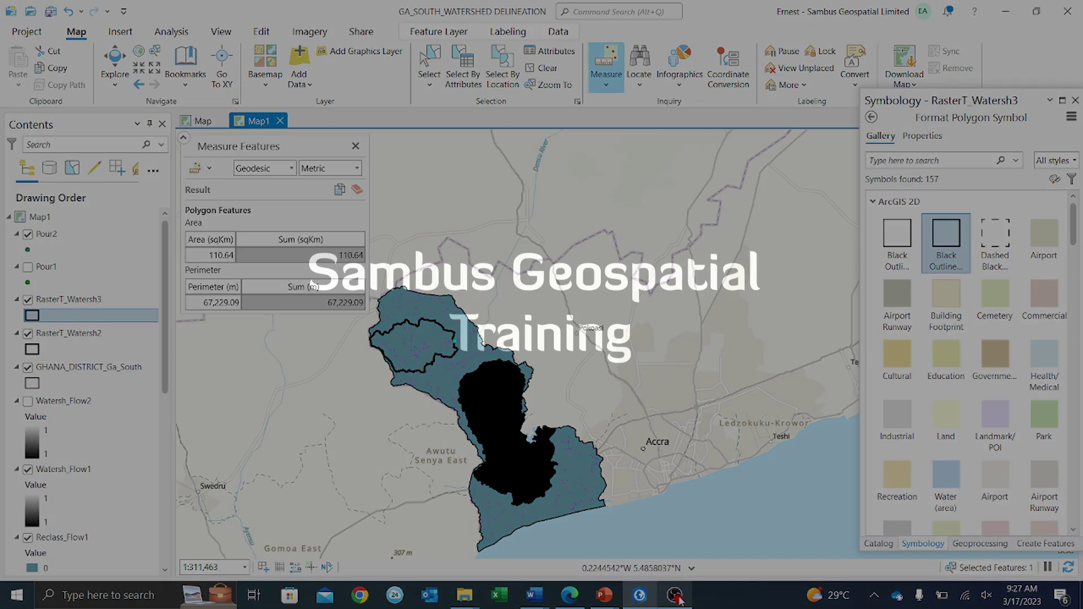
click(679, 600)
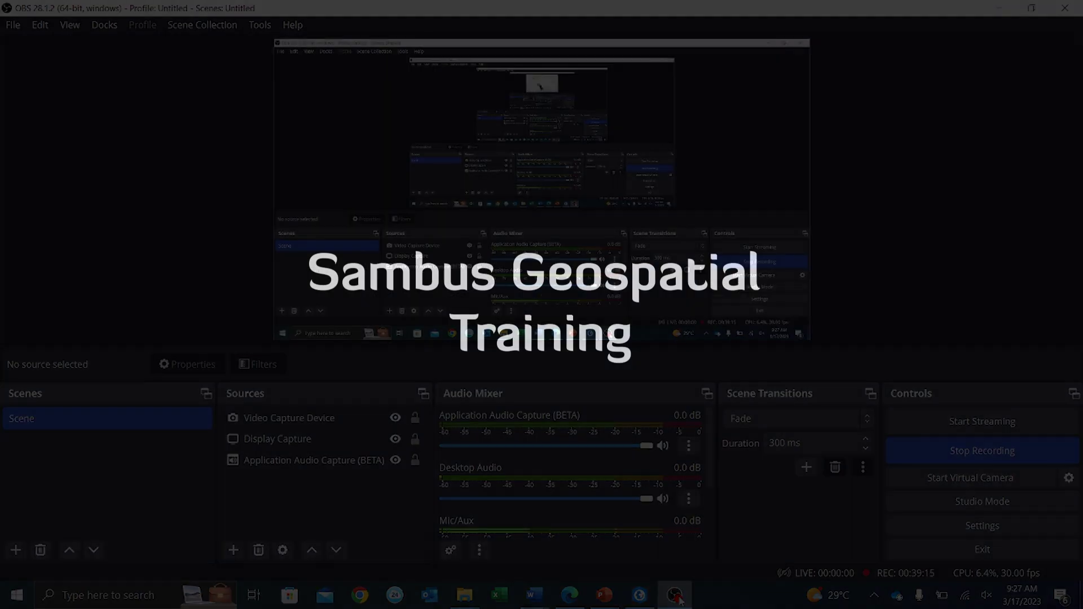